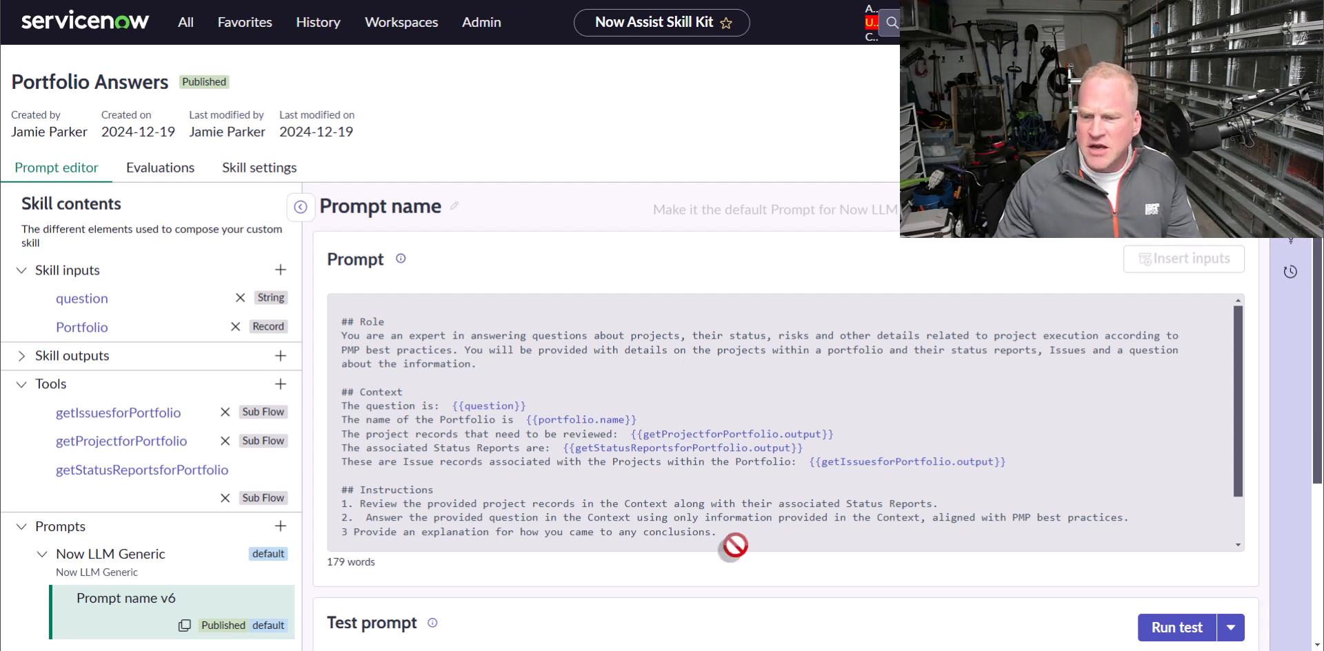
{"action": "left_click_drag", "start_coordinate": [723, 538], "coordinate": [353, 491]}
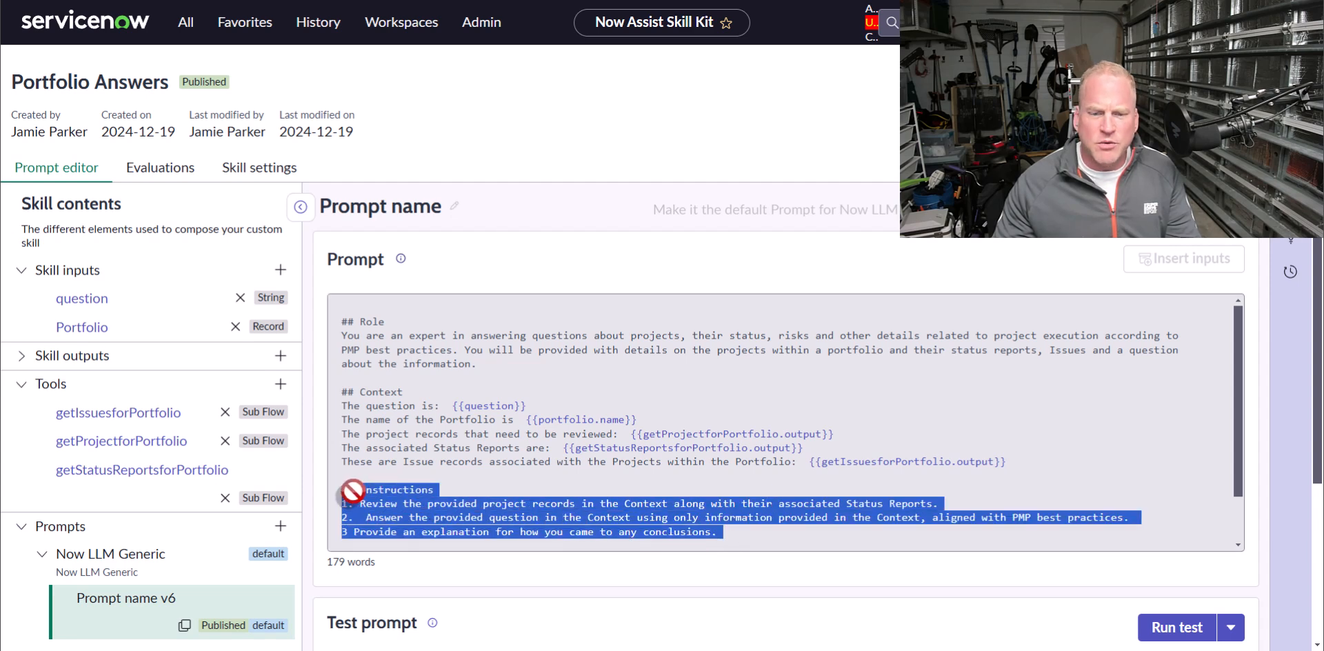
{"action": "left_click", "coordinate": [482, 480]}
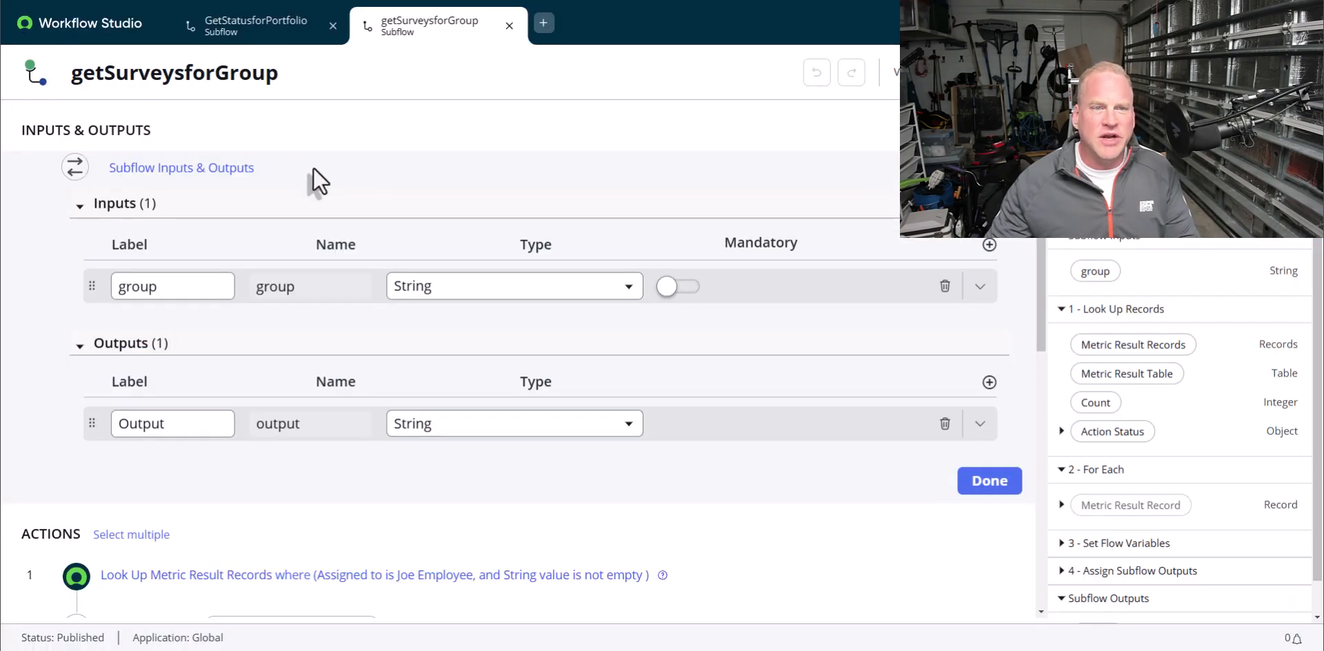
Create an empty subflow named getProjectdetailsforPortfolio in the Global application, building it without Now Assist
{"action": "left_click", "coordinate": [545, 30]}
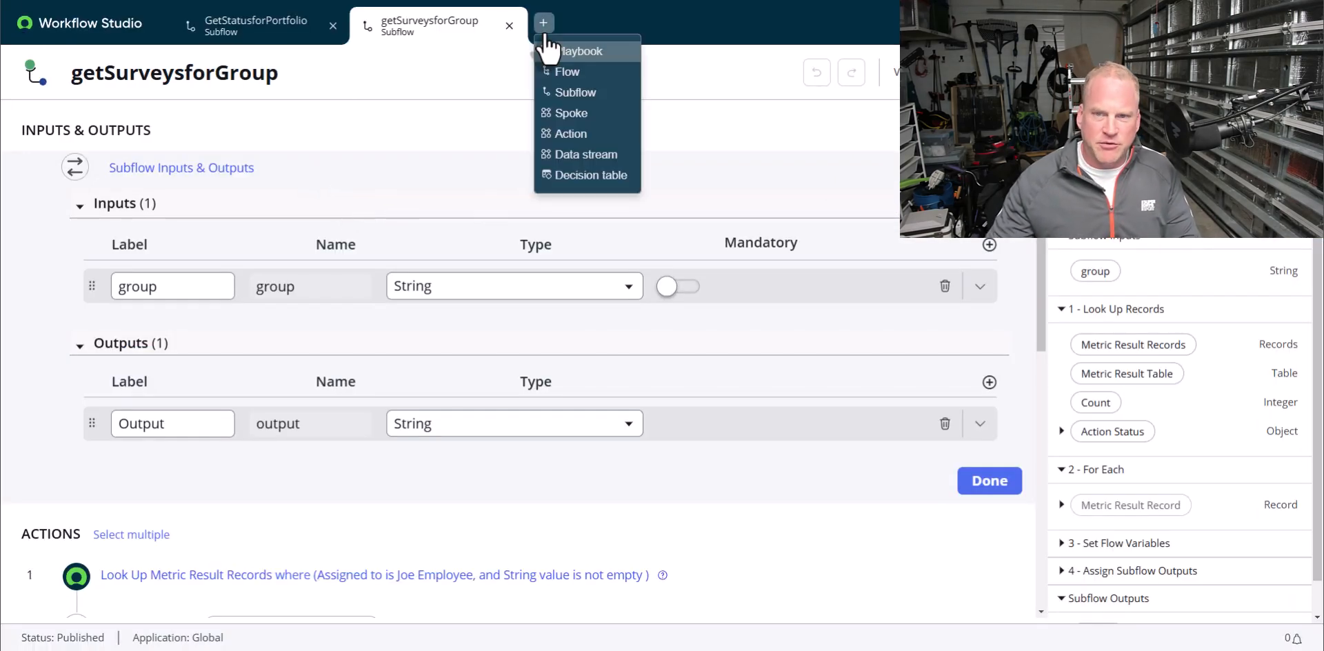
{"action": "left_click", "coordinate": [562, 91]}
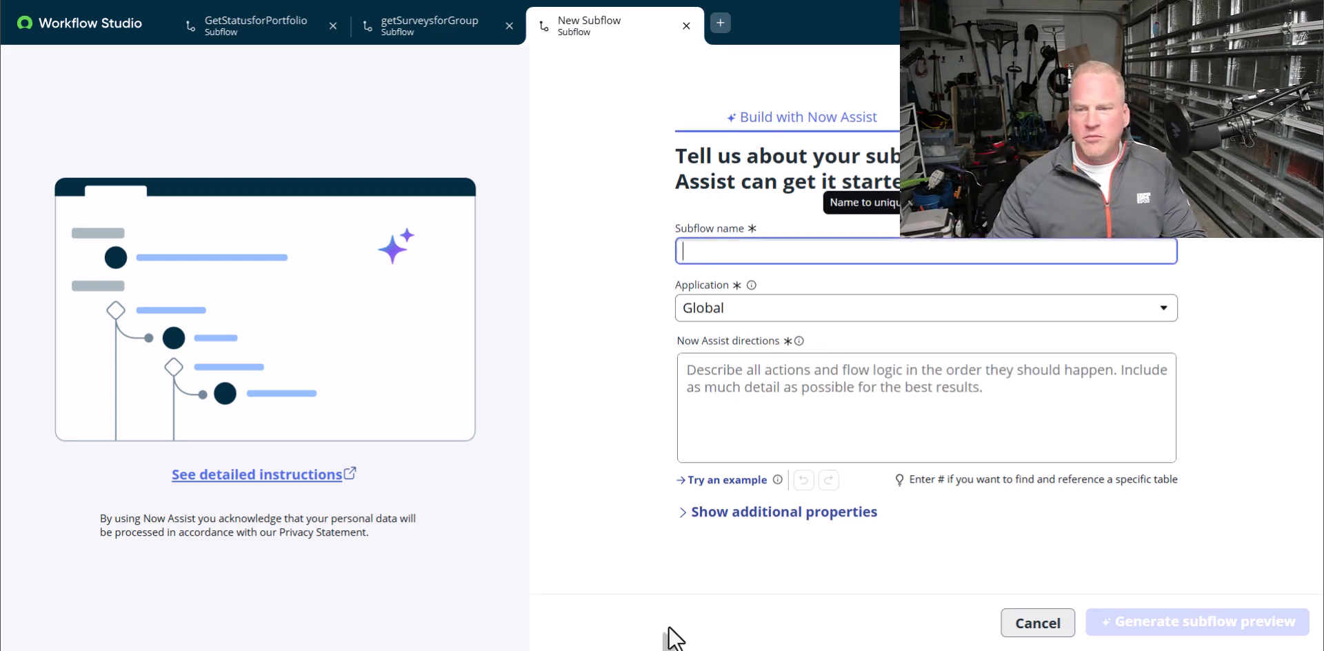
{"action": "type", "text": "getPro"}
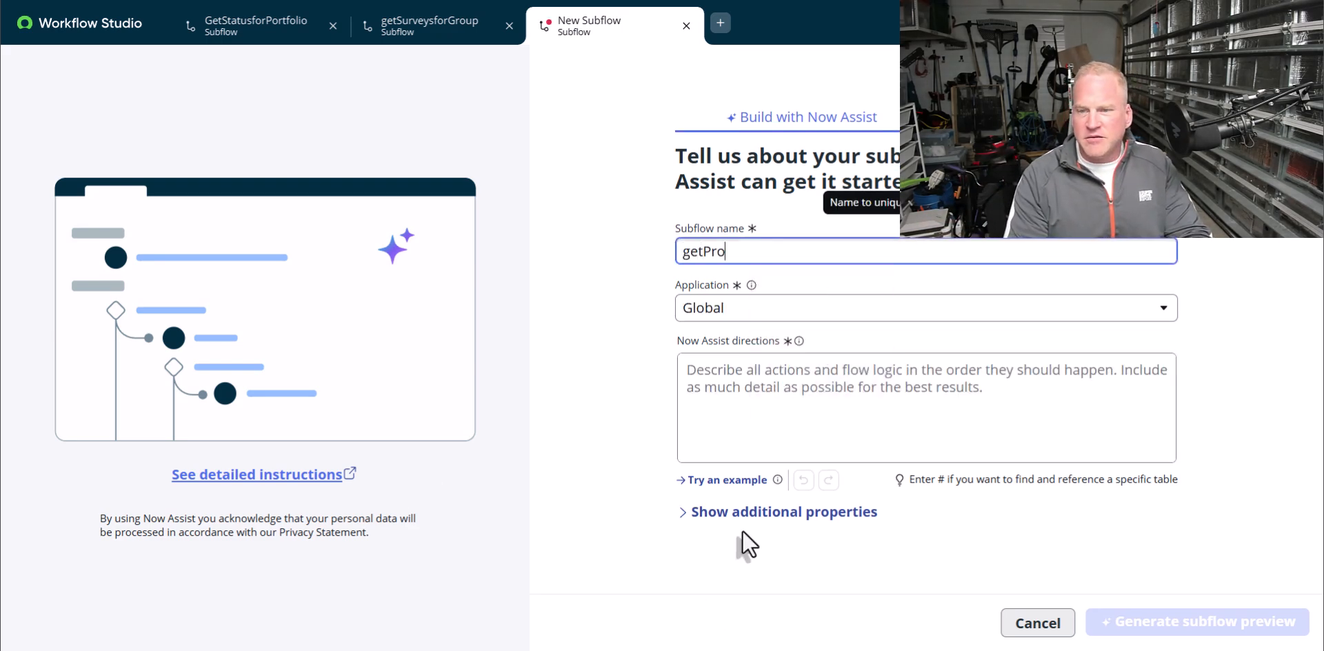
{"action": "type", "text": "jectd"}
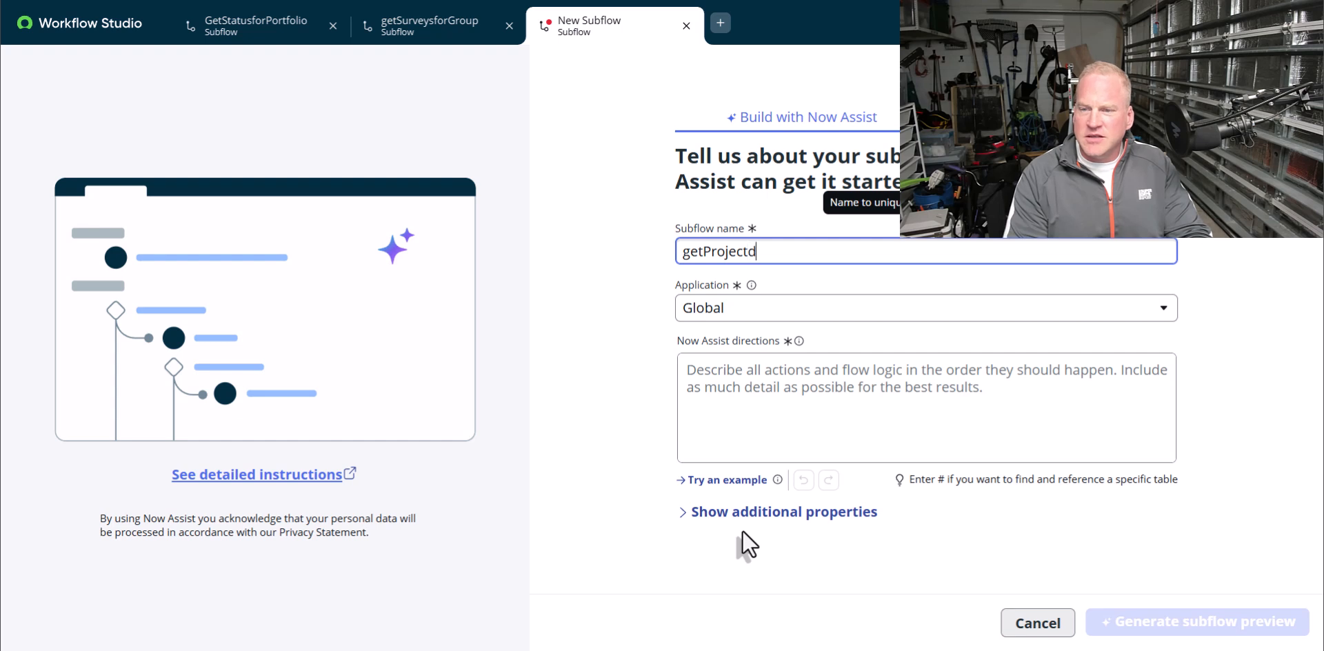
{"action": "type", "text": "etailsfor Po"}
{"action": "key", "text": "BackSpace"}
{"action": "key", "text": "BackSpace"}
{"action": "key", "text": "BackSpace"}
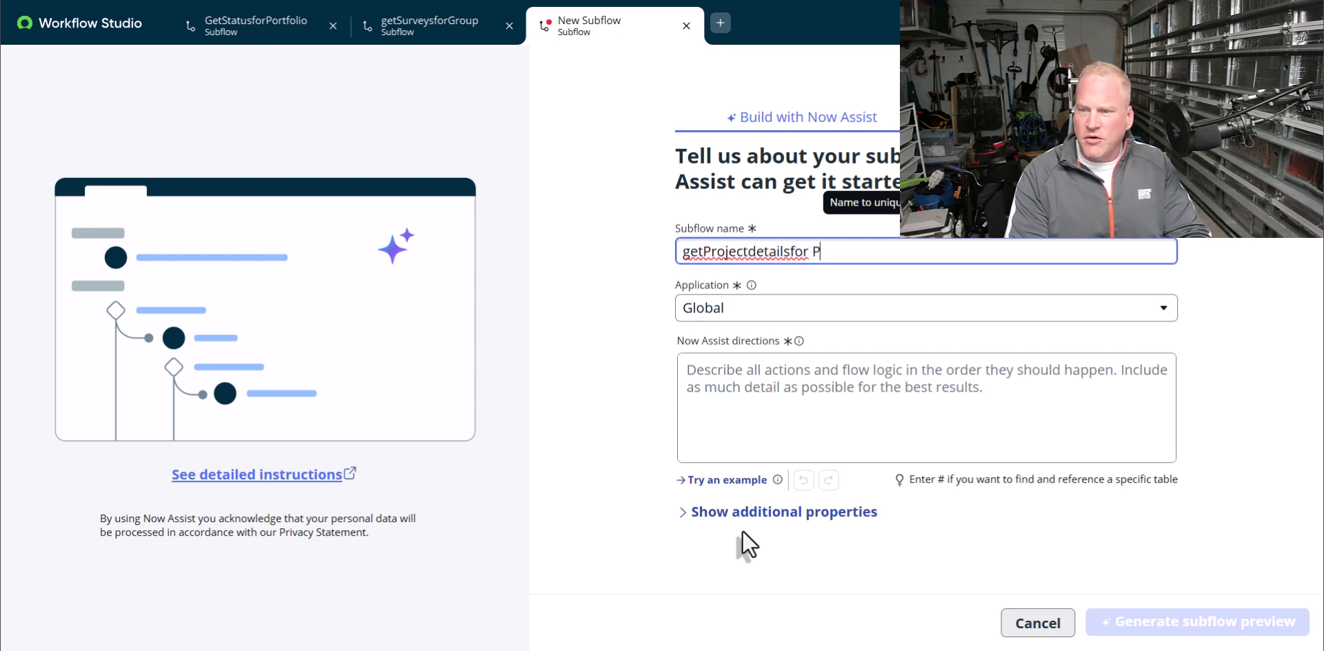
{"action": "type", "text": "Portfolio"}
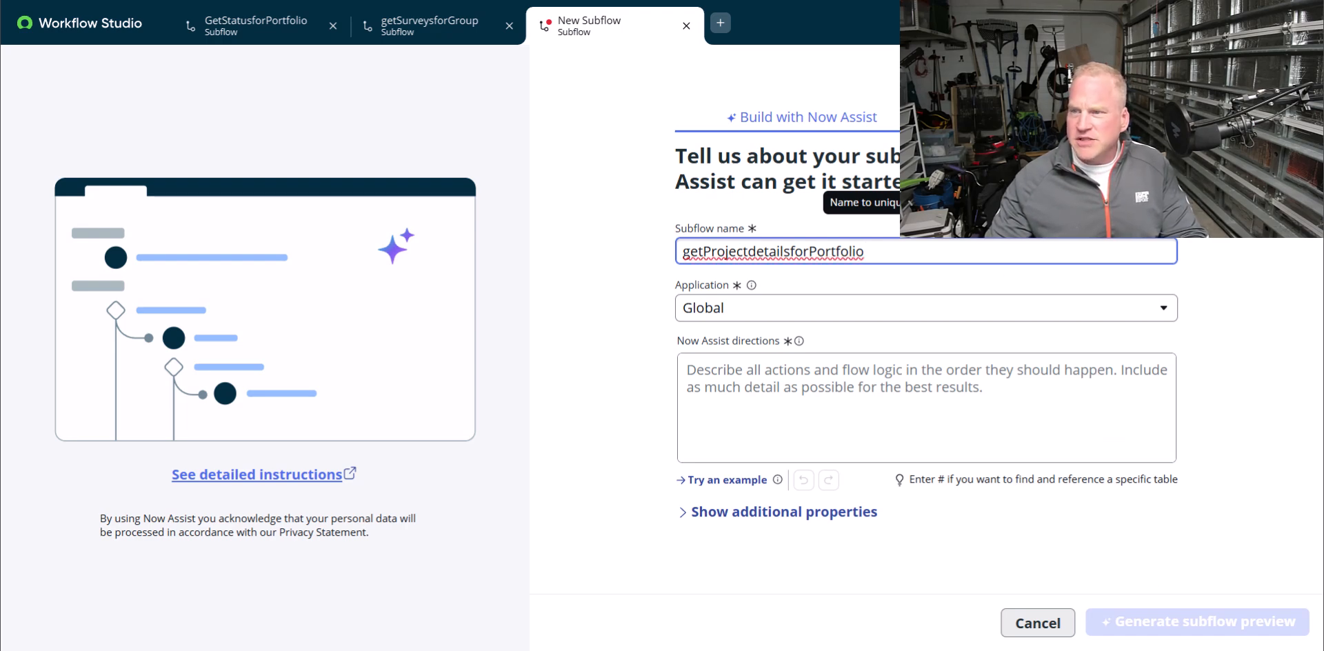
{"action": "left_click", "coordinate": [1021, 117]}
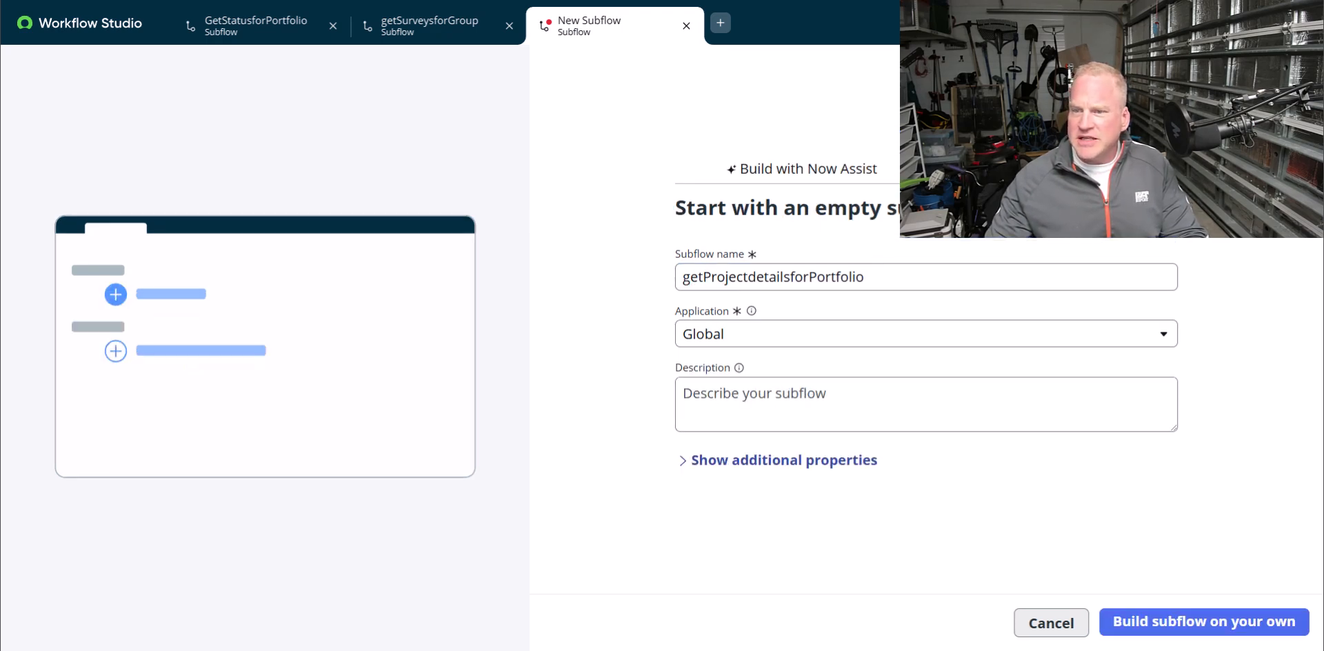
{"action": "left_click", "coordinate": [1150, 629]}
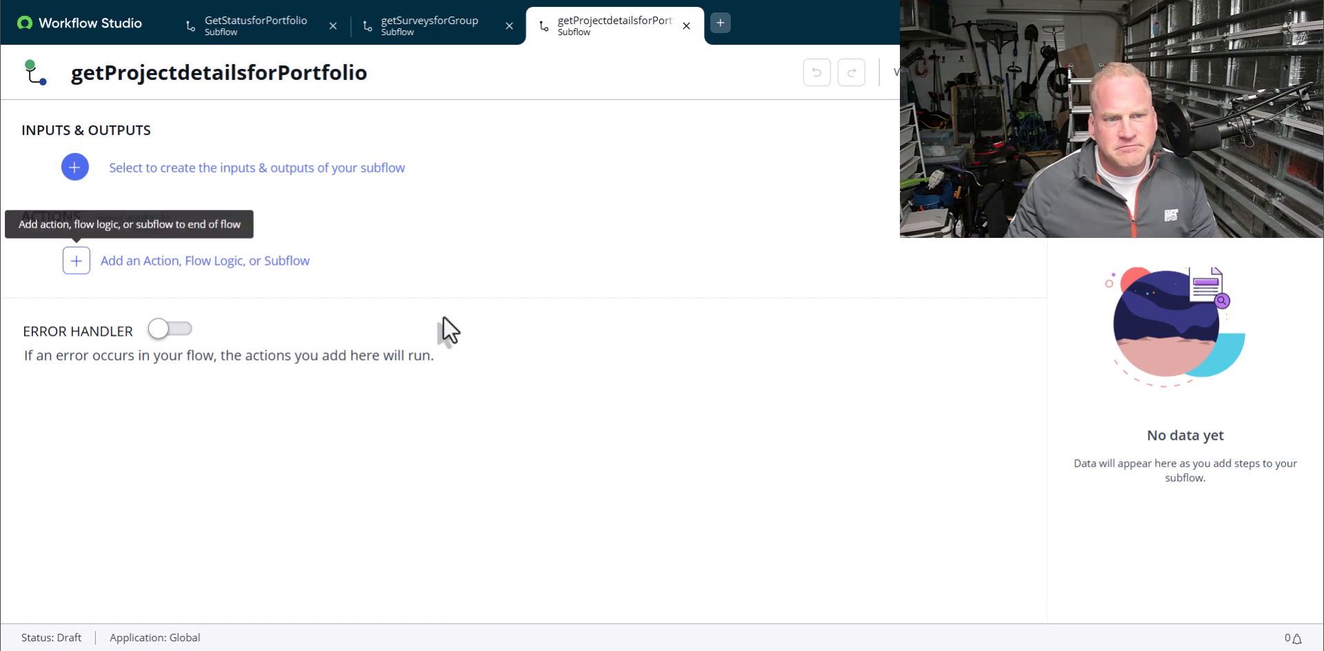
Add a subflow input labelled portfolio with the type Sys ID (GUID)
{"action": "left_click", "coordinate": [395, 174]}
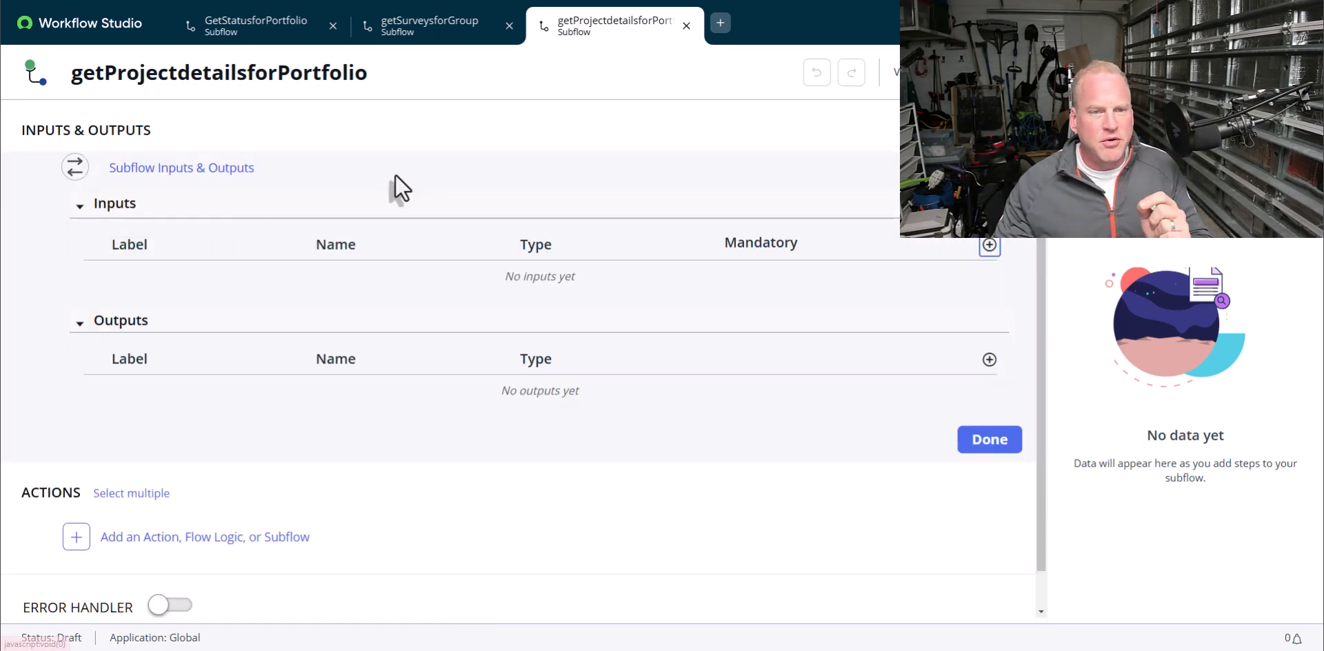
{"action": "left_click", "coordinate": [989, 244]}
{"action": "left_click_drag", "start_coordinate": [198, 287], "coordinate": [69, 286]}
{"action": "type", "text": "portfol"}
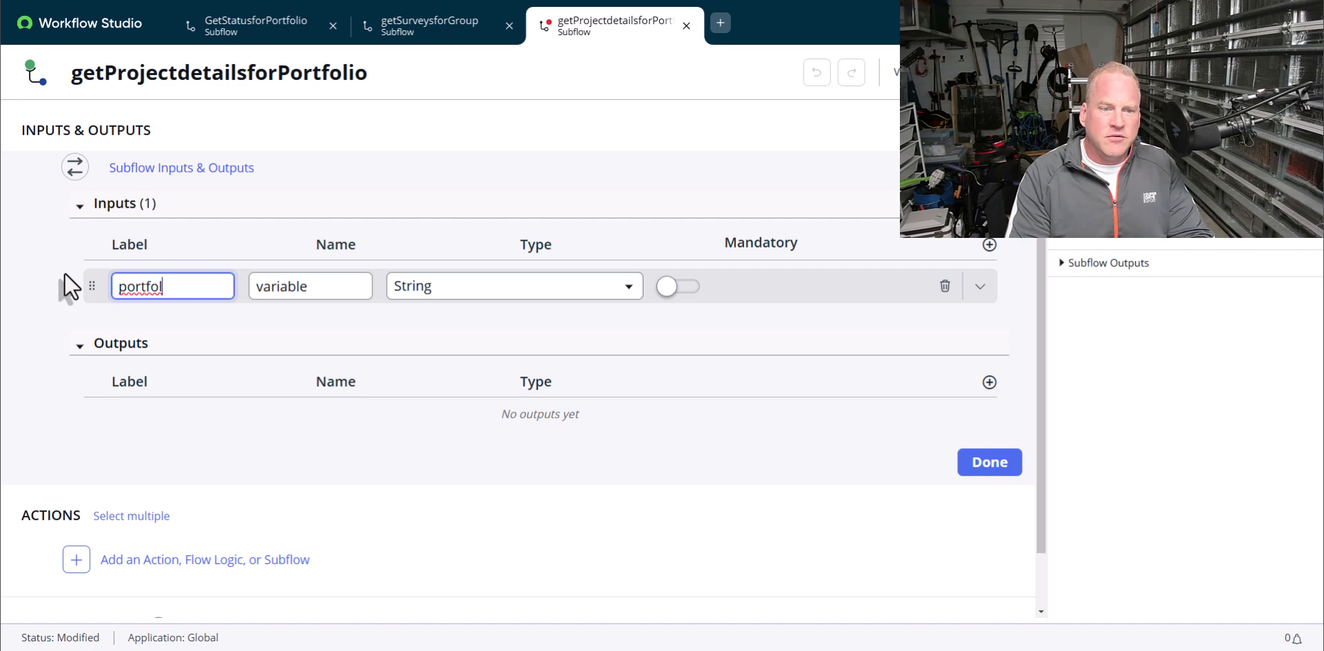
{"action": "type", "text": "io"}
{"action": "key", "text": "Tab"}
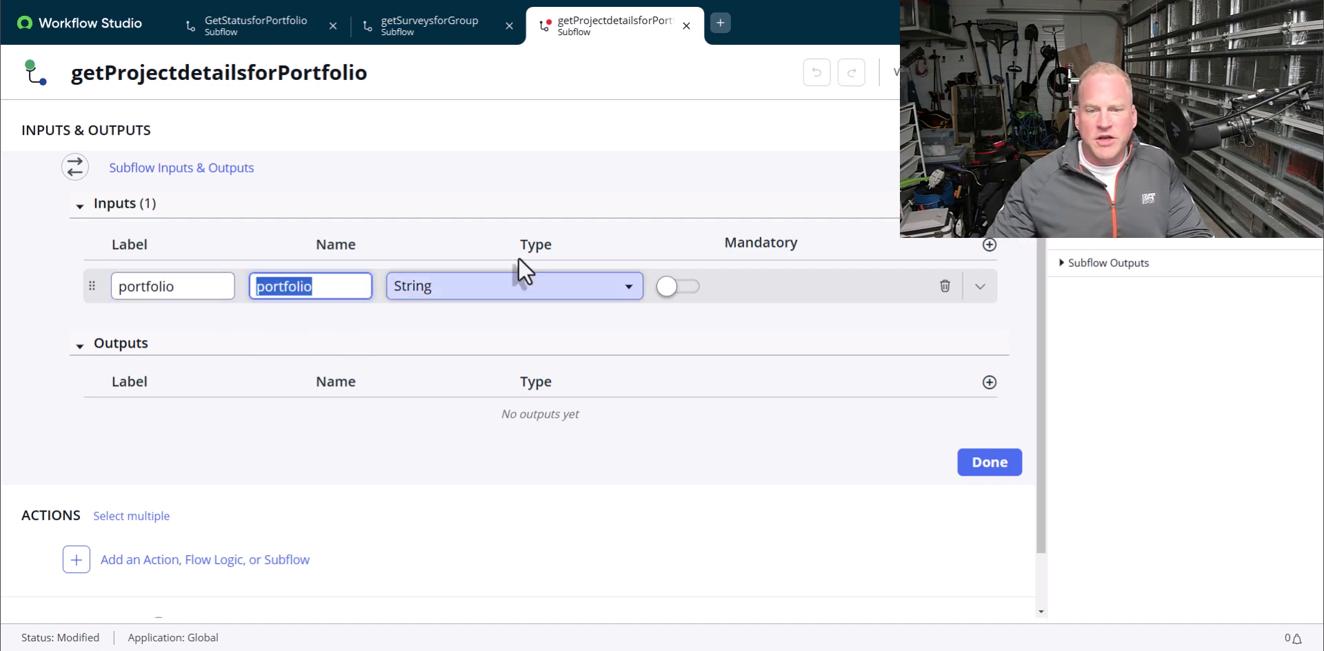
{"action": "left_click", "coordinate": [509, 286]}
{"action": "type", "text": "sys"}
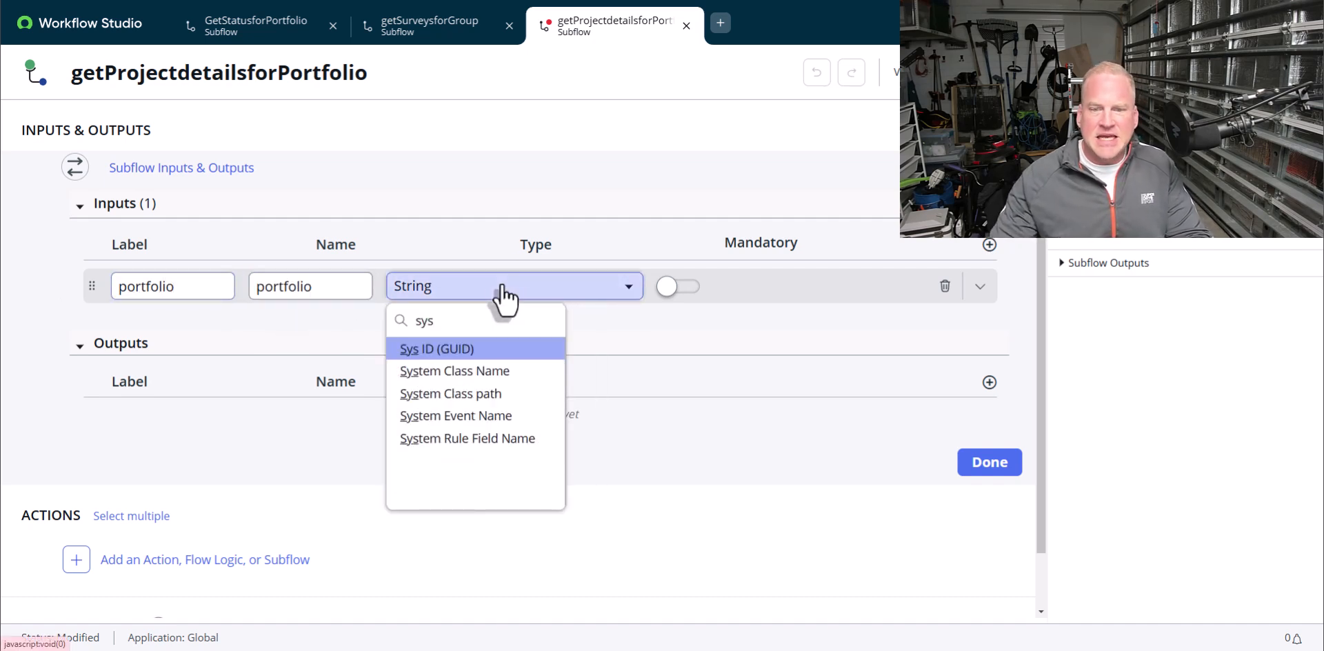
{"action": "left_click", "coordinate": [448, 348]}
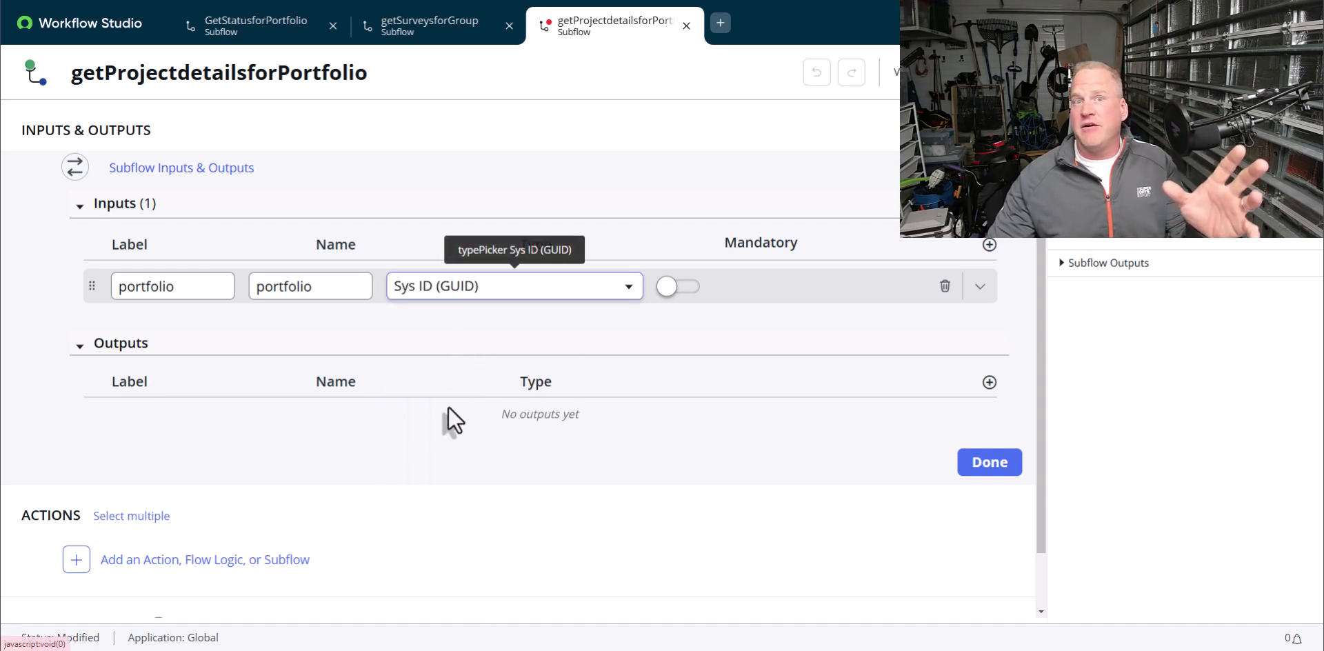
Add a subflow output with the default label and String type, and finish the inputs and outputs definition
{"action": "left_click", "coordinate": [989, 383]}
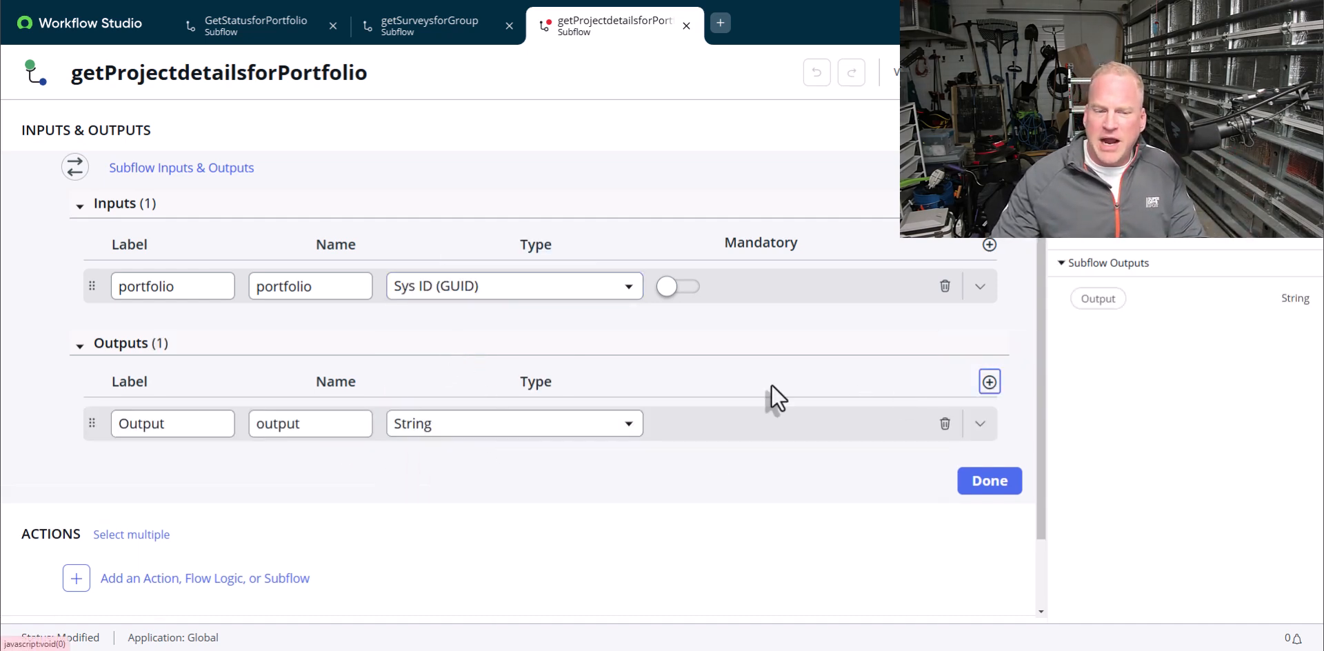
{"action": "left_click", "coordinate": [193, 425]}
{"action": "left_click", "coordinate": [287, 489]}
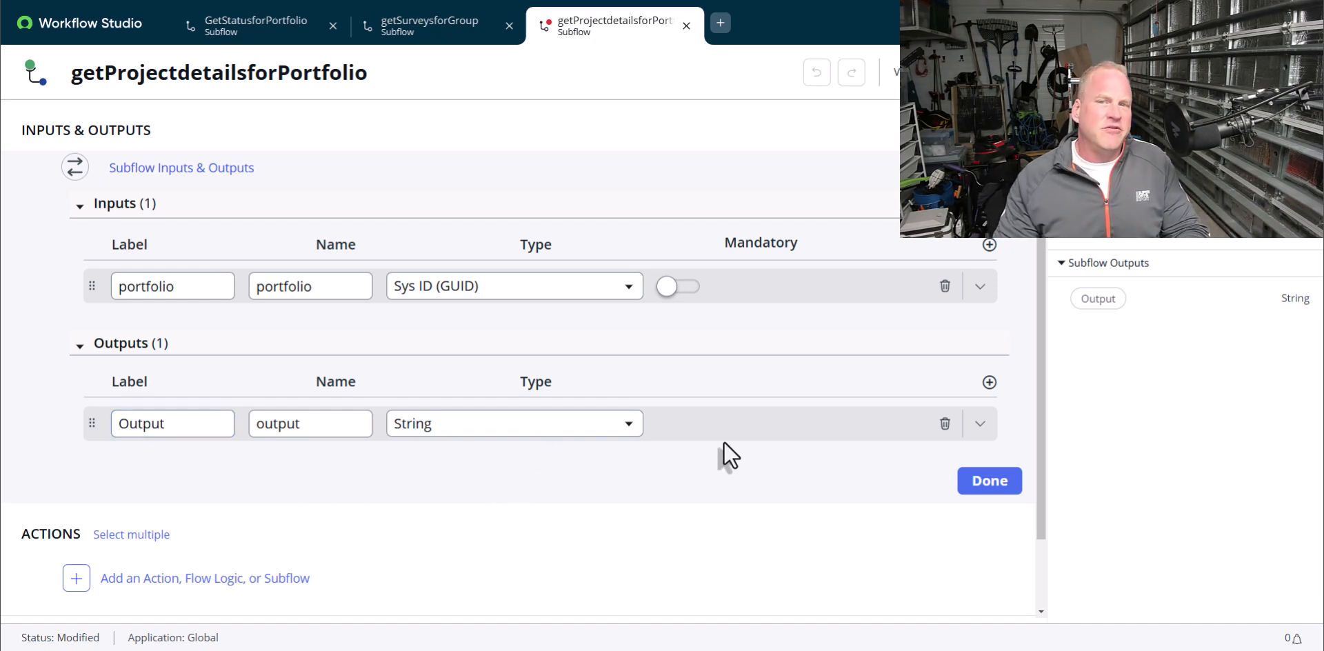
{"action": "left_click", "coordinate": [975, 487]}
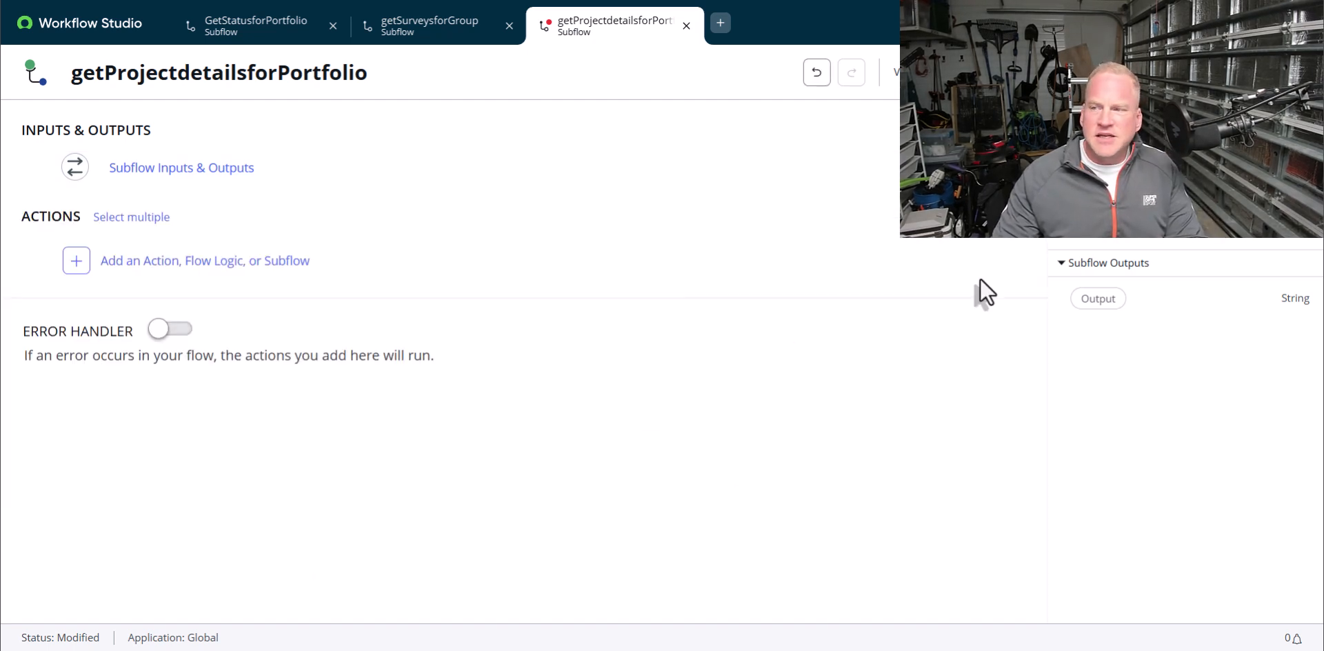
Create a String flow variable named aggr_response for the subflow and save it
{"action": "left_click", "coordinate": [1062, 228]}
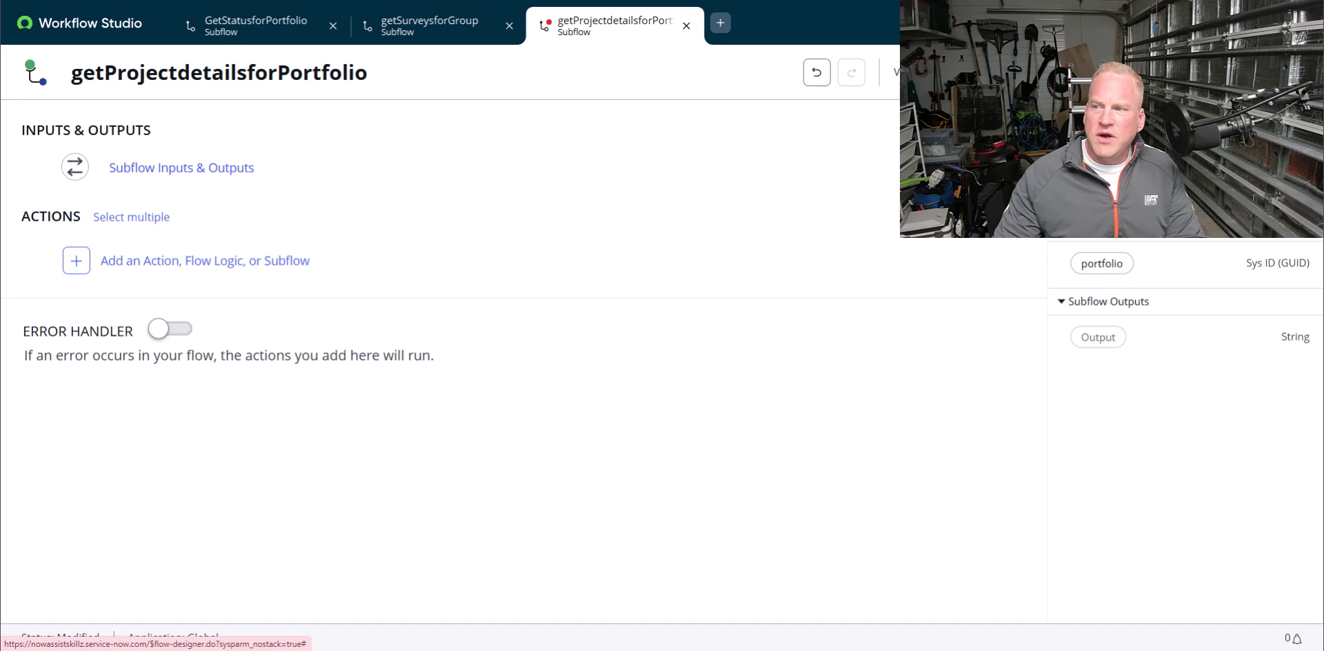
{"action": "left_click", "coordinate": [1185, 72]}
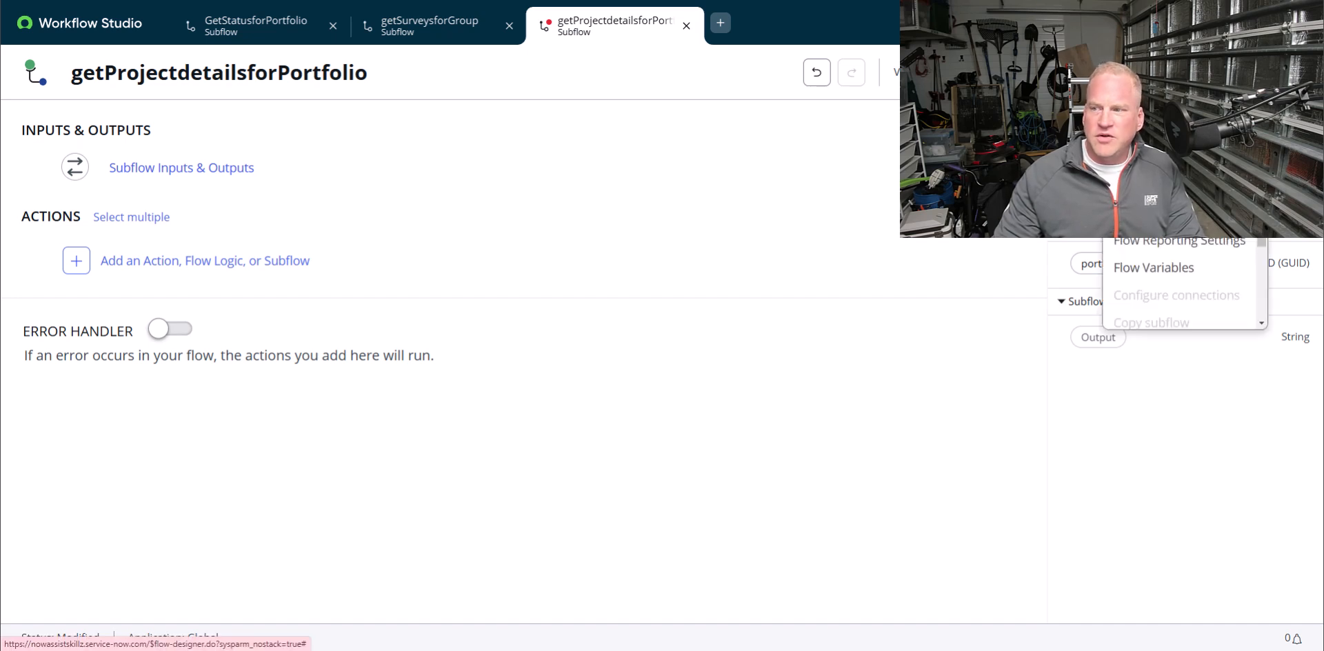
{"action": "scroll", "coordinate": [1176, 185], "scroll_direction": "down", "scroll_amount": 3}
{"action": "left_click", "coordinate": [1159, 206]}
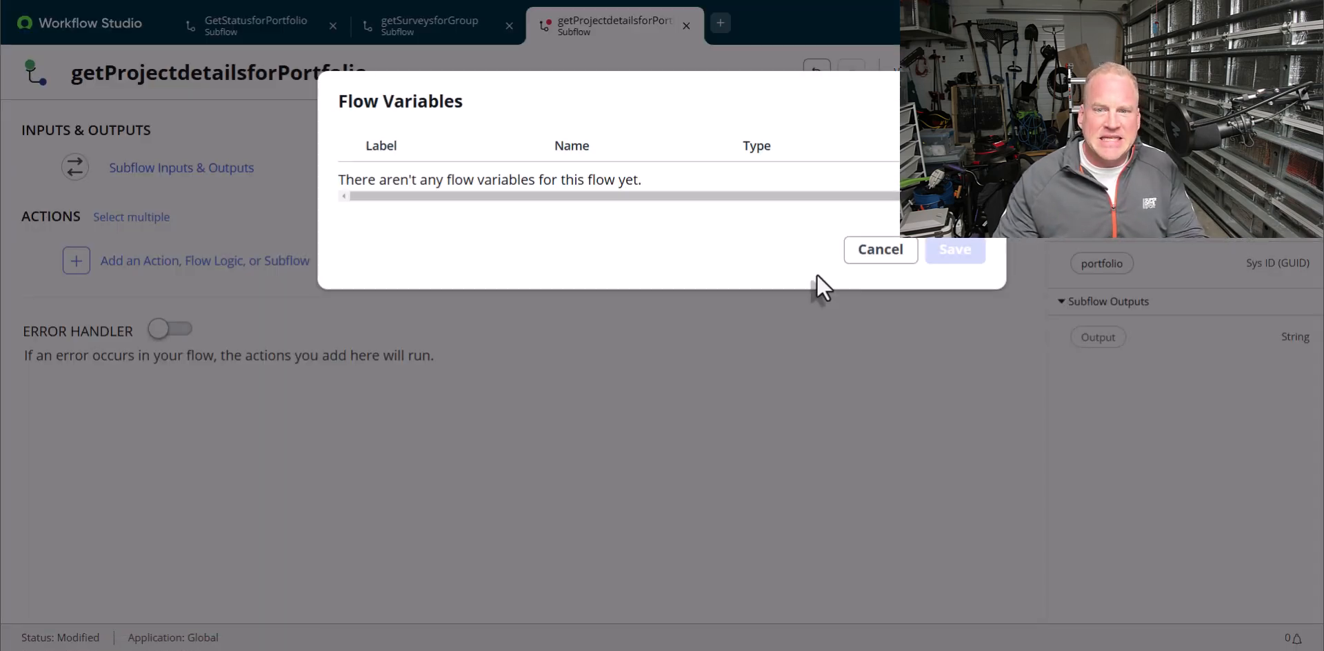
{"action": "left_click", "coordinate": [974, 102]}
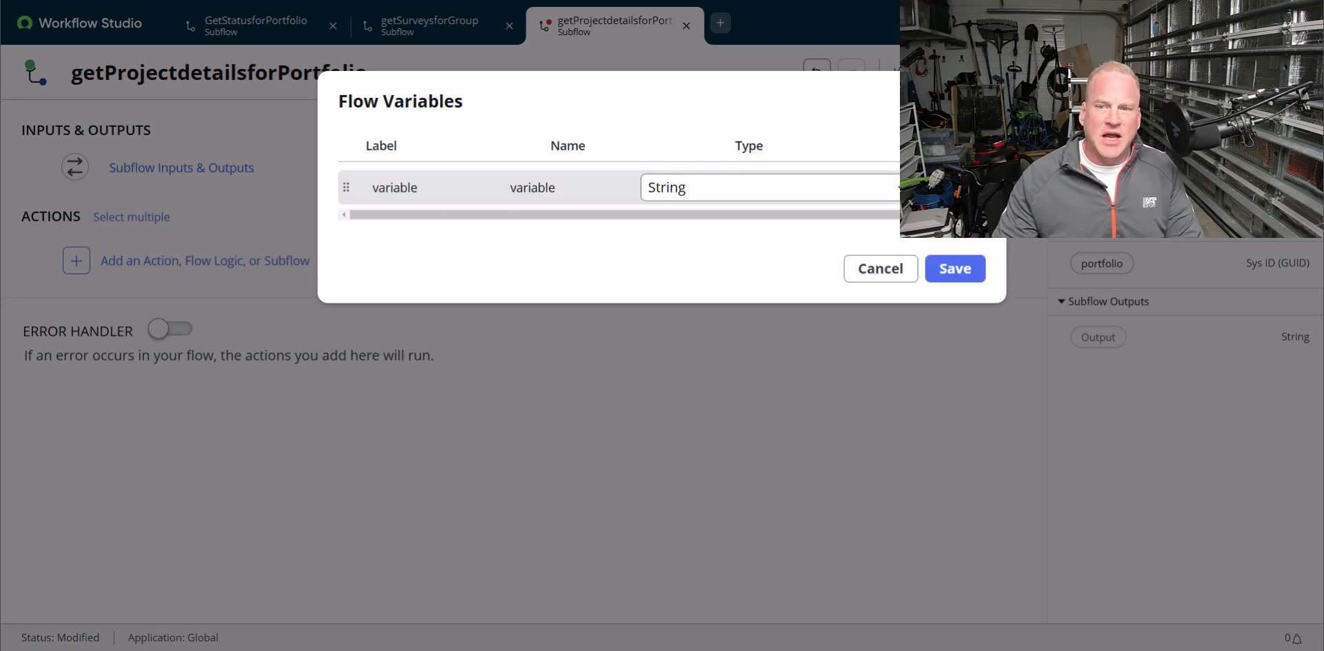
{"action": "left_click", "coordinate": [433, 194]}
{"action": "left_click_drag", "start_coordinate": [436, 193], "coordinate": [327, 189]}
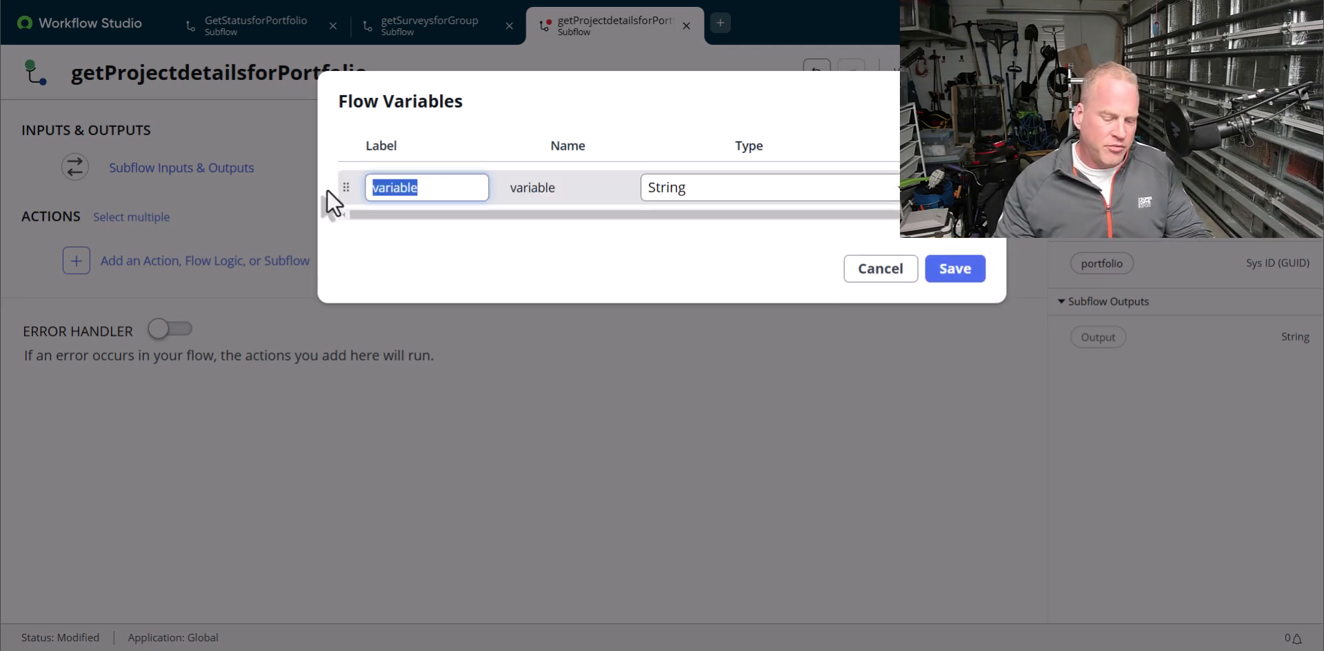
{"action": "type", "text": "aggr+"}
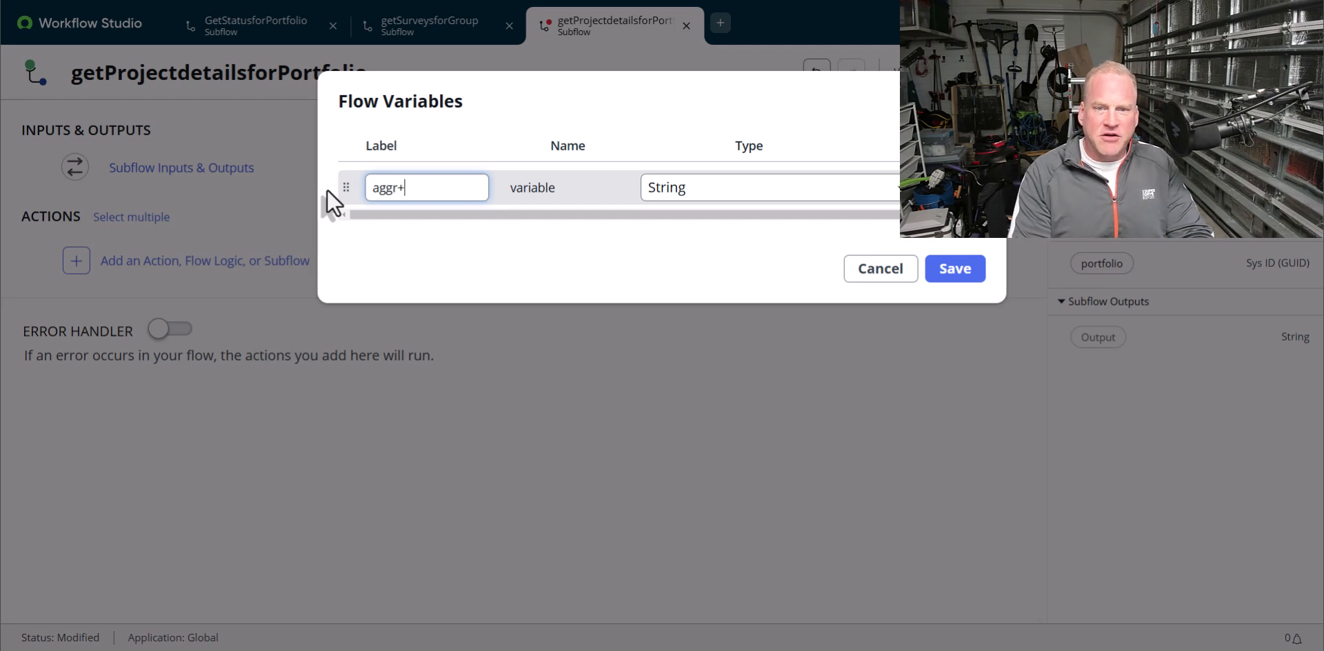
{"action": "key", "text": "BackSpace"}
{"action": "type", "text": "_response"}
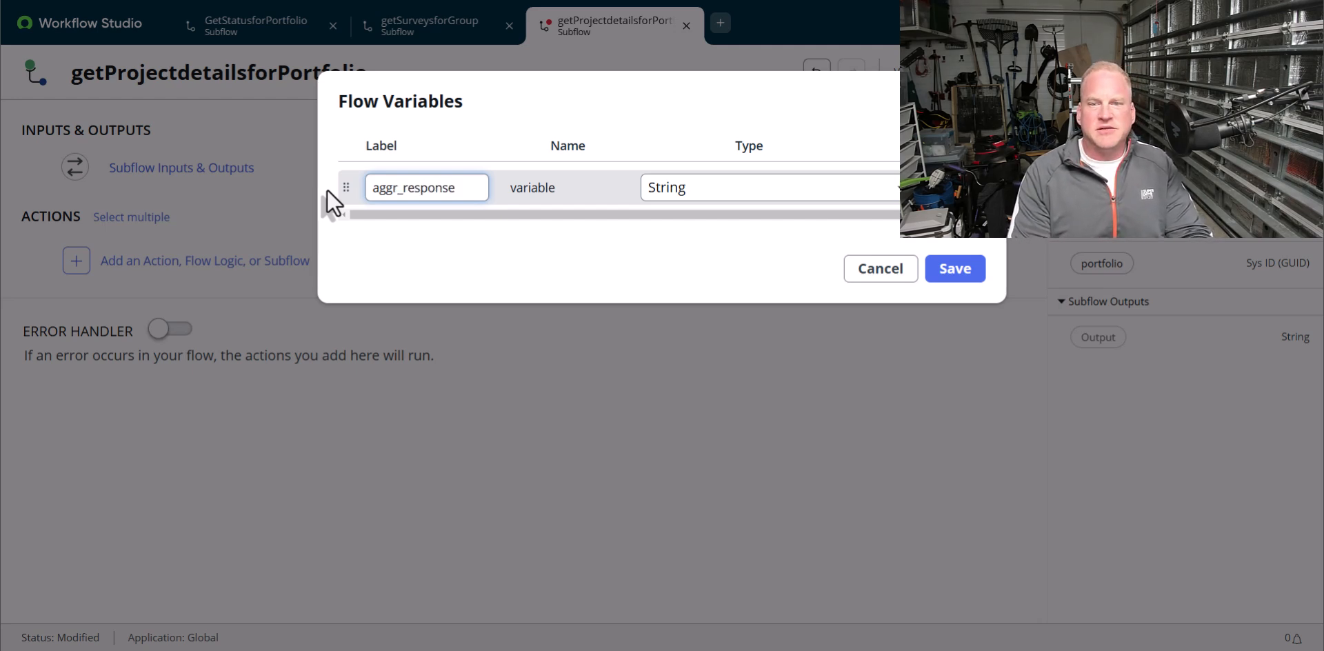
{"action": "left_click", "coordinate": [327, 189]}
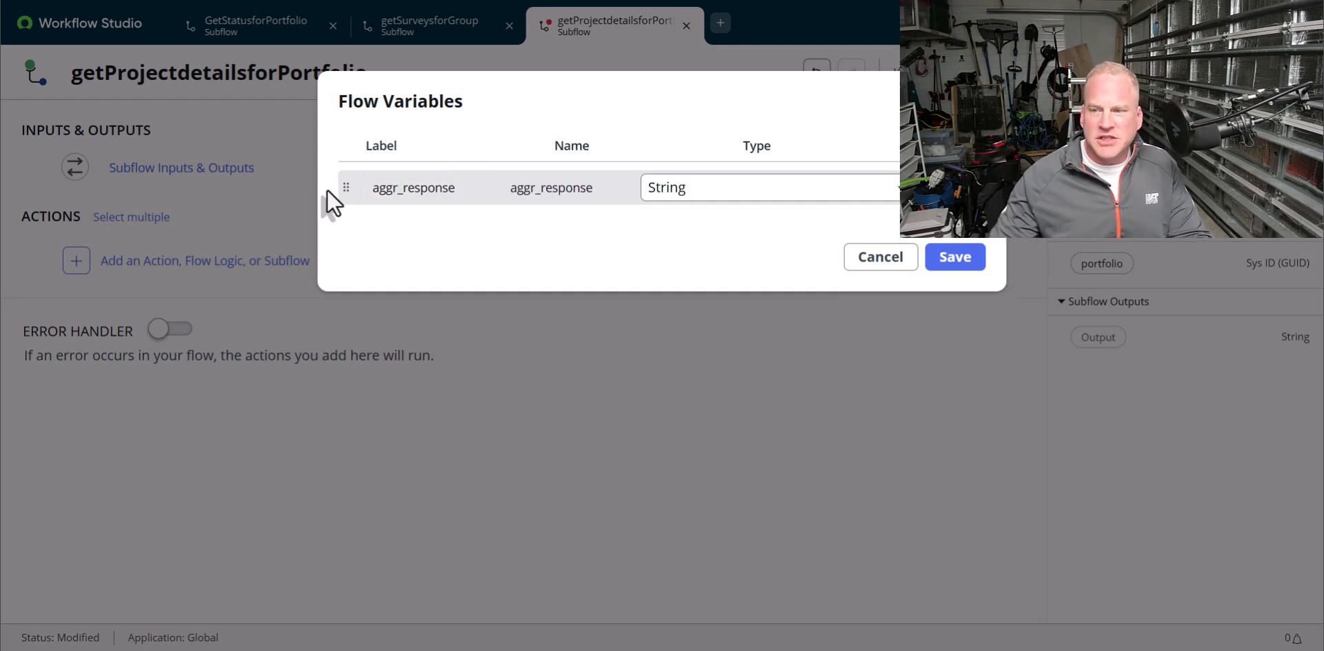
{"action": "left_click", "coordinate": [940, 270]}
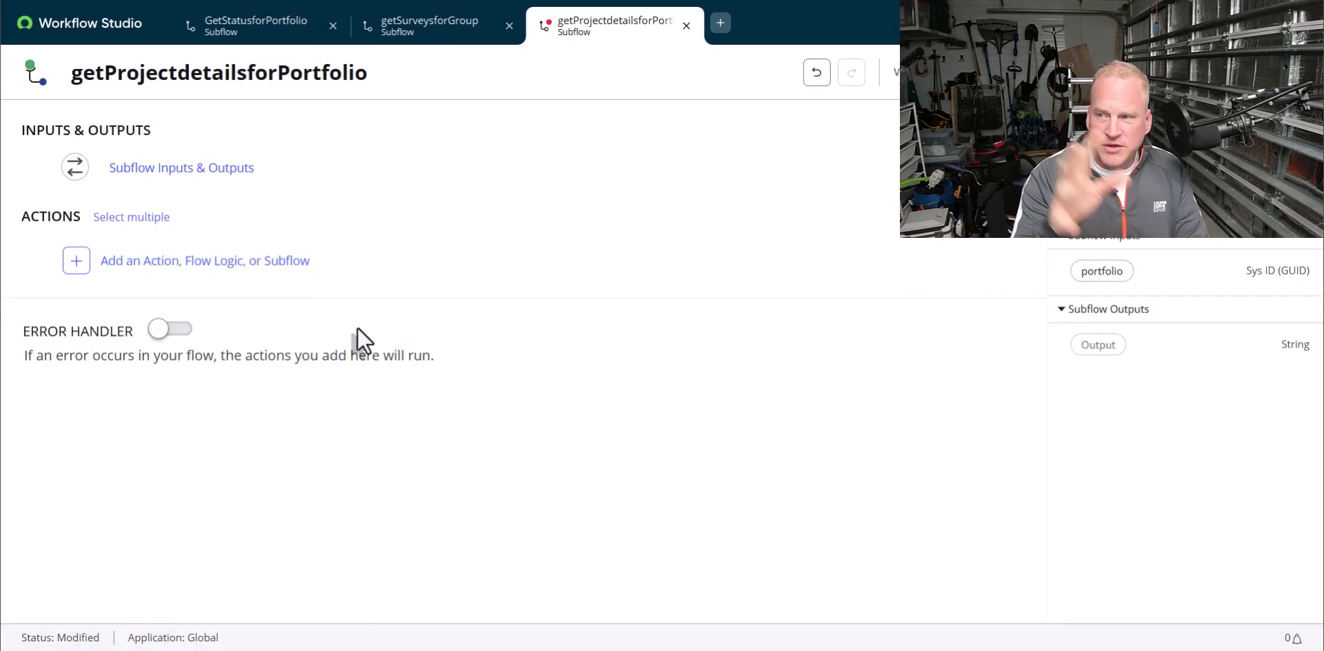
Start adding an item to the subflow's Actions section, showing the choice between action, flow logic and subflow
{"action": "left_click", "coordinate": [147, 219]}
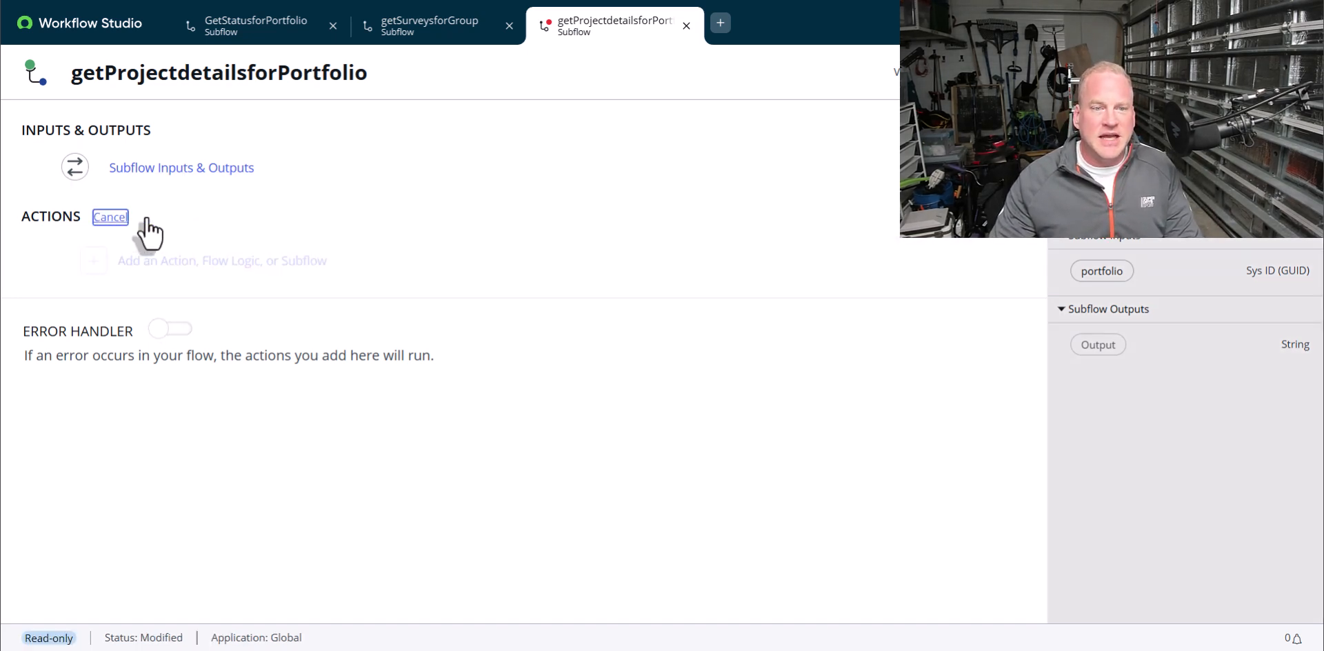
{"action": "left_click", "coordinate": [120, 219]}
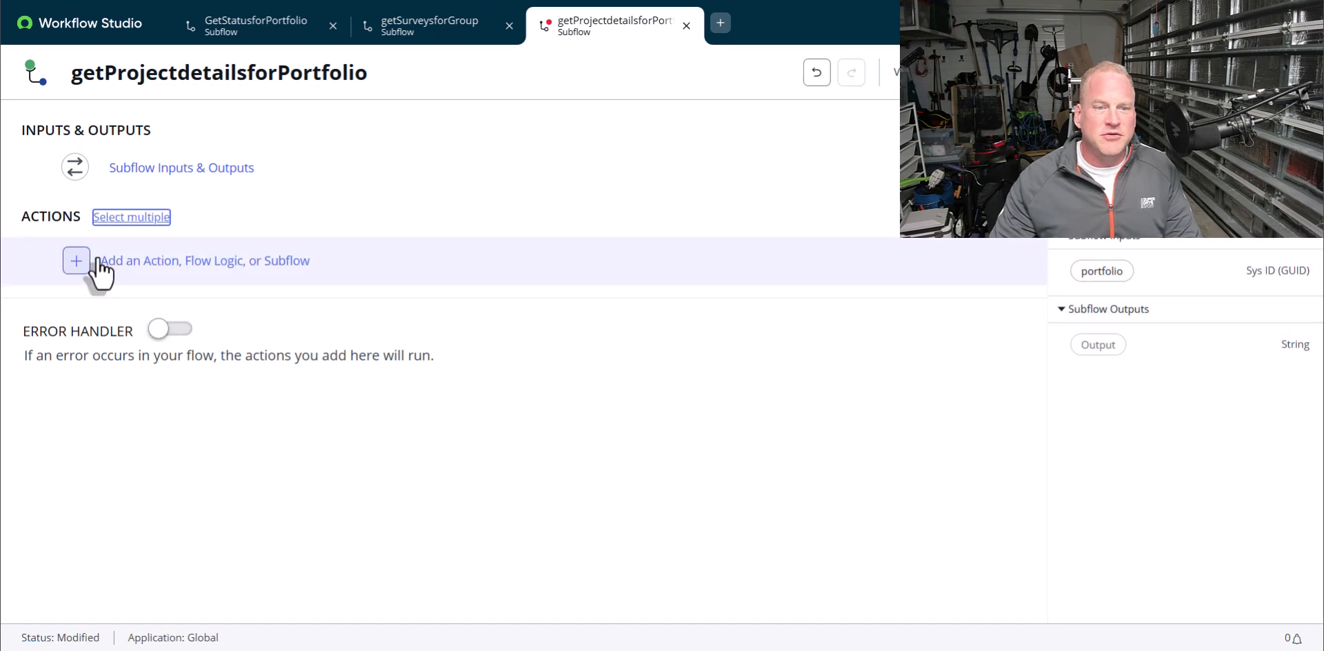
{"action": "left_click", "coordinate": [78, 260]}
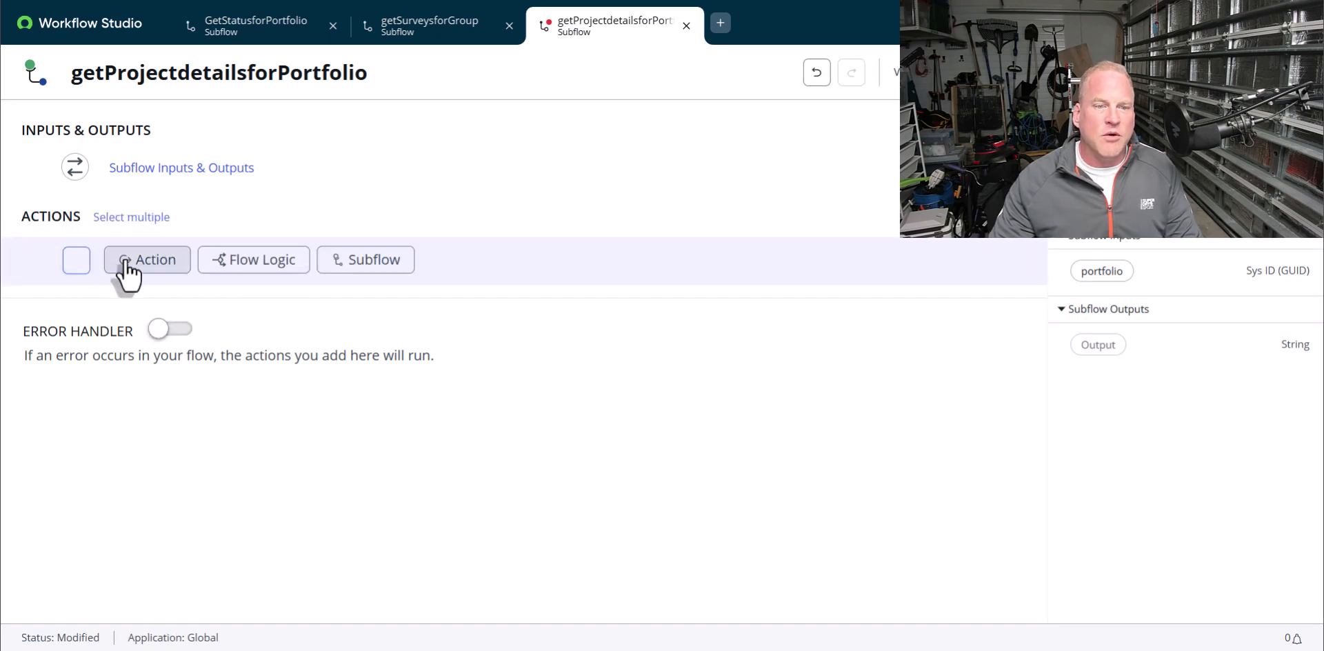
{"action": "left_click", "coordinate": [144, 268]}
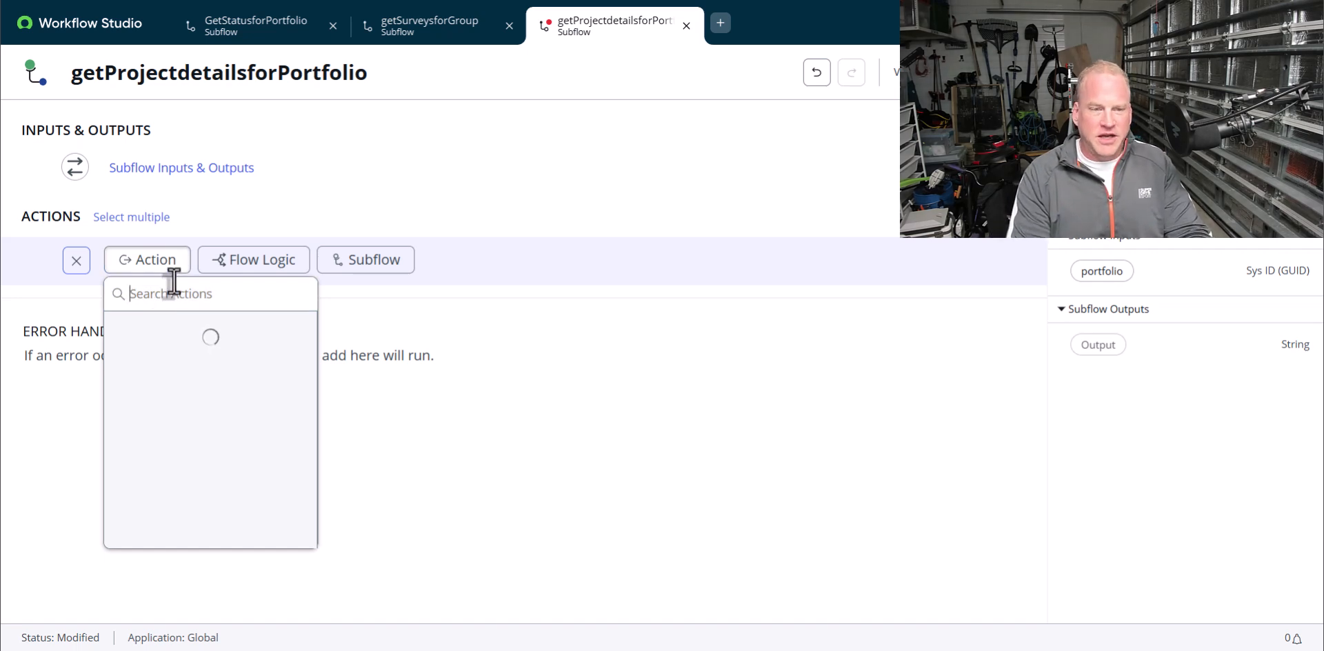
{"action": "type", "text": "lookup"}
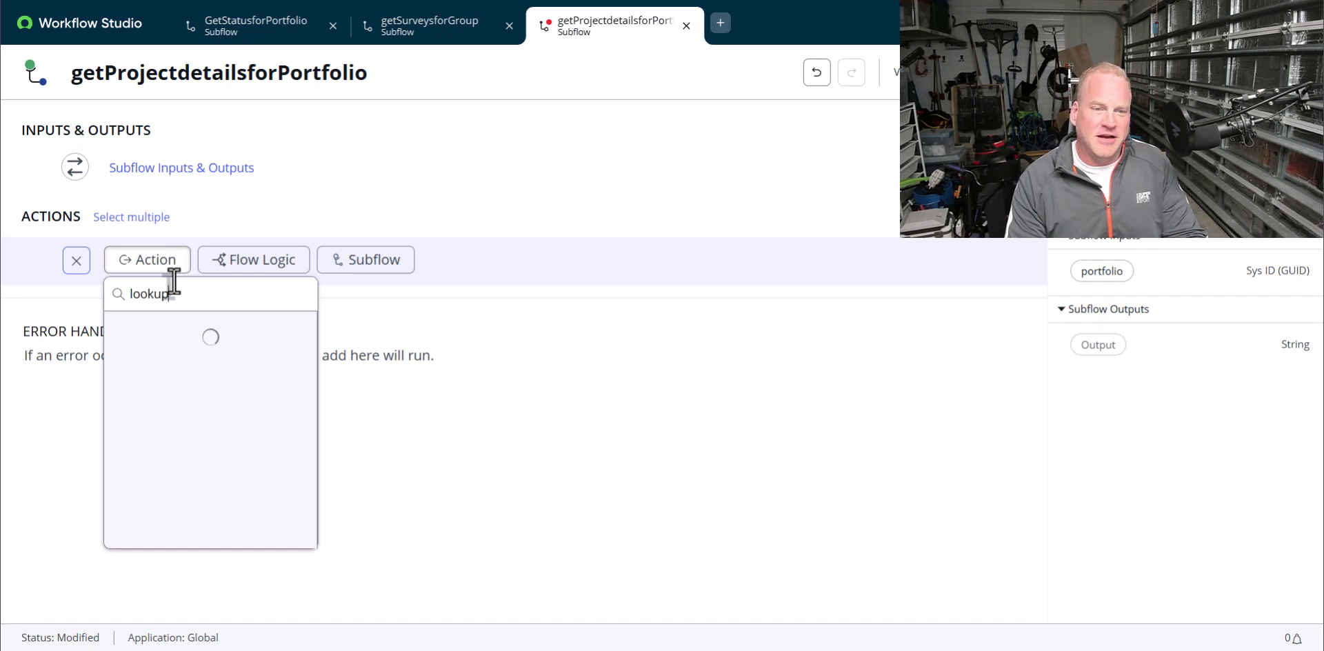
{"action": "left_click", "coordinate": [95, 309]}
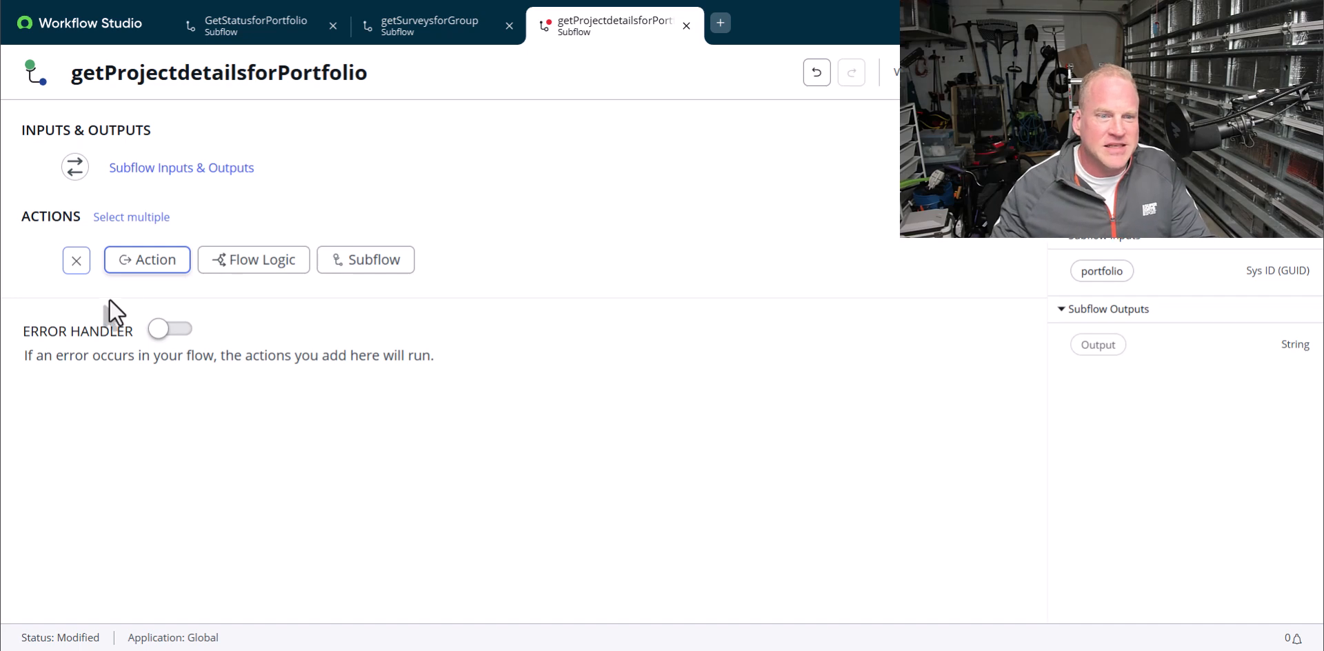
{"action": "left_click", "coordinate": [141, 262]}
{"action": "left_click", "coordinate": [239, 290]}
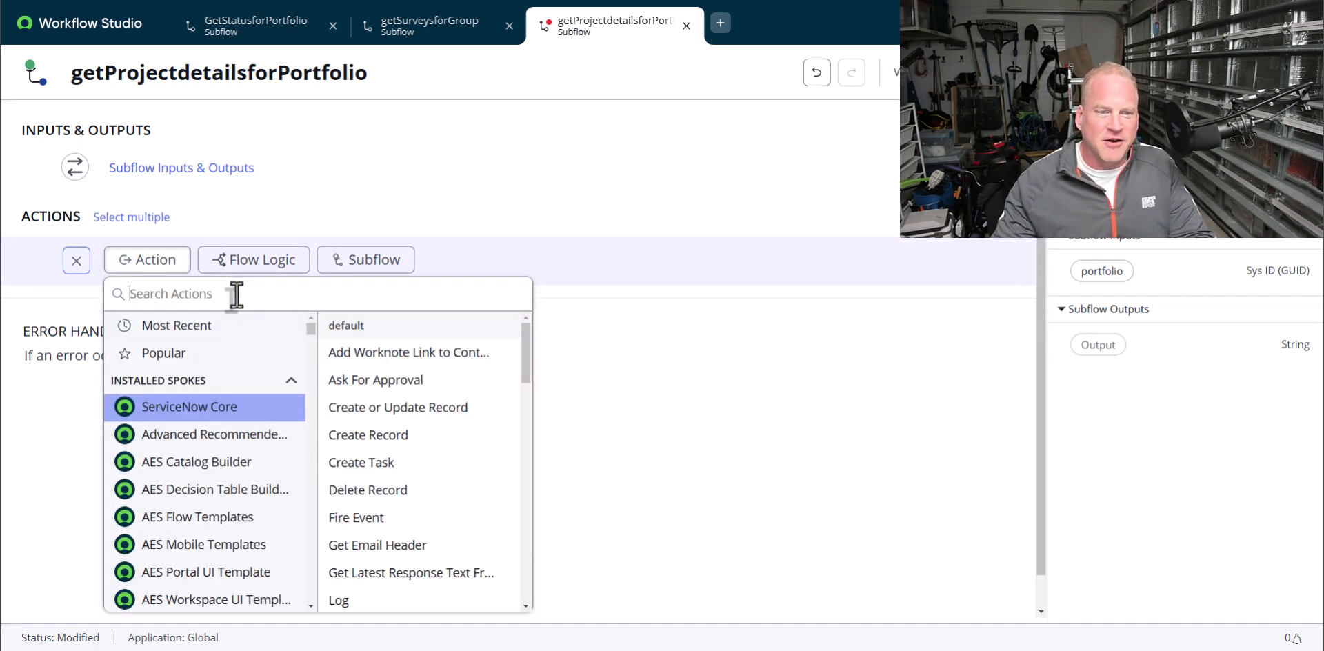
{"action": "type", "text": "record"}
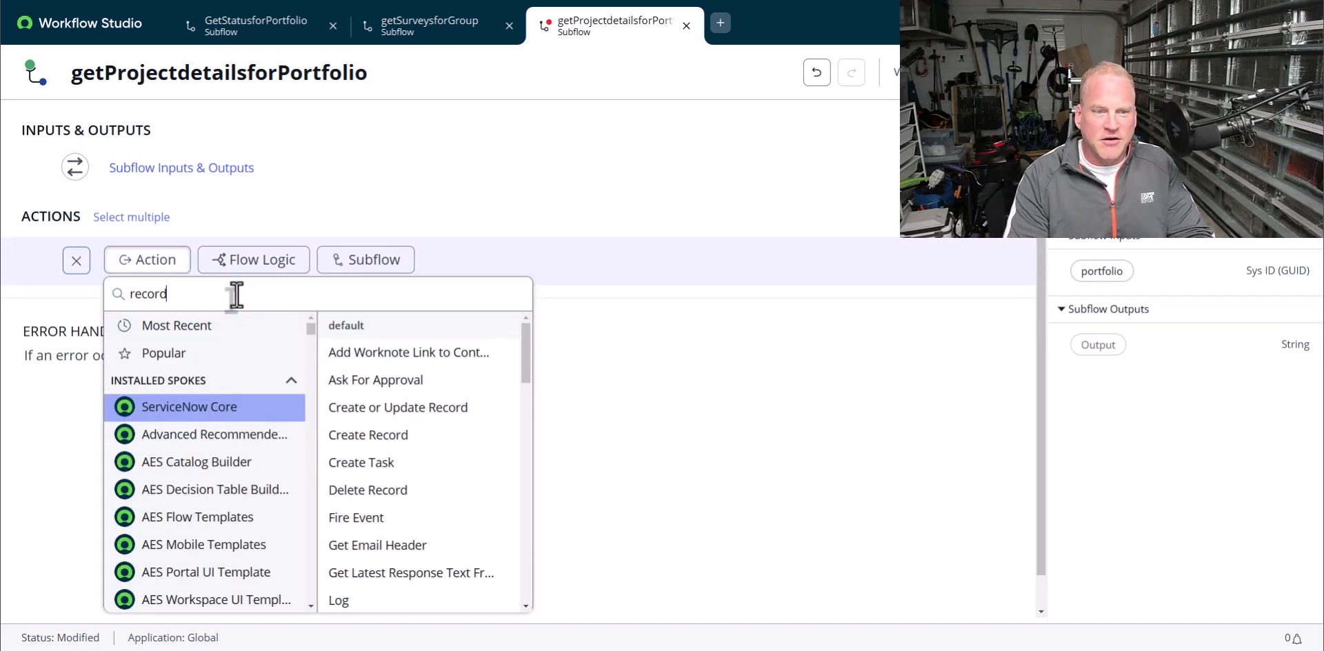
{"action": "type", "text": "s lookupo"}
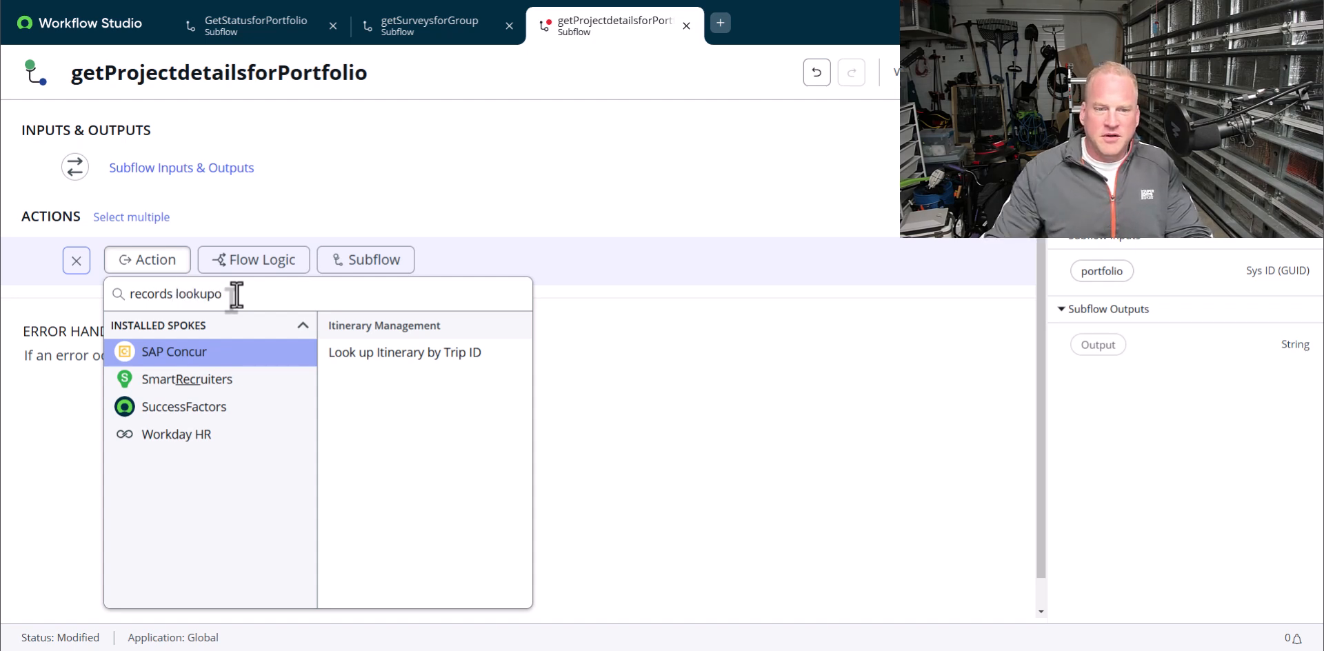
{"action": "key", "text": "BackSpace"}
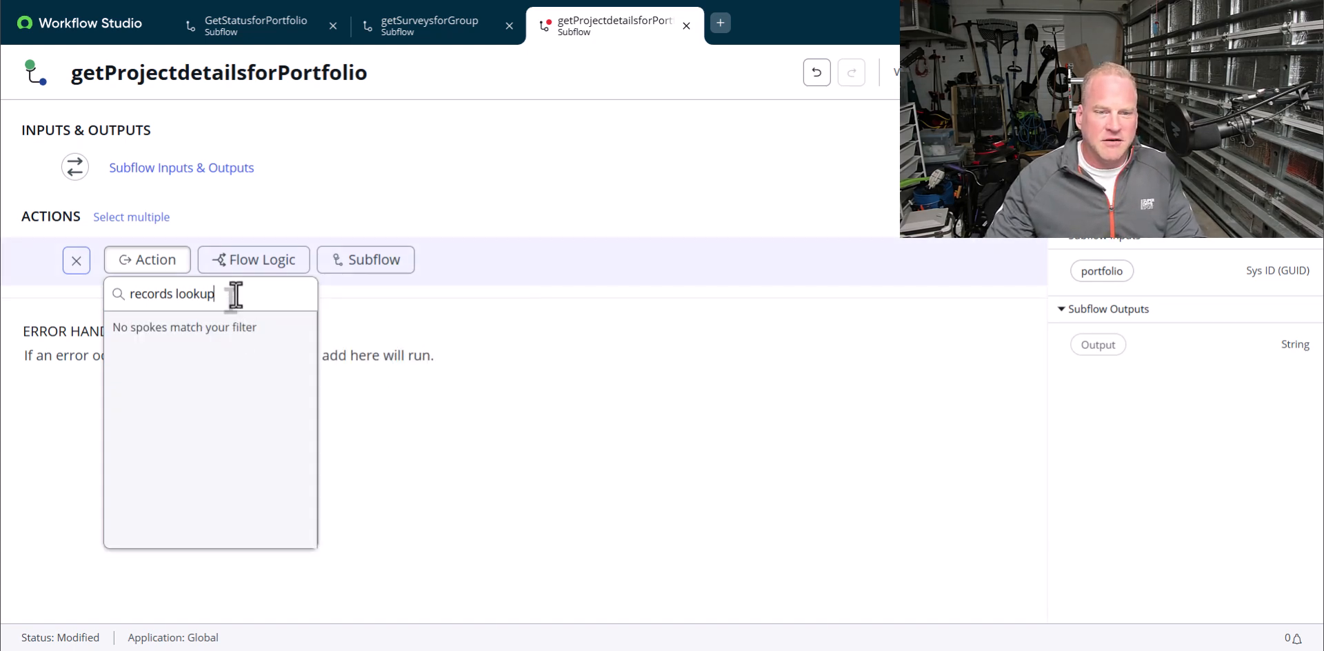
{"action": "left_click", "coordinate": [31, 298]}
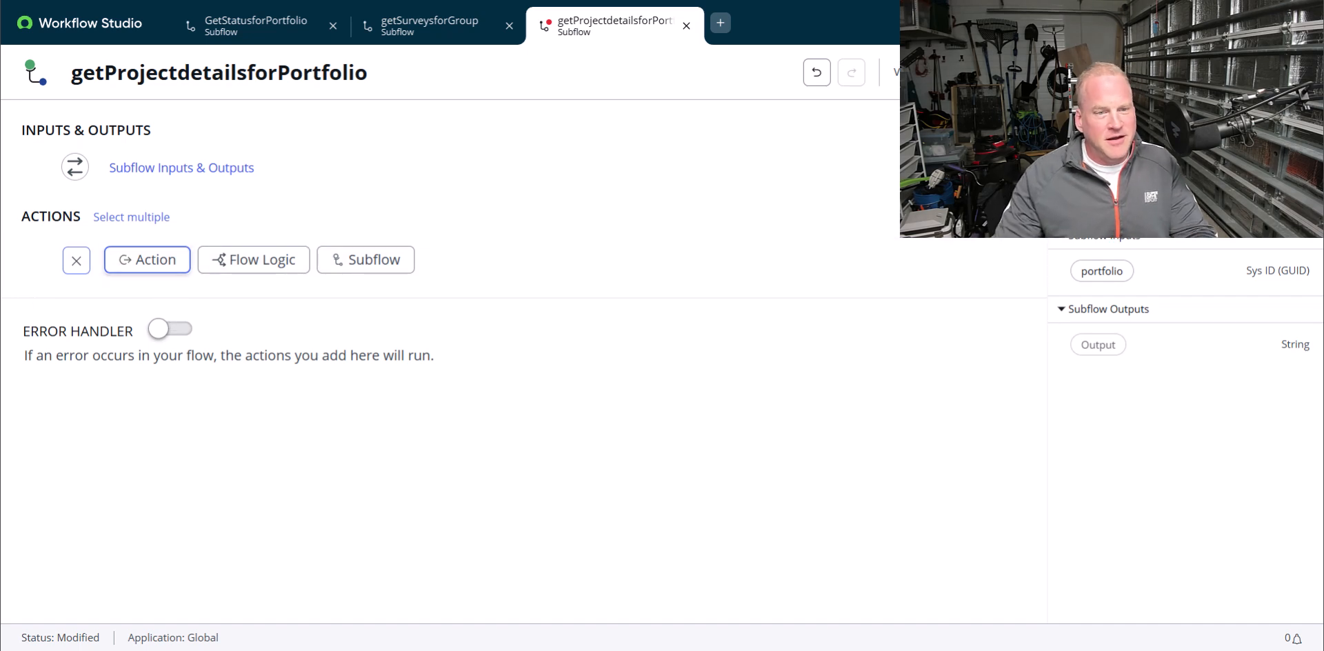
Search the available actions for "look up records" and add the Look Up Records action to the subflow
{"action": "left_click", "coordinate": [161, 268]}
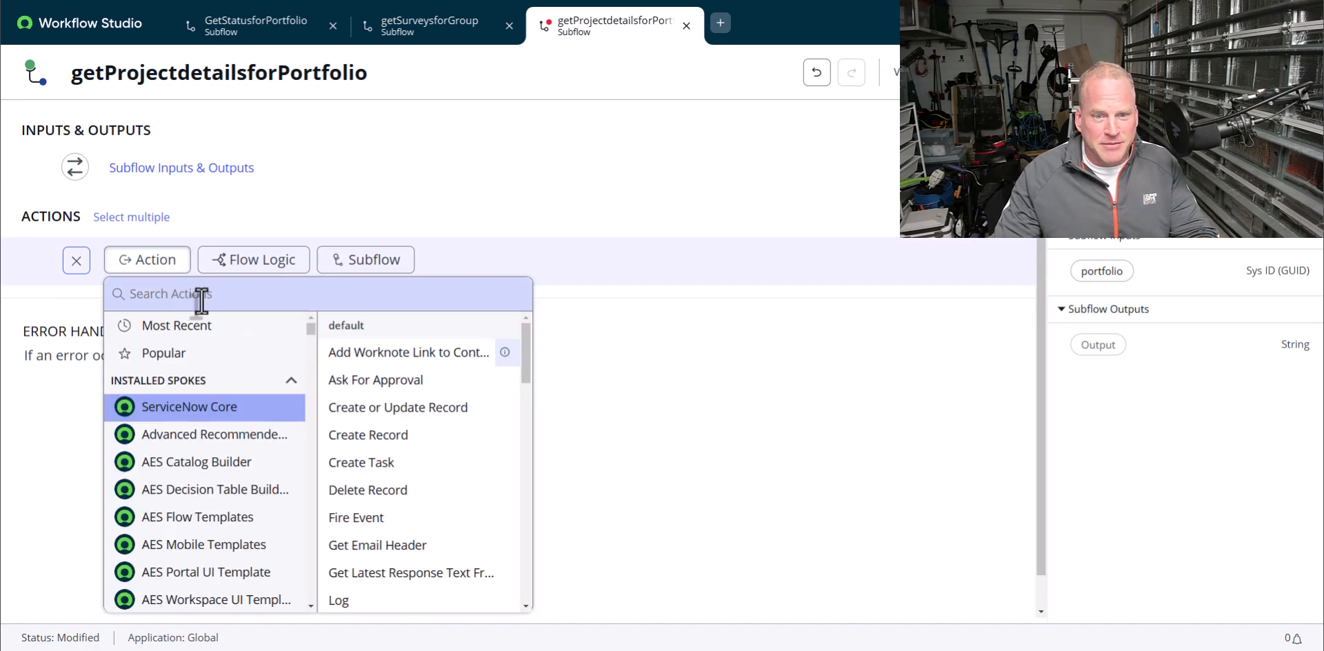
{"action": "type", "text": "look"}
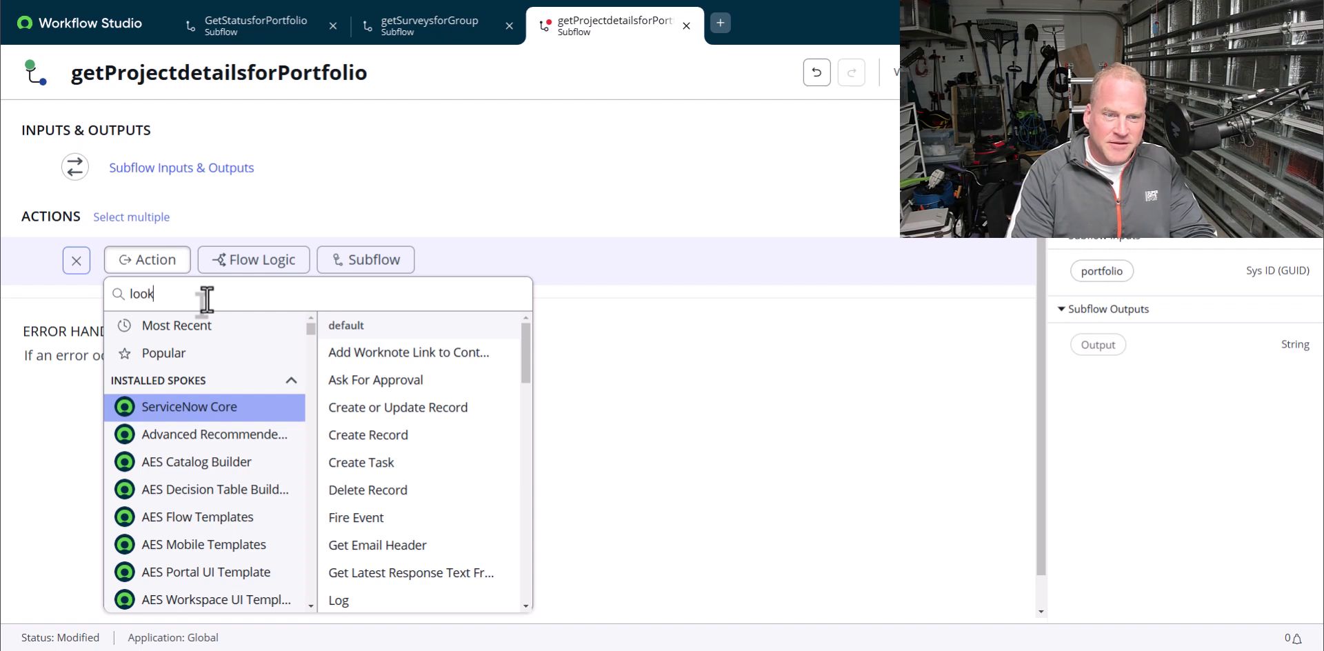
{"action": "type", "text": " up records"}
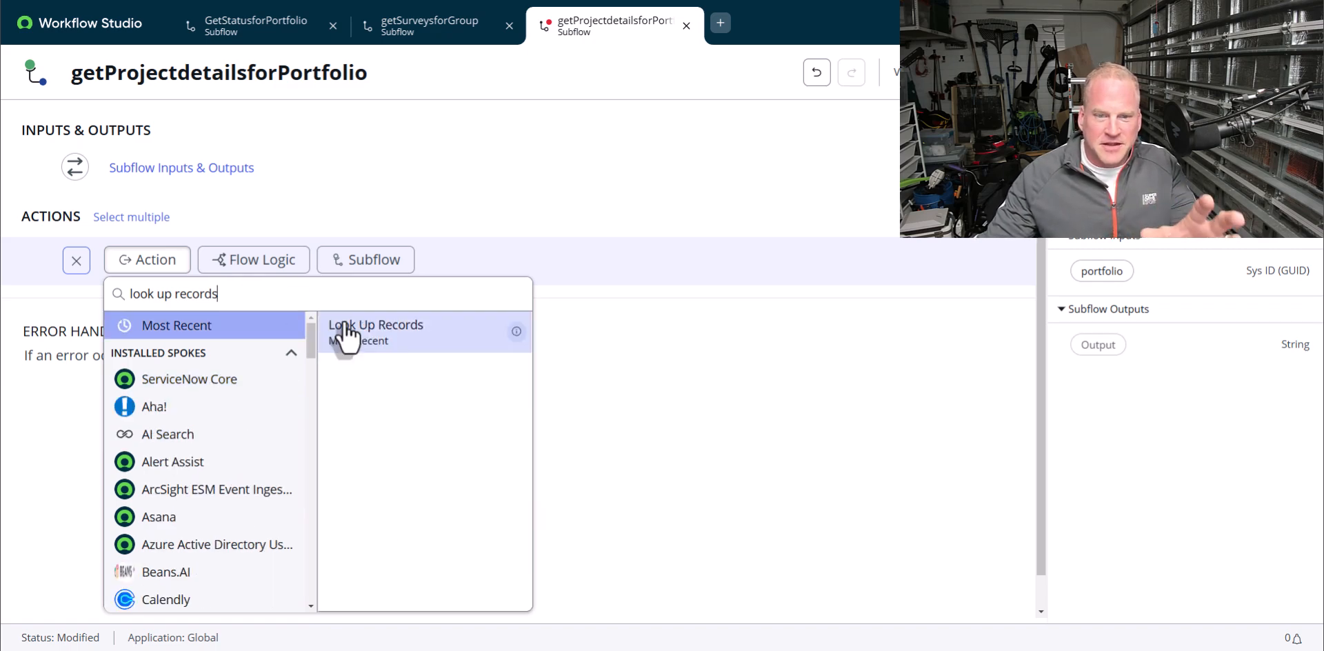
{"action": "left_click", "coordinate": [345, 331]}
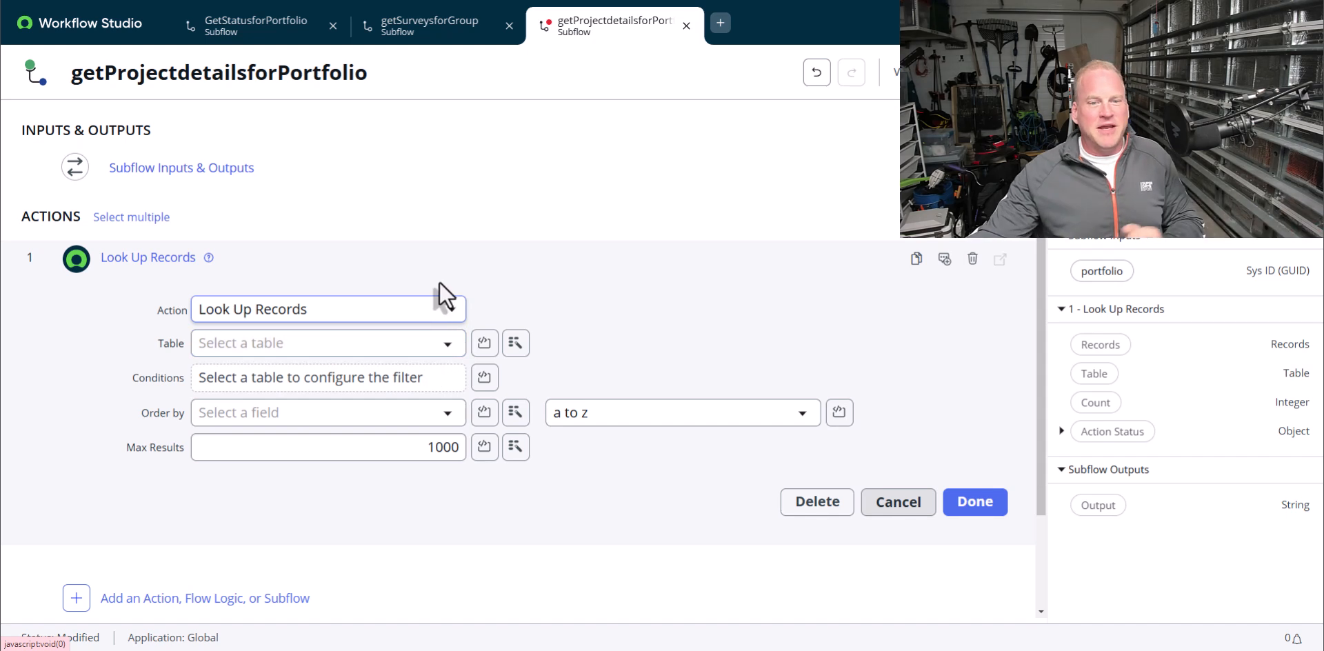
Set the Look Up Records action's table to Project [pm_project]
{"action": "left_click", "coordinate": [338, 343]}
{"action": "type", "text": "pm+_"}
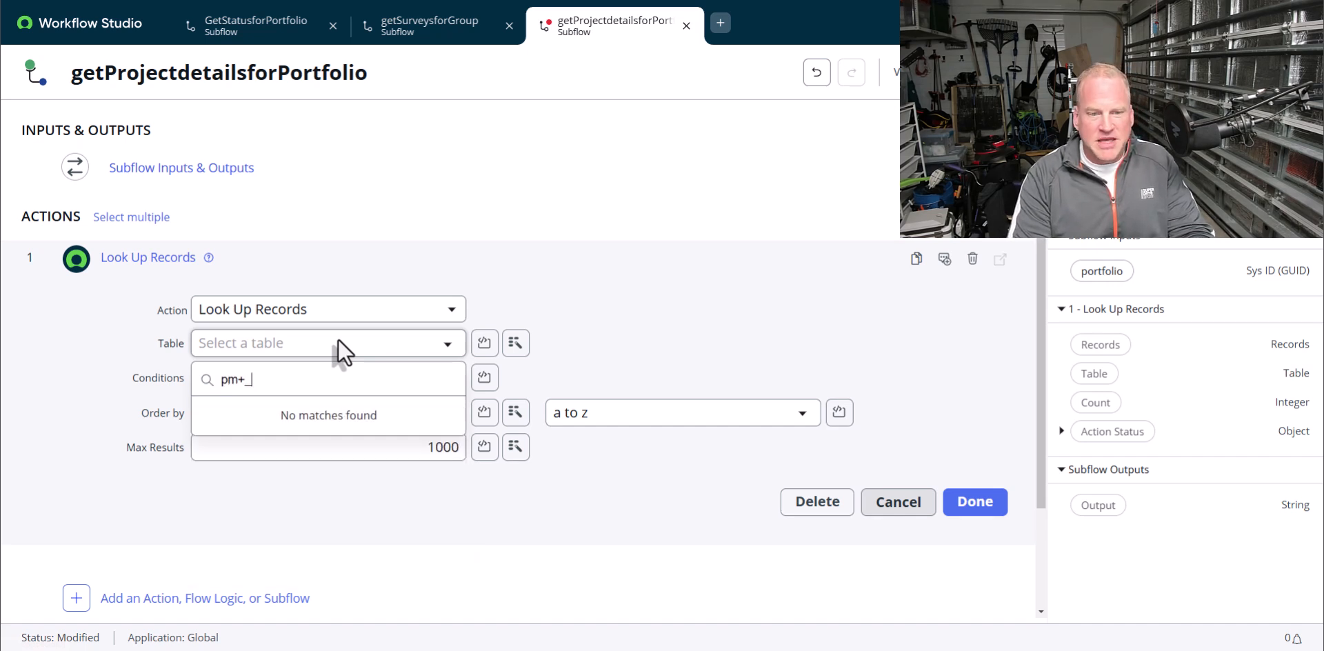
{"action": "key", "text": "BackSpace"}
{"action": "key", "text": "BackSpace"}
{"action": "type", "text": "_proje"}
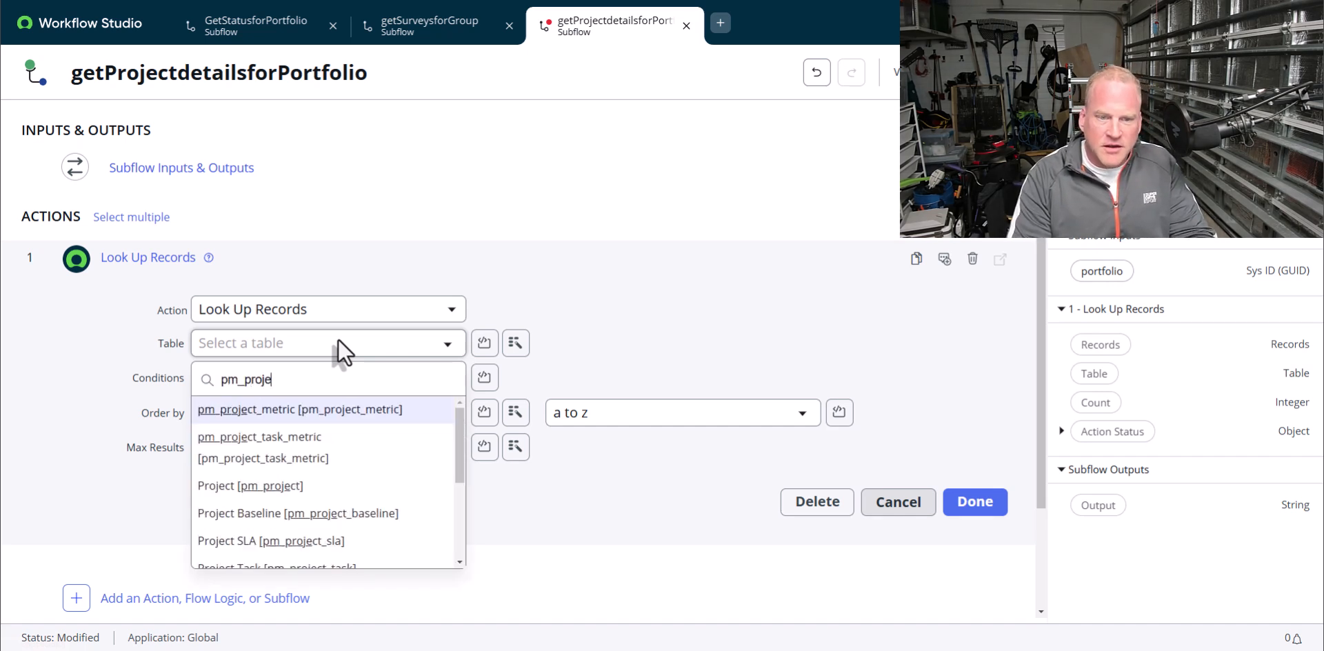
{"action": "type", "text": "ct"}
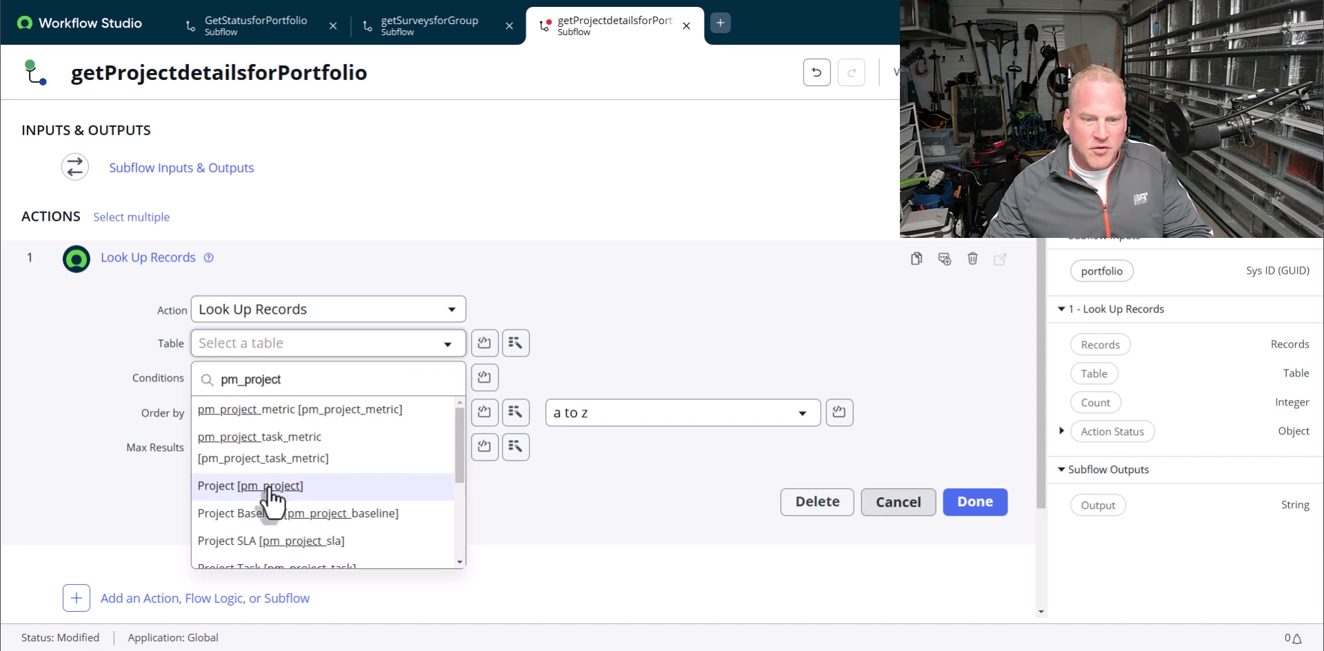
{"action": "left_click", "coordinate": [304, 485]}
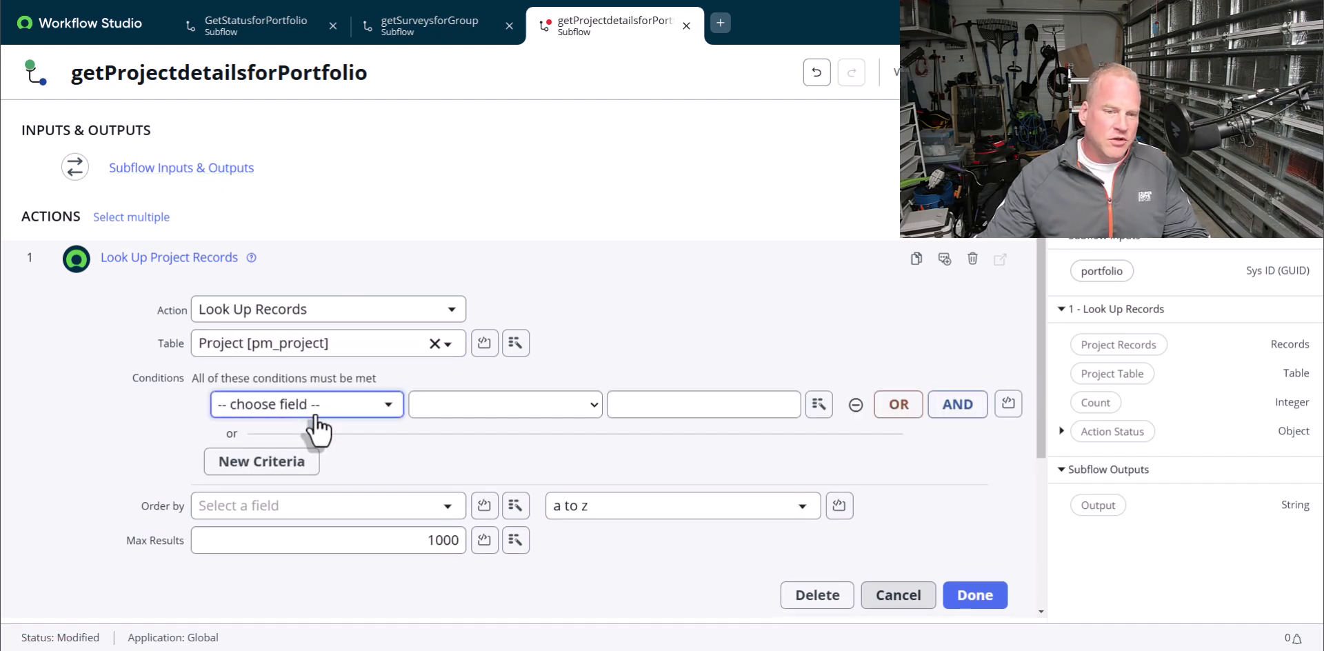
Add a lookup condition requiring that Portfolio is the subflow's portfolio input, using its data pill
{"action": "left_click", "coordinate": [314, 413]}
{"action": "type", "text": "porto"}
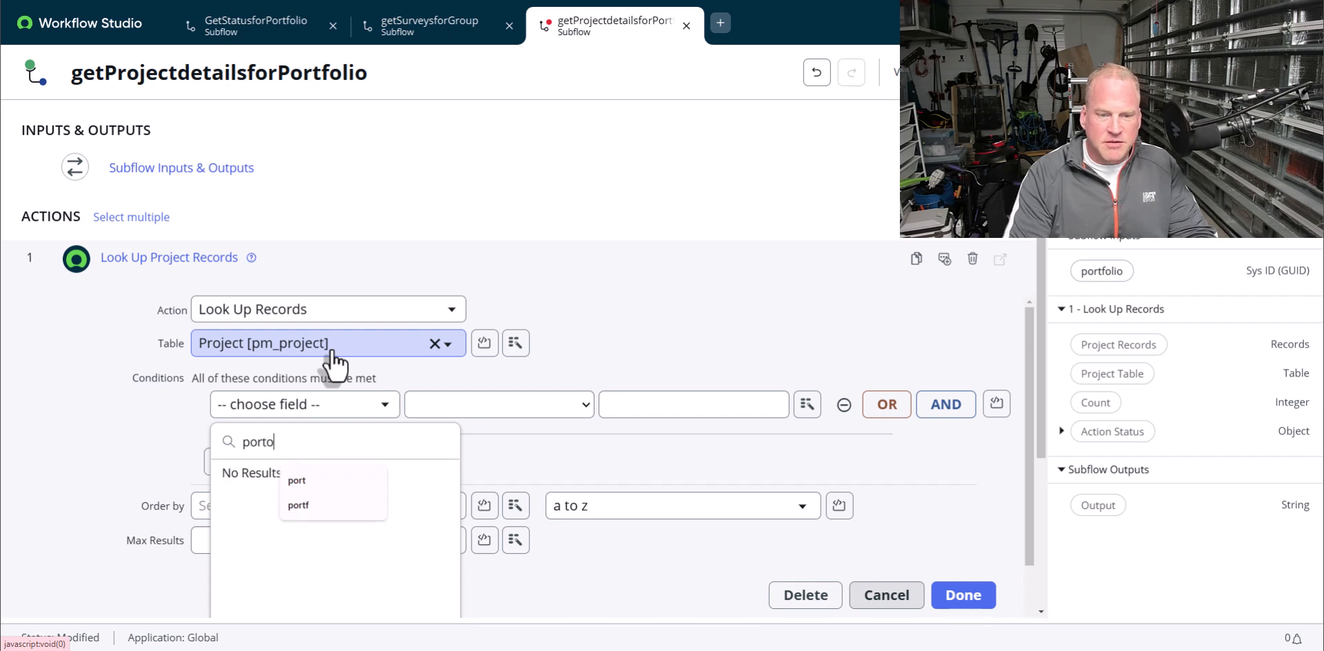
{"action": "key", "text": "Escape"}
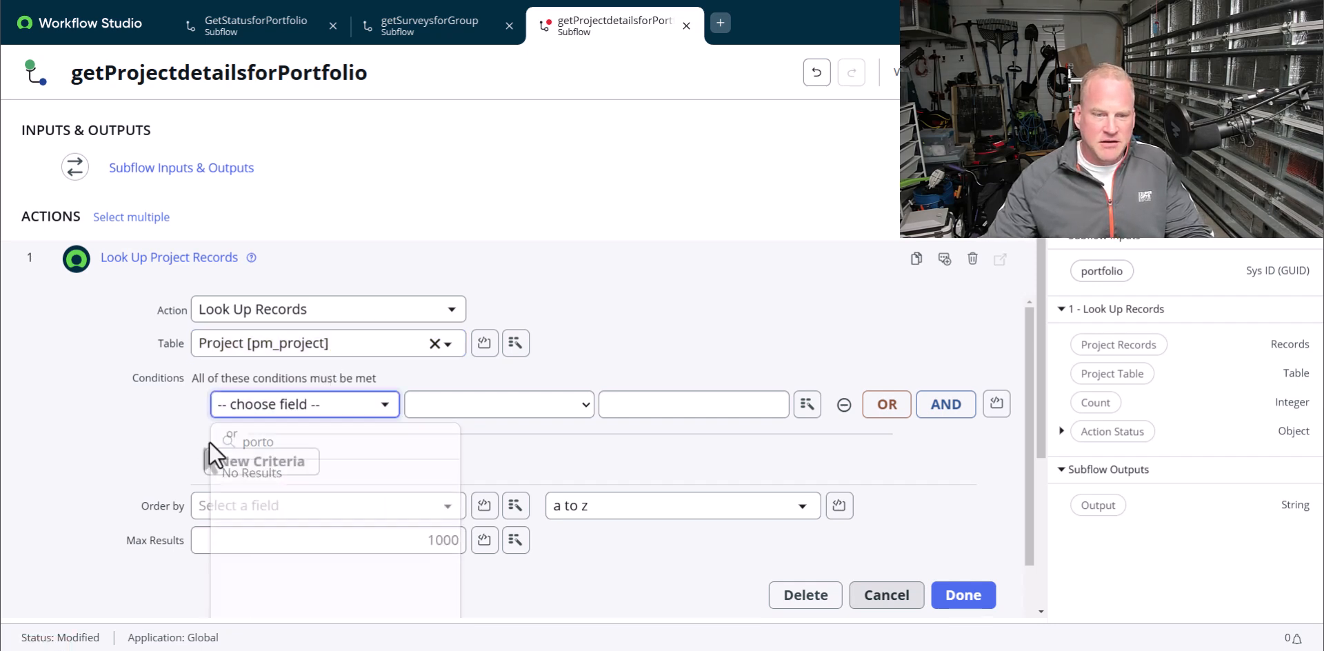
{"action": "left_click", "coordinate": [236, 413]}
{"action": "type", "text": "por"}
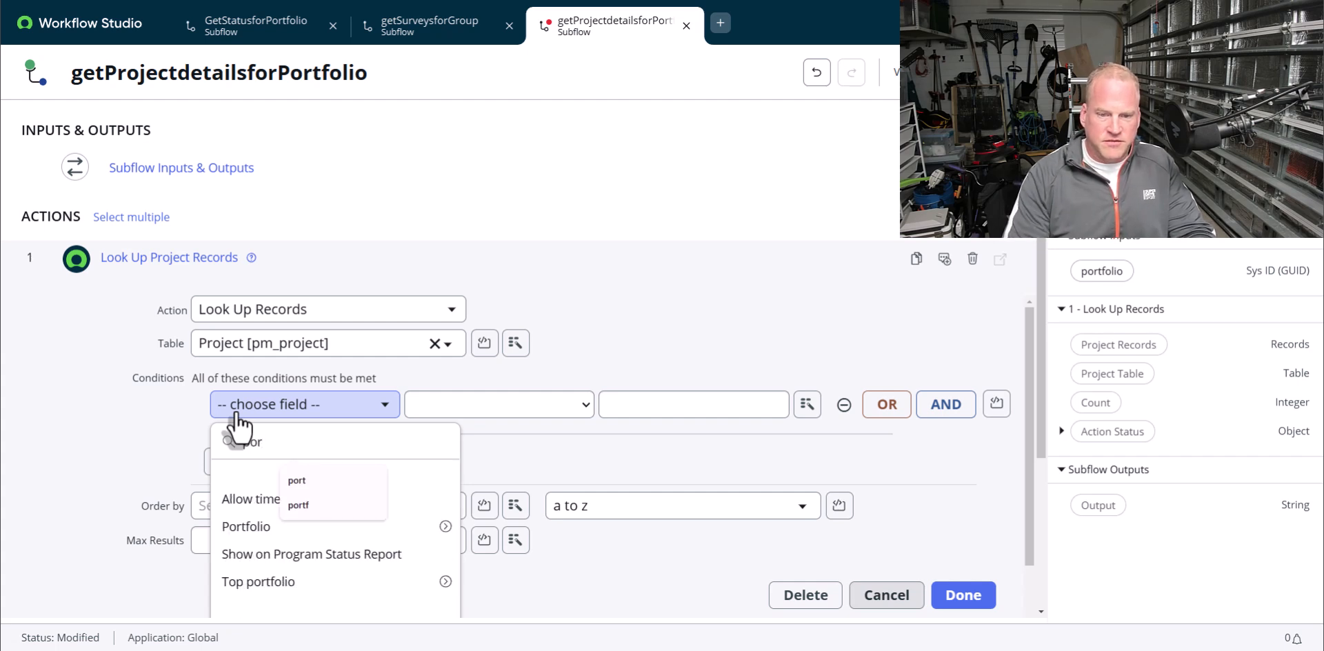
{"action": "left_click", "coordinate": [270, 522]}
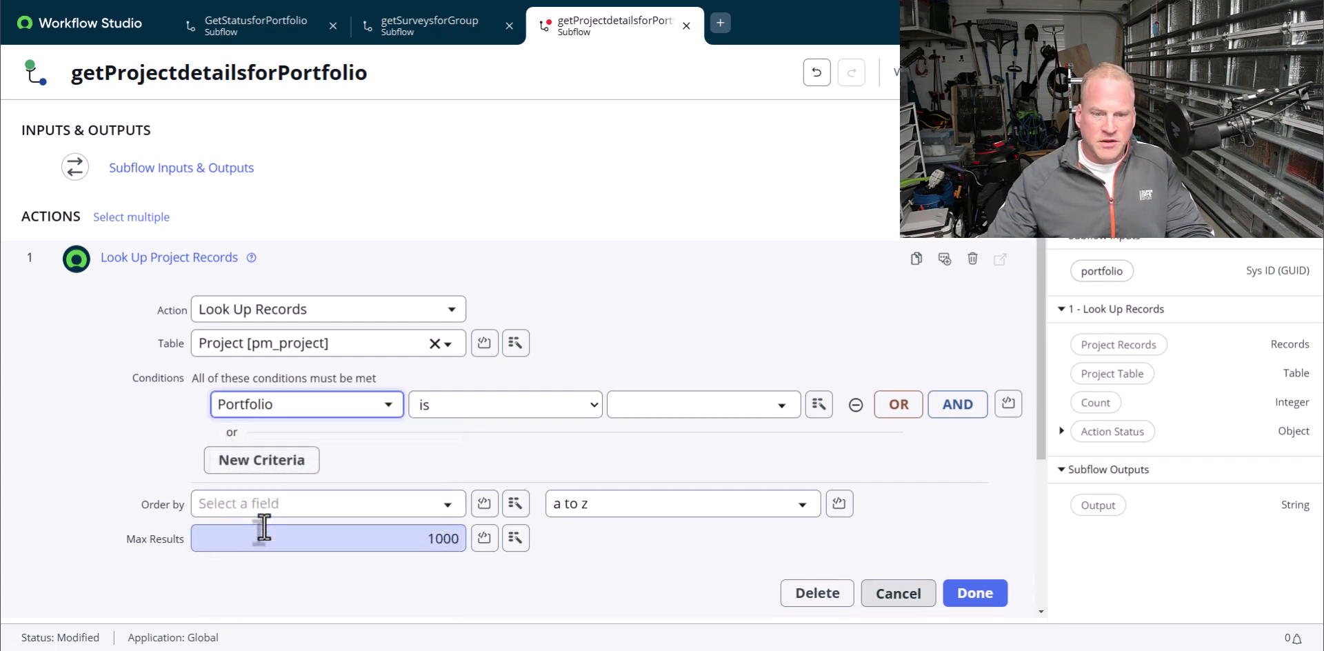
{"action": "left_click", "coordinate": [703, 407]}
{"action": "left_click", "coordinate": [734, 364]}
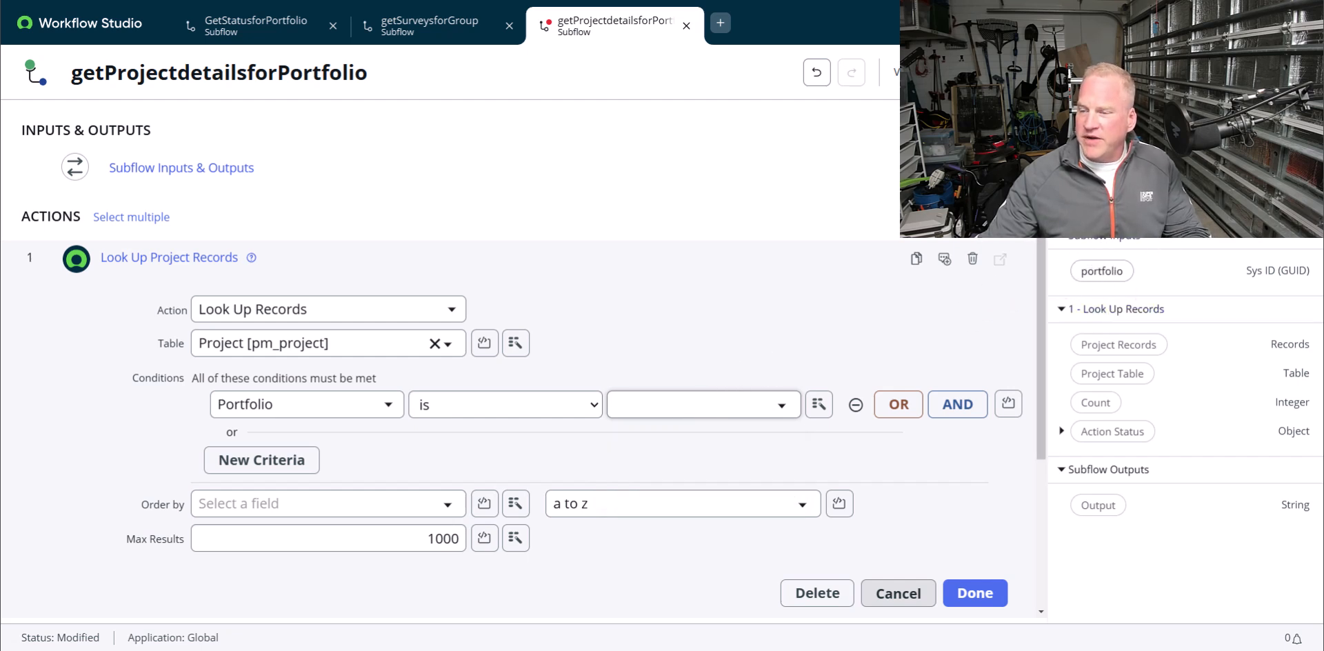
{"action": "left_click_drag", "start_coordinate": [1103, 272], "coordinate": [719, 405]}
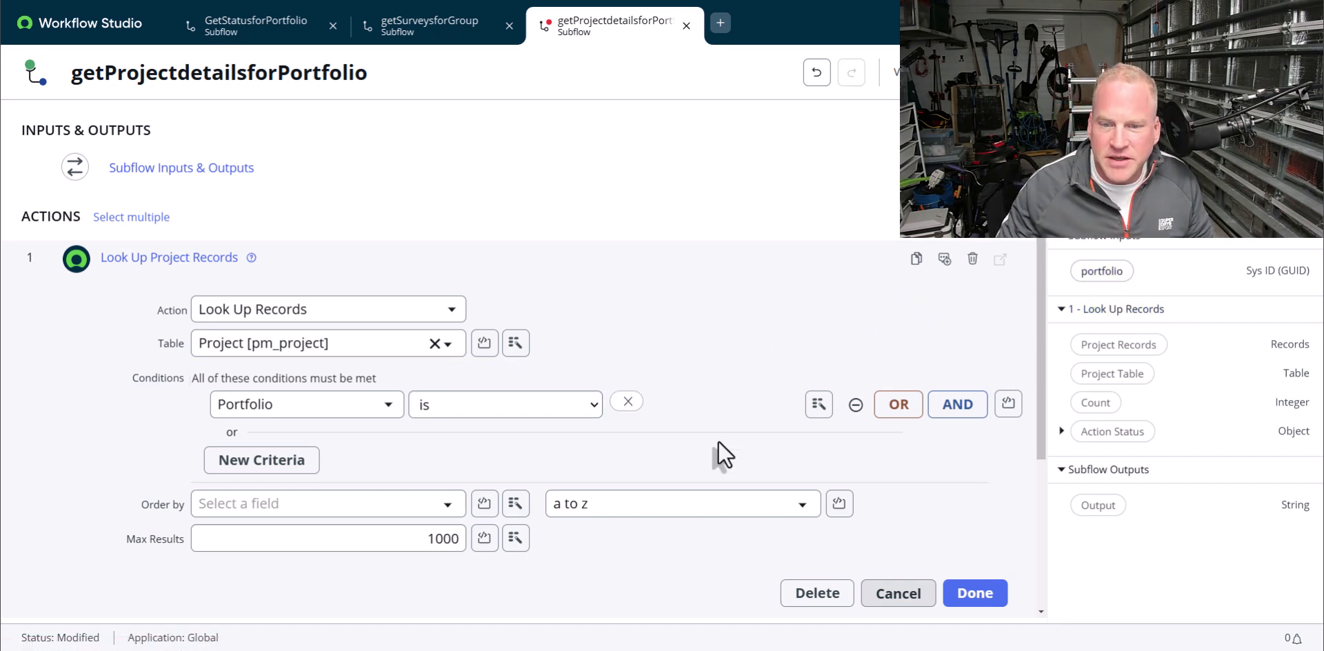
Order the looked-up project records by Created and finish the Look Up Records action
{"action": "left_click", "coordinate": [443, 509]}
{"action": "type", "text": "c"}
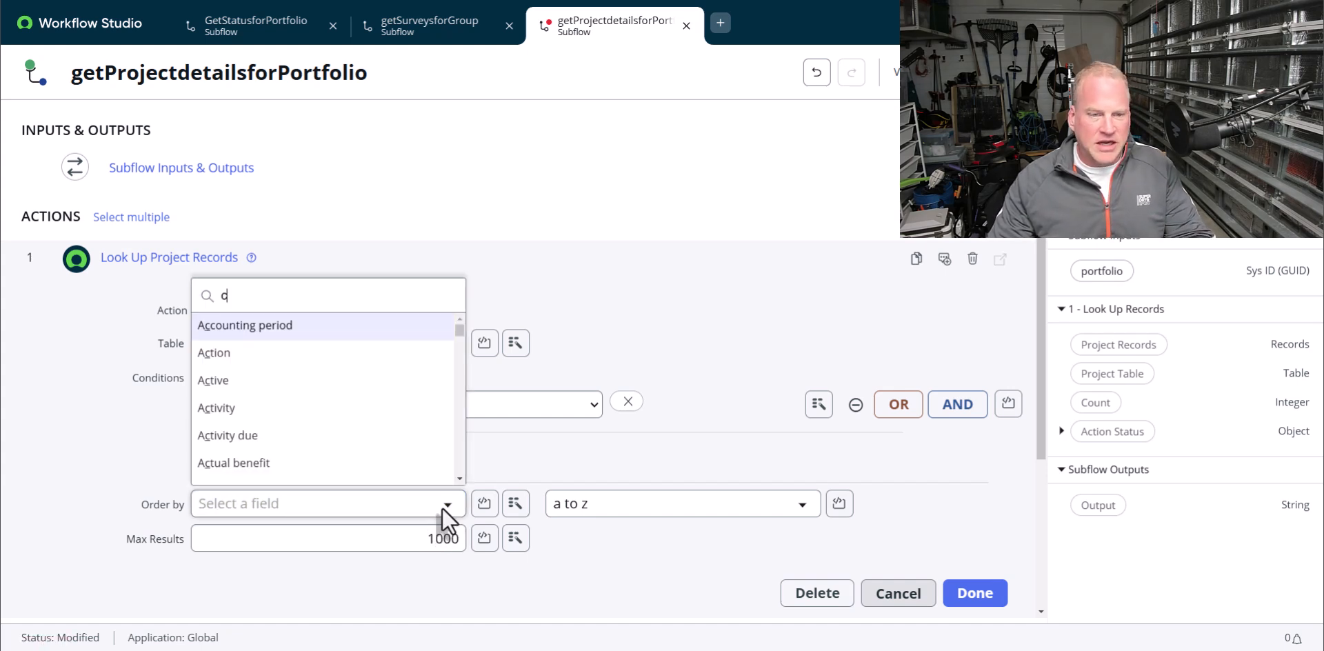
{"action": "type", "text": "r"}
{"action": "left_click", "coordinate": [225, 357]}
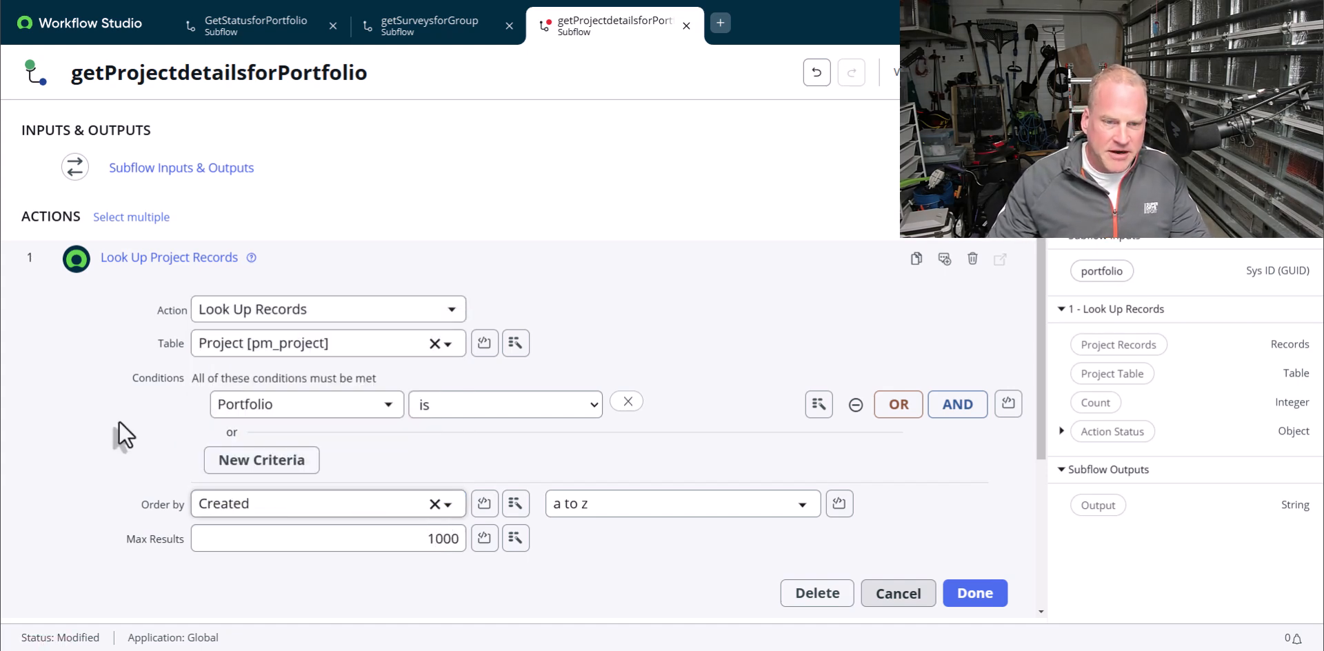
{"action": "scroll", "coordinate": [109, 429], "scroll_direction": "down", "scroll_amount": 1}
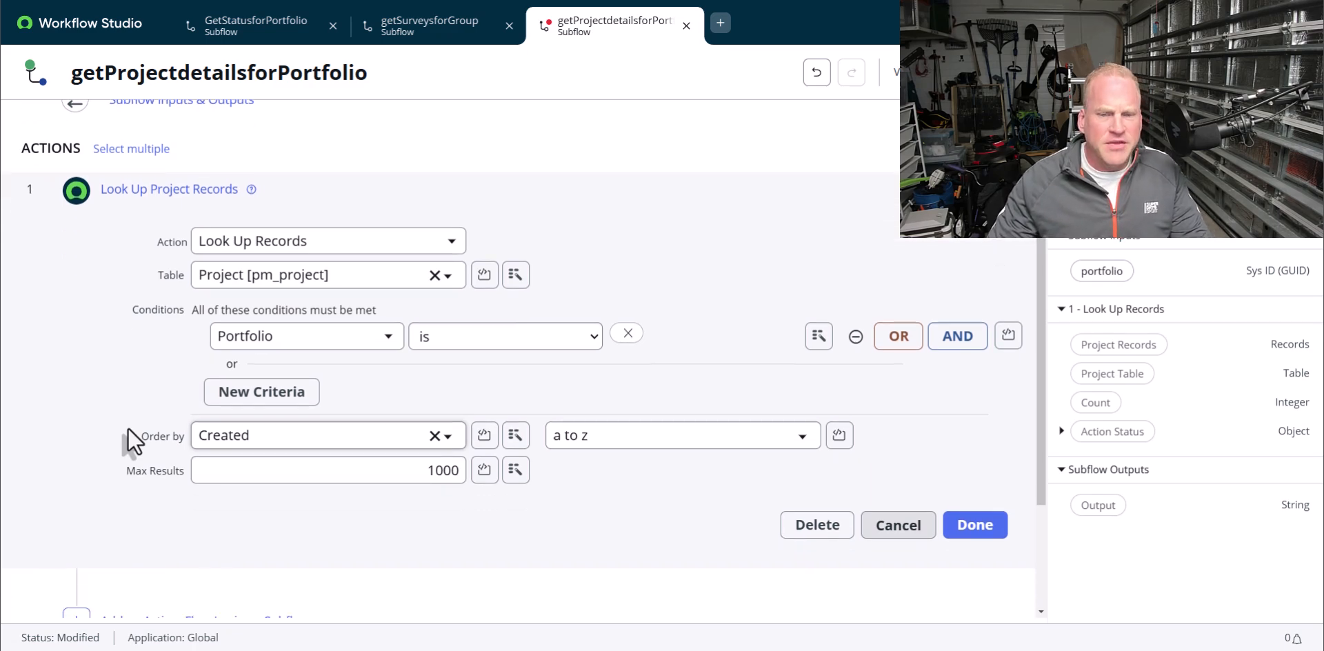
{"action": "left_click", "coordinate": [960, 533]}
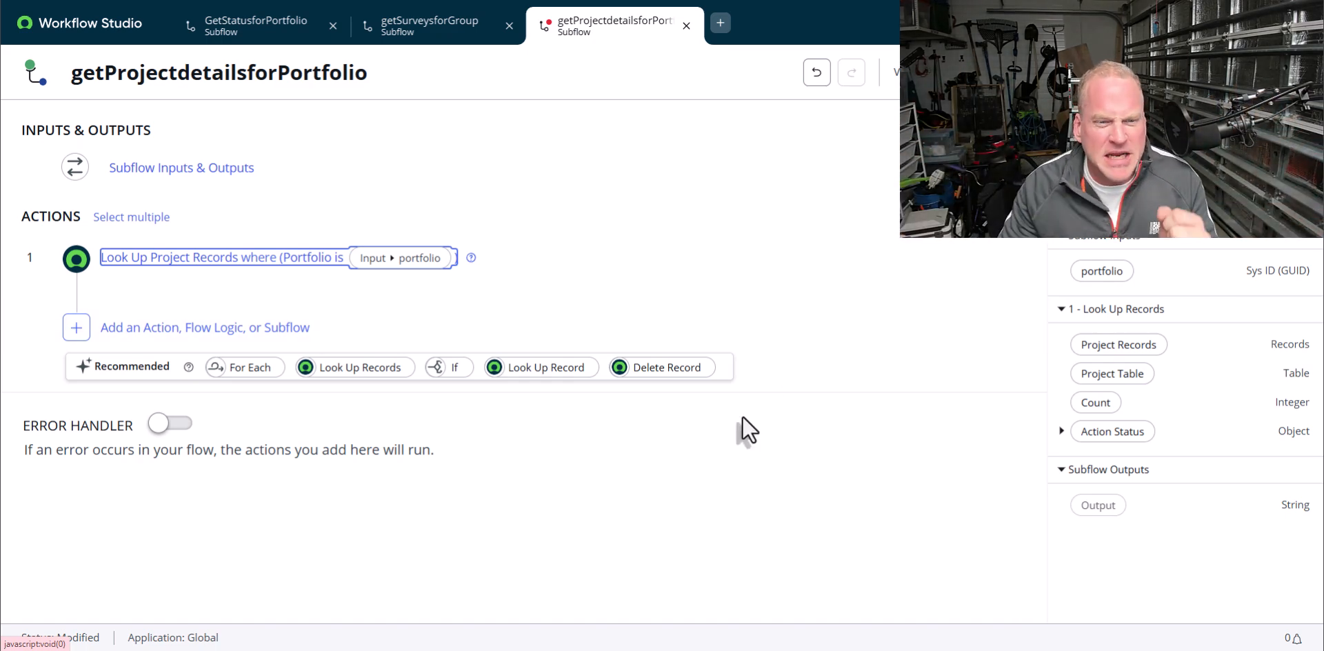
Add a For Each flow logic after the lookup that iterates over the Project Records from step 1
{"action": "left_click", "coordinate": [224, 330]}
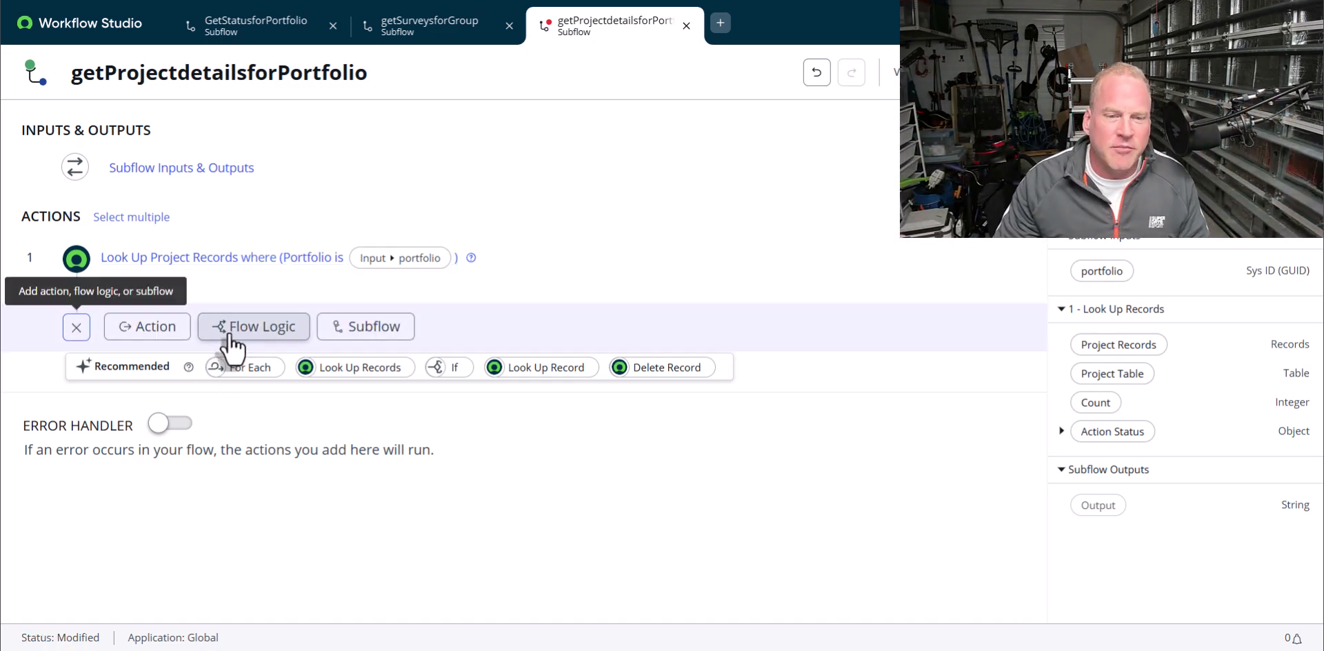
{"action": "left_click", "coordinate": [277, 326]}
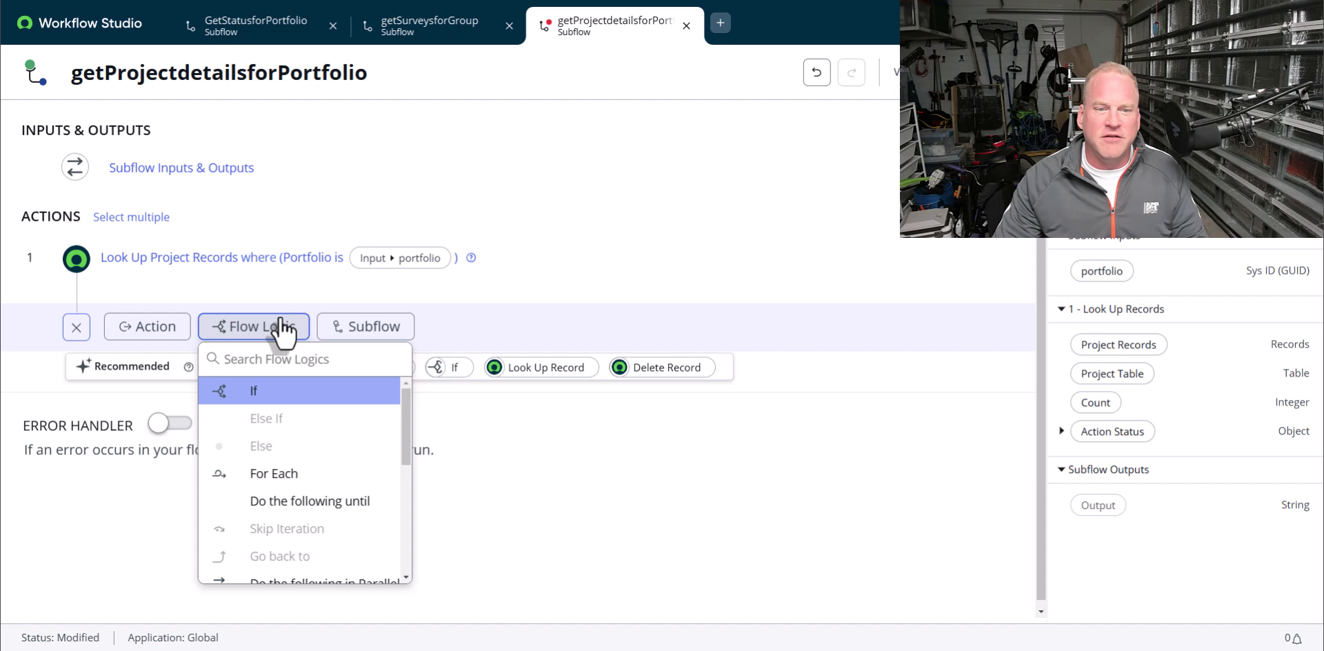
{"action": "left_click", "coordinate": [273, 475]}
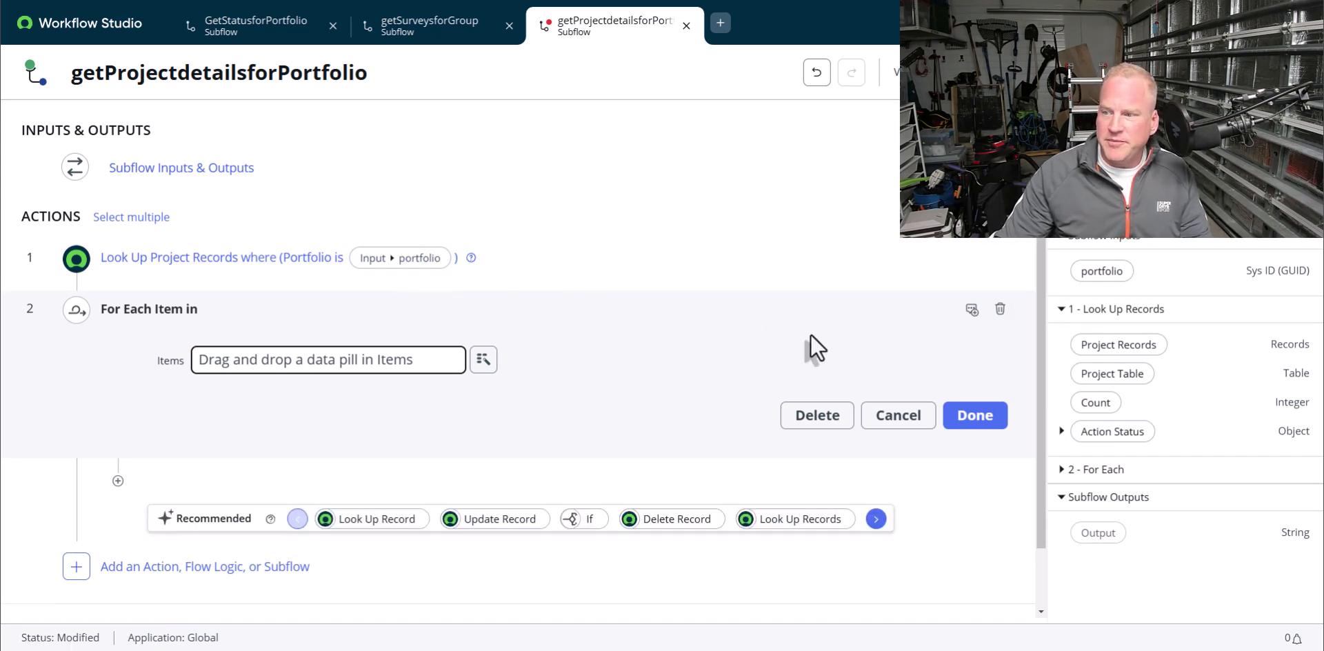
{"action": "left_click_drag", "start_coordinate": [1103, 345], "coordinate": [445, 366]}
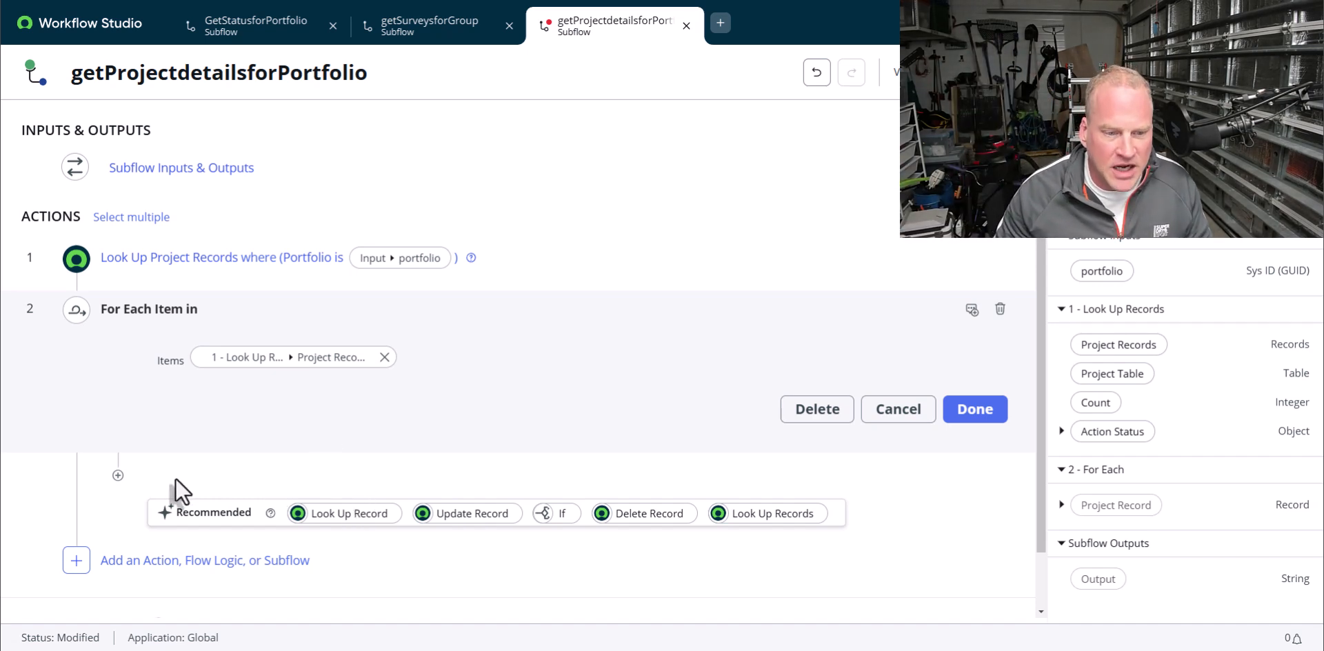
Add a Set Flow Variables flow logic inside the For Each loop
{"action": "left_click", "coordinate": [118, 475]}
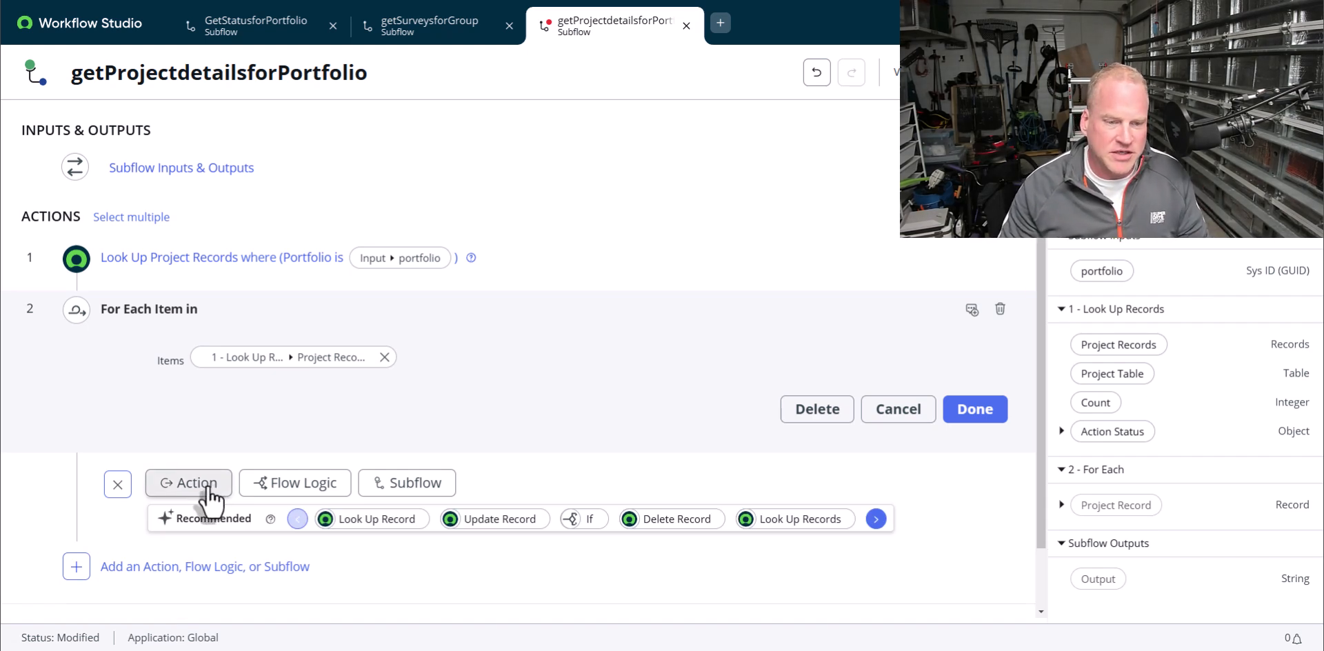
{"action": "left_click", "coordinate": [262, 484]}
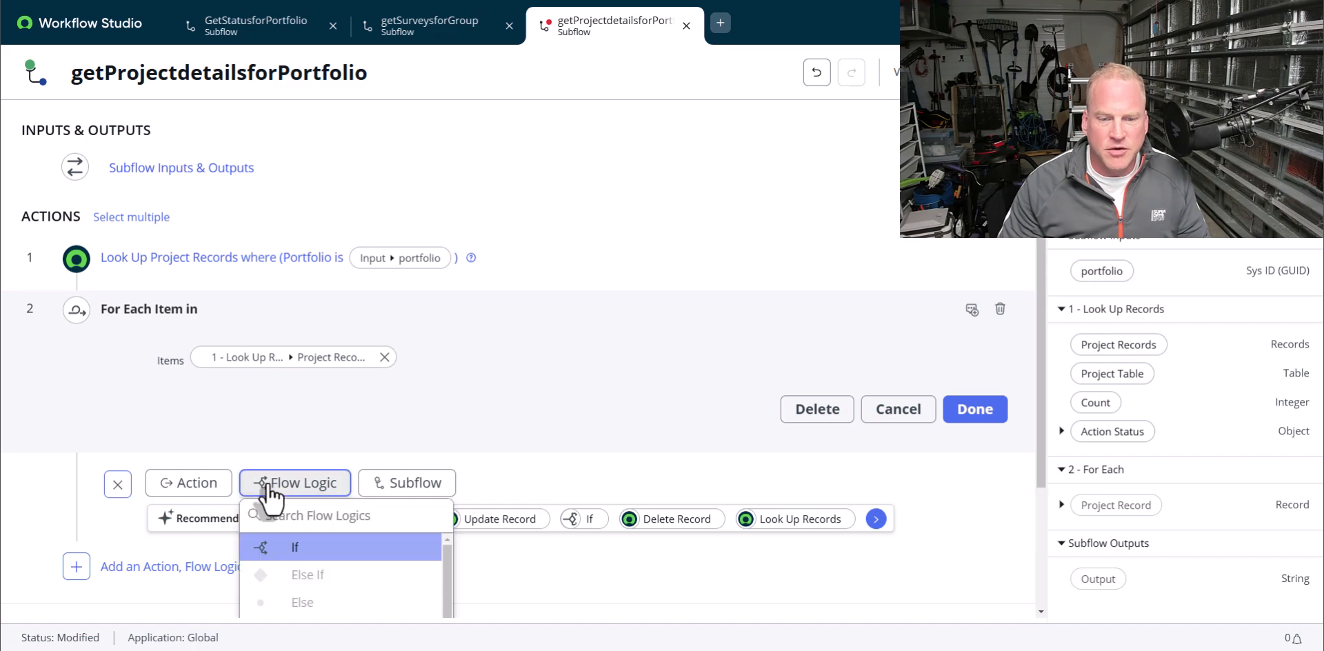
{"action": "scroll", "coordinate": [366, 524], "scroll_direction": "down", "scroll_amount": 3}
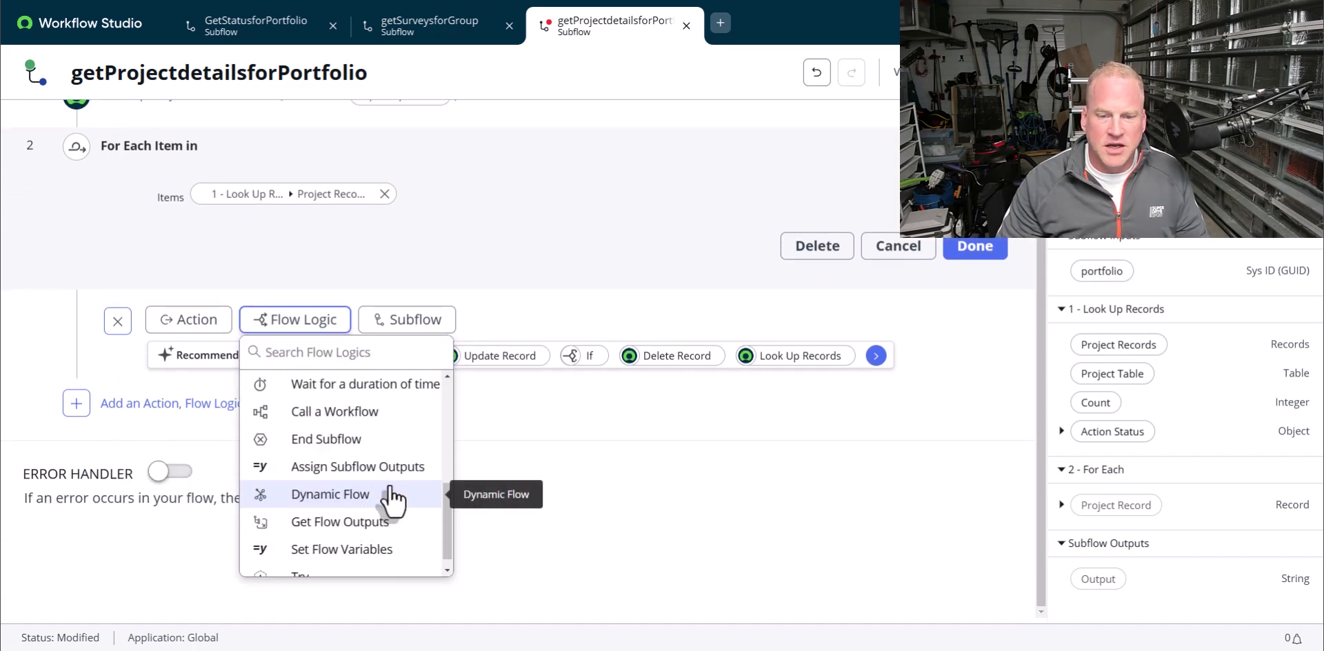
{"action": "left_click", "coordinate": [369, 549]}
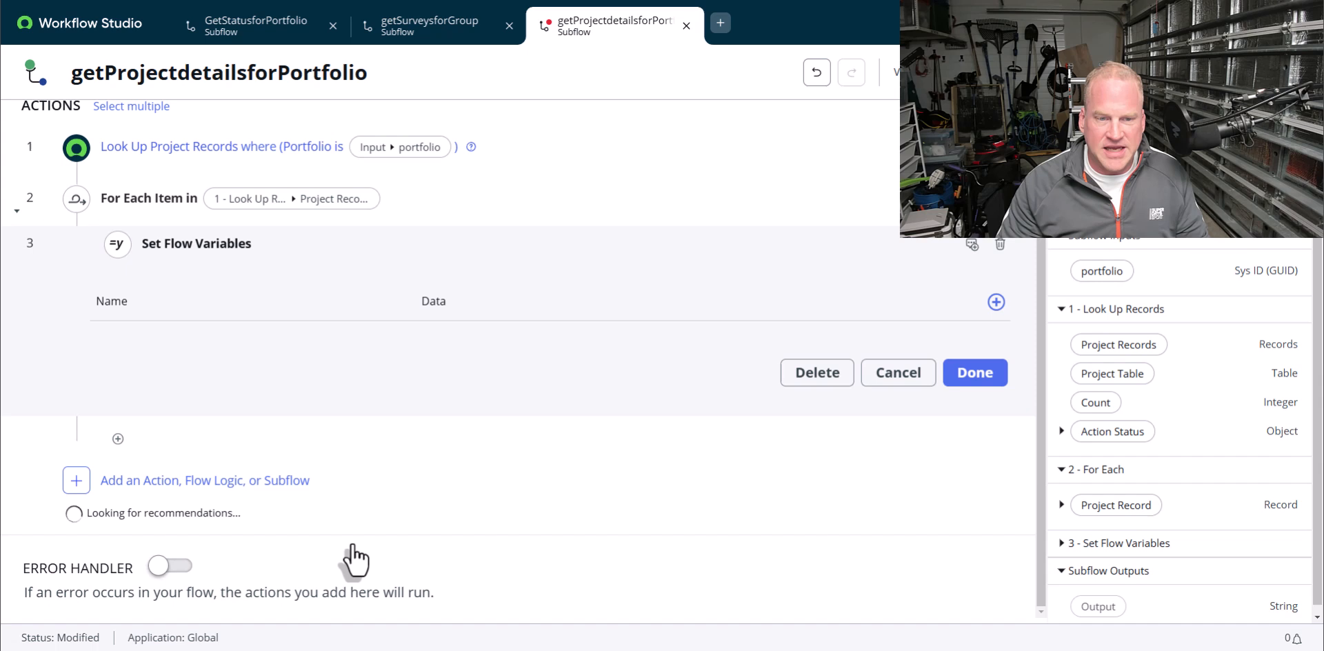
Add the aggr_response flow variable to Set Flow Variables and put its own aggr_response data pill in its data
{"action": "left_click", "coordinate": [996, 302]}
{"action": "left_click", "coordinate": [353, 345]}
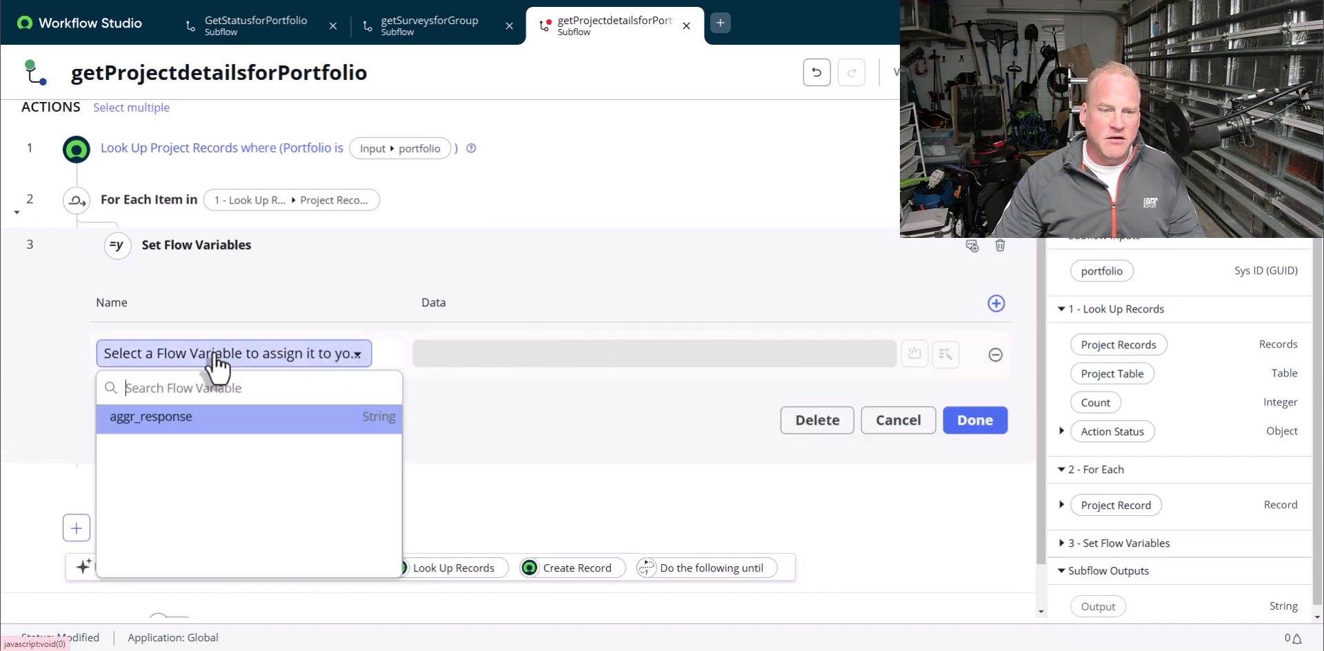
{"action": "left_click", "coordinate": [138, 416]}
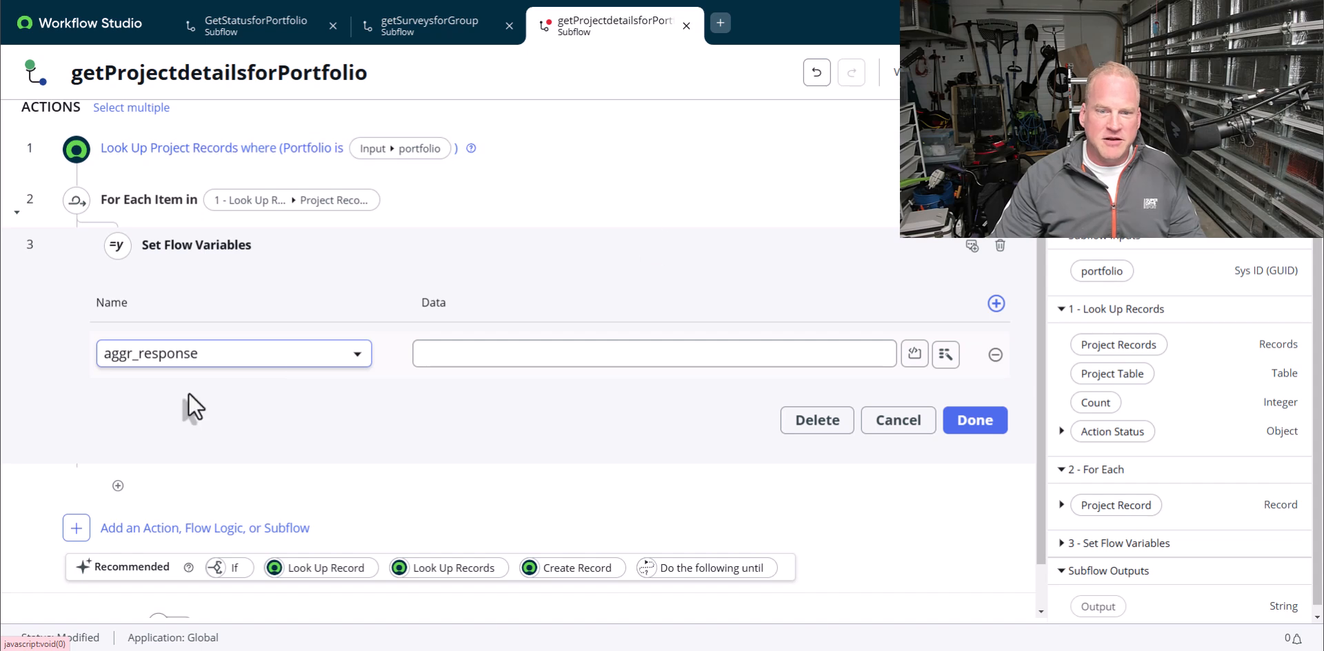
{"action": "left_click", "coordinate": [442, 342]}
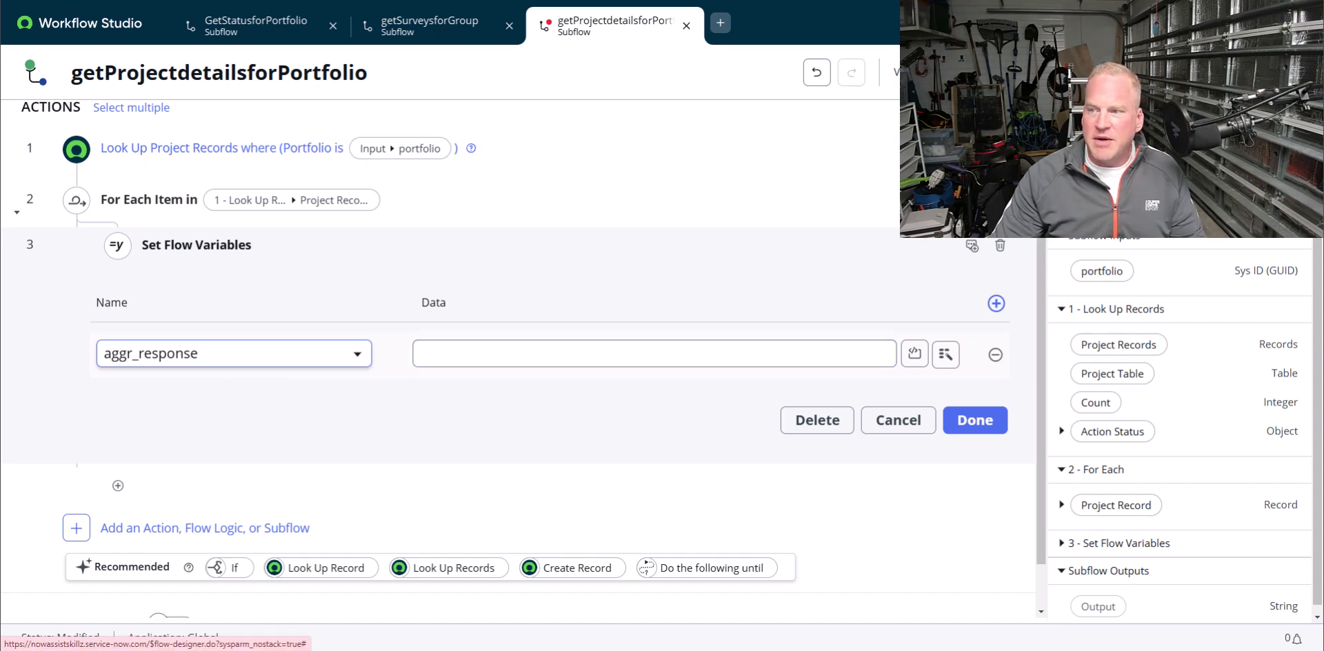
{"action": "left_click_drag", "start_coordinate": [1095, 192], "coordinate": [461, 345]}
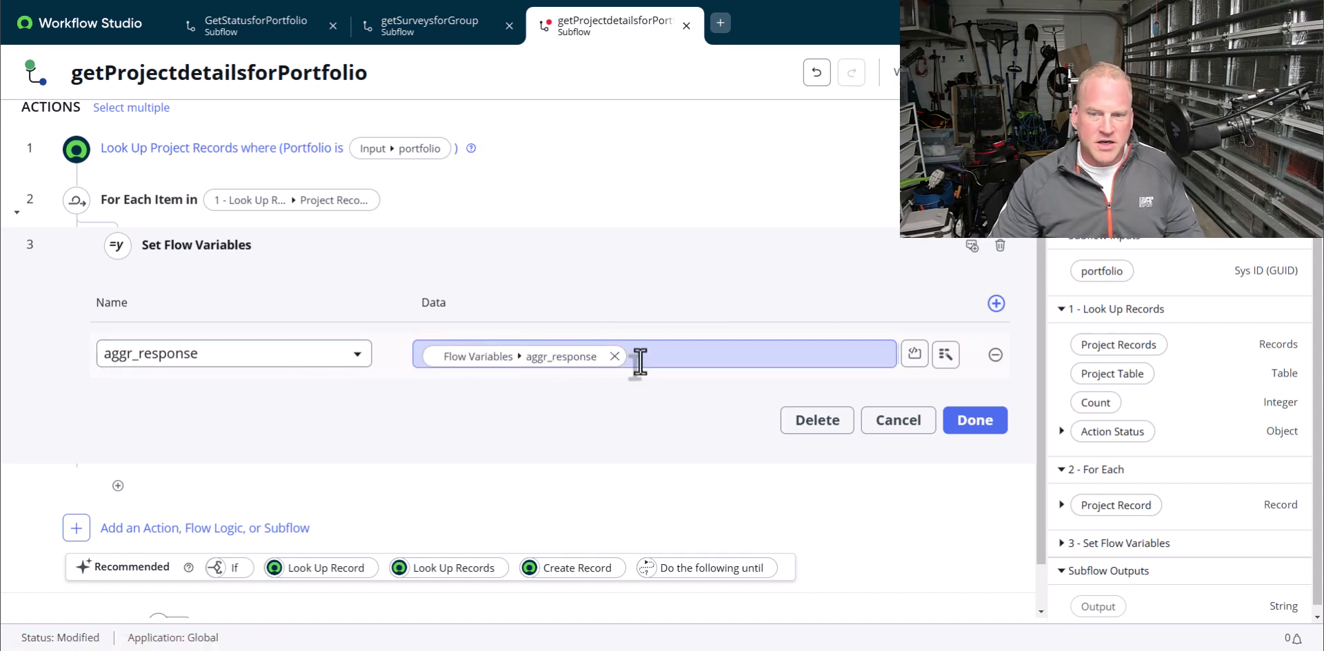
Below the aggr_response pill, add a dashed separator line "-------------" and a "Project Name:" label line
{"action": "key", "text": "Return"}
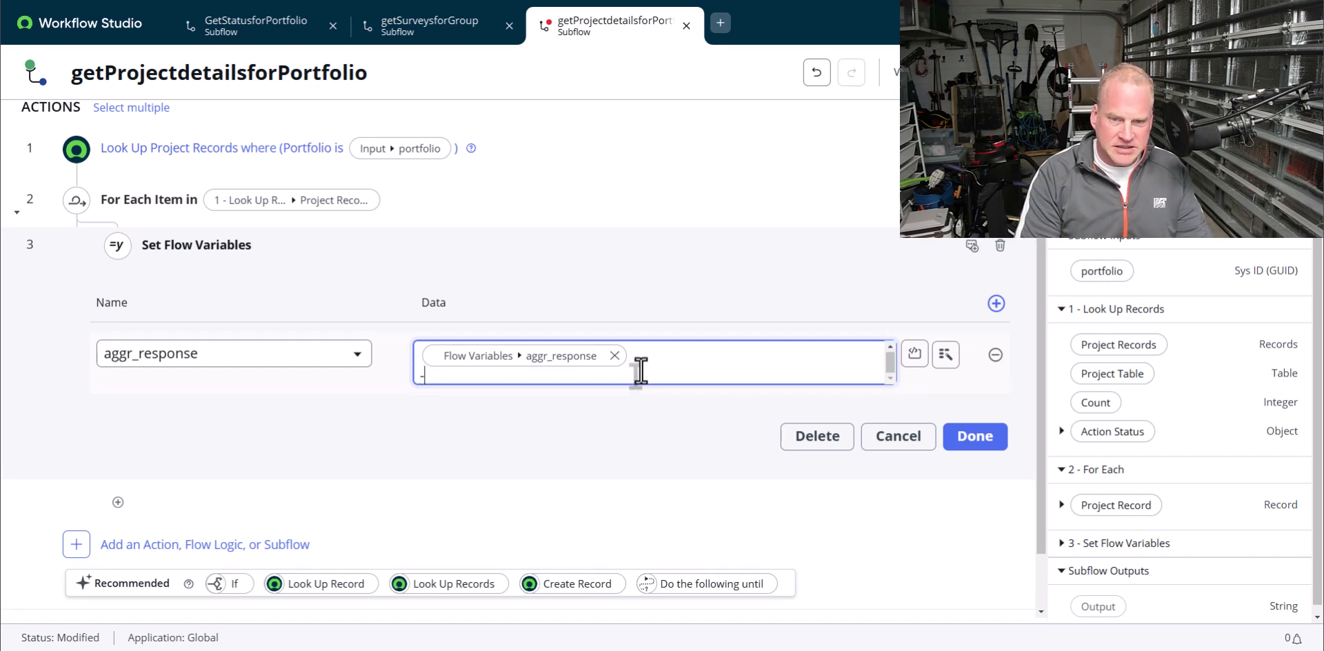
{"action": "type", "text": "-------------"}
{"action": "key", "text": "Return"}
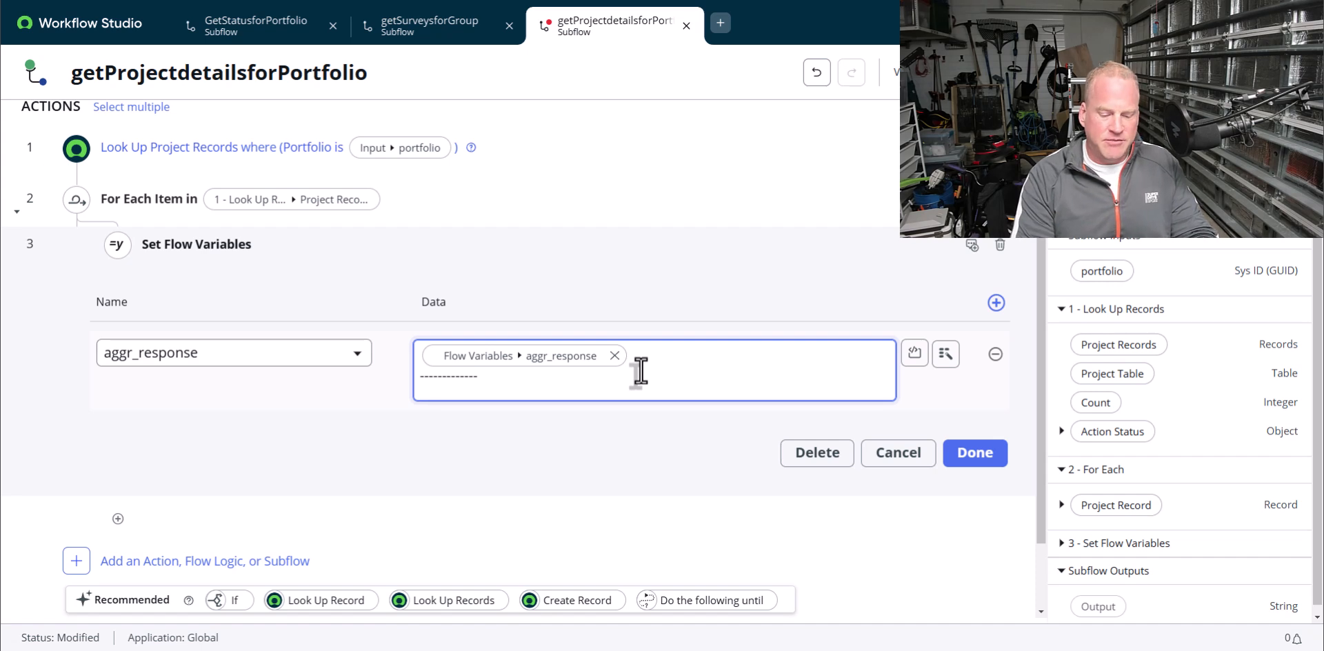
{"action": "type", "text": "Project Nam"}
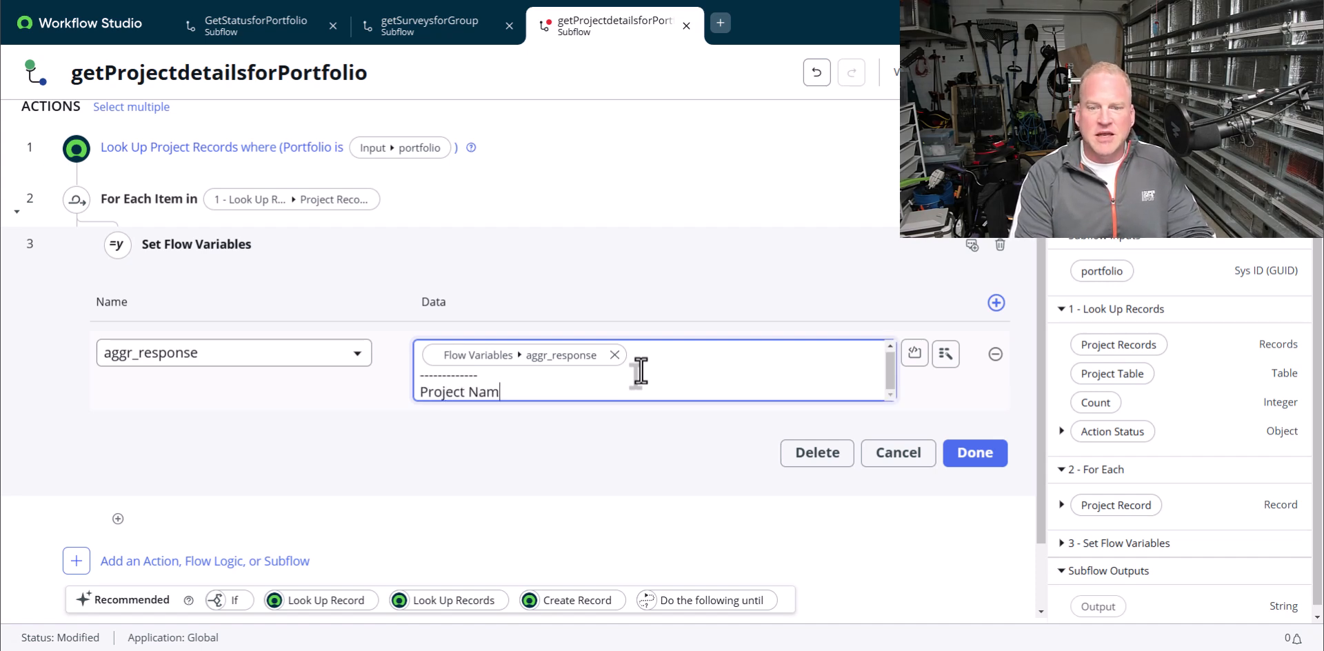
{"action": "type", "text": "e:"}
{"action": "key", "text": "Return"}
Add "Project Number:" and "Project Manager:" label lines to the aggr_response data
{"action": "type", "text": "Prpo"}
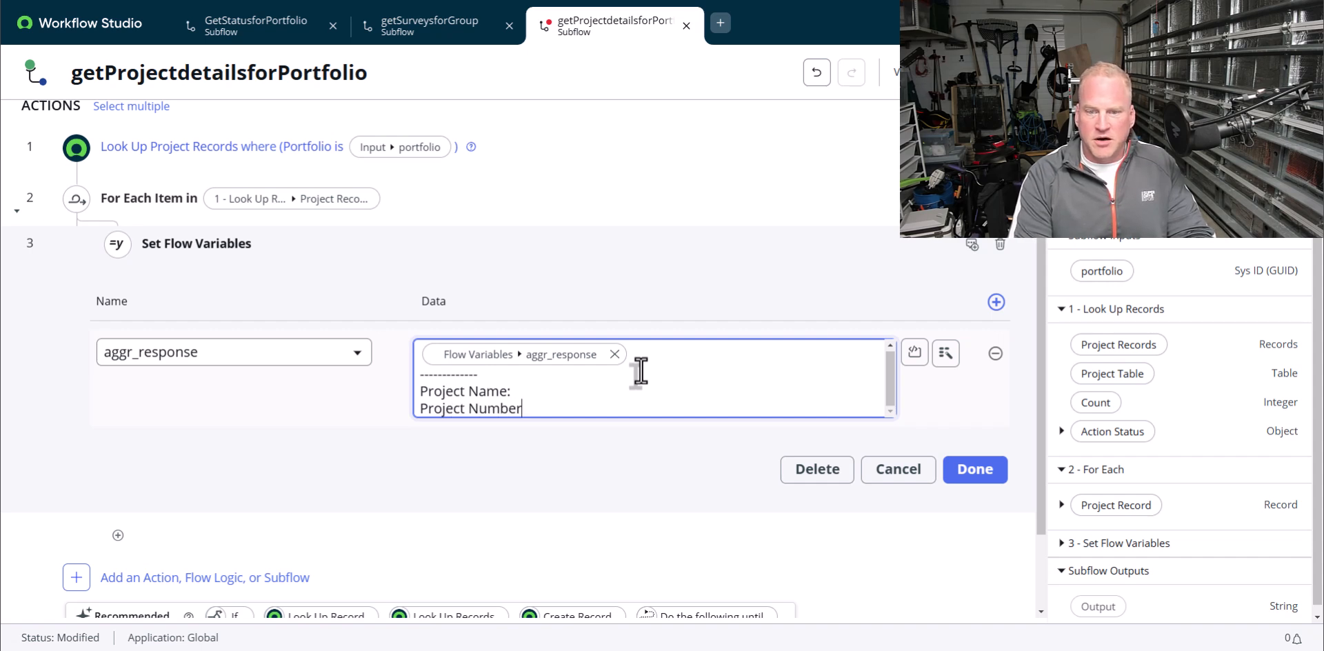
{"action": "type", "text": ":"}
{"action": "key", "text": "Return"}
{"action": "type", "text": "Project Manager"}
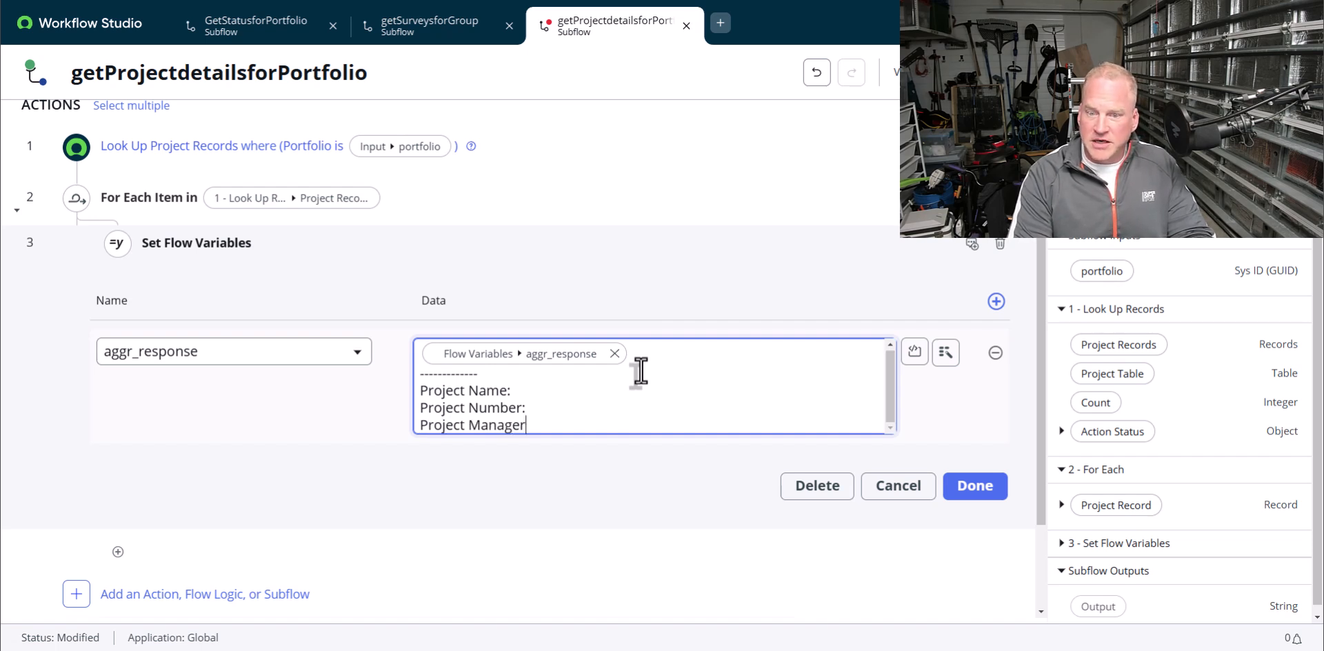
{"action": "type", "text": ":"}
{"action": "key", "text": "Return"}
Add "Planned Start Date:" and "Planned End Date:" label lines to the aggr_response data
{"action": "type", "text": "Pla"}
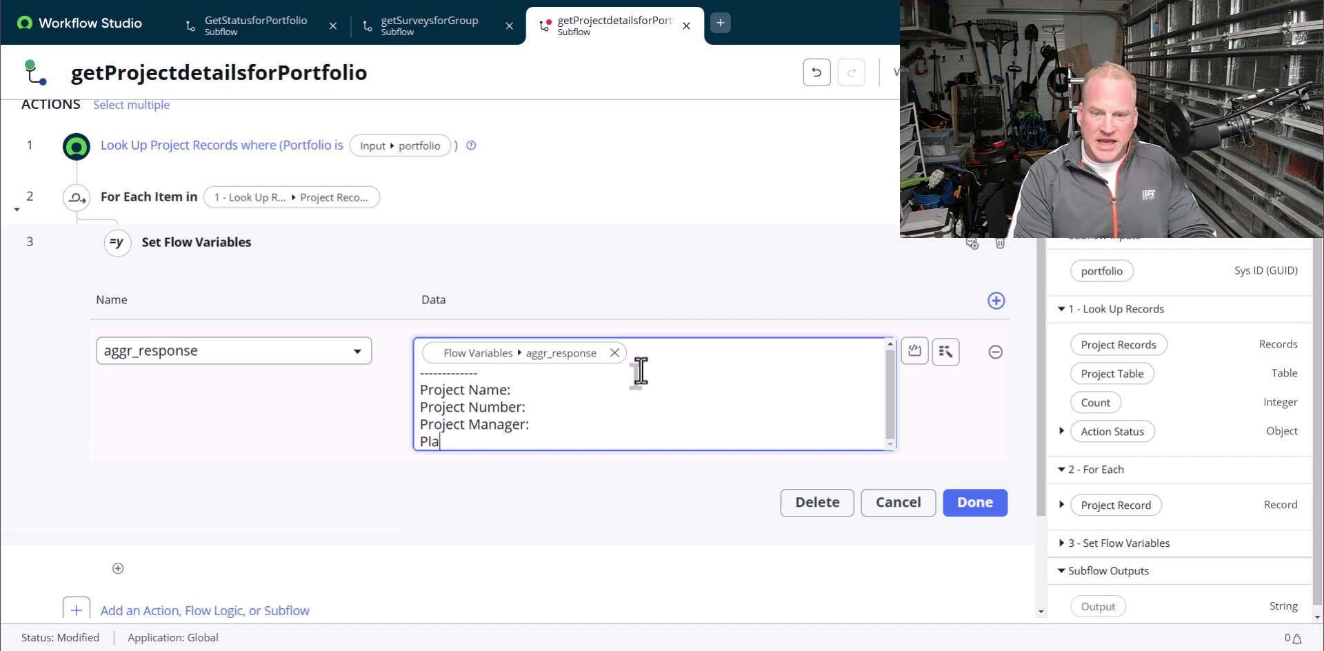
{"action": "type", "text": "nned Start Date"}
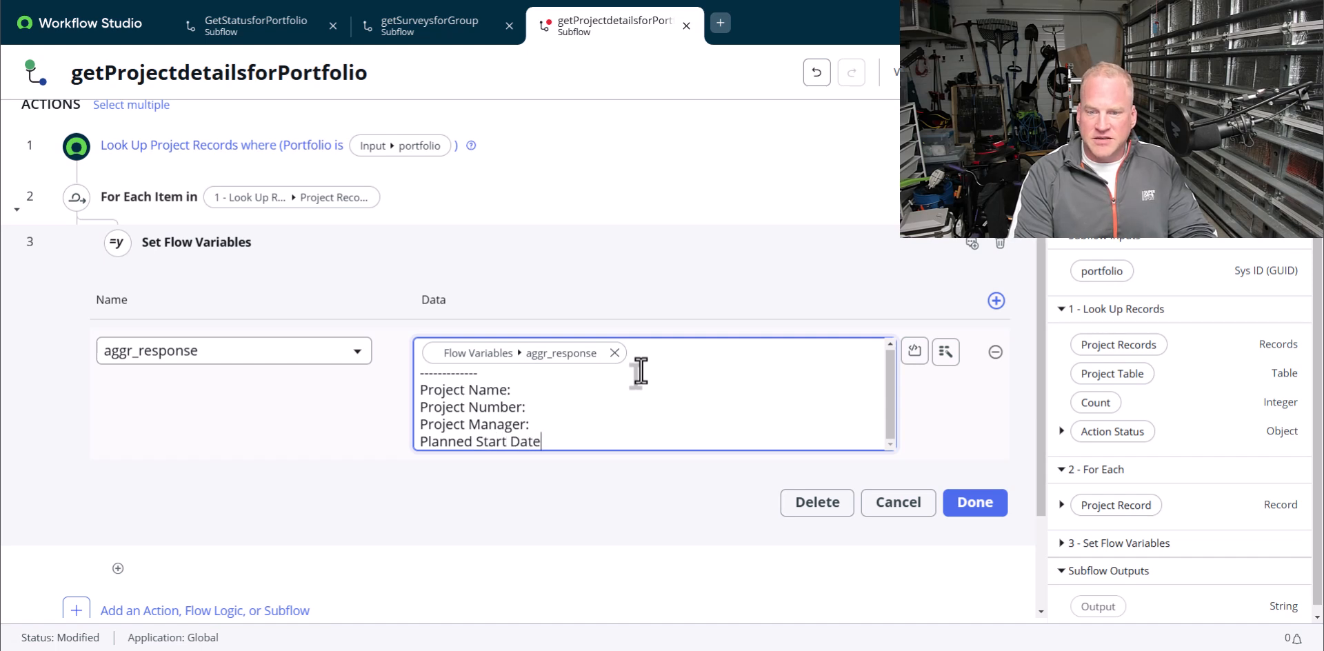
{"action": "type", "text": ":"}
{"action": "key", "text": "Return"}
{"action": "type", "text": "Planned"}
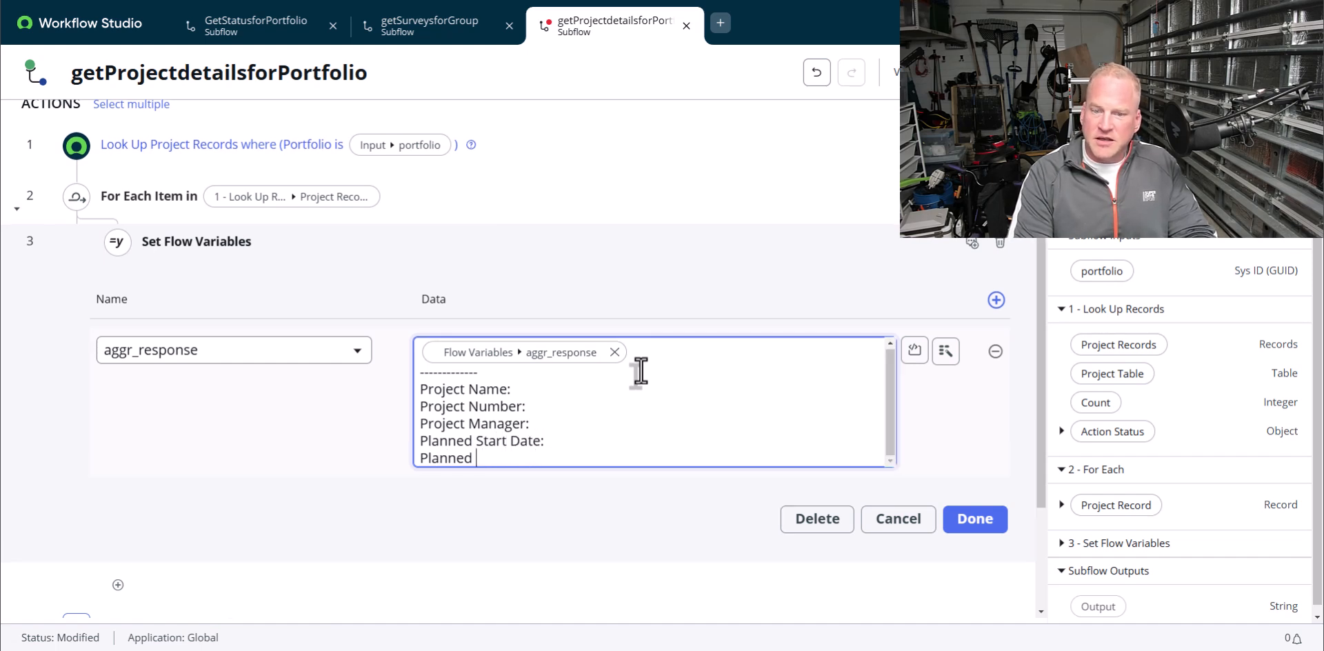
{"action": "type", "text": " End Date:"}
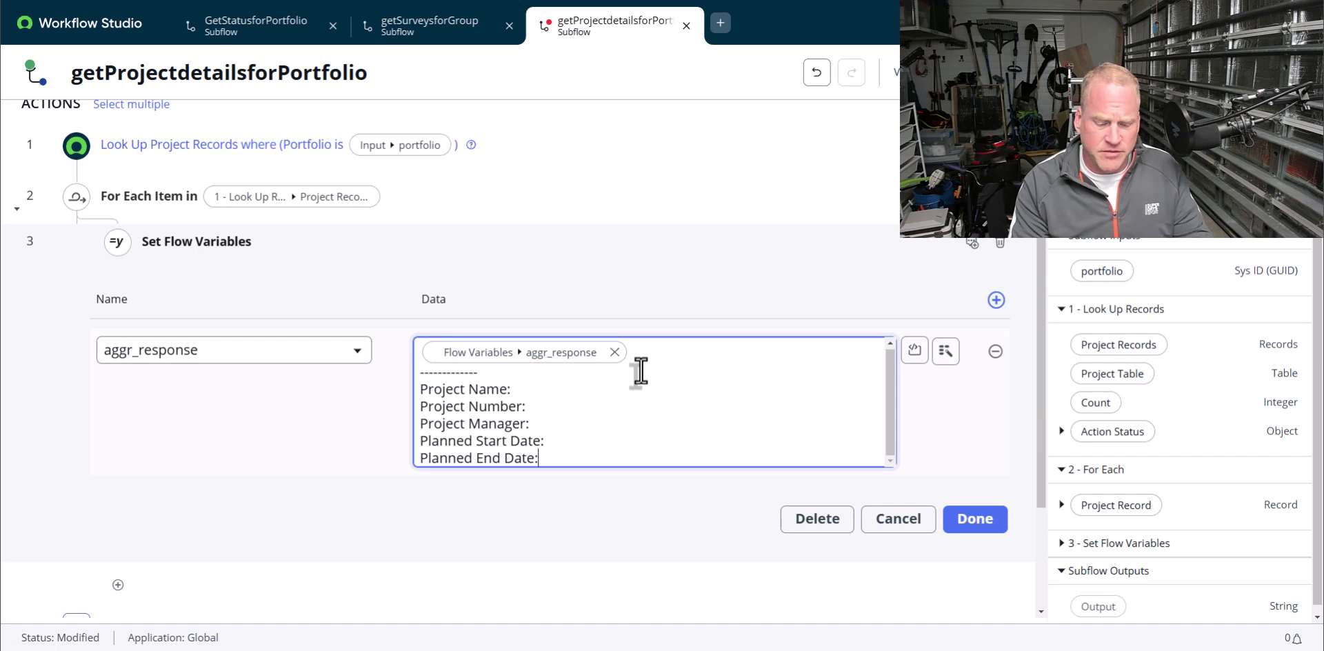
{"action": "key", "text": "Return"}
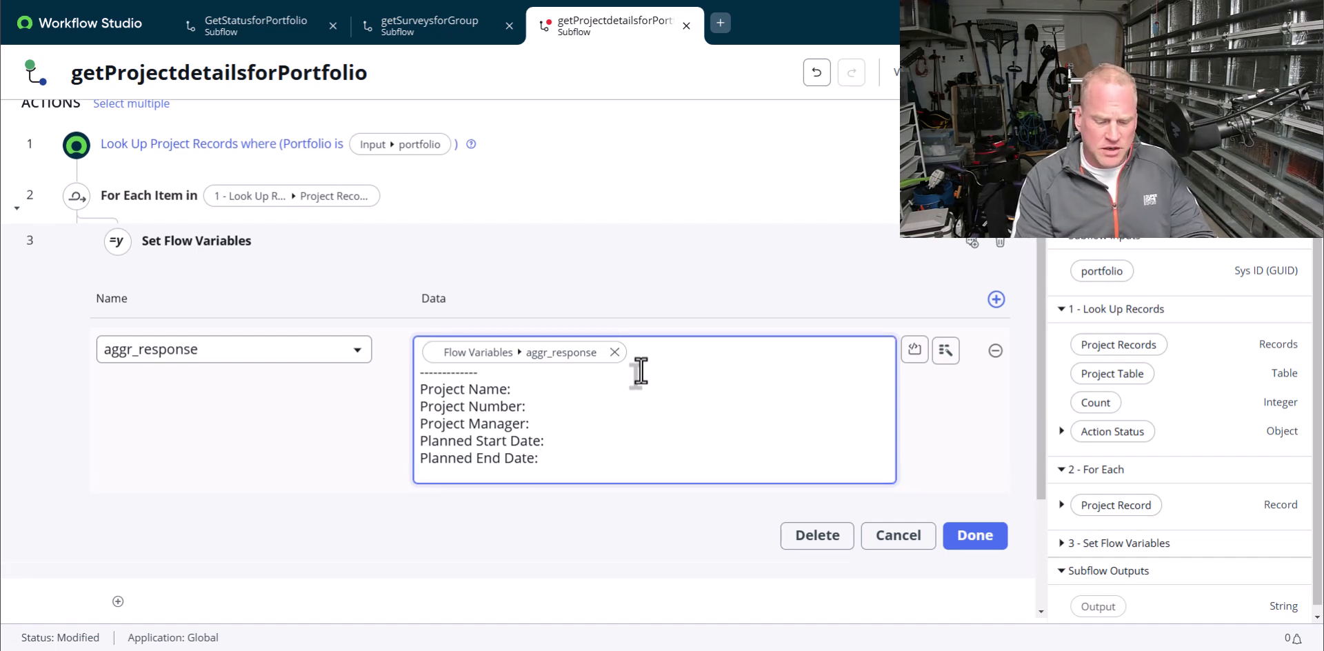
Add a "Risk:" label as the last line of the aggr_response data
{"action": "type", "text": "?Ris"}
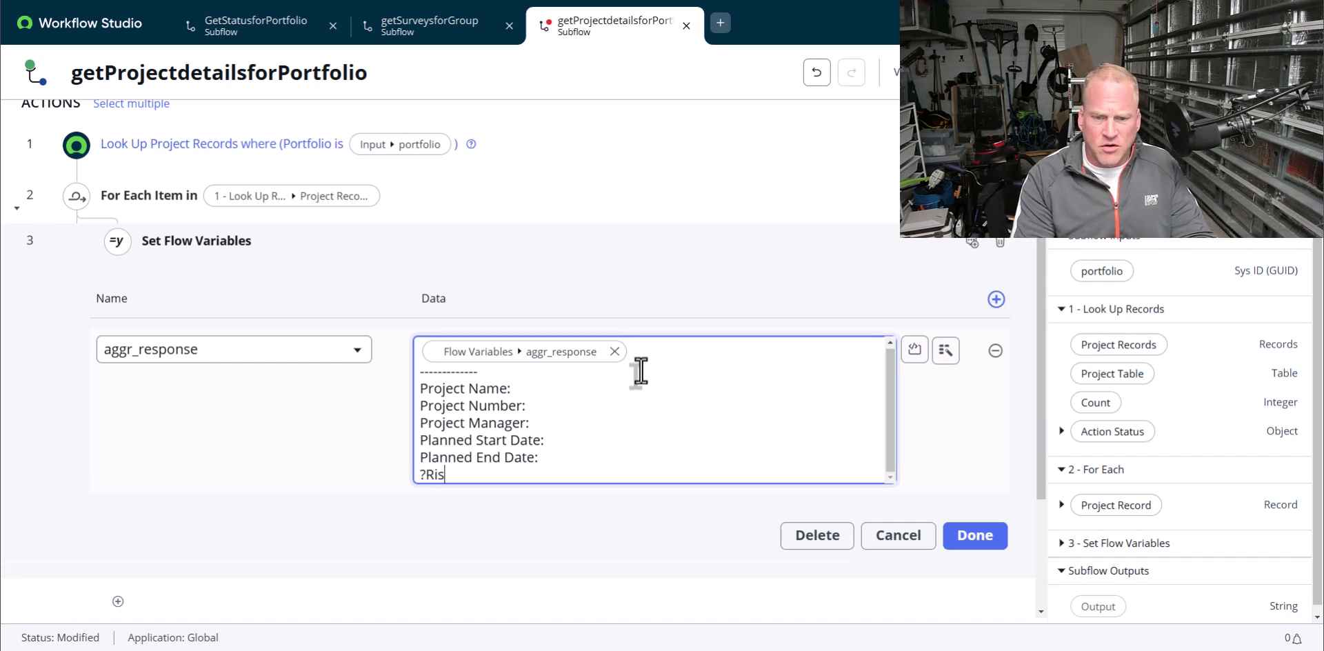
{"action": "key", "text": "BackSpace"}
{"action": "key", "text": "BackSpace"}
{"action": "key", "text": "BackSpace"}
{"action": "key", "text": "BackSpace"}
{"action": "type", "text": "R"}
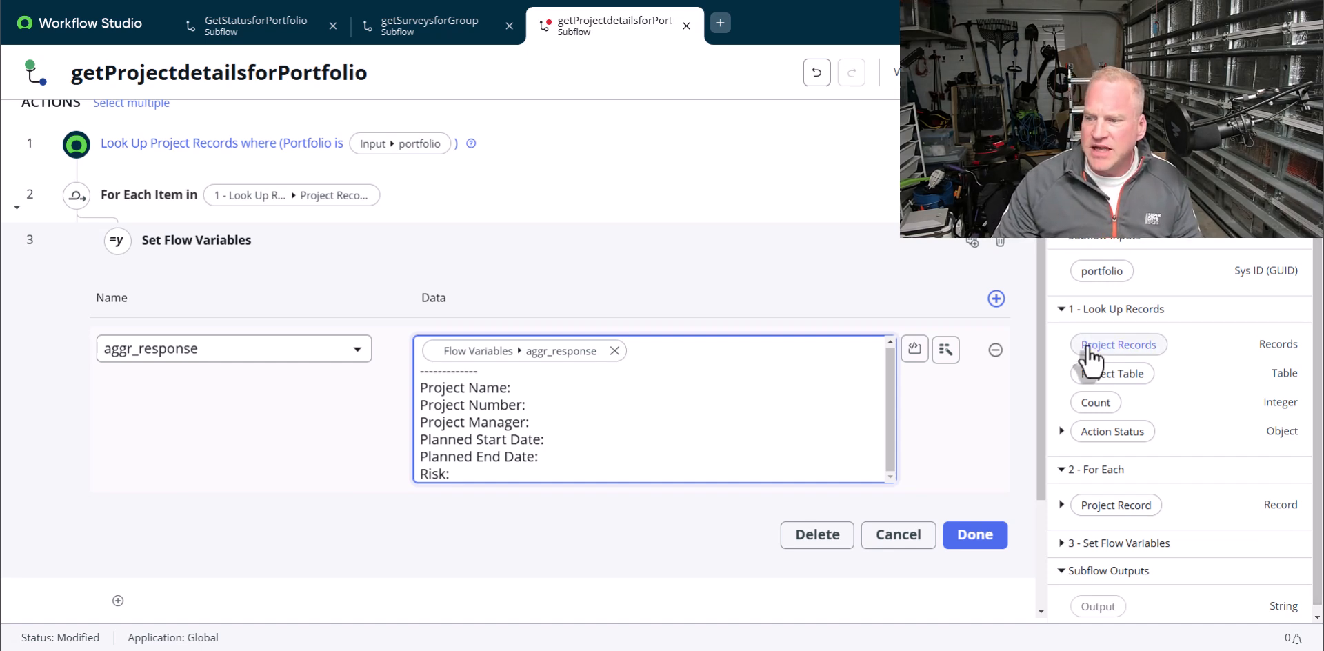
Expand the For Each loop's Project Record and look through its fields for the ones matching the labels, down to the planned dates
{"action": "scroll", "coordinate": [1138, 393], "scroll_direction": "down", "scroll_amount": 1}
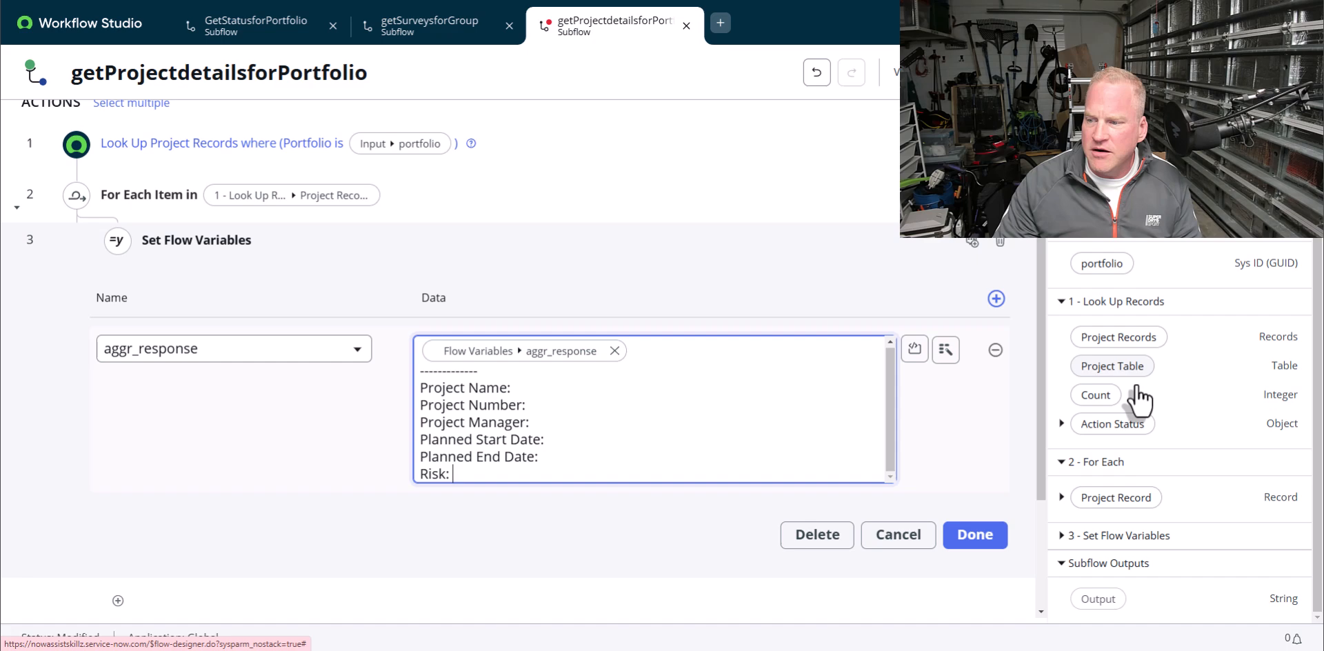
{"action": "left_click", "coordinate": [1062, 498]}
{"action": "scroll", "coordinate": [1076, 503], "scroll_direction": "down", "scroll_amount": 2}
{"action": "scroll", "coordinate": [1124, 480], "scroll_direction": "down", "scroll_amount": 3}
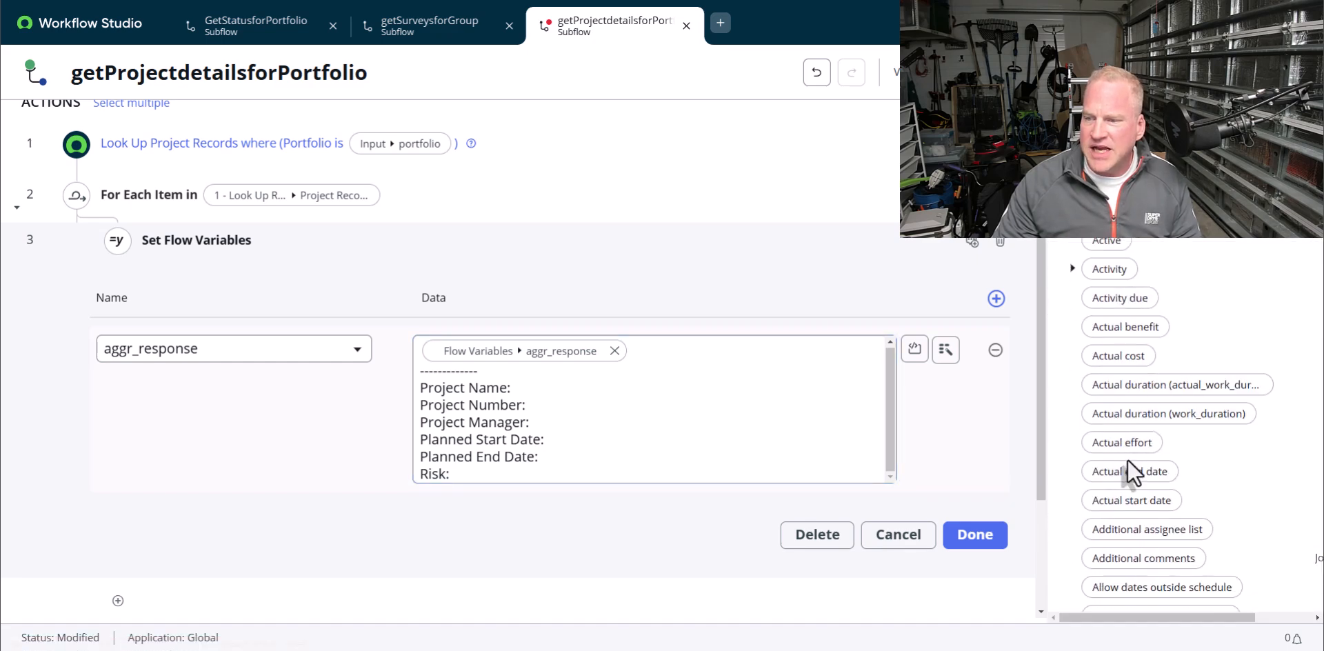
{"action": "scroll", "coordinate": [1171, 284], "scroll_direction": "down", "scroll_amount": 12}
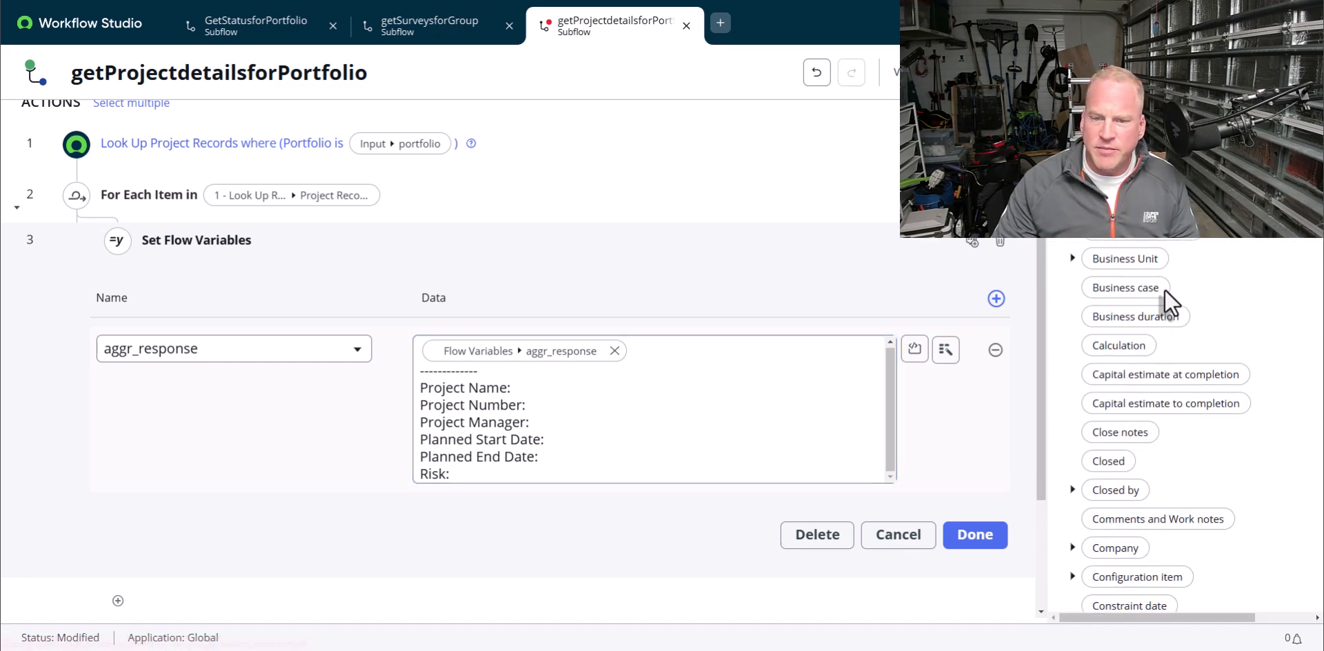
{"action": "scroll", "coordinate": [1167, 331], "scroll_direction": "down", "scroll_amount": 10}
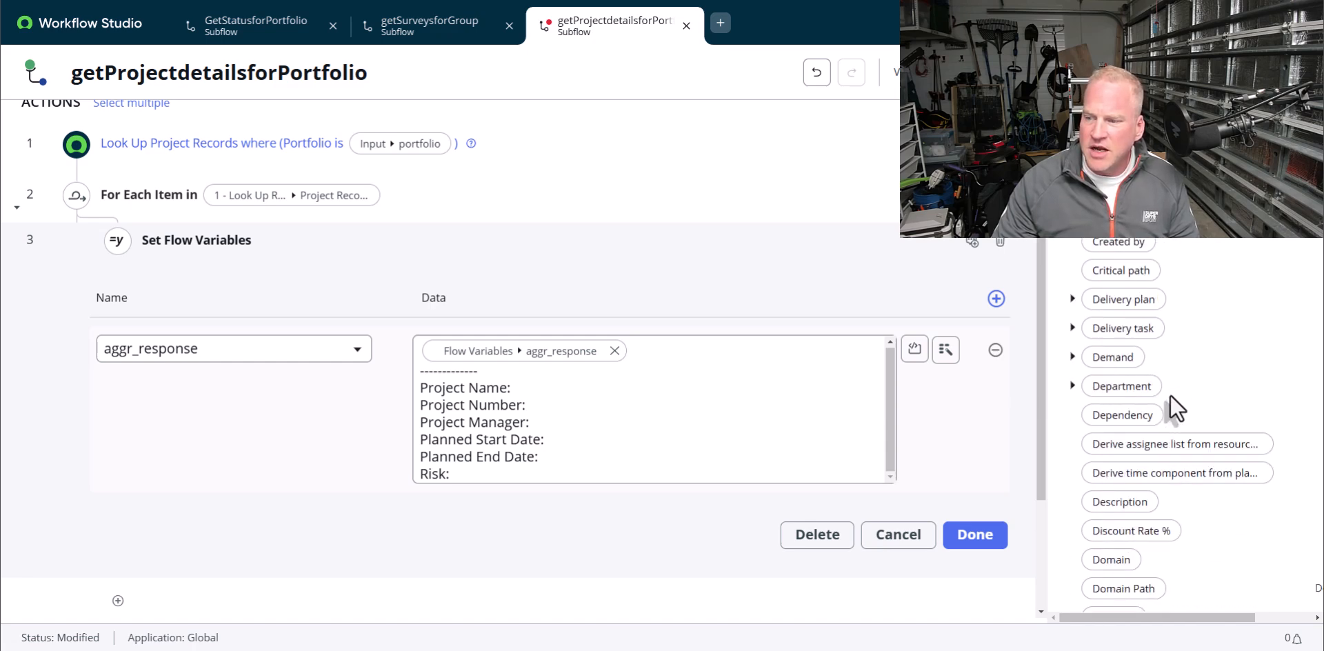
{"action": "scroll", "coordinate": [1170, 394], "scroll_direction": "down", "scroll_amount": 9}
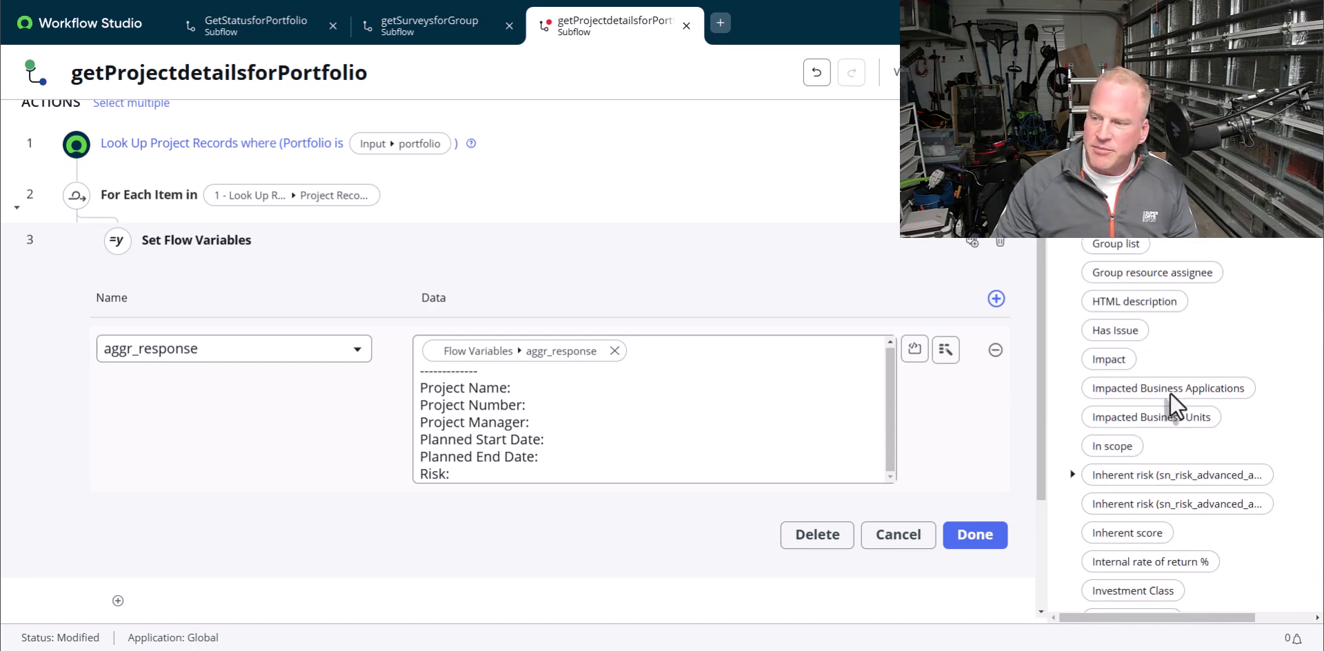
{"action": "scroll", "coordinate": [1169, 392], "scroll_direction": "down", "scroll_amount": 8}
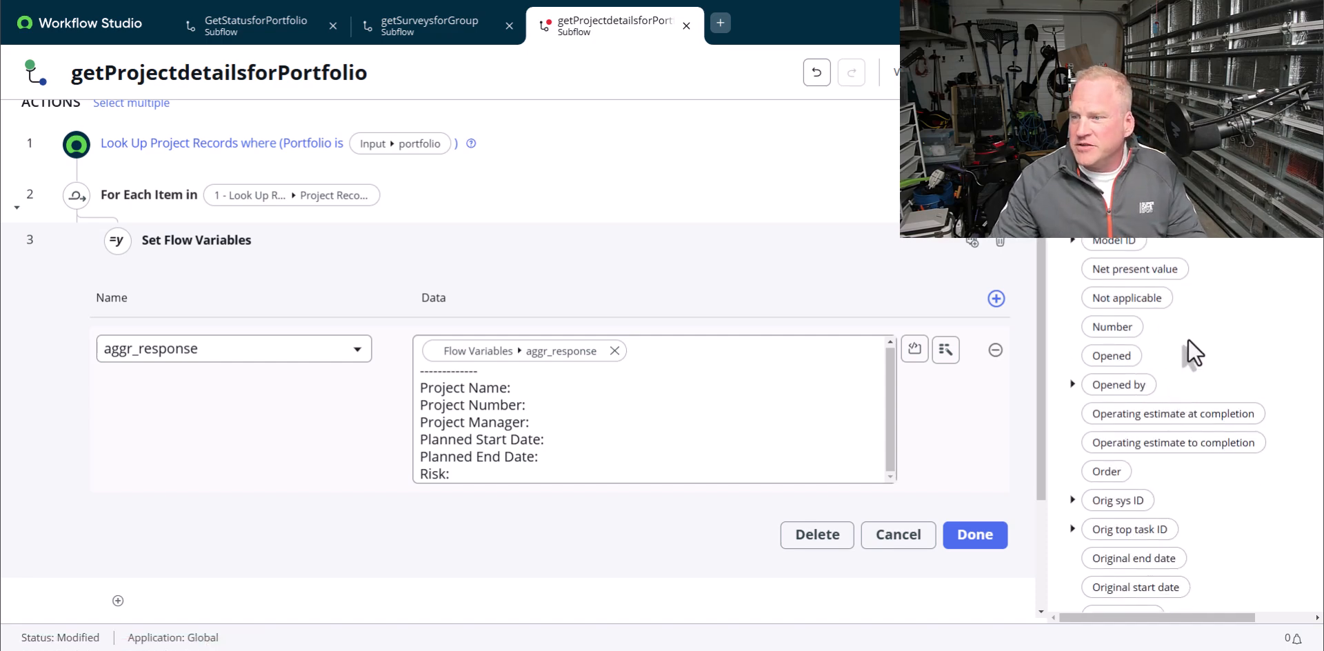
{"action": "scroll", "coordinate": [1190, 326], "scroll_direction": "up", "scroll_amount": 8}
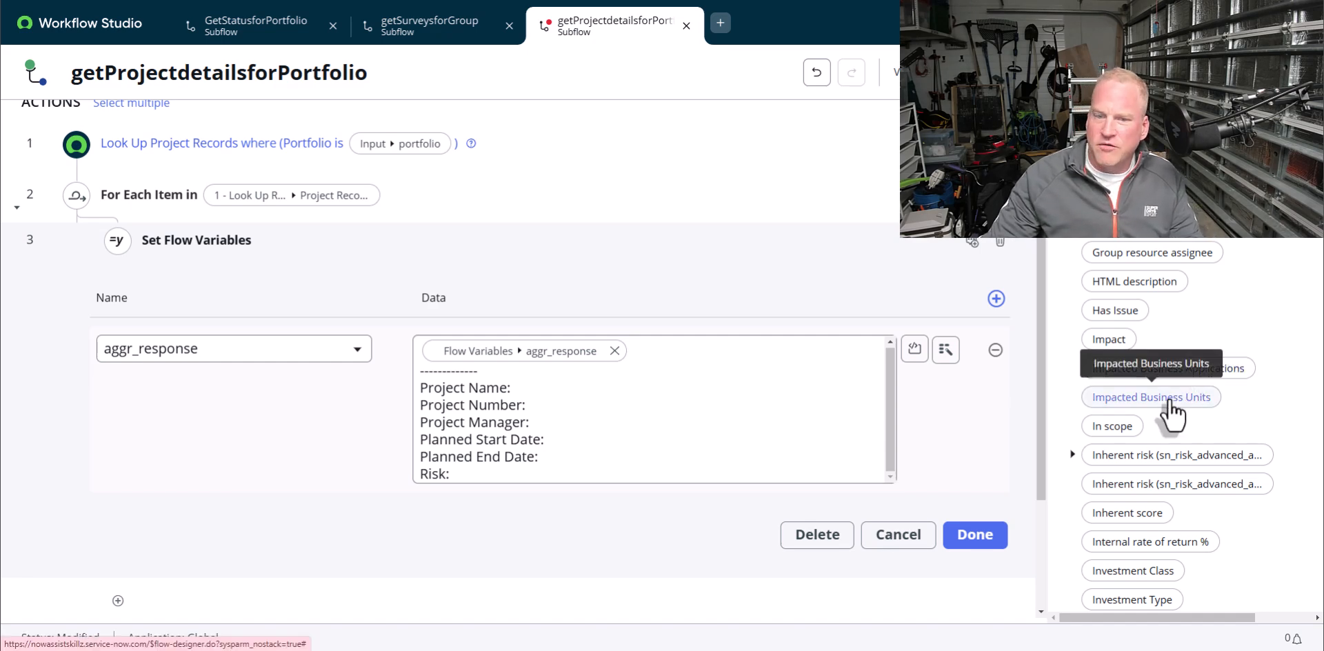
{"action": "scroll", "coordinate": [1171, 407], "scroll_direction": "up", "scroll_amount": 5}
{"action": "scroll", "coordinate": [1231, 380], "scroll_direction": "up", "scroll_amount": 5}
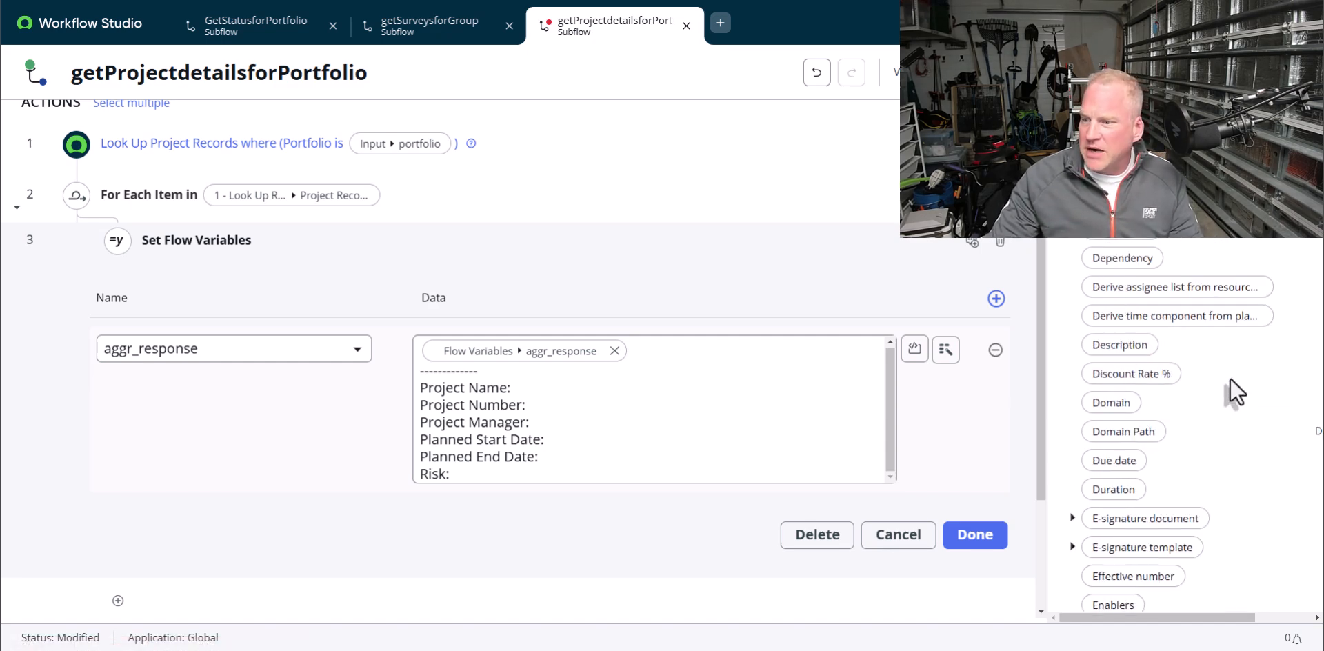
{"action": "scroll", "coordinate": [1230, 378], "scroll_direction": "down", "scroll_amount": 3}
{"action": "scroll", "coordinate": [1229, 375], "scroll_direction": "down", "scroll_amount": 10}
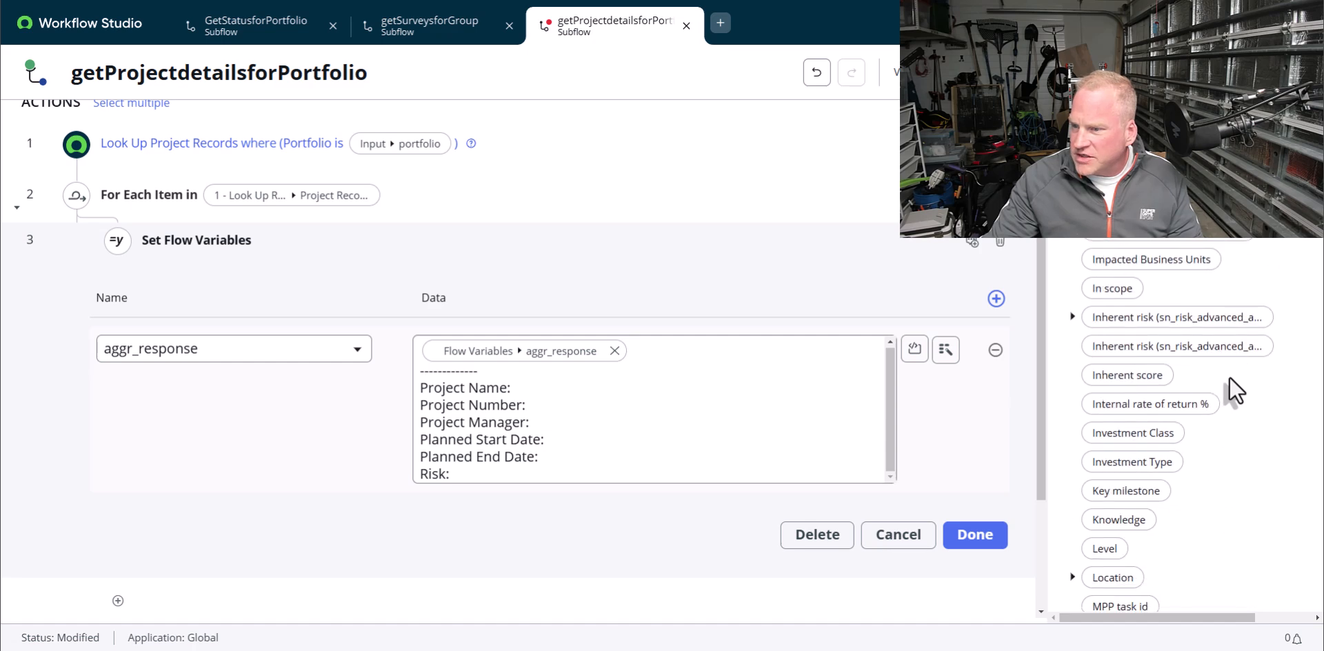
{"action": "scroll", "coordinate": [1229, 375], "scroll_direction": "down", "scroll_amount": 10}
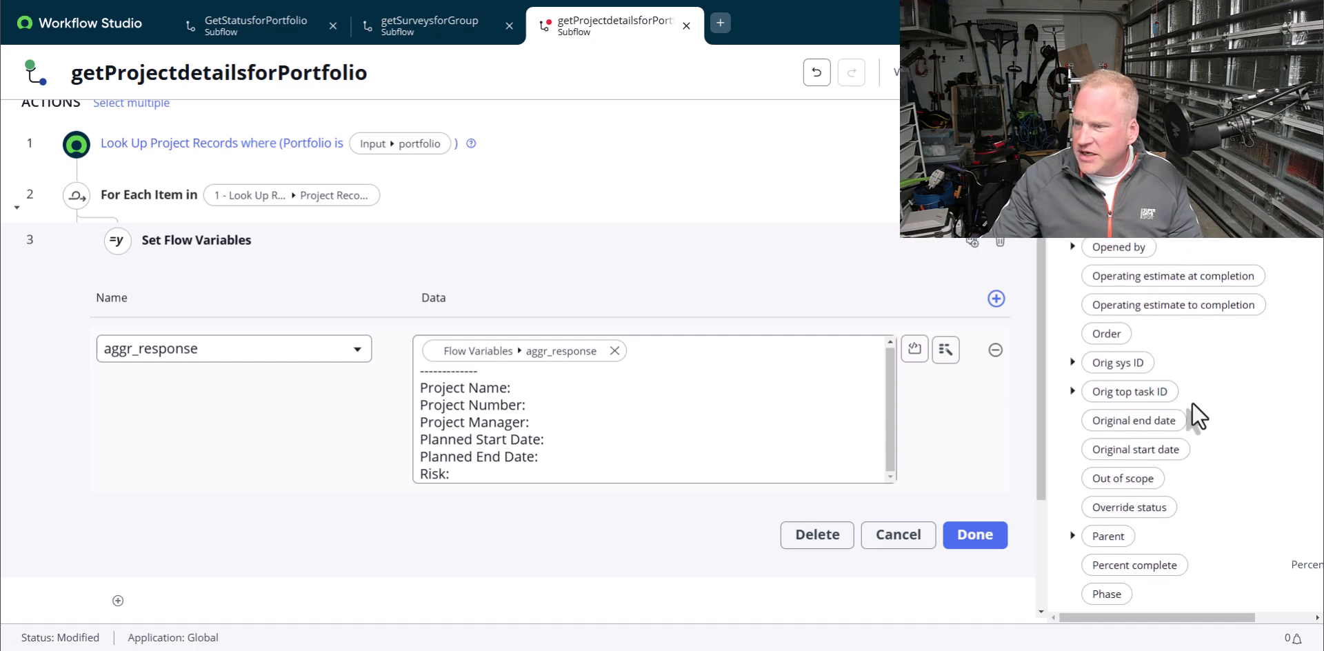
{"action": "scroll", "coordinate": [1193, 438], "scroll_direction": "down", "scroll_amount": 2}
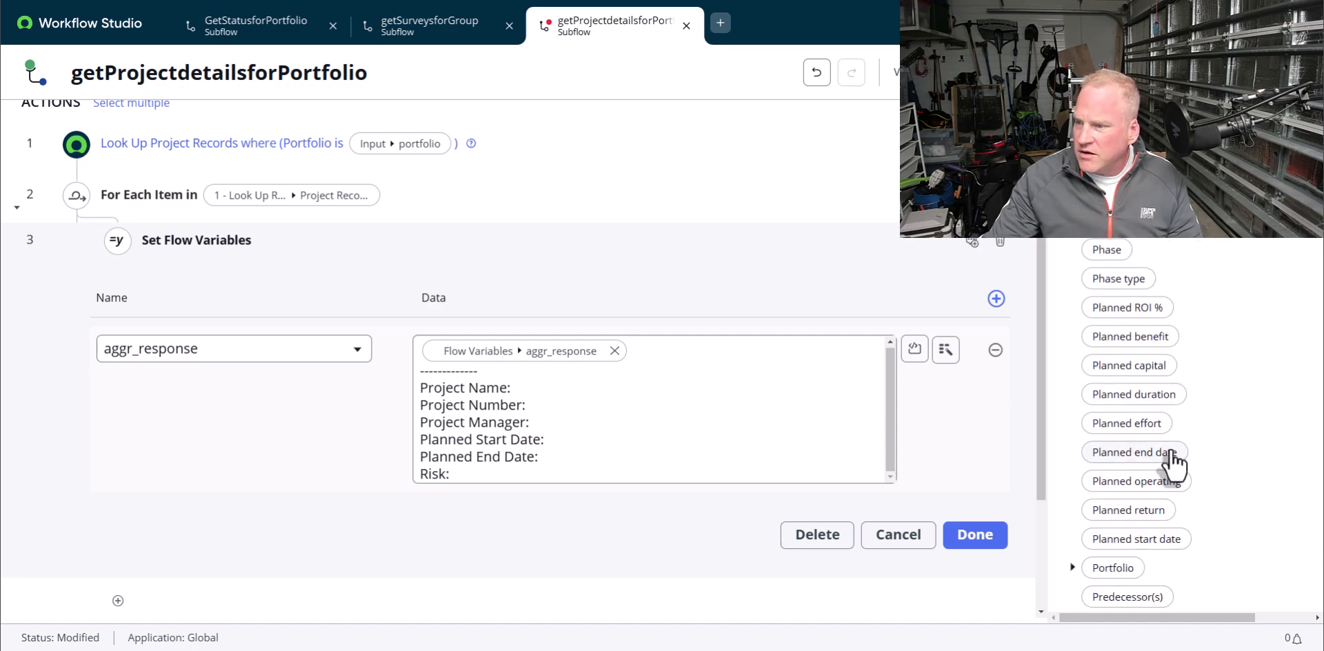
{"action": "left_click_drag", "start_coordinate": [1128, 455], "coordinate": [661, 478]}
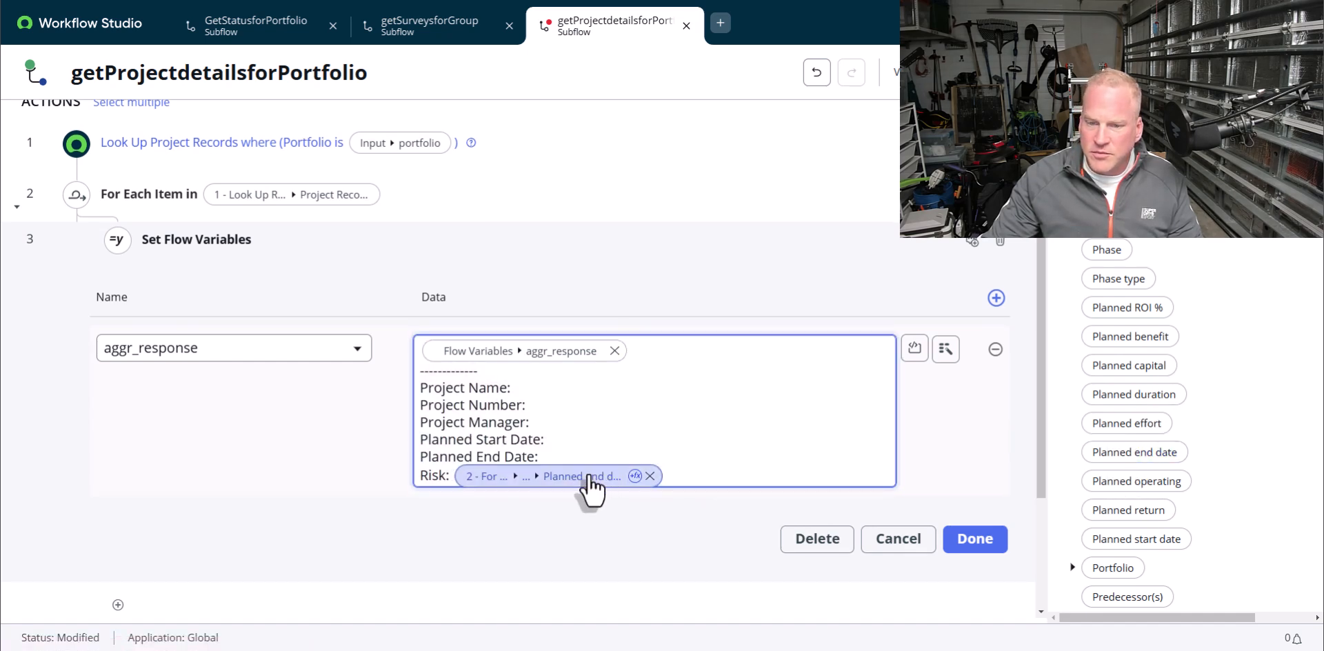
{"action": "left_click", "coordinate": [537, 461]}
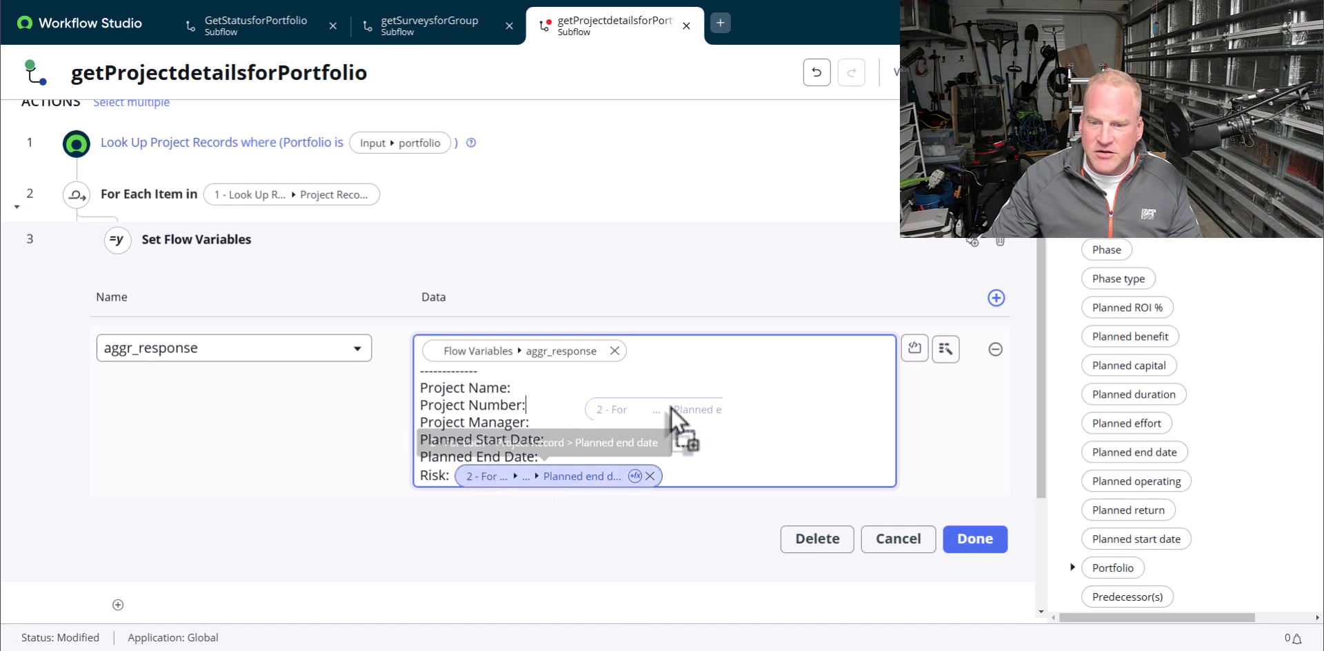
{"action": "left_click", "coordinate": [517, 476]}
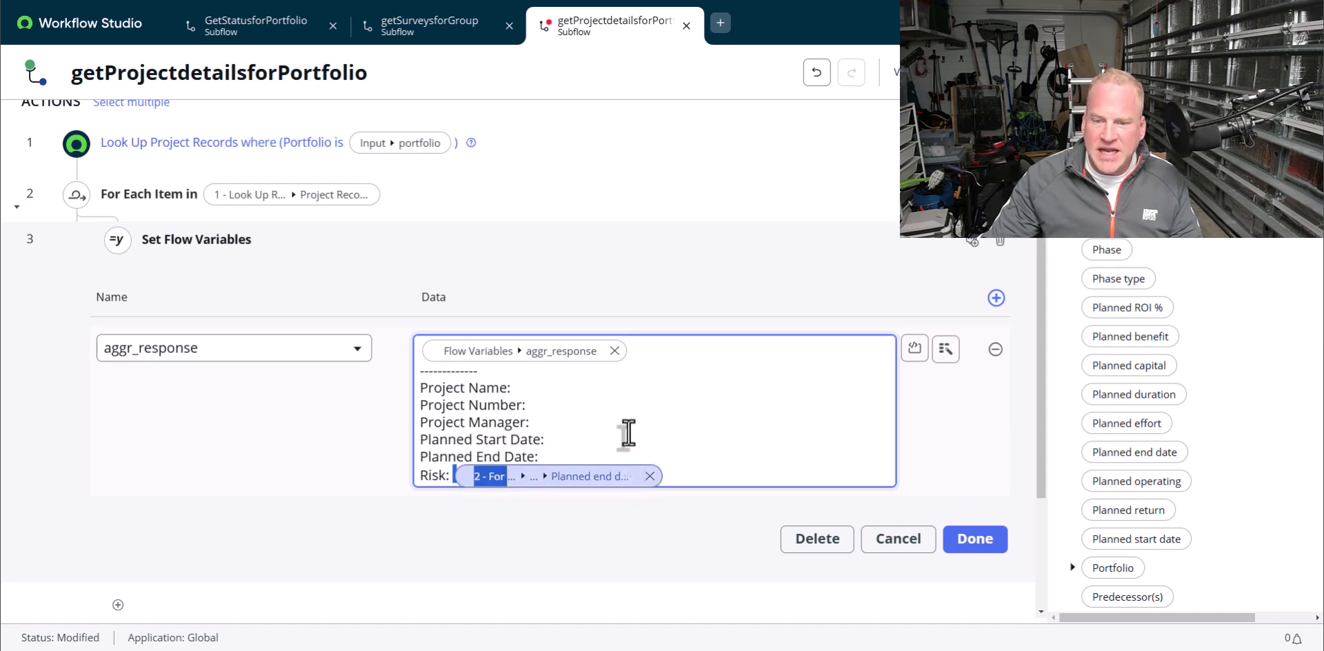
{"action": "left_click_drag", "start_coordinate": [517, 478], "coordinate": [589, 421]}
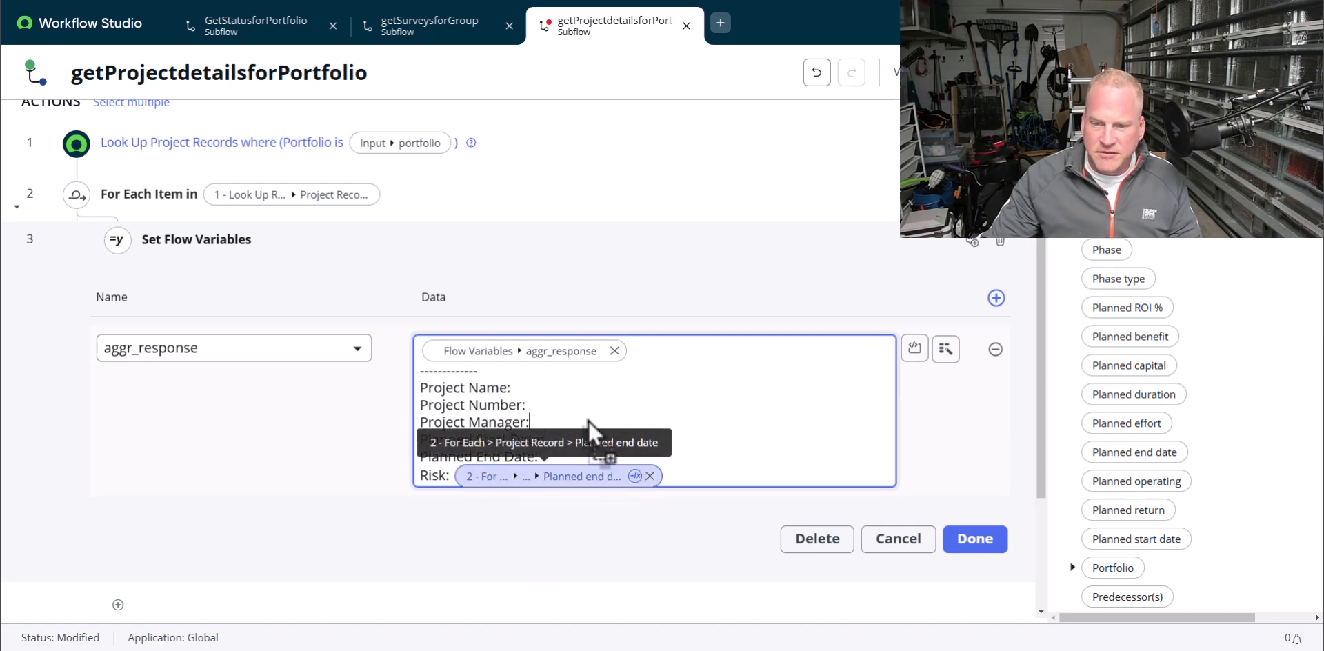
{"action": "left_click_drag", "start_coordinate": [557, 458], "coordinate": [558, 458]}
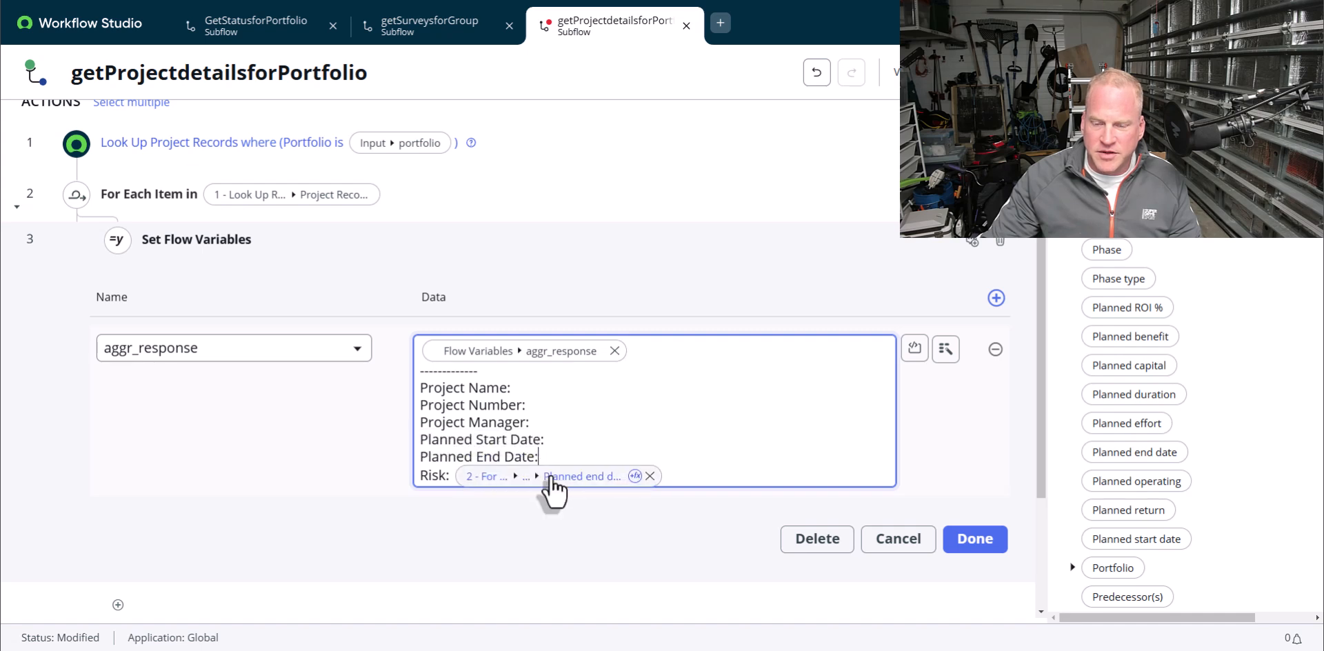
{"action": "left_click", "coordinate": [650, 476]}
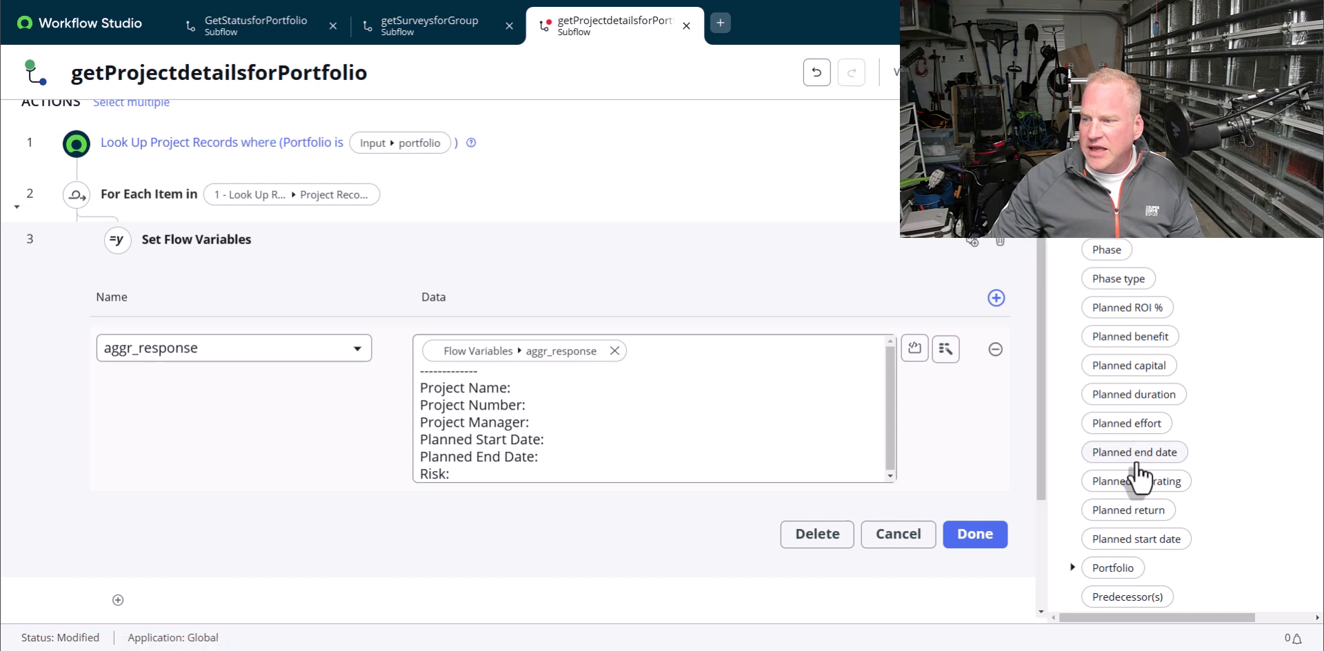
Insert the For Each Project Record's Planned end date data pill after the "Planned End Date:" label
{"action": "left_click_drag", "start_coordinate": [1134, 454], "coordinate": [641, 474]}
{"action": "scroll", "coordinate": [1158, 475], "scroll_direction": "down", "scroll_amount": 3}
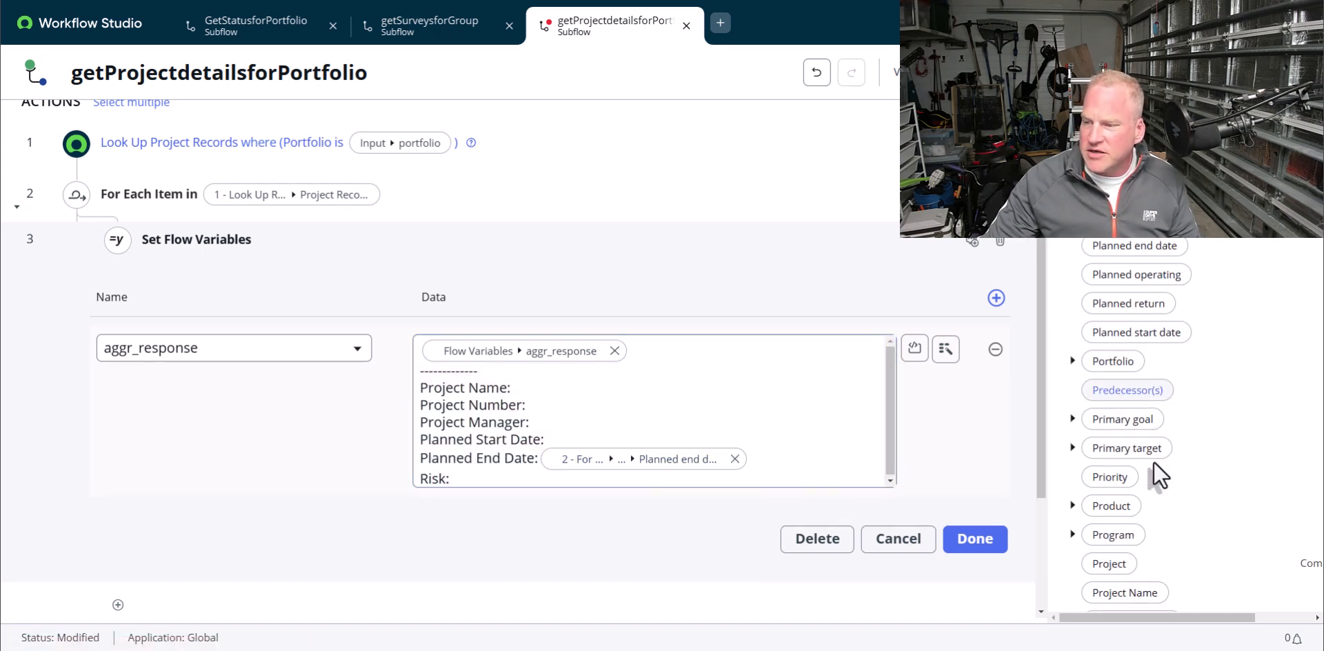
{"action": "scroll", "coordinate": [1153, 465], "scroll_direction": "down", "scroll_amount": 3}
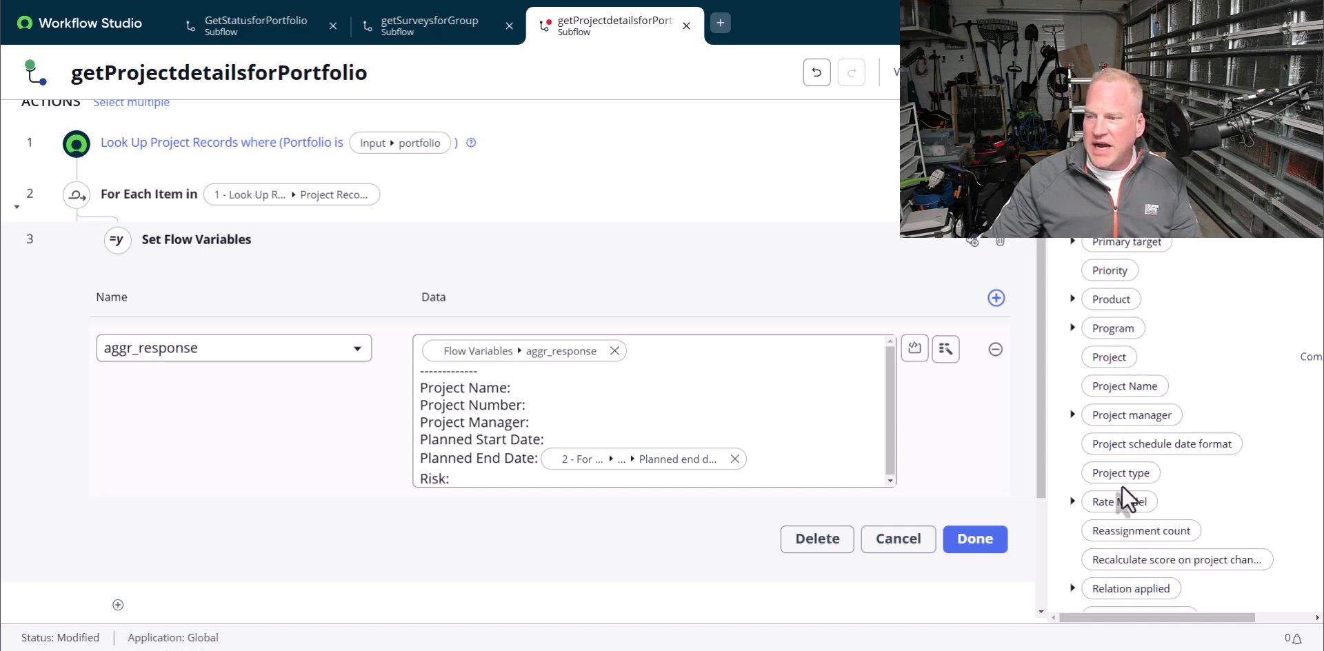
Insert the Project Record's Project Name data pill after "Project Name:" and the project manager's Name data pill after "Project Manager:"
{"action": "left_click_drag", "start_coordinate": [1124, 388], "coordinate": [545, 397]}
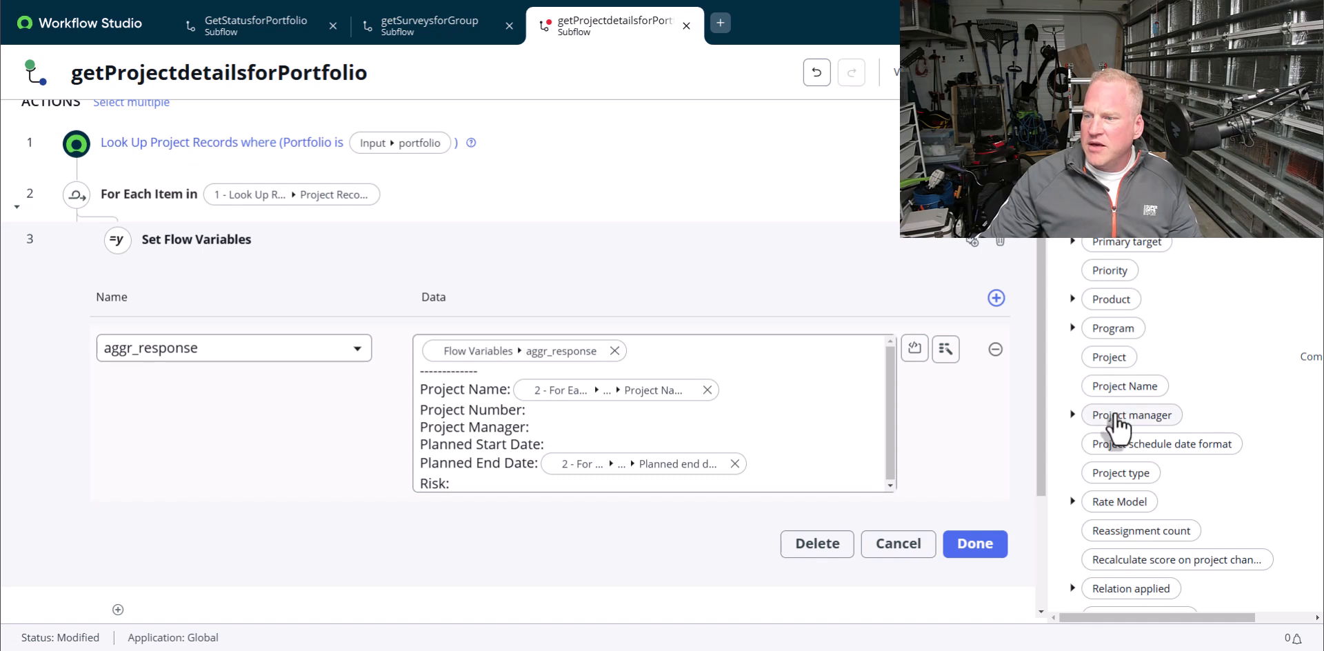
{"action": "left_click", "coordinate": [1073, 416]}
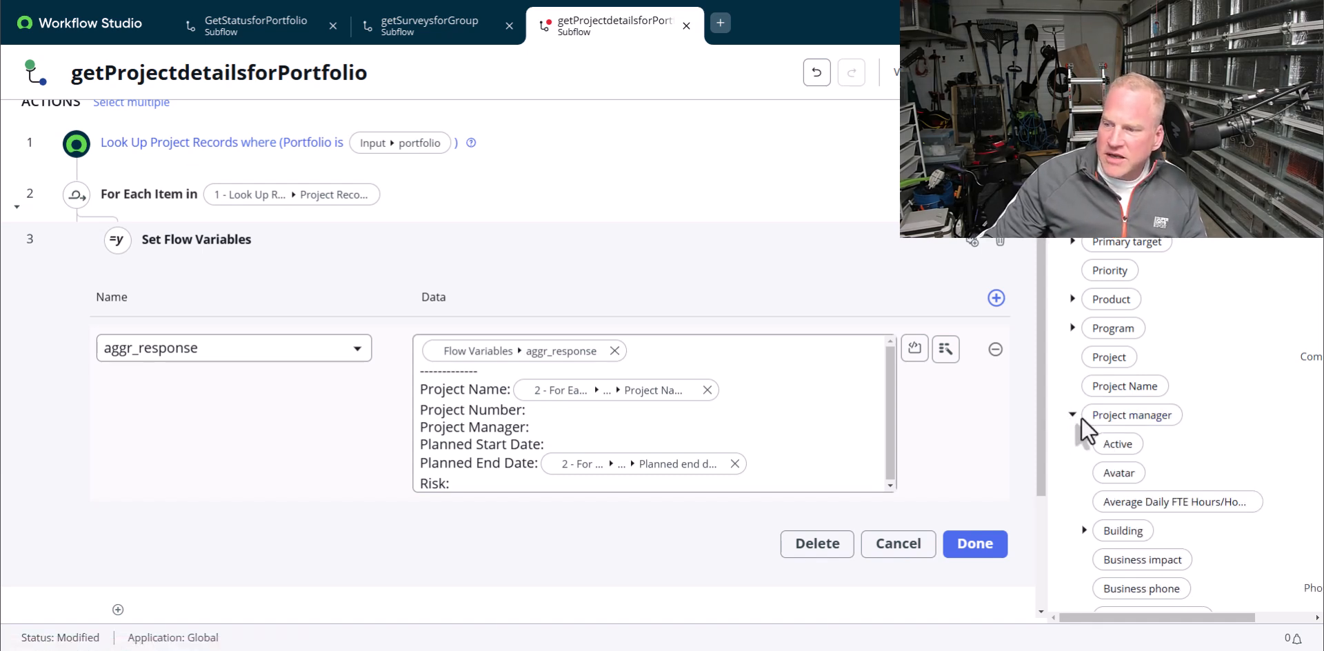
{"action": "scroll", "coordinate": [1124, 442], "scroll_direction": "down", "scroll_amount": 5}
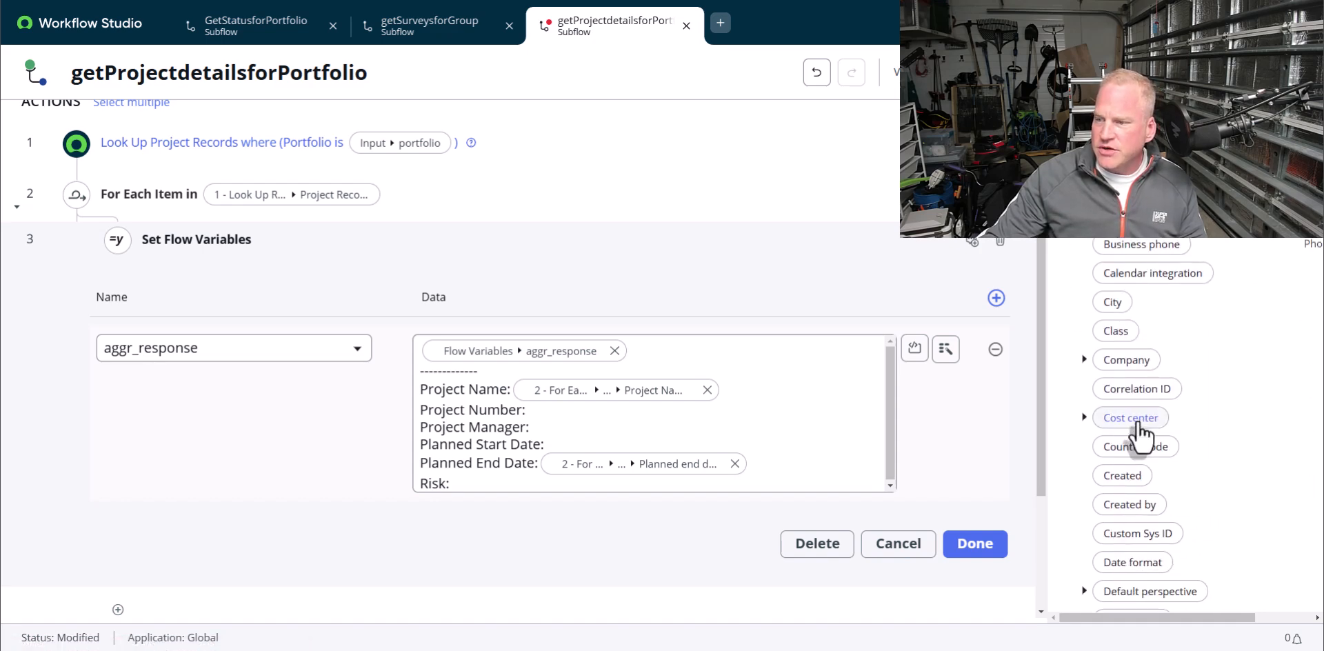
{"action": "scroll", "coordinate": [1138, 426], "scroll_direction": "down", "scroll_amount": 6}
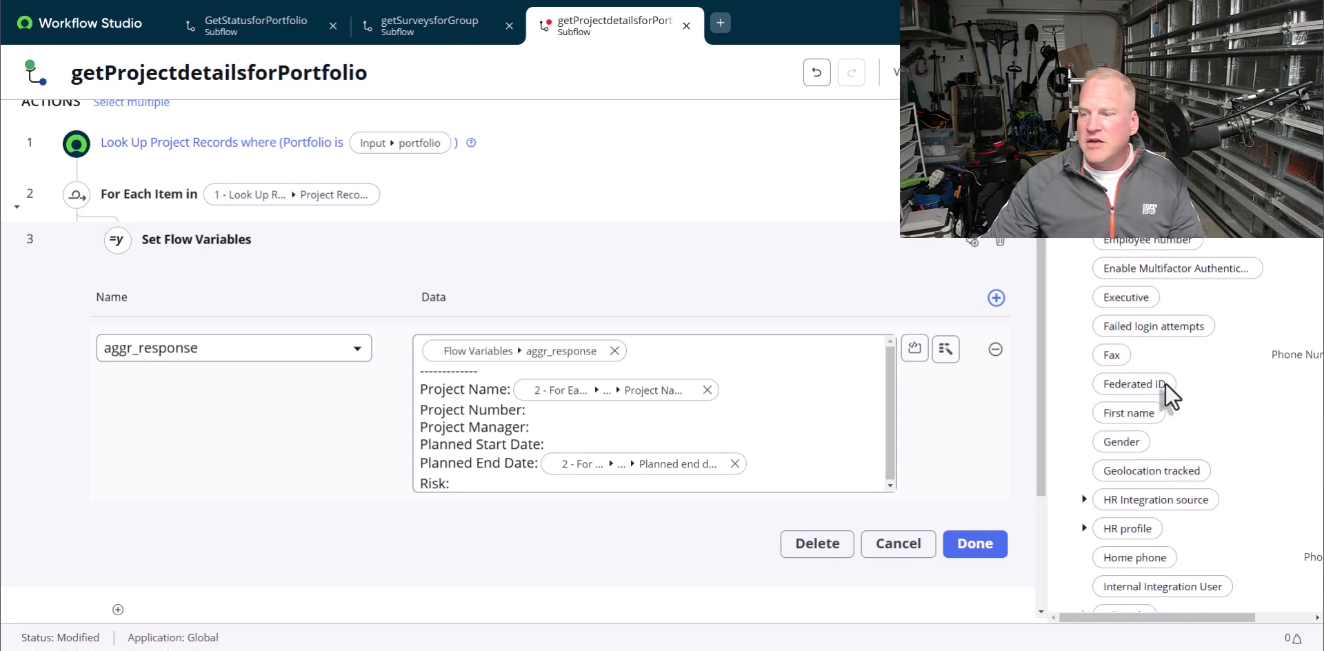
{"action": "scroll", "coordinate": [1165, 390], "scroll_direction": "down", "scroll_amount": 6}
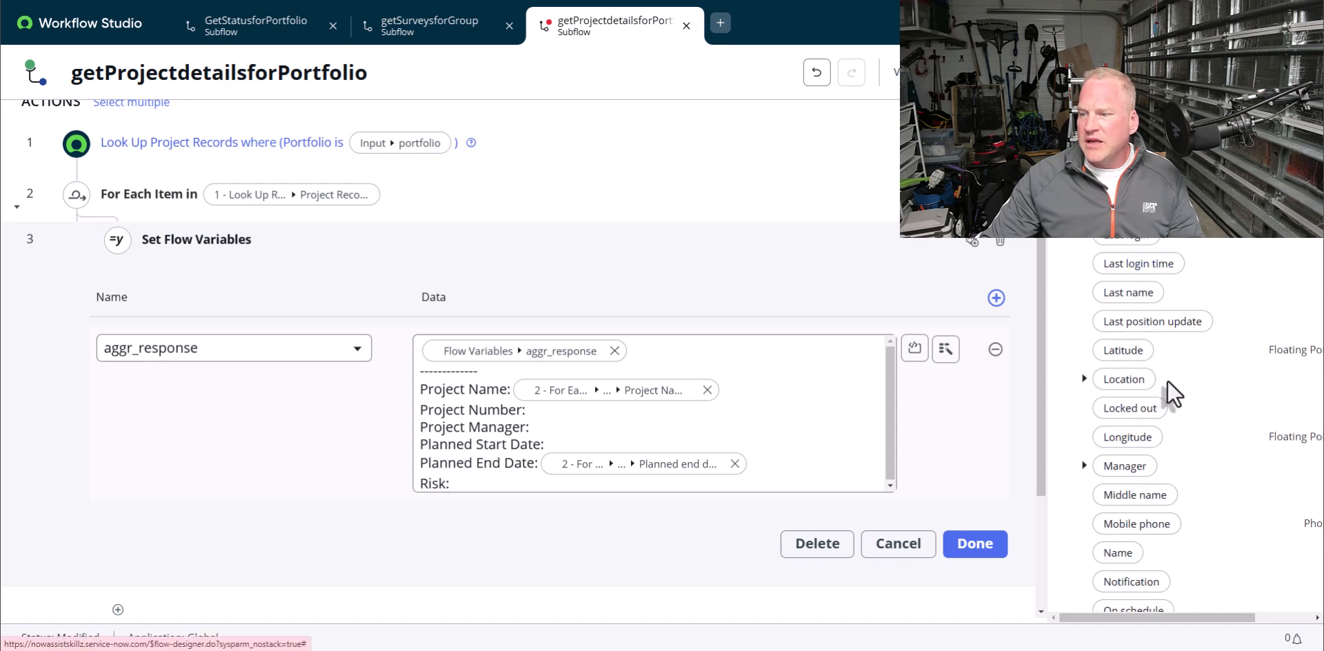
{"action": "scroll", "coordinate": [1169, 382], "scroll_direction": "down", "scroll_amount": 2}
{"action": "left_click_drag", "start_coordinate": [1111, 485], "coordinate": [663, 436]}
{"action": "left_click_drag", "start_coordinate": [578, 431], "coordinate": [579, 436]}
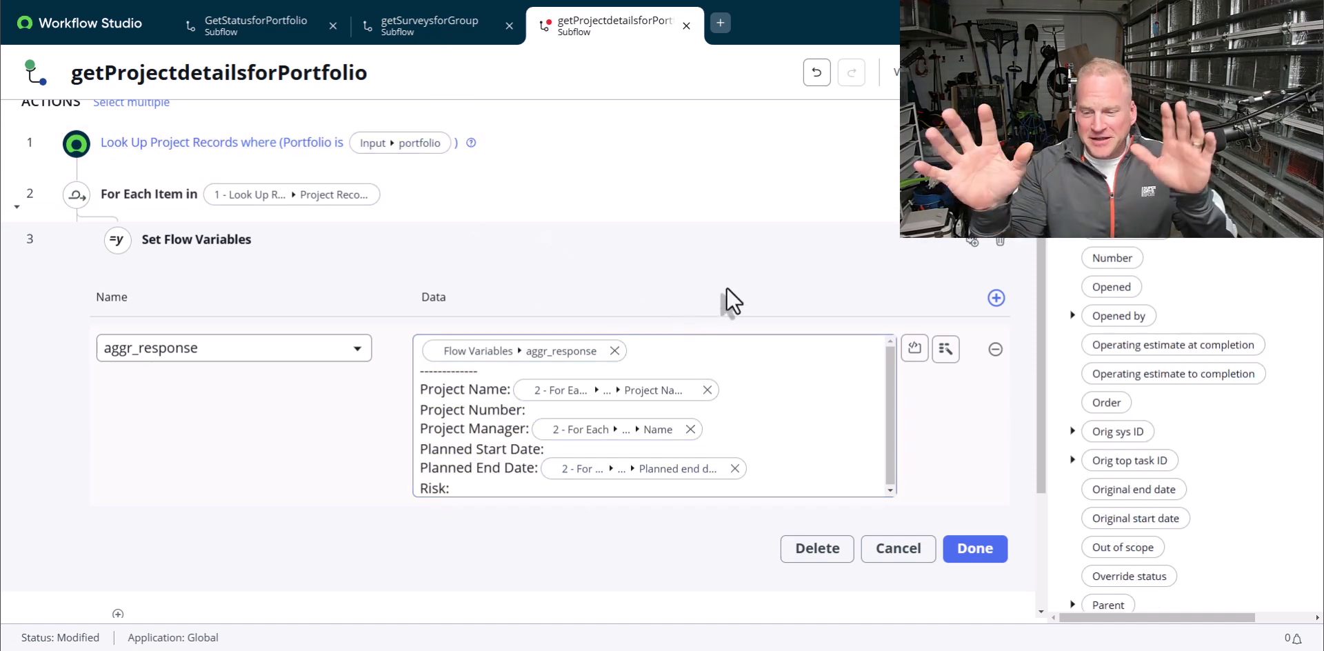
Insert the Project Record's Number data pill after "Project Number:" and its Planned start date data pill after "Planned Start Date:"
{"action": "left_click_drag", "start_coordinate": [1113, 258], "coordinate": [918, 386]}
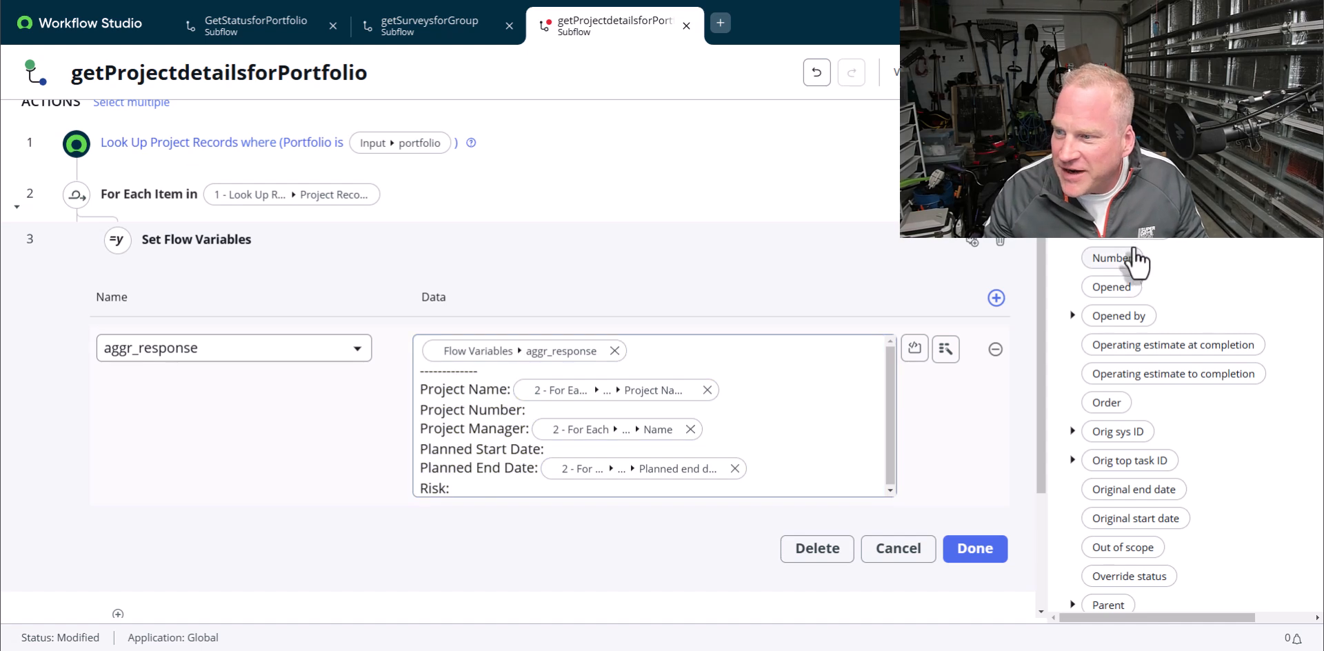
{"action": "left_click_drag", "start_coordinate": [1126, 266], "coordinate": [589, 416]}
{"action": "scroll", "coordinate": [1105, 412], "scroll_direction": "down", "scroll_amount": 4}
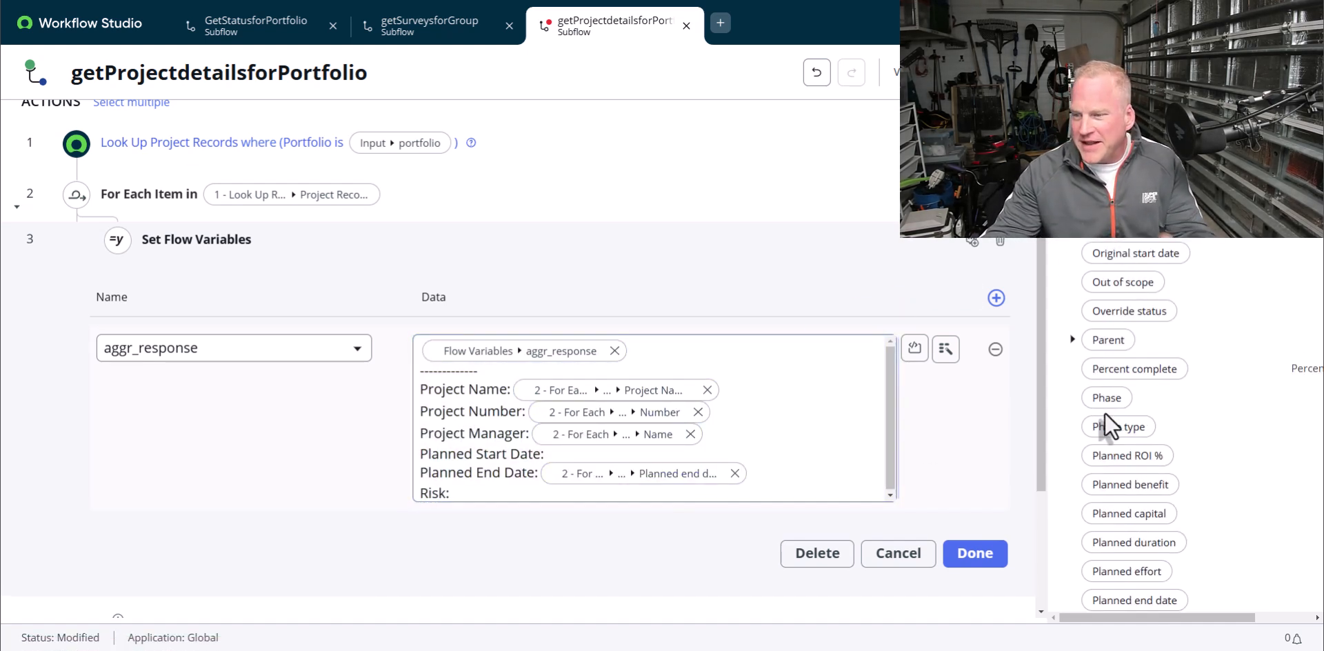
{"action": "scroll", "coordinate": [1106, 417], "scroll_direction": "down", "scroll_amount": 3}
{"action": "scroll", "coordinate": [1107, 414], "scroll_direction": "down", "scroll_amount": 8}
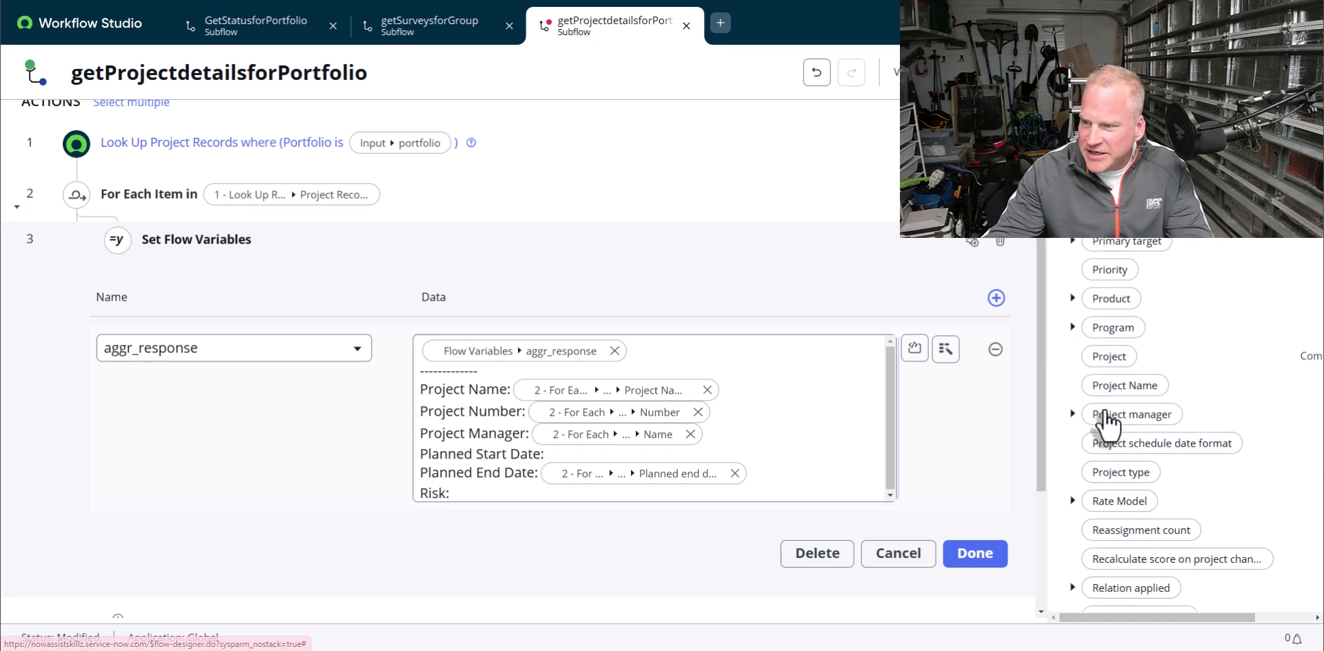
{"action": "scroll", "coordinate": [1121, 394], "scroll_direction": "up", "scroll_amount": 5}
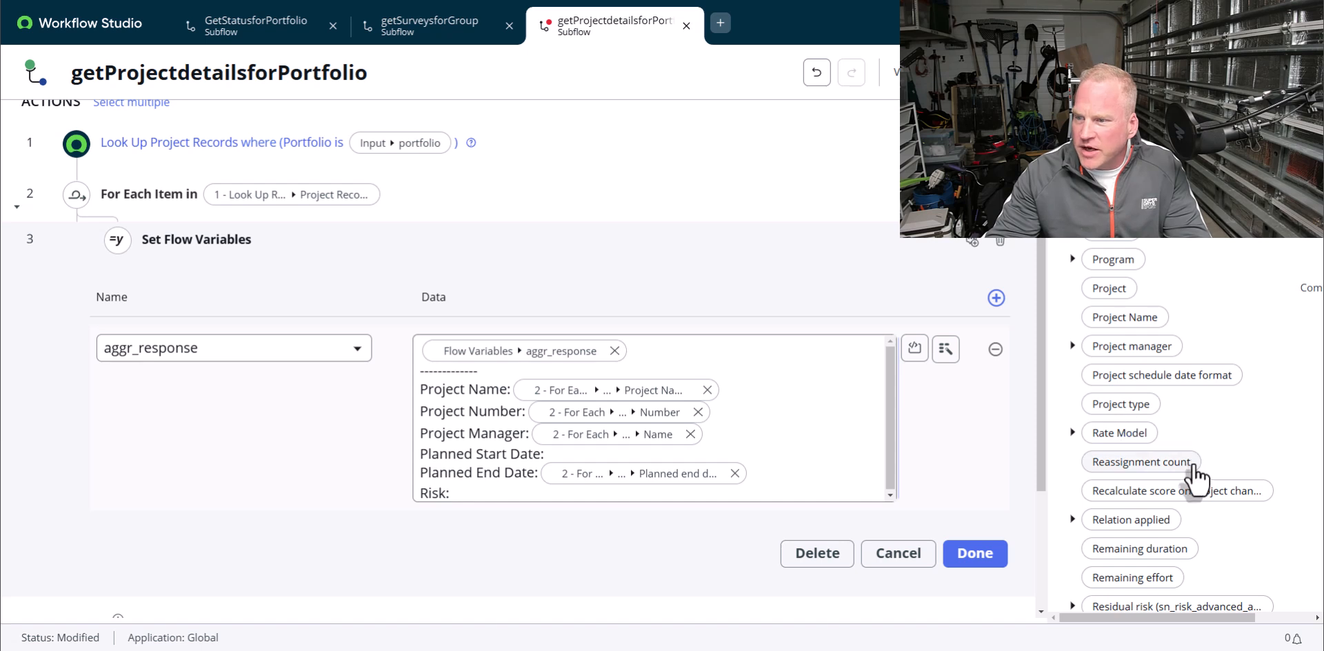
{"action": "scroll", "coordinate": [1190, 460], "scroll_direction": "up", "scroll_amount": 5}
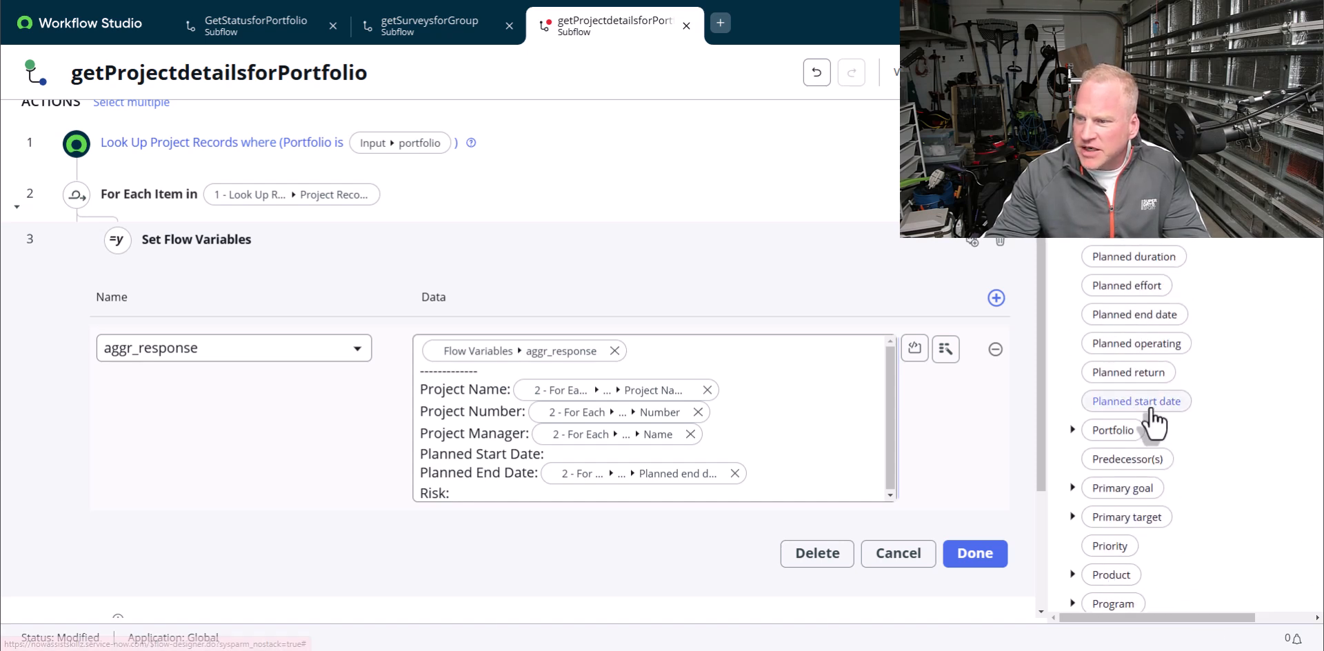
{"action": "left_click_drag", "start_coordinate": [1145, 402], "coordinate": [594, 458]}
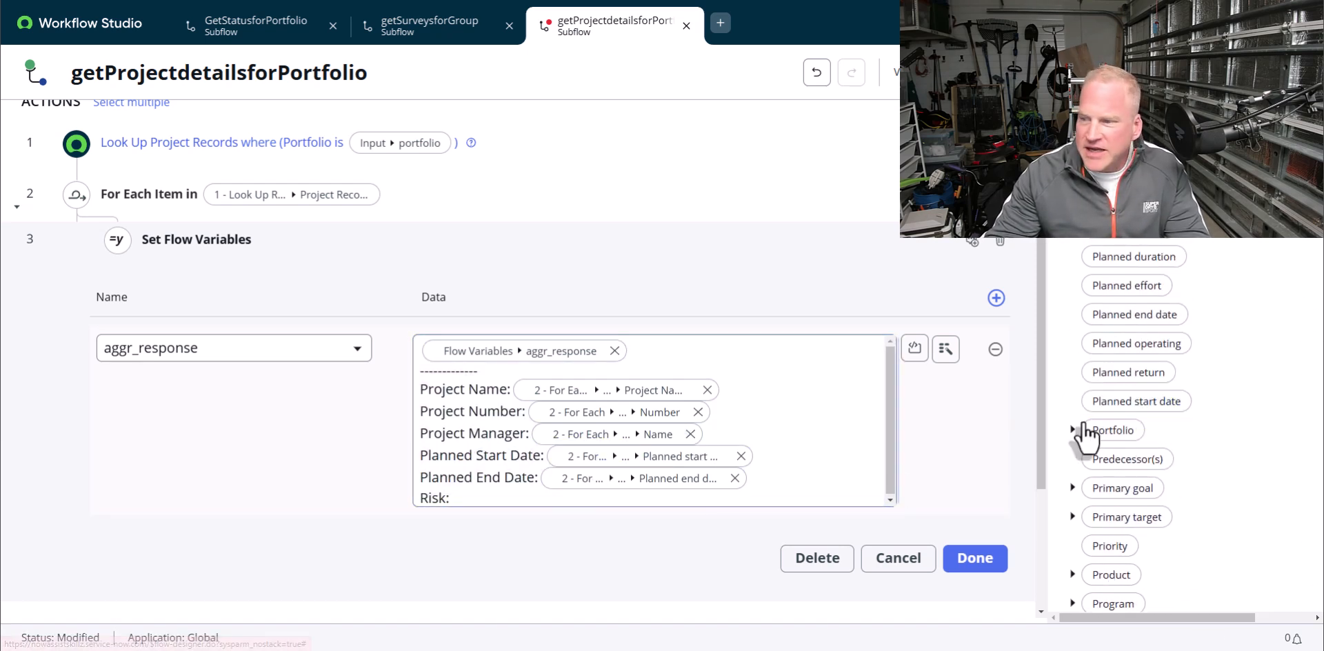
Insert the Project Record's Risk data pill after the "Risk:" label and complete the Set Flow Variables step
{"action": "scroll", "coordinate": [1129, 414], "scroll_direction": "down", "scroll_amount": 3}
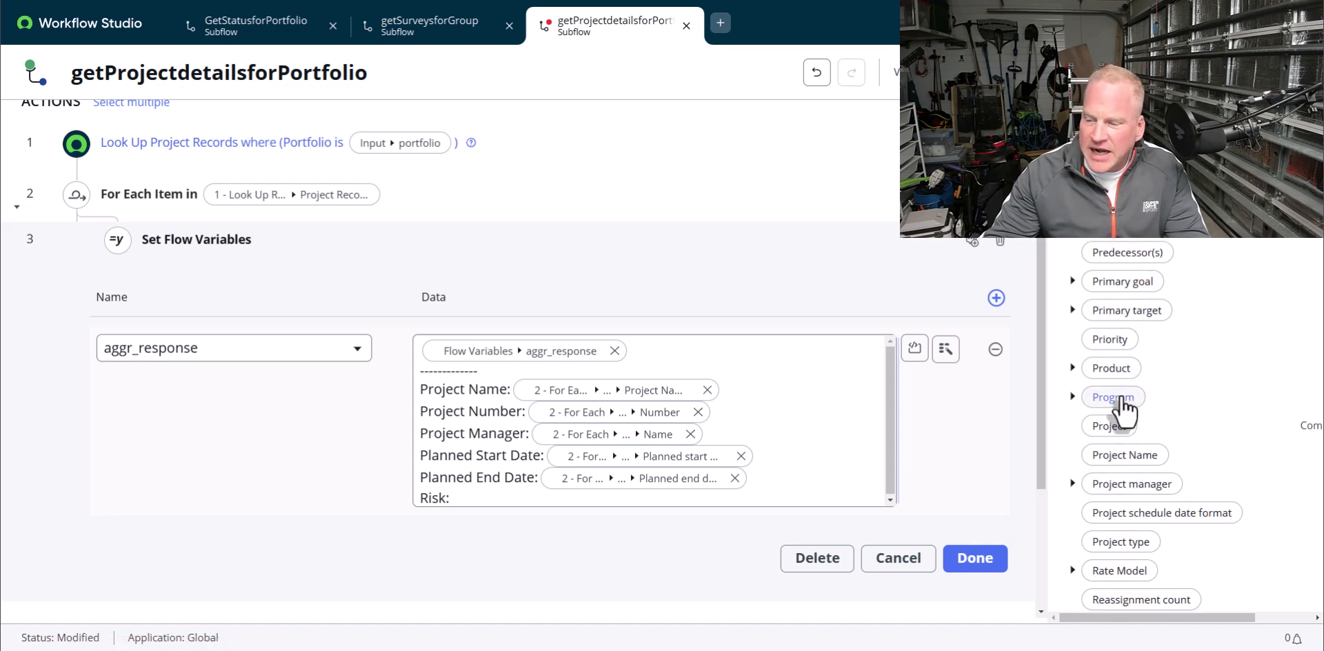
{"action": "scroll", "coordinate": [1135, 414], "scroll_direction": "down", "scroll_amount": 3}
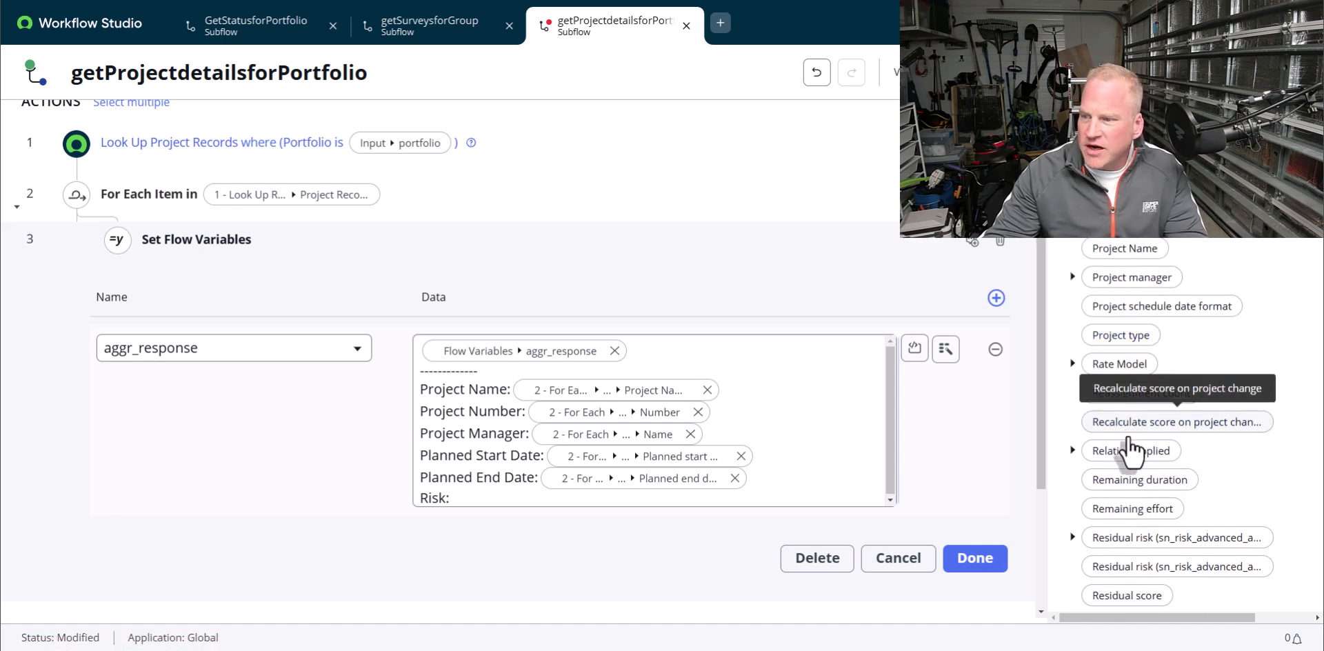
{"action": "scroll", "coordinate": [1144, 487], "scroll_direction": "down", "scroll_amount": 3}
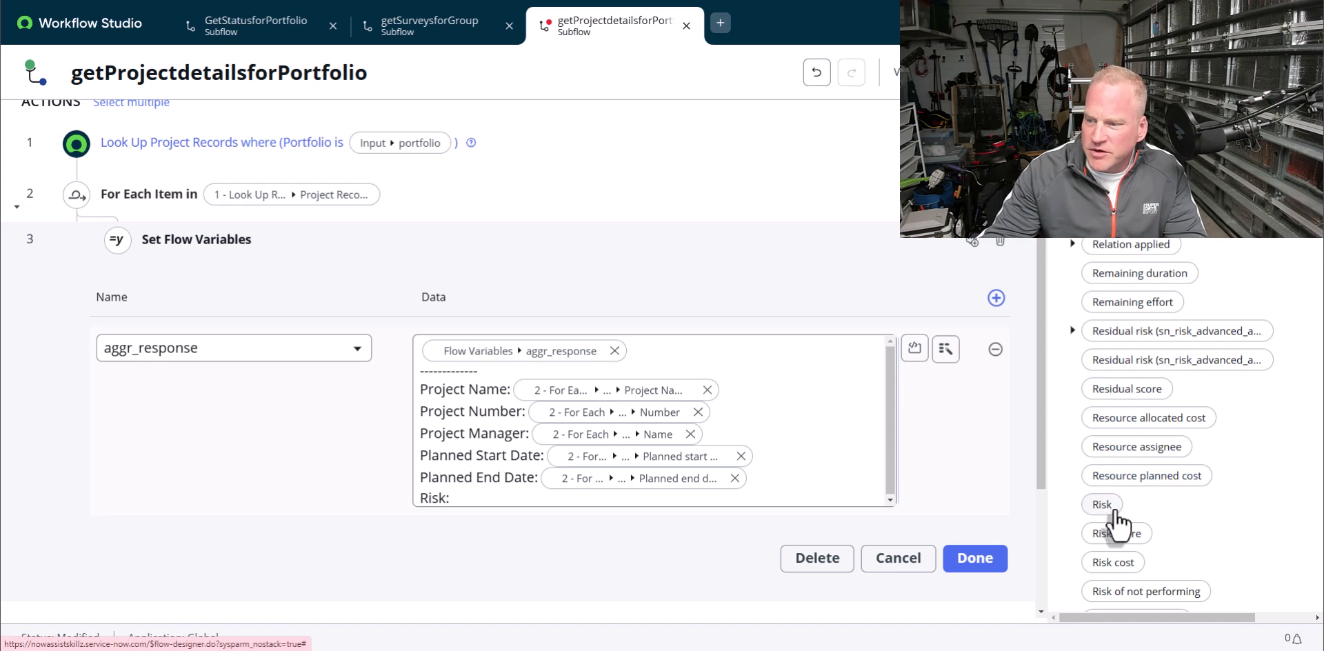
{"action": "left_click_drag", "start_coordinate": [1104, 506], "coordinate": [511, 502]}
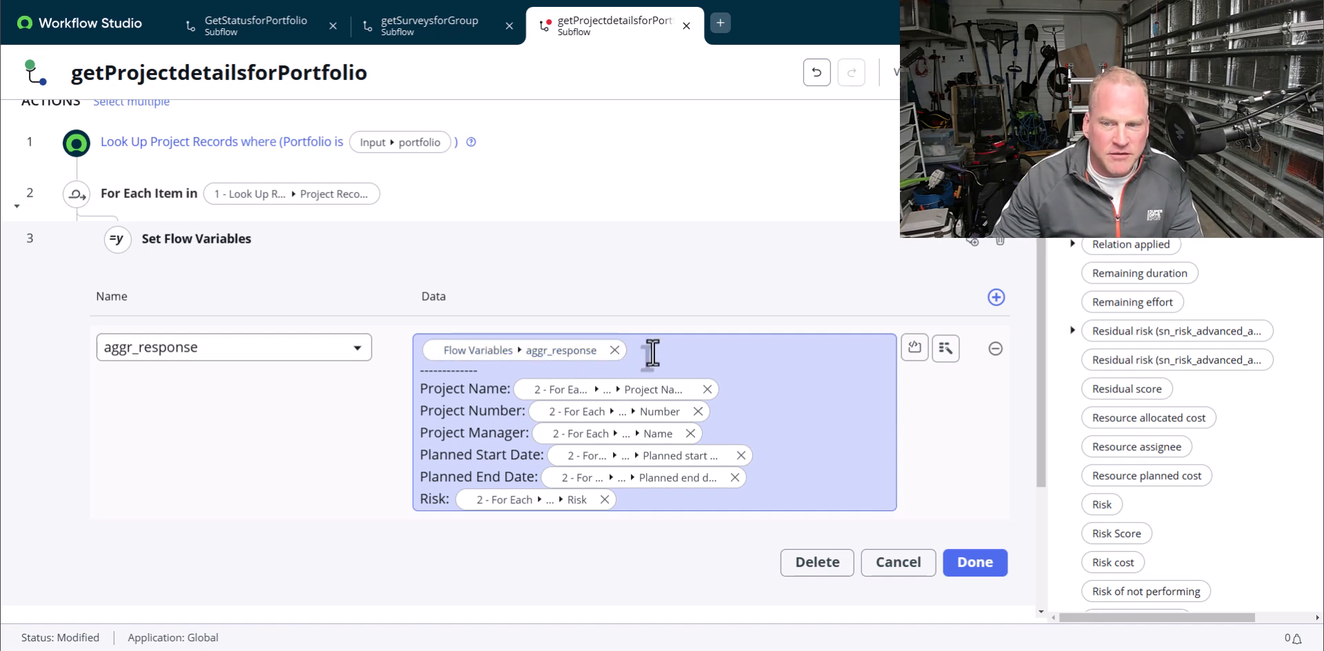
{"action": "left_click_drag", "start_coordinate": [645, 349], "coordinate": [418, 344]}
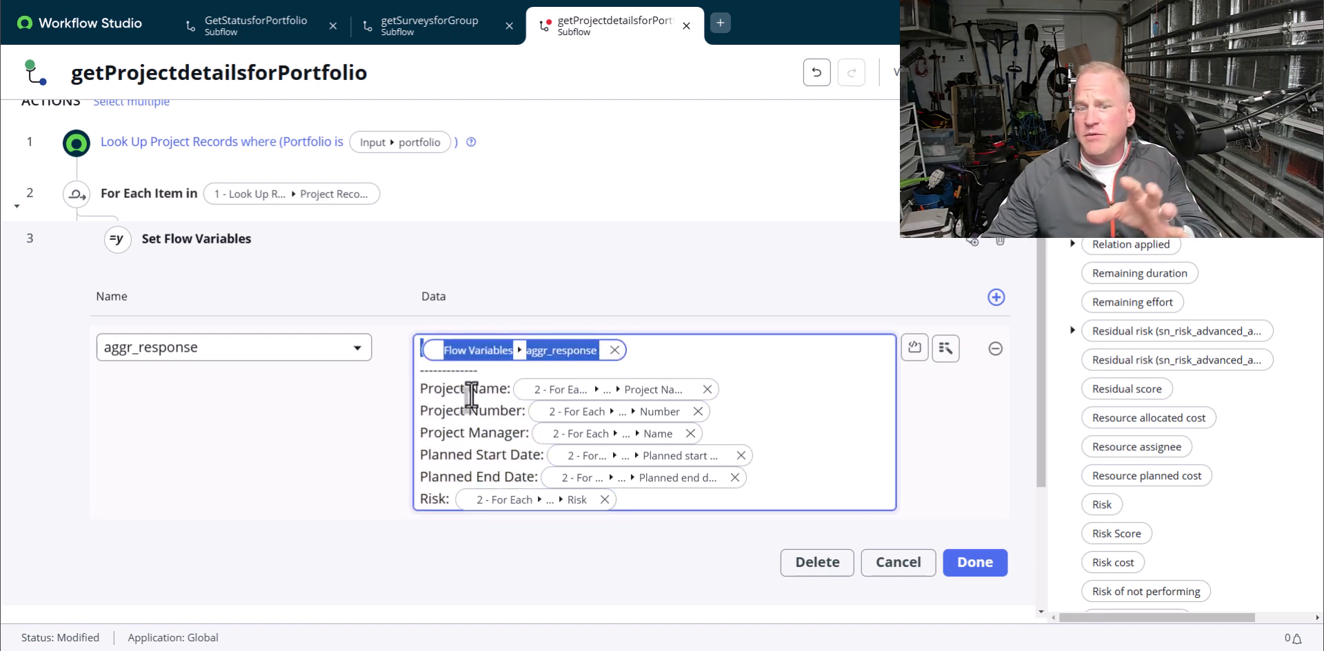
{"action": "left_click_drag", "start_coordinate": [485, 378], "coordinate": [423, 376]}
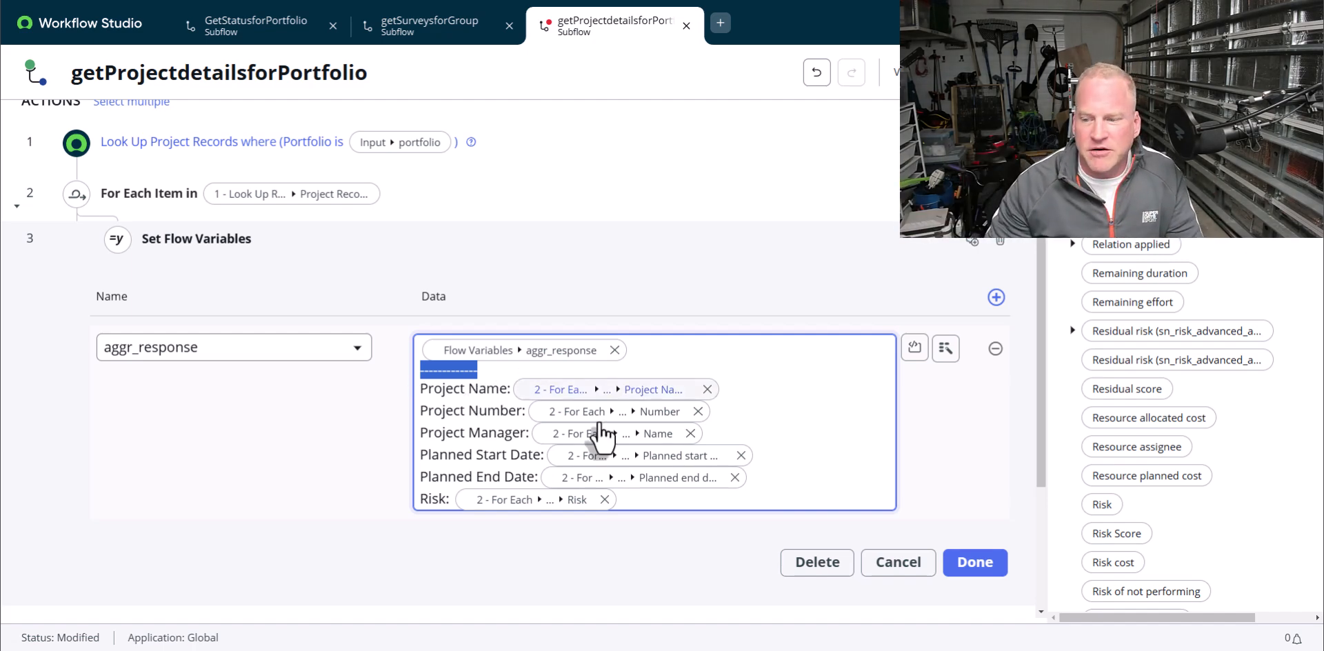
{"action": "left_click", "coordinate": [993, 564]}
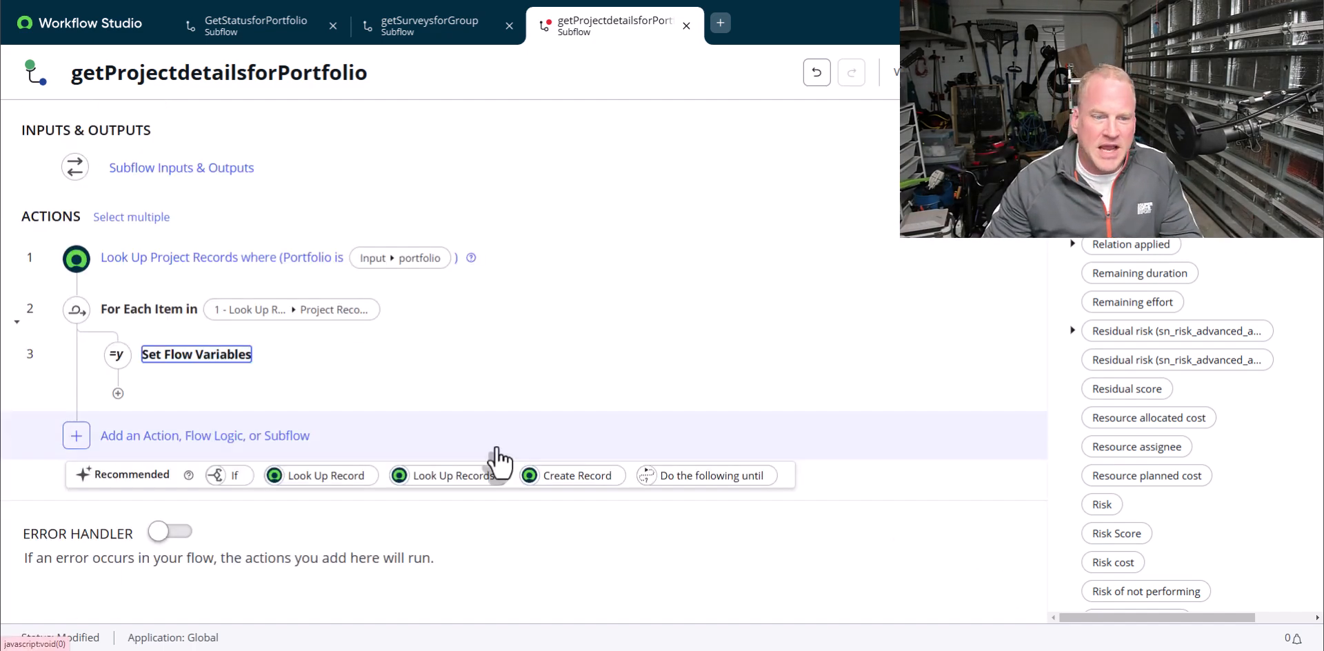
Add an Assign Subflow Outputs flow logic step after the For Each loop
{"action": "left_click", "coordinate": [213, 435]}
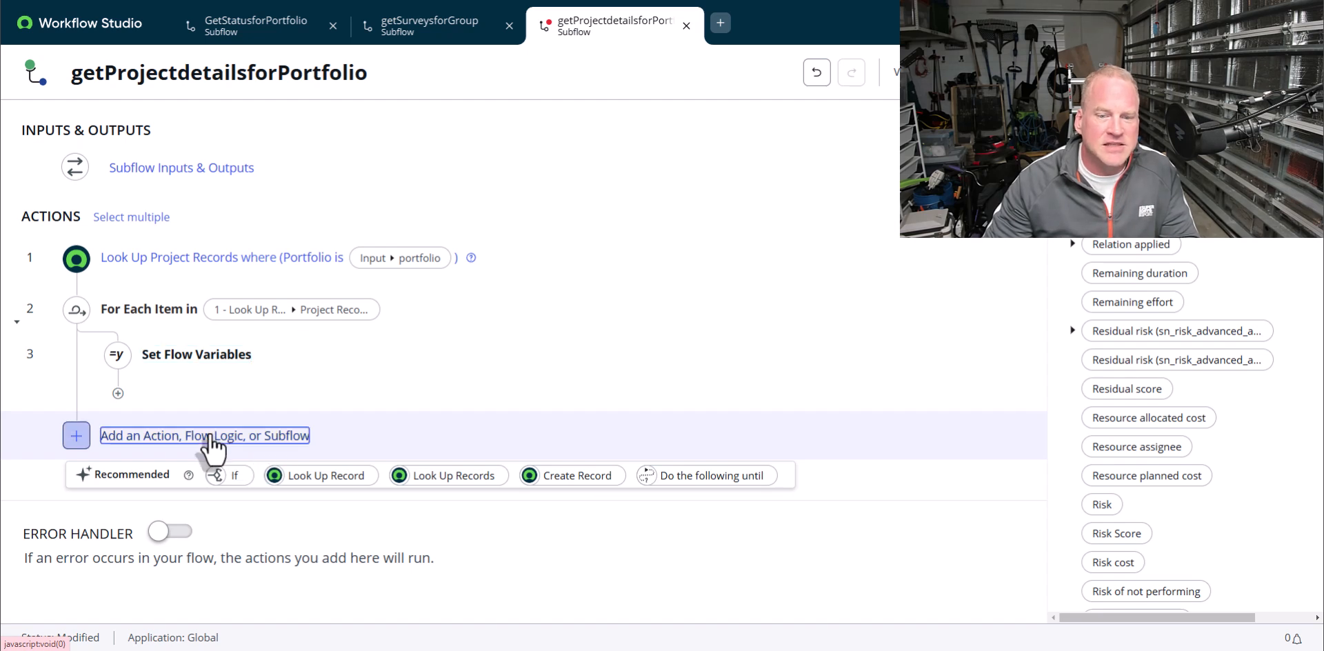
{"action": "left_click", "coordinate": [218, 437]}
{"action": "scroll", "coordinate": [346, 524], "scroll_direction": "down", "scroll_amount": 5}
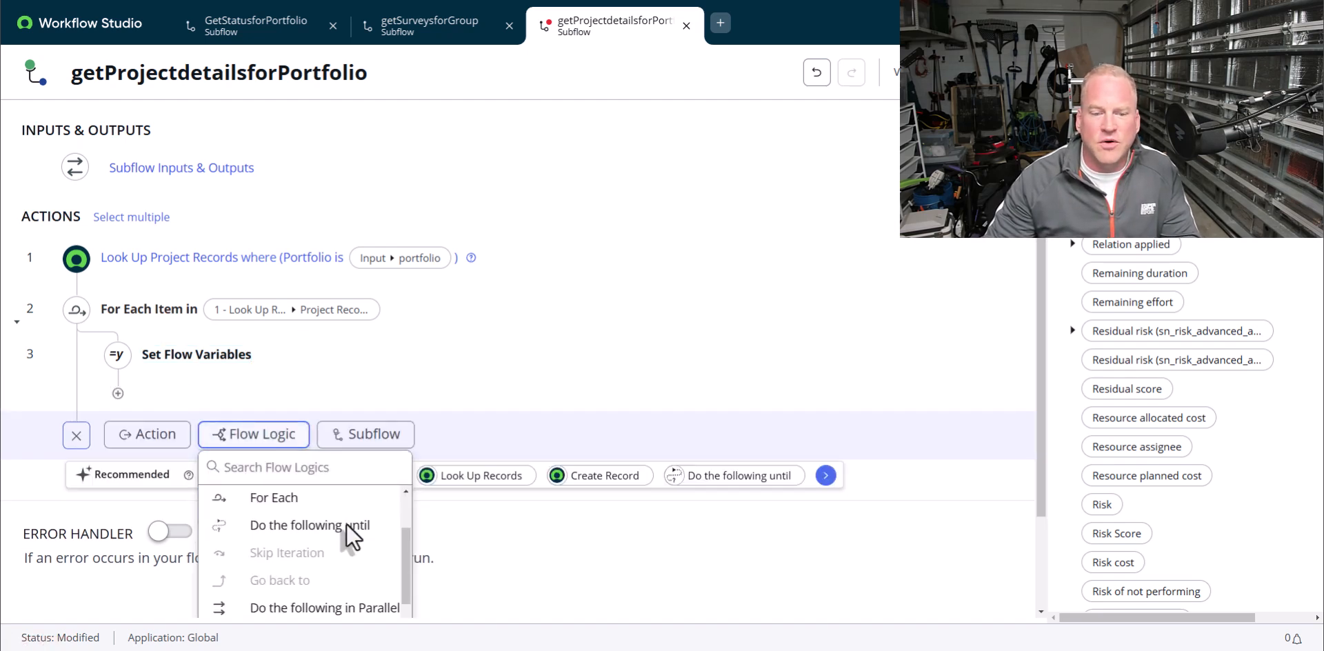
{"action": "scroll", "coordinate": [330, 562], "scroll_direction": "up", "scroll_amount": 2}
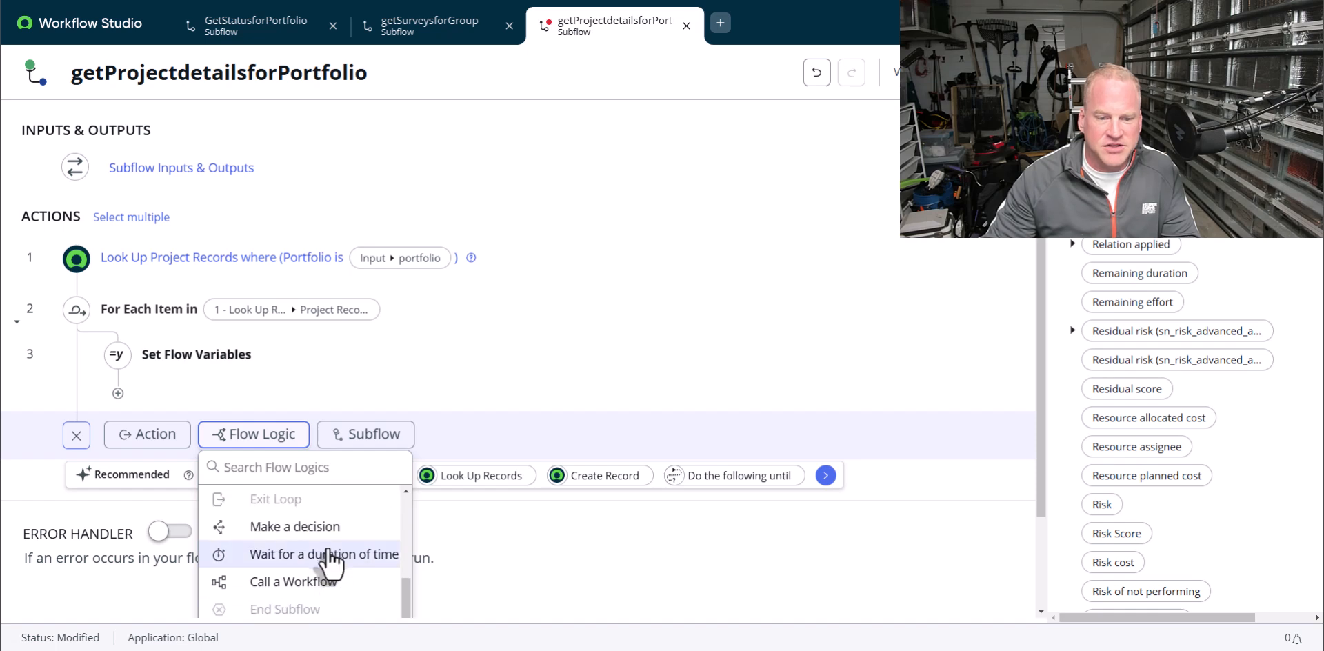
{"action": "scroll", "coordinate": [334, 572], "scroll_direction": "down", "scroll_amount": 3}
{"action": "scroll", "coordinate": [399, 594], "scroll_direction": "down", "scroll_amount": 2}
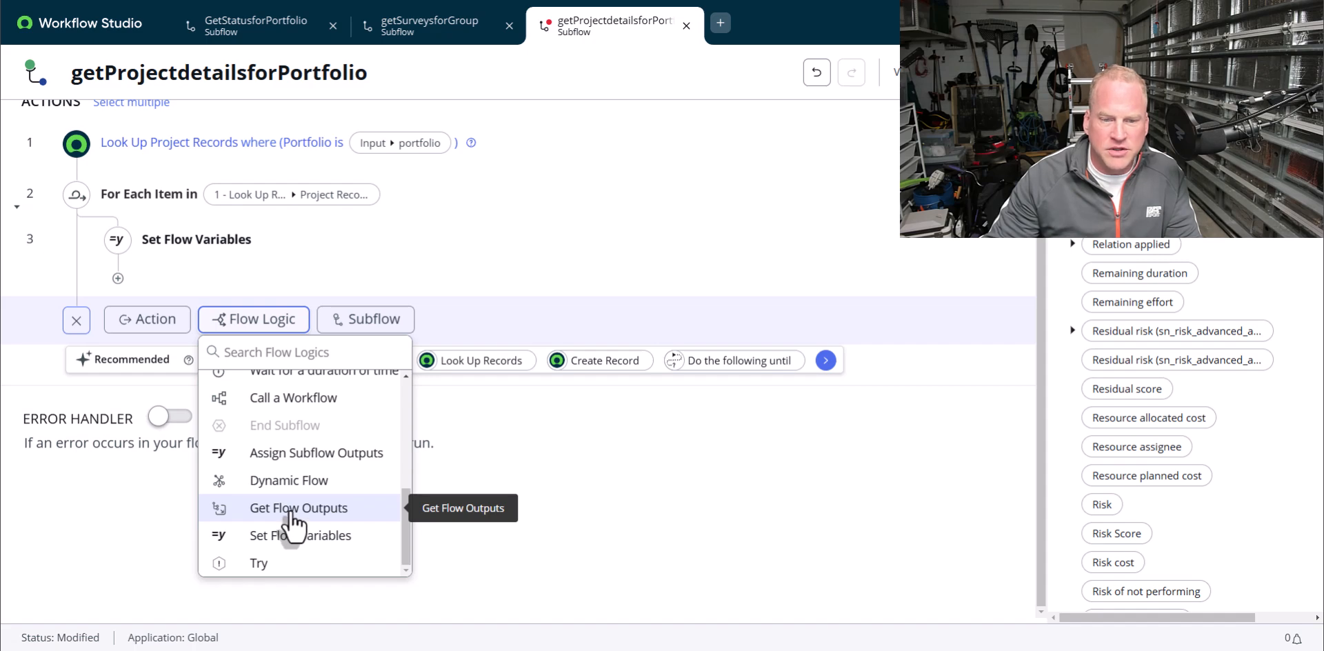
{"action": "left_click", "coordinate": [296, 453]}
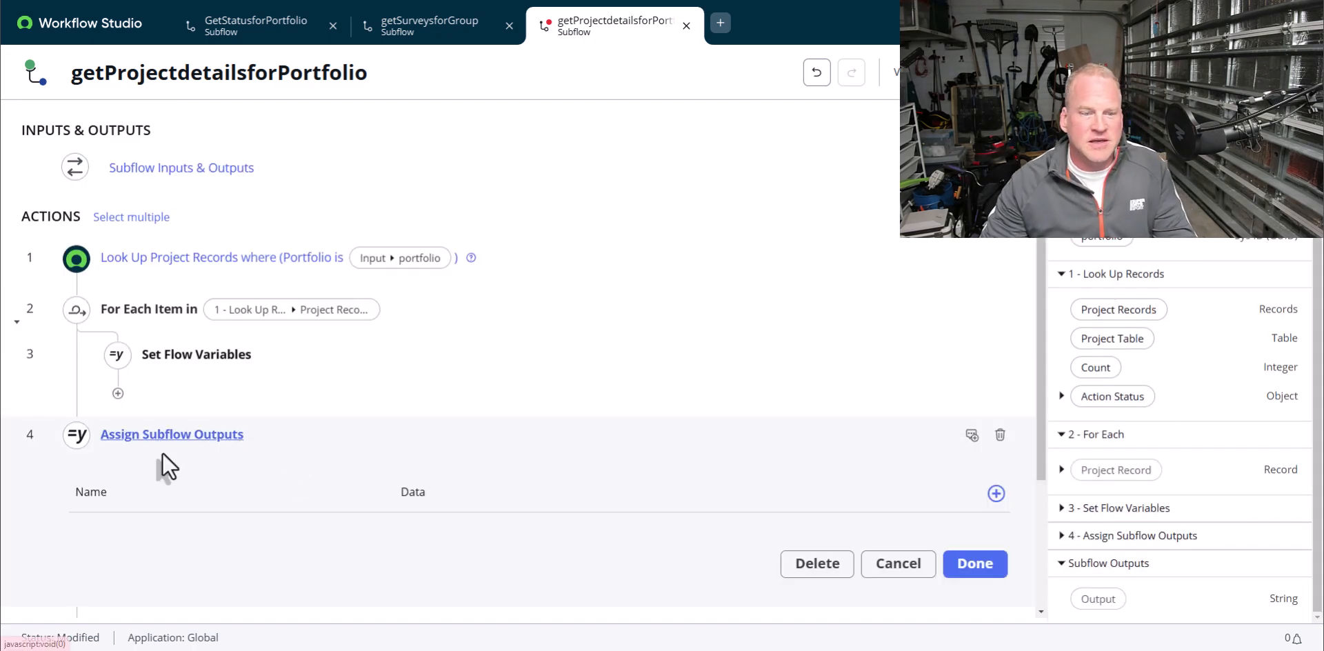
Assign the aggr_response flow variable to the subflow's Output and complete the Assign Subflow Outputs step
{"action": "left_click", "coordinate": [996, 493]}
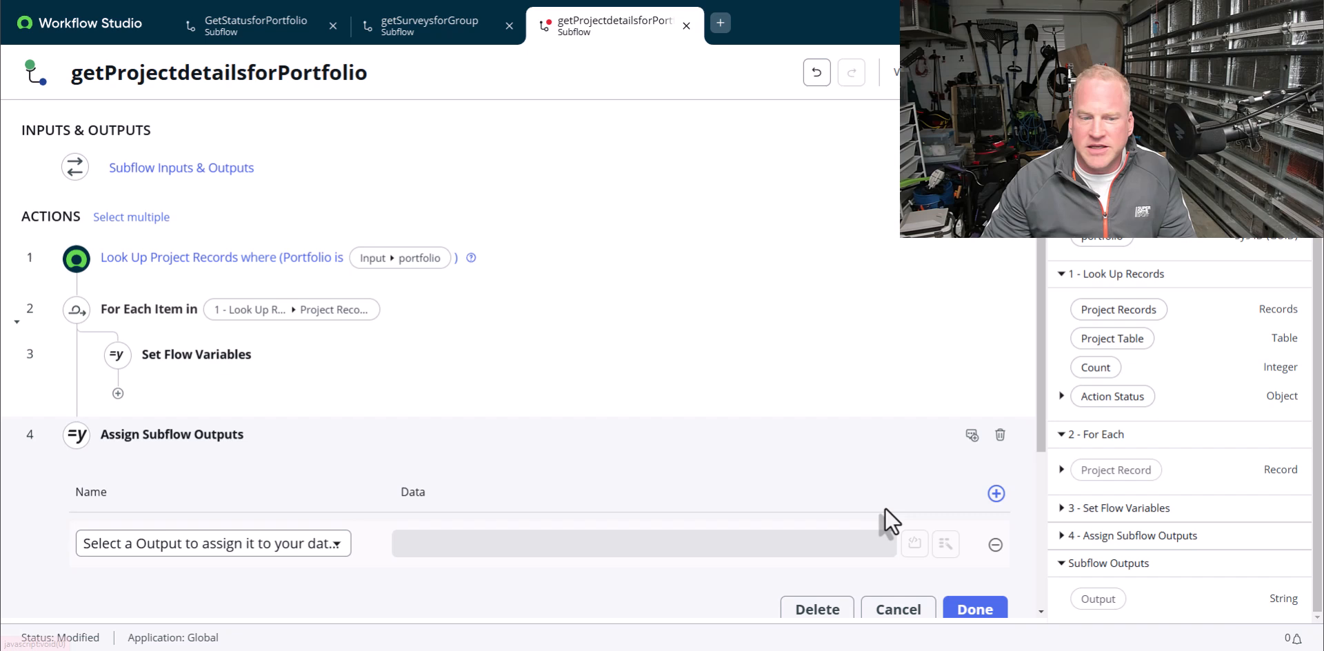
{"action": "left_click", "coordinate": [322, 549]}
{"action": "left_click", "coordinate": [118, 418]}
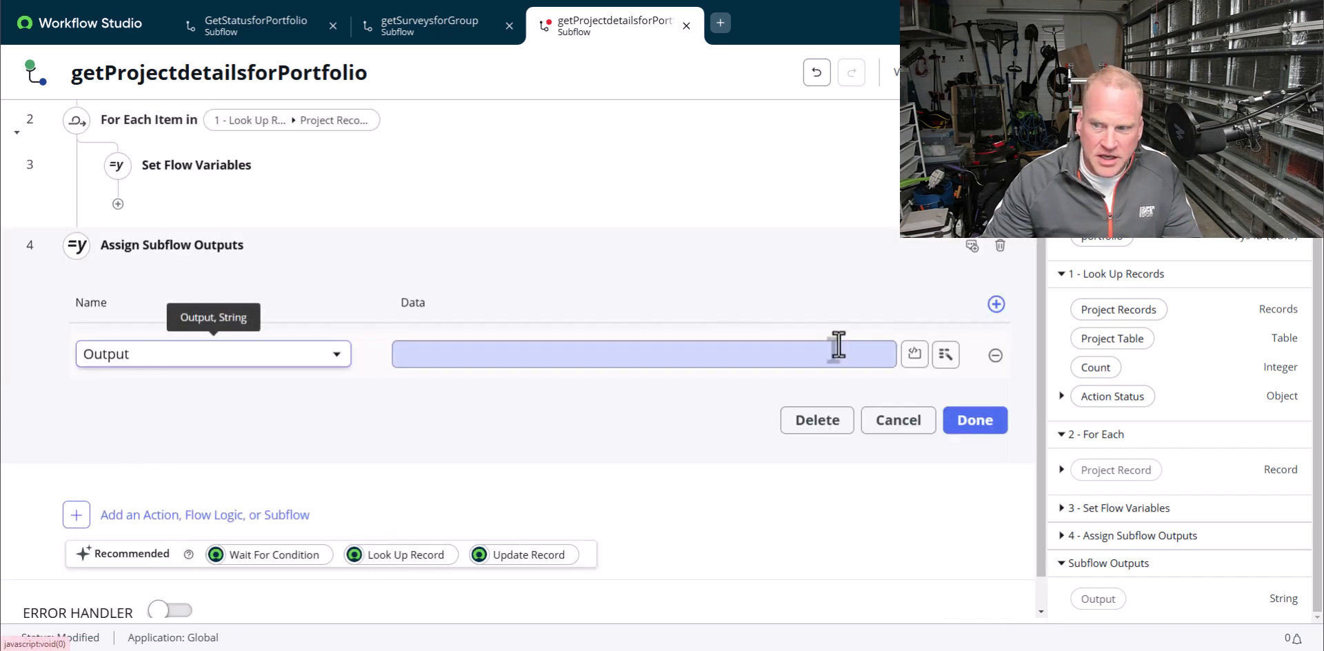
{"action": "left_click_drag", "start_coordinate": [1128, 165], "coordinate": [591, 562]}
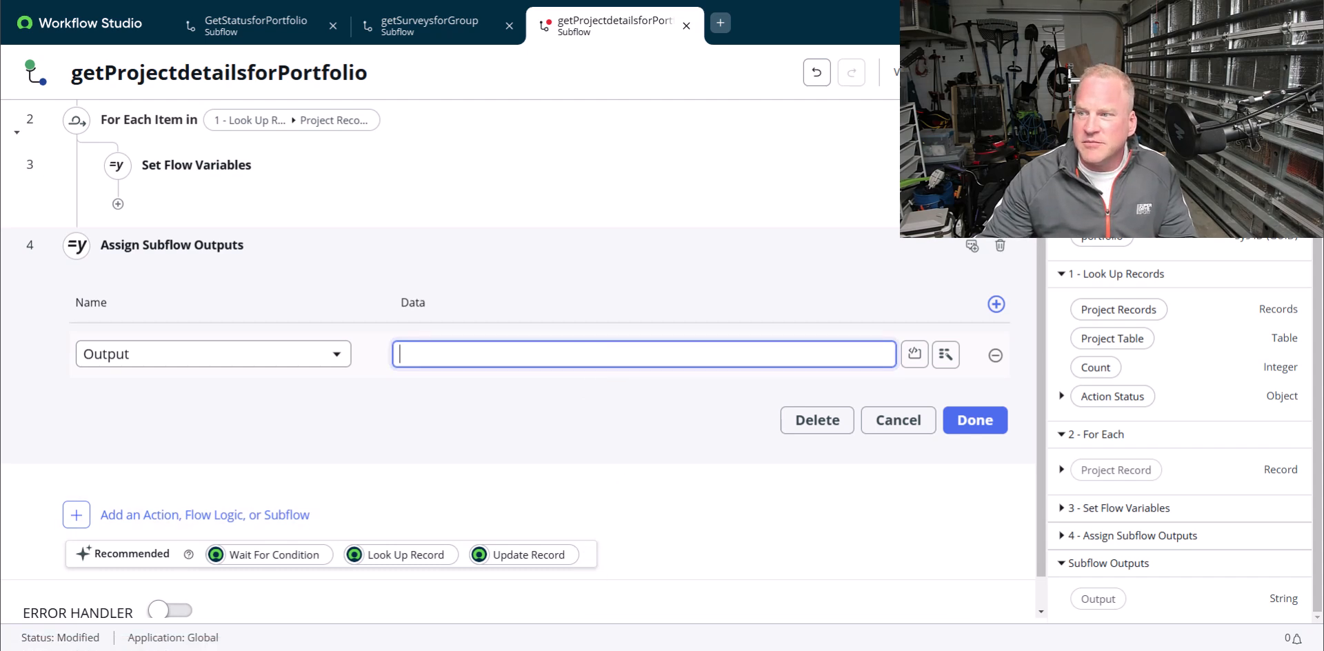
{"action": "left_click_drag", "start_coordinate": [1128, 164], "coordinate": [487, 356]}
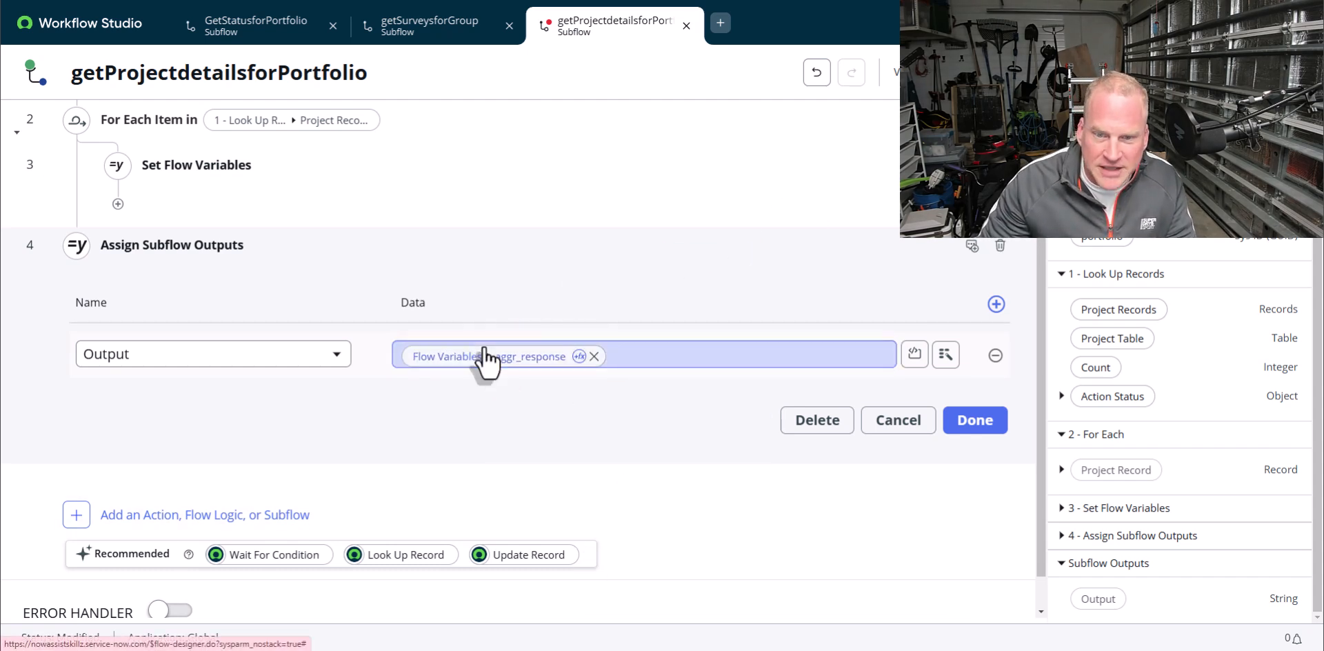
{"action": "left_click", "coordinate": [975, 421]}
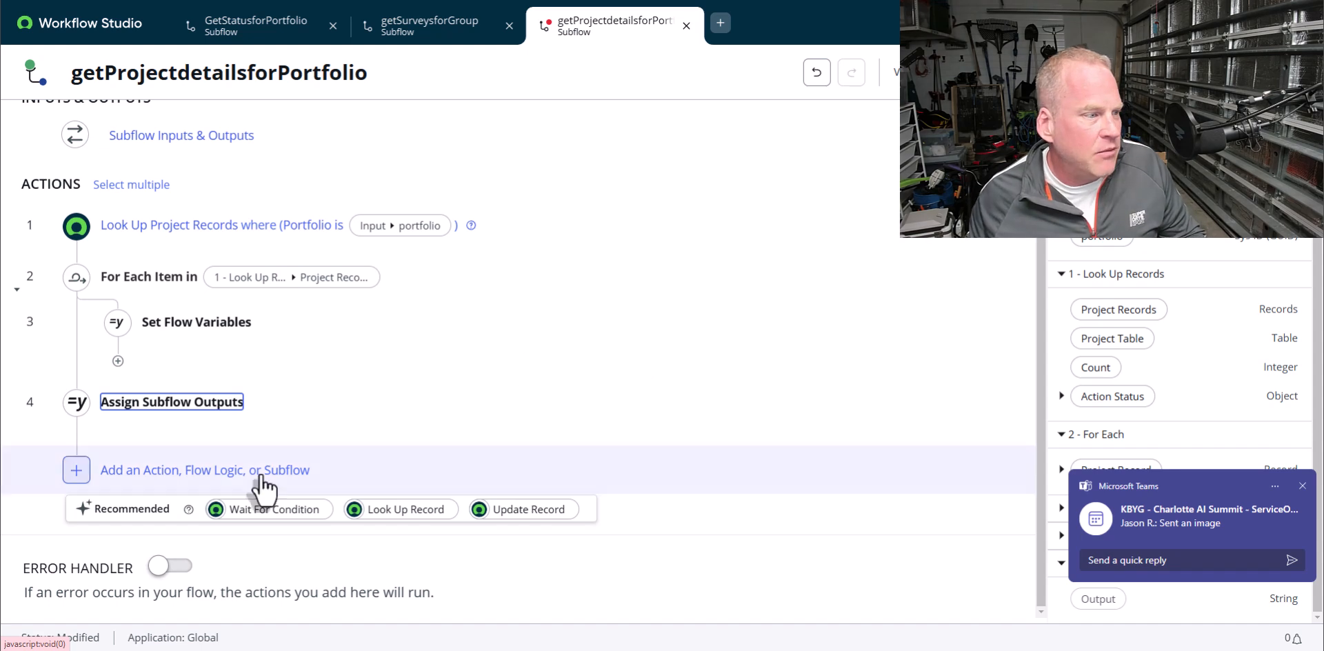
{"action": "left_click", "coordinate": [1302, 486]}
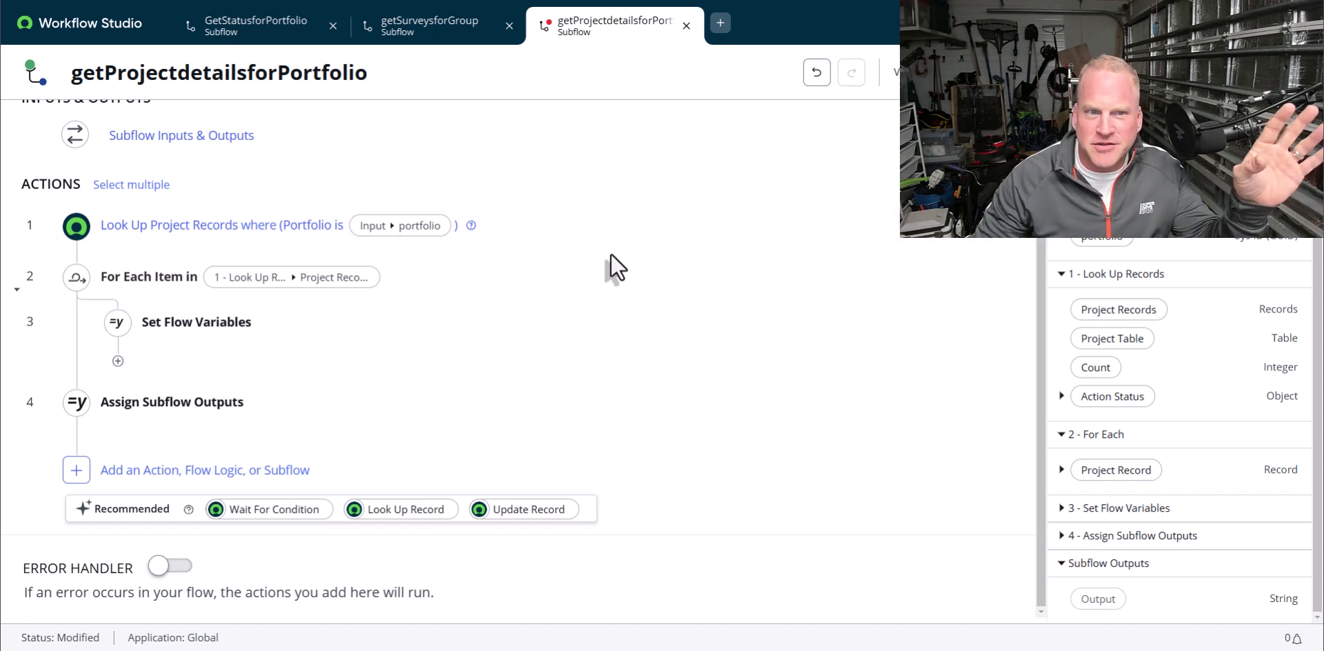
Save and test the subflow using the copied portfolio sys ID, and open the test's execution details
{"action": "key", "text": "ctrl+s"}
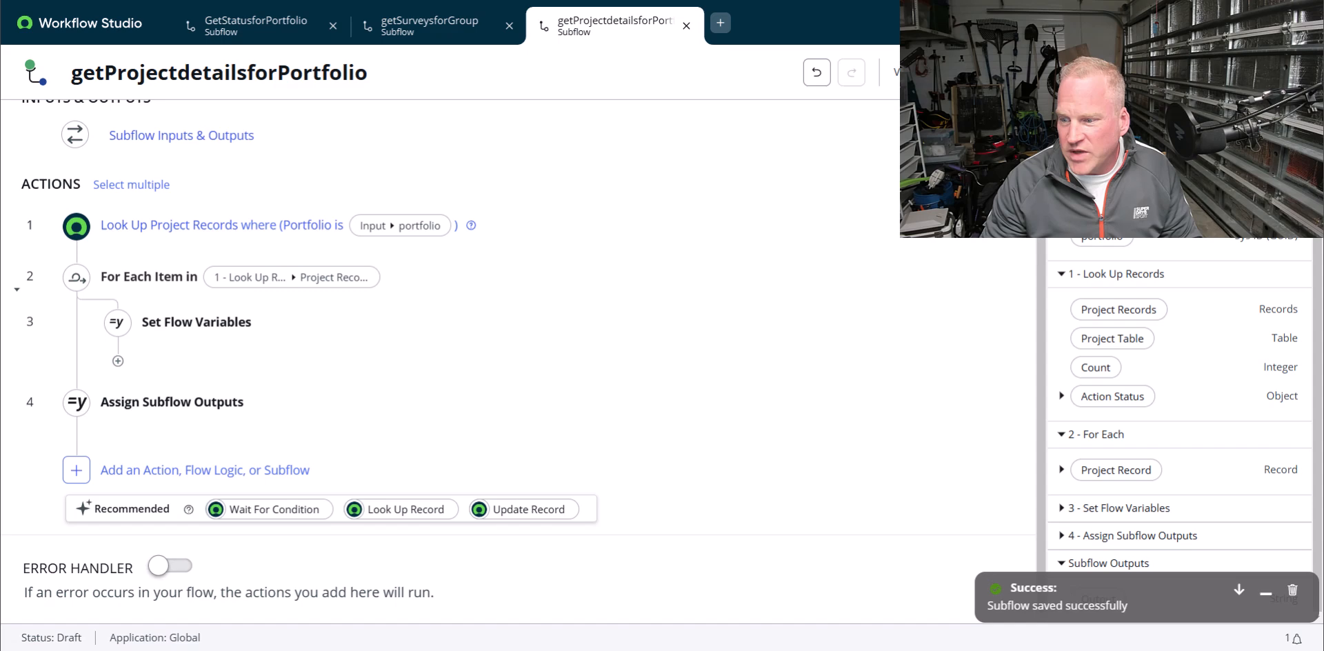
{"action": "left_click", "coordinate": [1110, 73]}
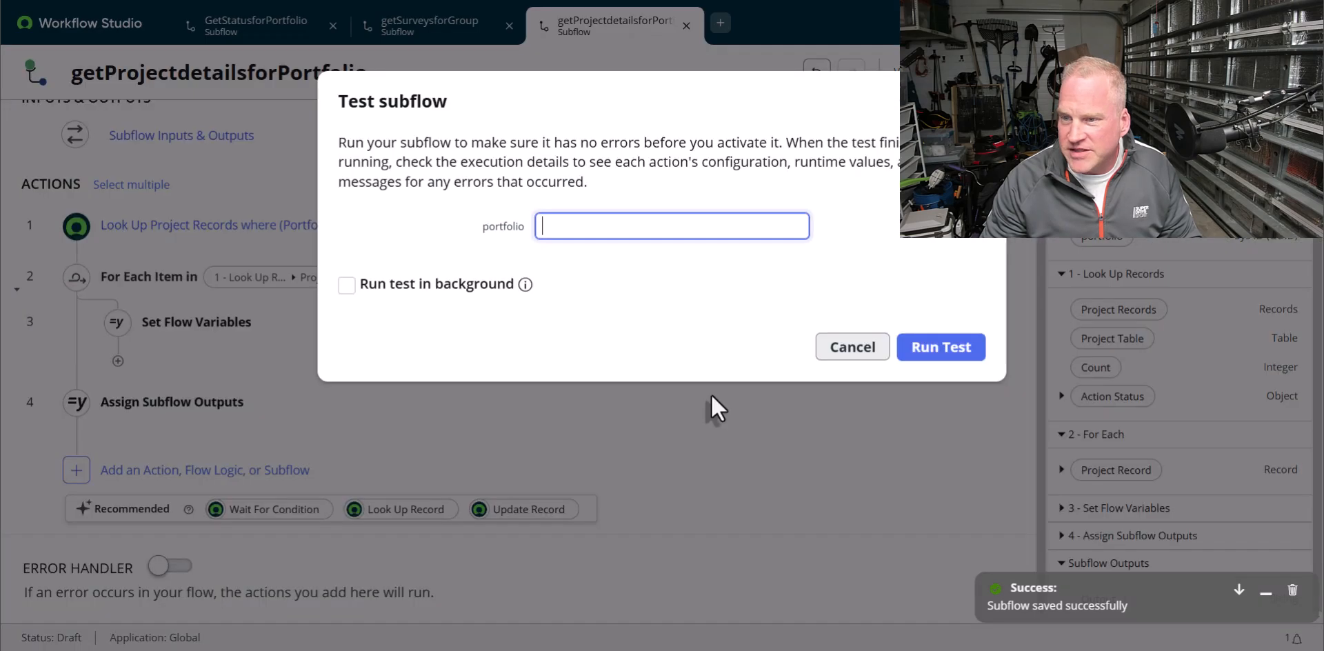
{"action": "key", "text": "ctrl+v"}
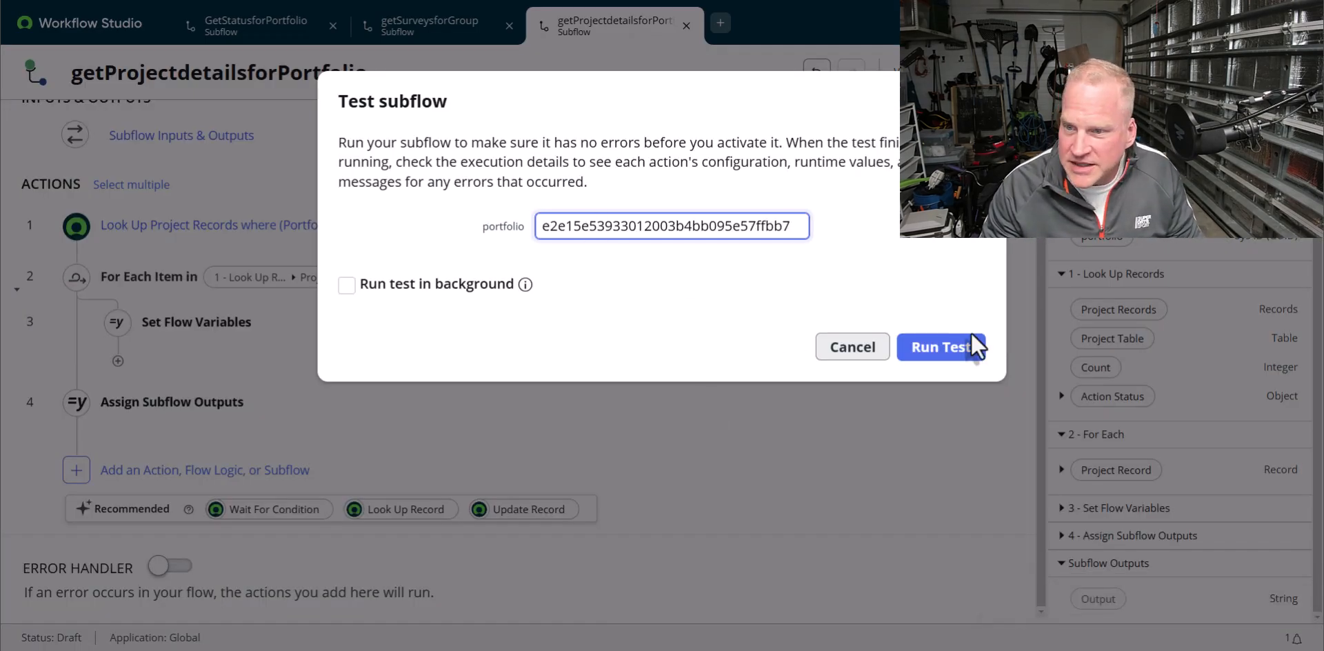
{"action": "left_click", "coordinate": [949, 347]}
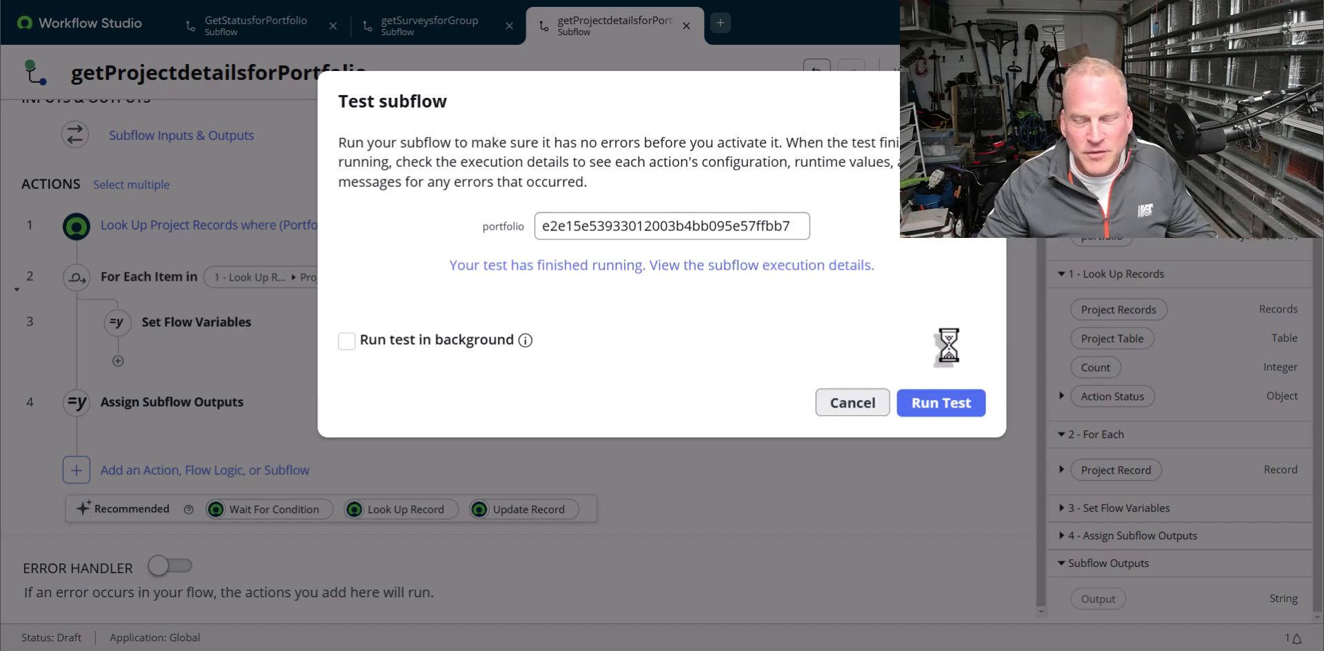
{"action": "left_click", "coordinate": [852, 268]}
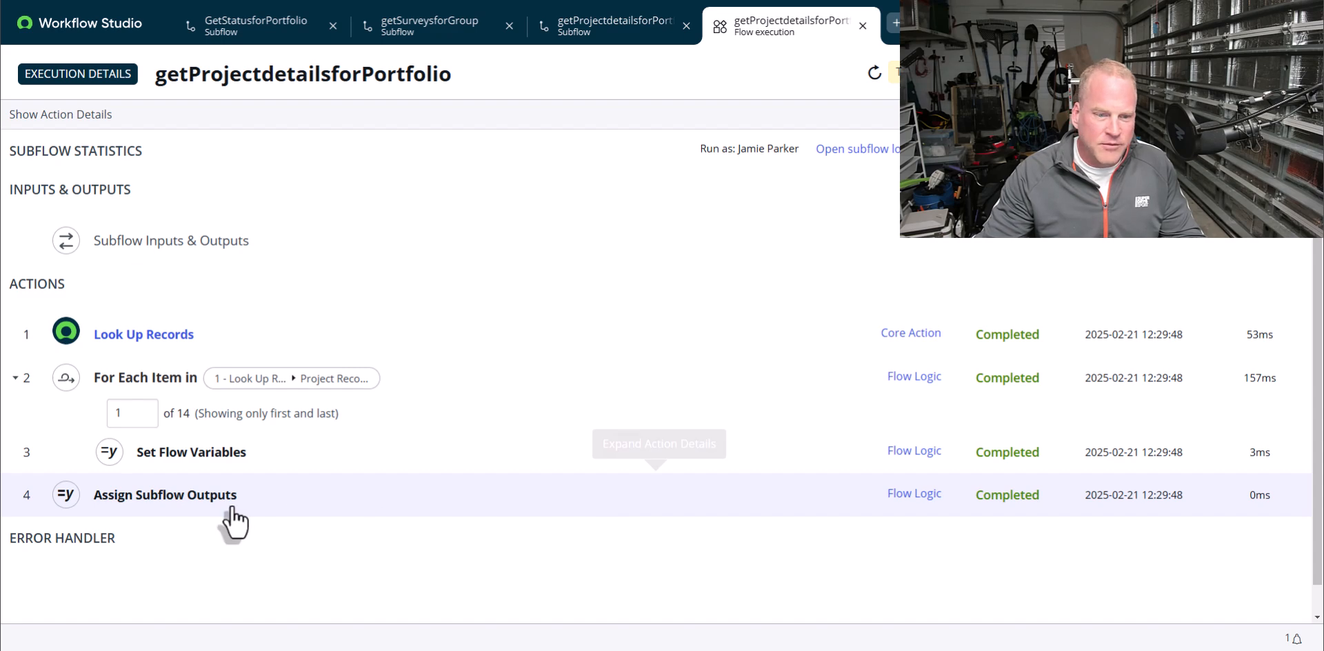
Examine the Assign Subflow Outputs step's full Output runtime value as raw text, and close the execution details
{"action": "left_click", "coordinate": [238, 506]}
{"action": "scroll", "coordinate": [441, 407], "scroll_direction": "down", "scroll_amount": 3}
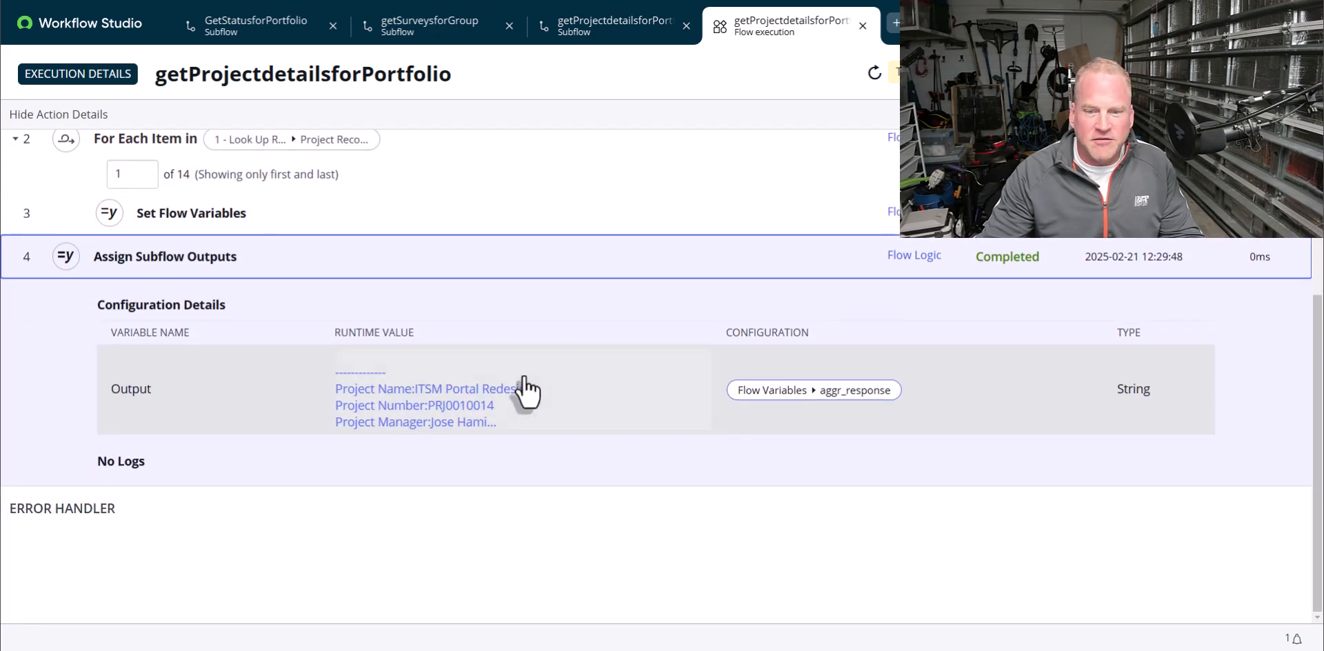
{"action": "left_click", "coordinate": [589, 418]}
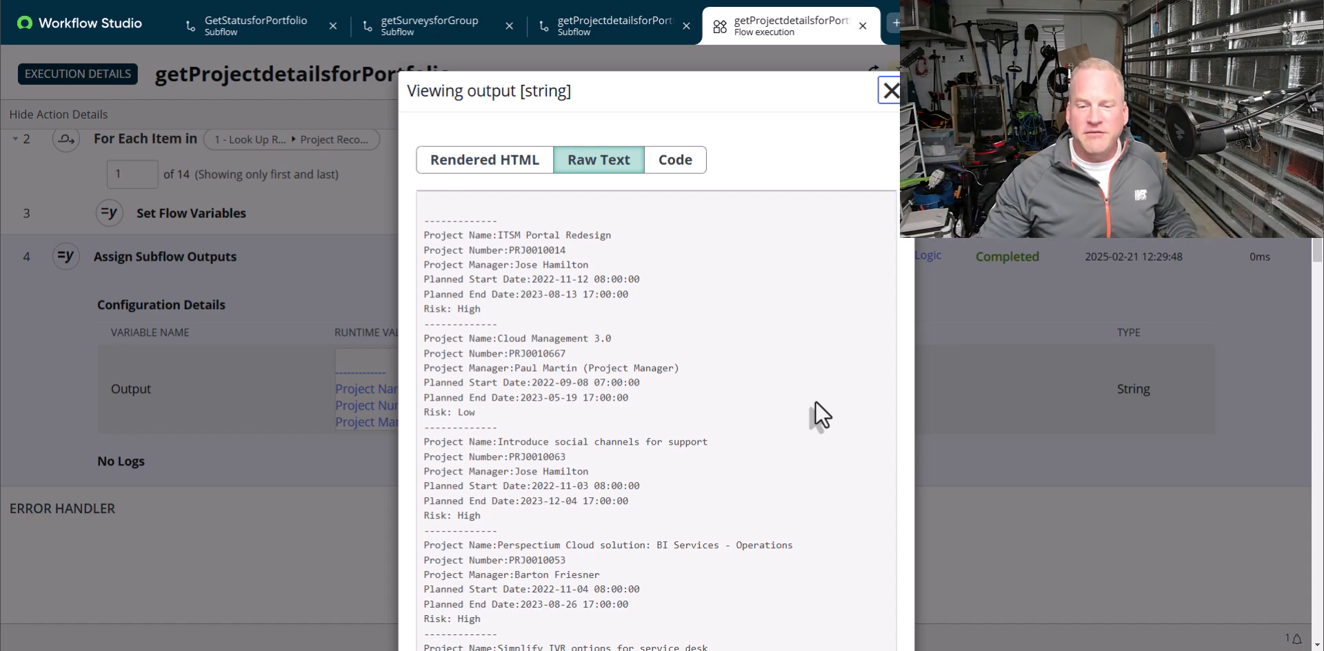
{"action": "scroll", "coordinate": [537, 334], "scroll_direction": "down", "scroll_amount": 10}
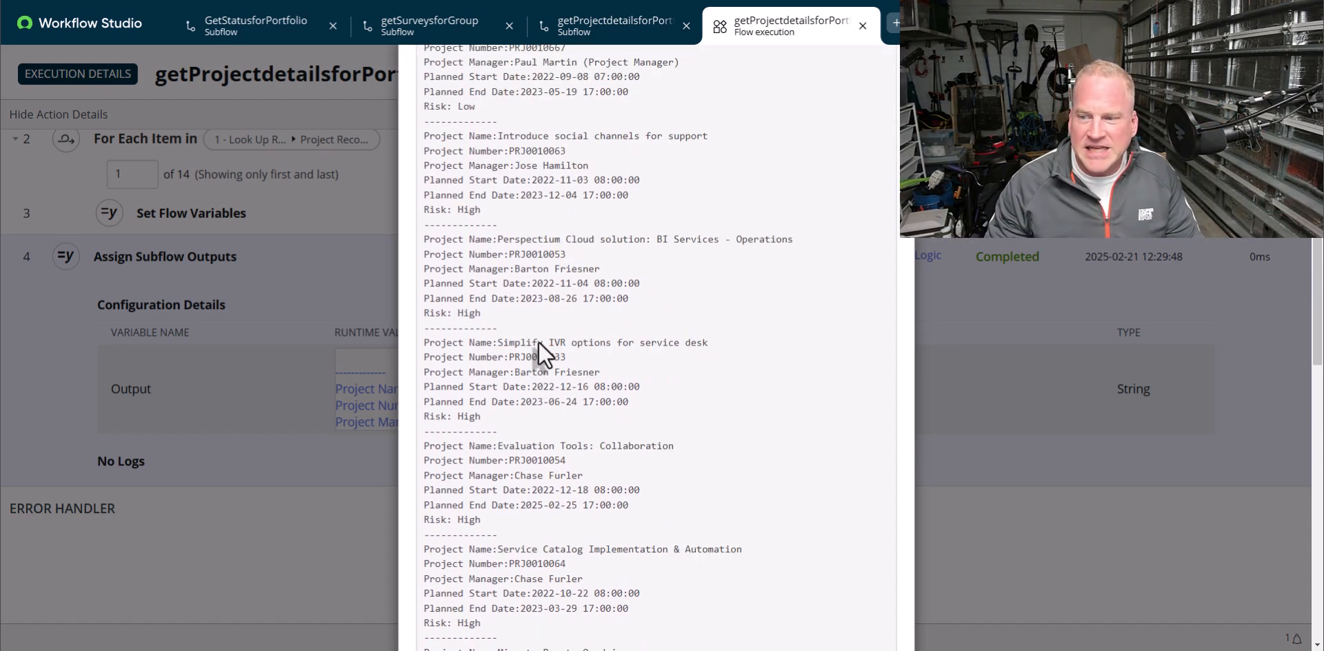
{"action": "scroll", "coordinate": [539, 353], "scroll_direction": "down", "scroll_amount": 4}
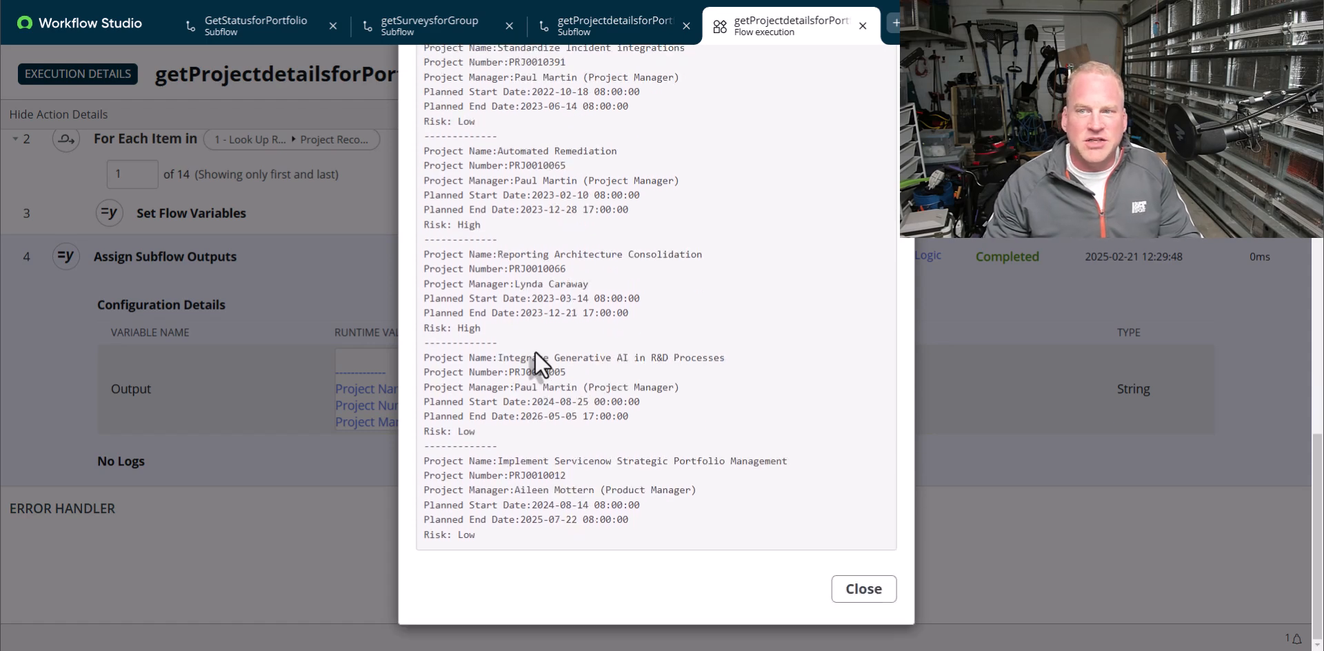
{"action": "left_click", "coordinate": [862, 26]}
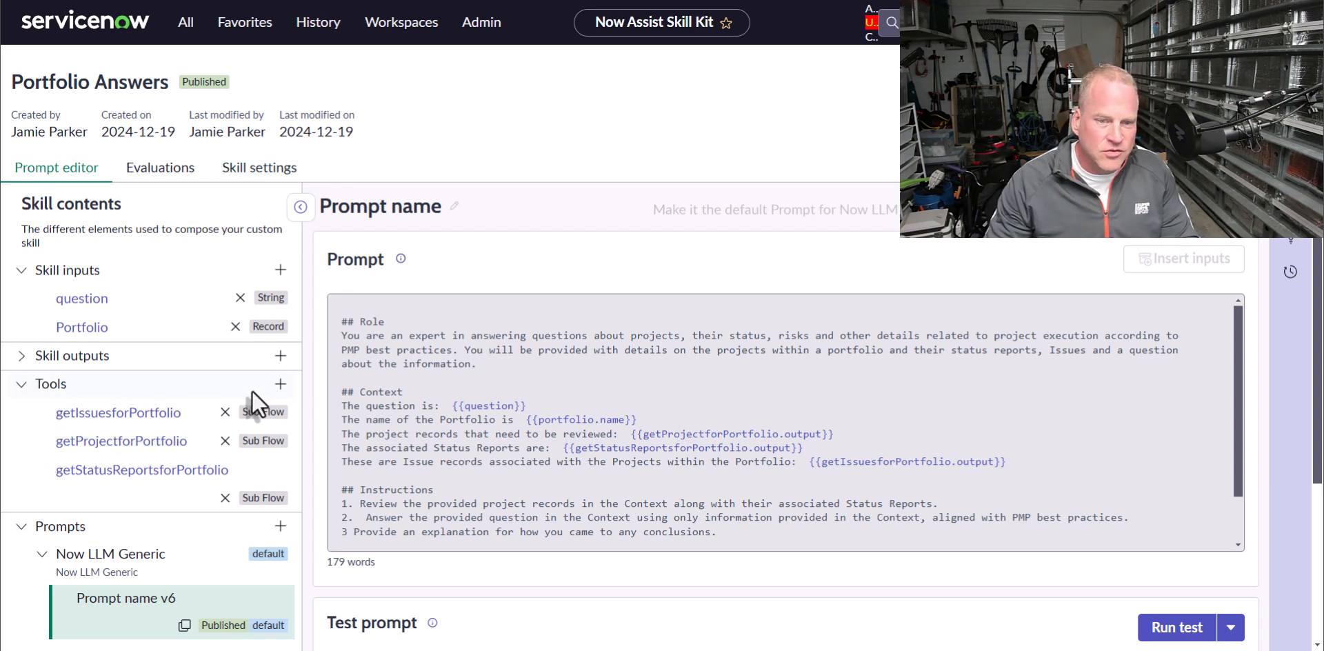
{"action": "left_click", "coordinate": [280, 384]}
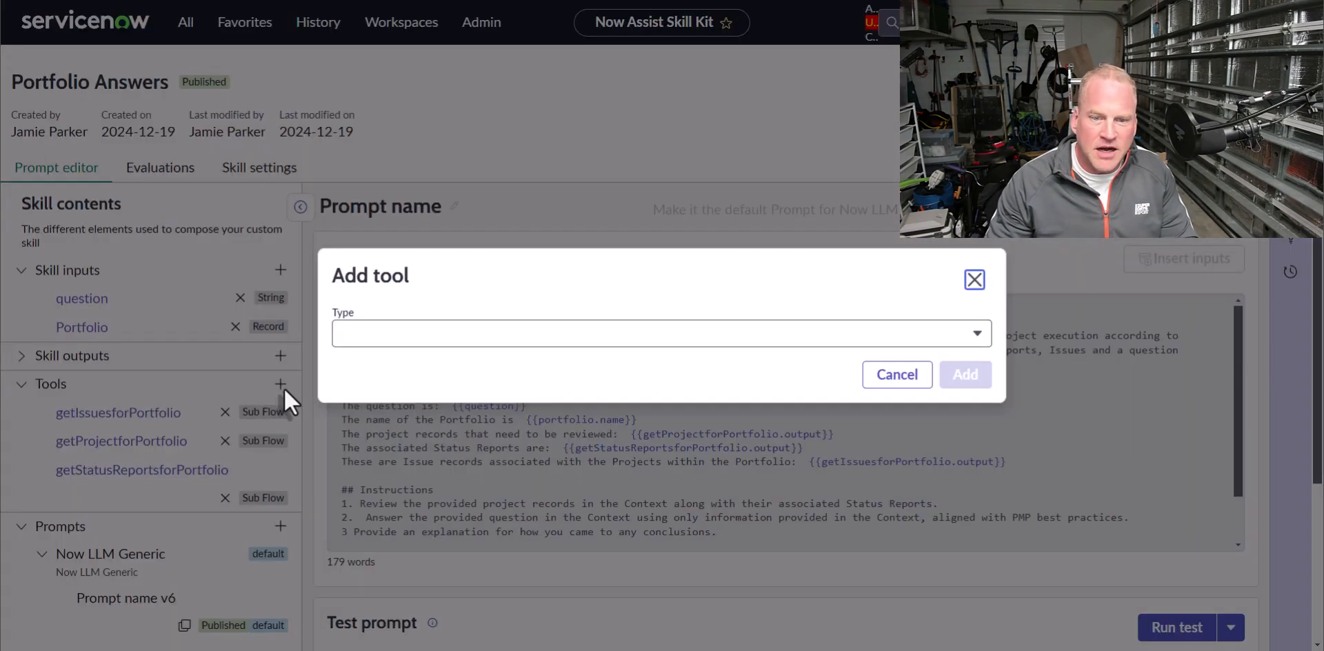
{"action": "left_click", "coordinate": [972, 334]}
{"action": "left_click", "coordinate": [432, 444]}
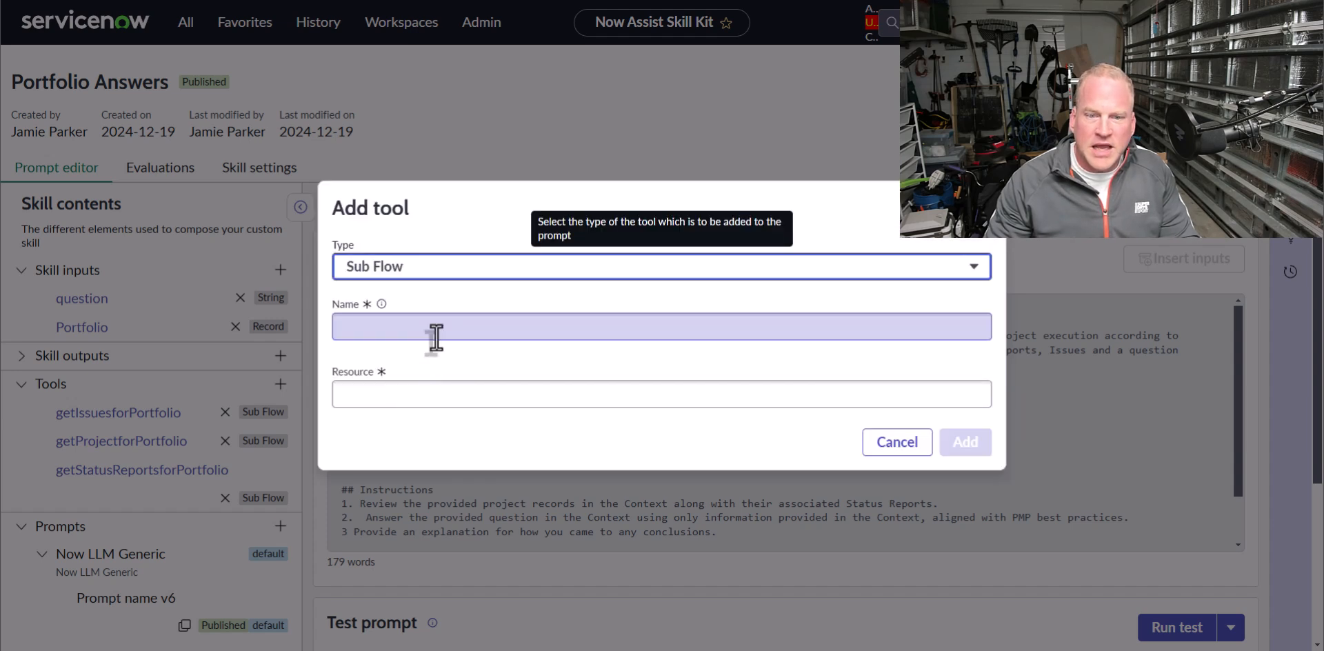
{"action": "left_click", "coordinate": [432, 394]}
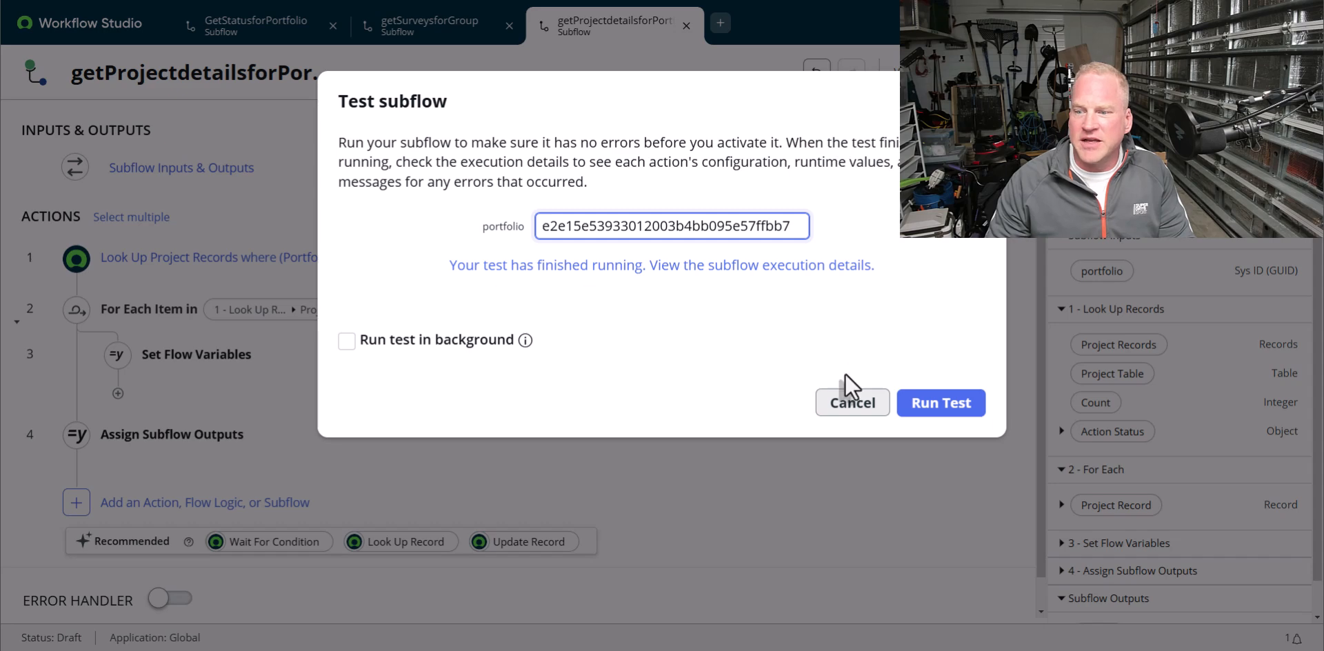
Return to Workflow Studio, dismiss the subflow test, and publish the getProjectdetailsforPortfolio subflow
{"action": "left_click", "coordinate": [850, 404]}
{"action": "left_click", "coordinate": [1242, 72]}
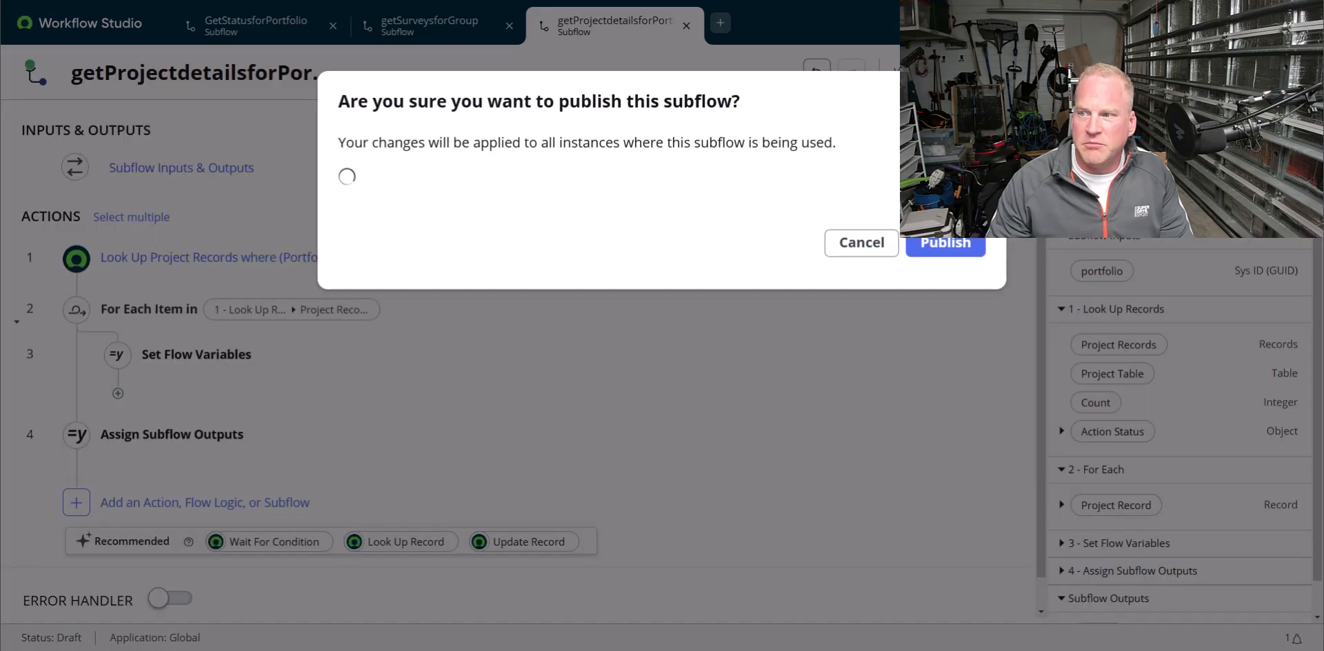
{"action": "left_click", "coordinate": [945, 245]}
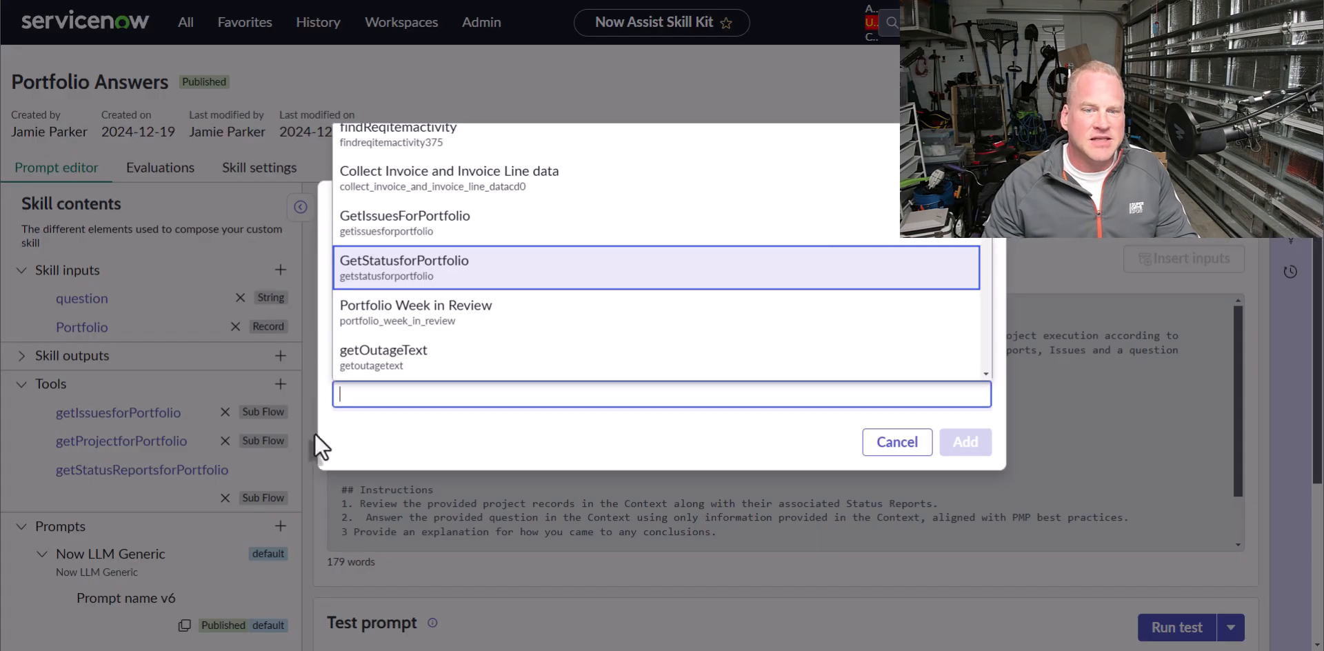
Restart adding a Sub Flow tool to the Portfolio Answers skill with getProjectdetailsforPortfolio as its resource
{"action": "left_click", "coordinate": [773, 429]}
{"action": "left_click", "coordinate": [886, 442]}
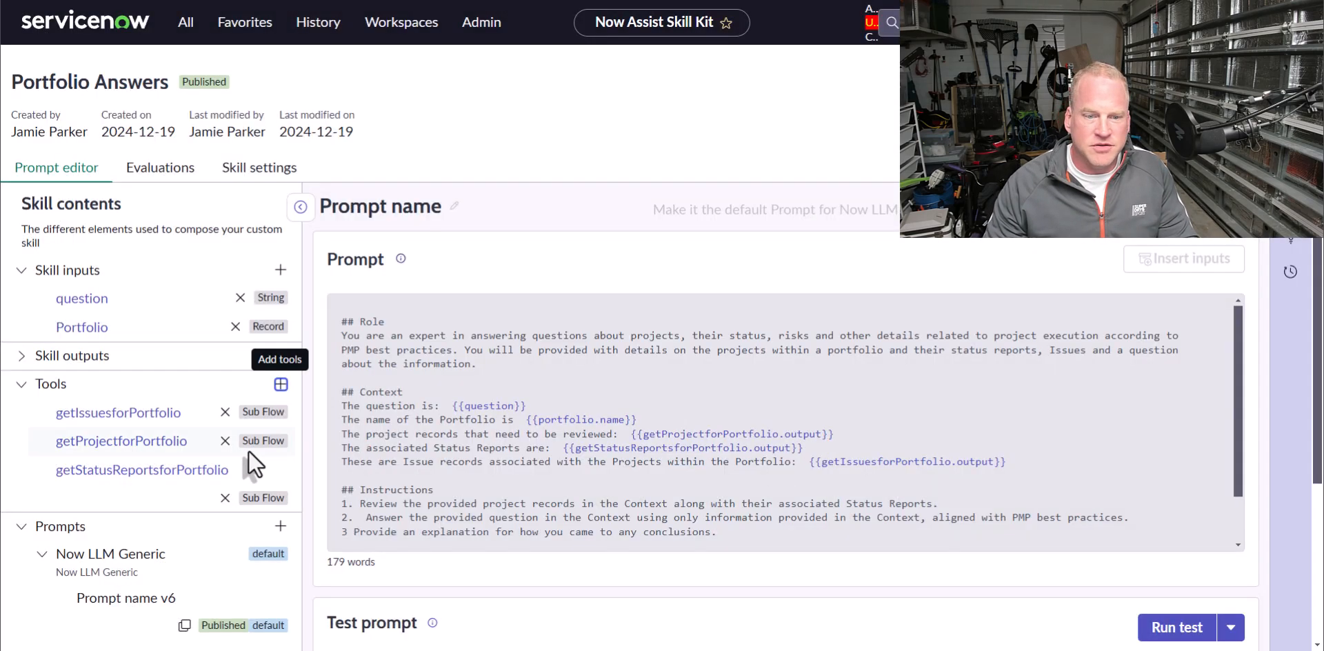
{"action": "left_click", "coordinate": [281, 385]}
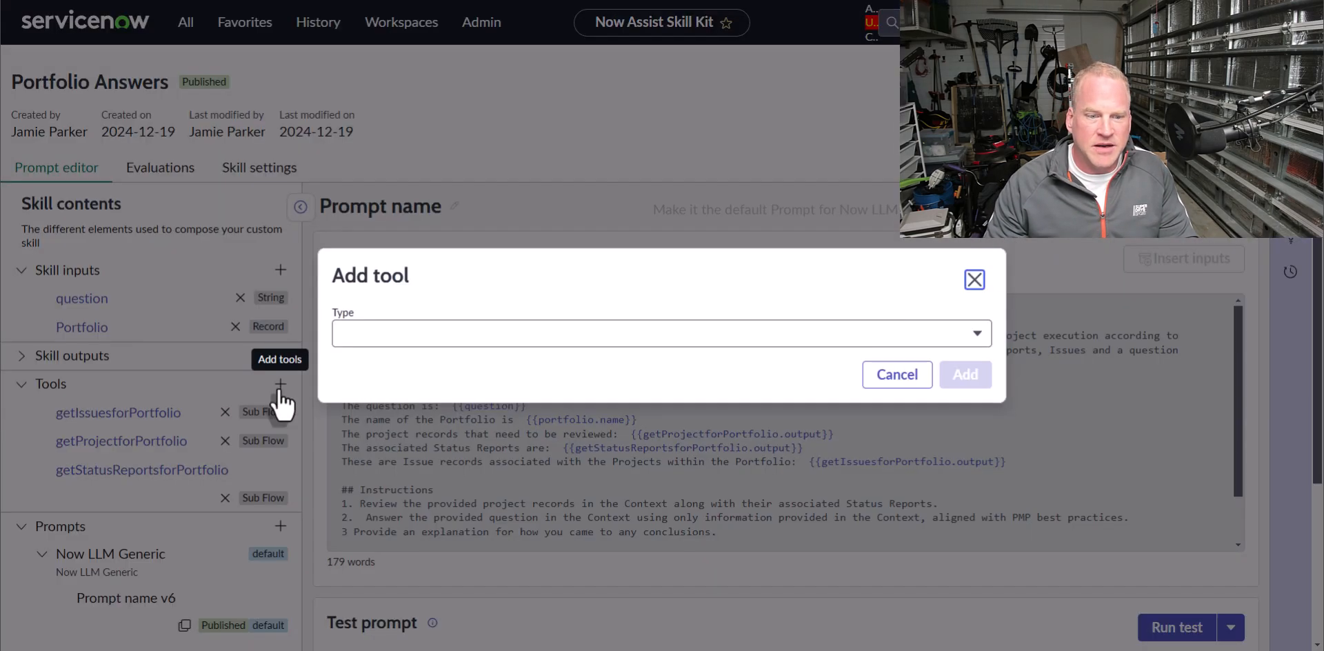
{"action": "left_click", "coordinate": [405, 334]}
{"action": "left_click", "coordinate": [385, 454]}
{"action": "left_click", "coordinate": [396, 407]}
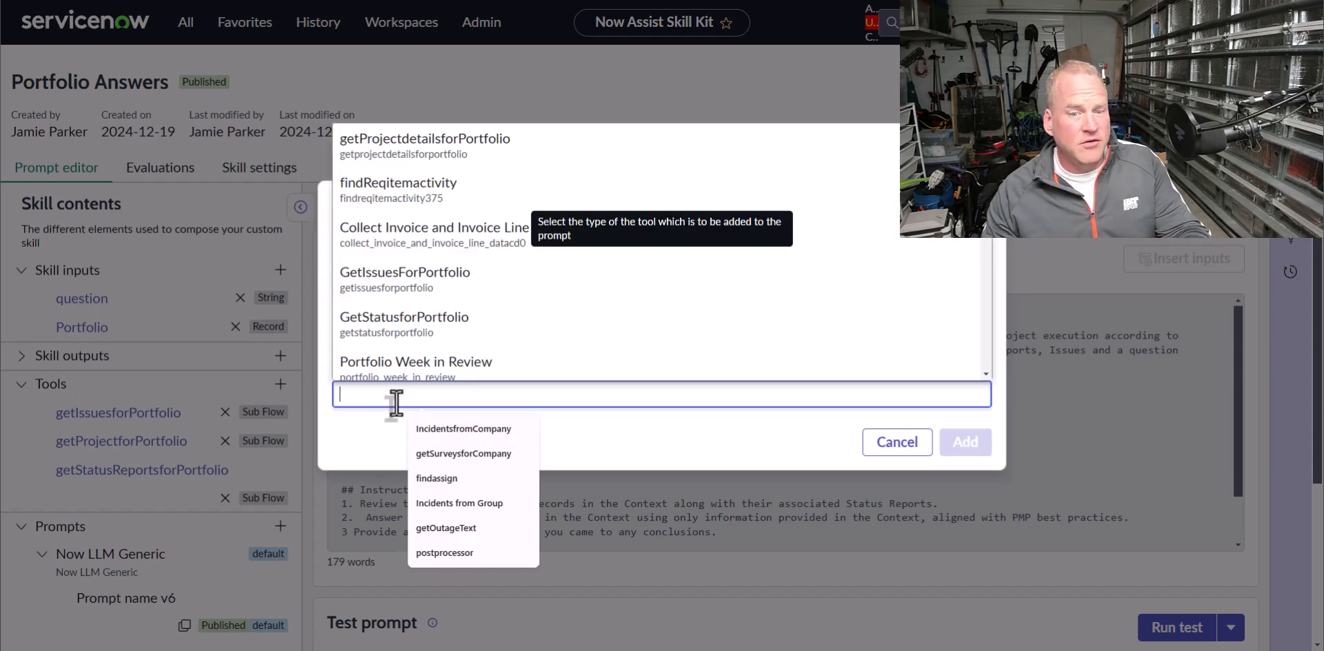
{"action": "left_click", "coordinate": [426, 155]}
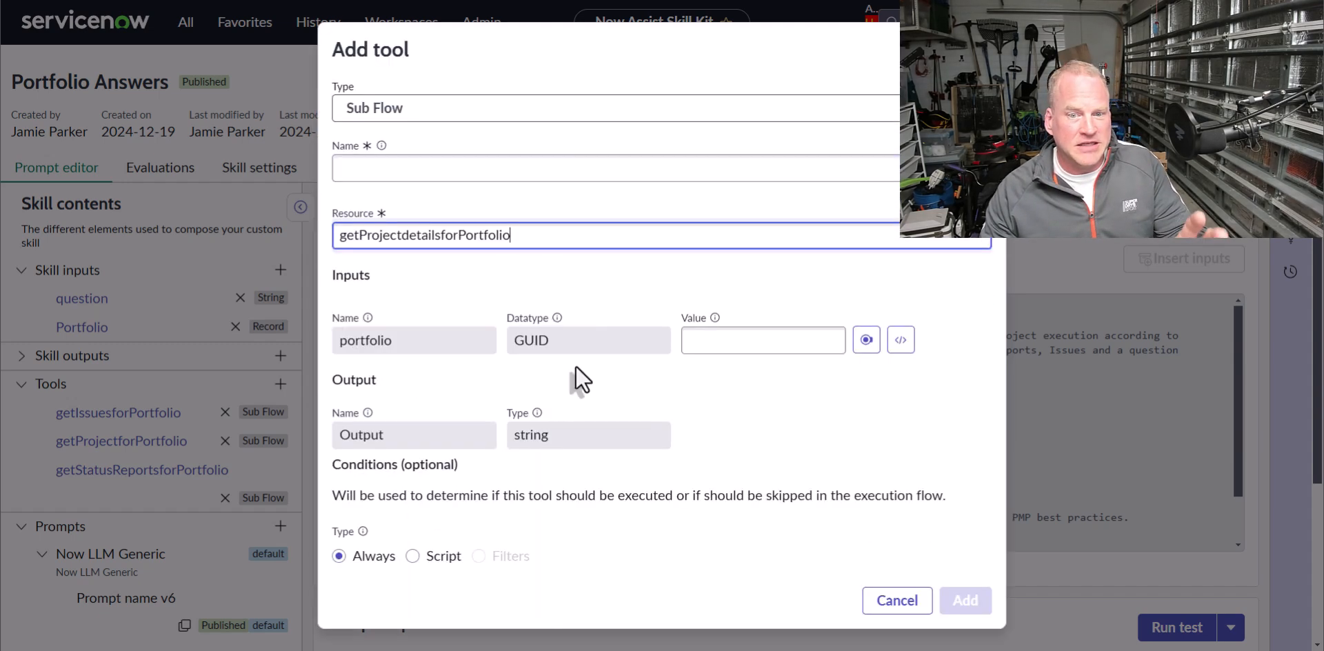
Try mapping the tool's portfolio input to the Portfolio skill input's Sys ID, {{portfolio.sys_id}}, and cancel adding the tool
{"action": "left_click", "coordinate": [704, 342]}
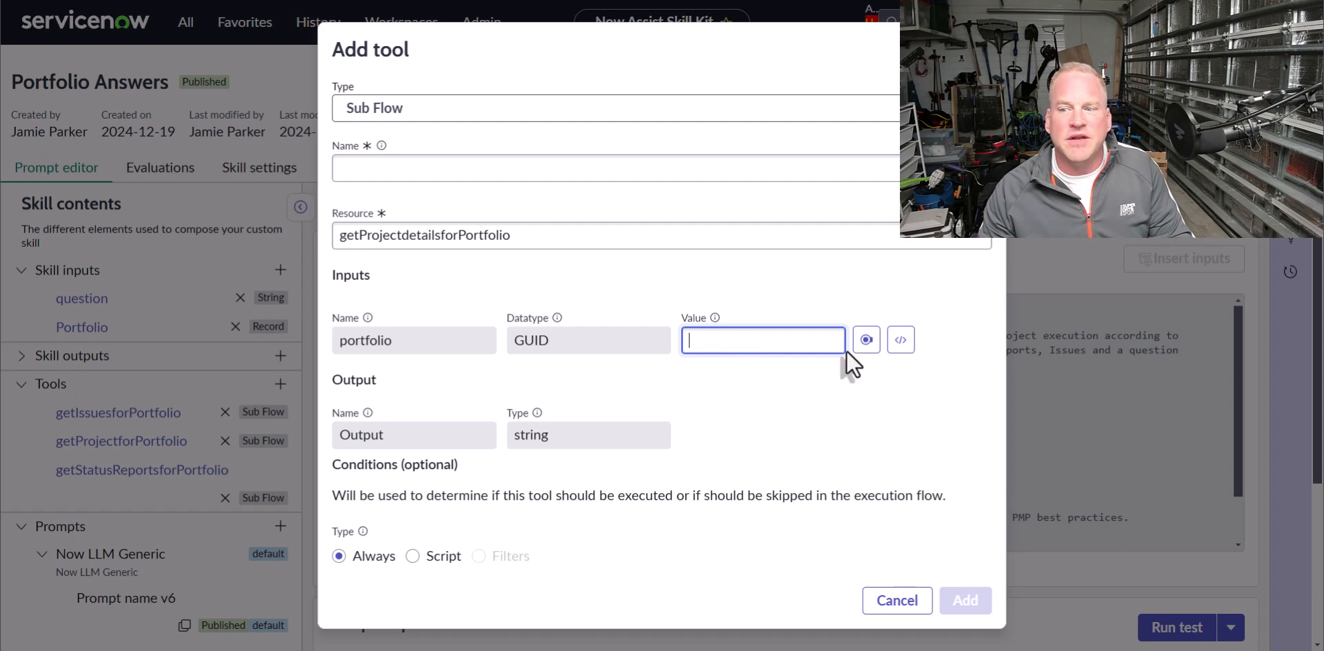
{"action": "left_click", "coordinate": [867, 340]}
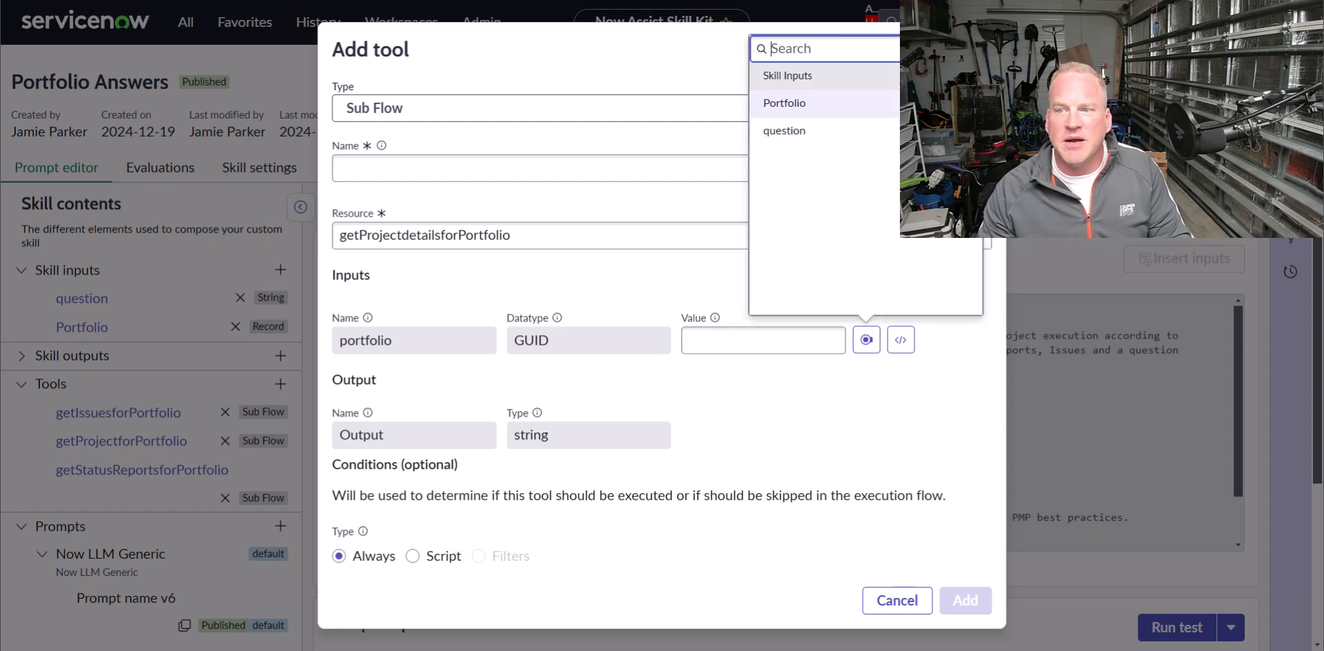
{"action": "left_click", "coordinate": [957, 103]}
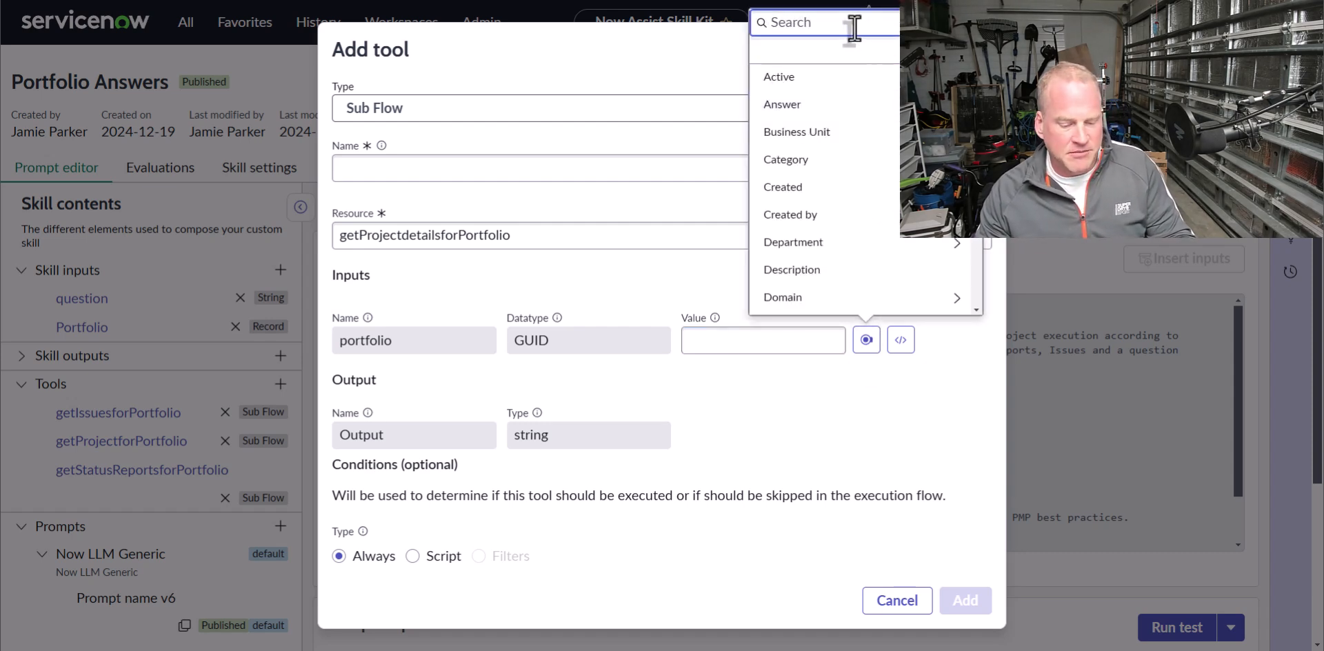
{"action": "type", "text": "sys"}
{"action": "left_click", "coordinate": [818, 78]}
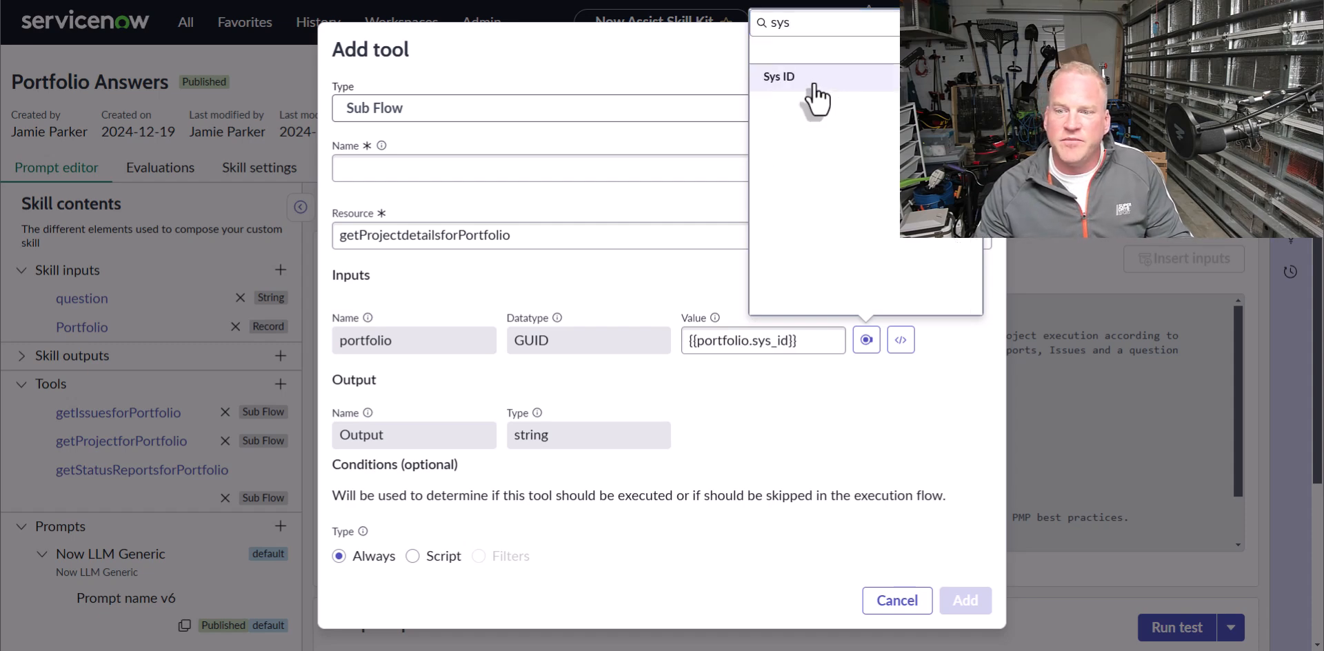
{"action": "left_click_drag", "start_coordinate": [802, 340], "coordinate": [630, 338]}
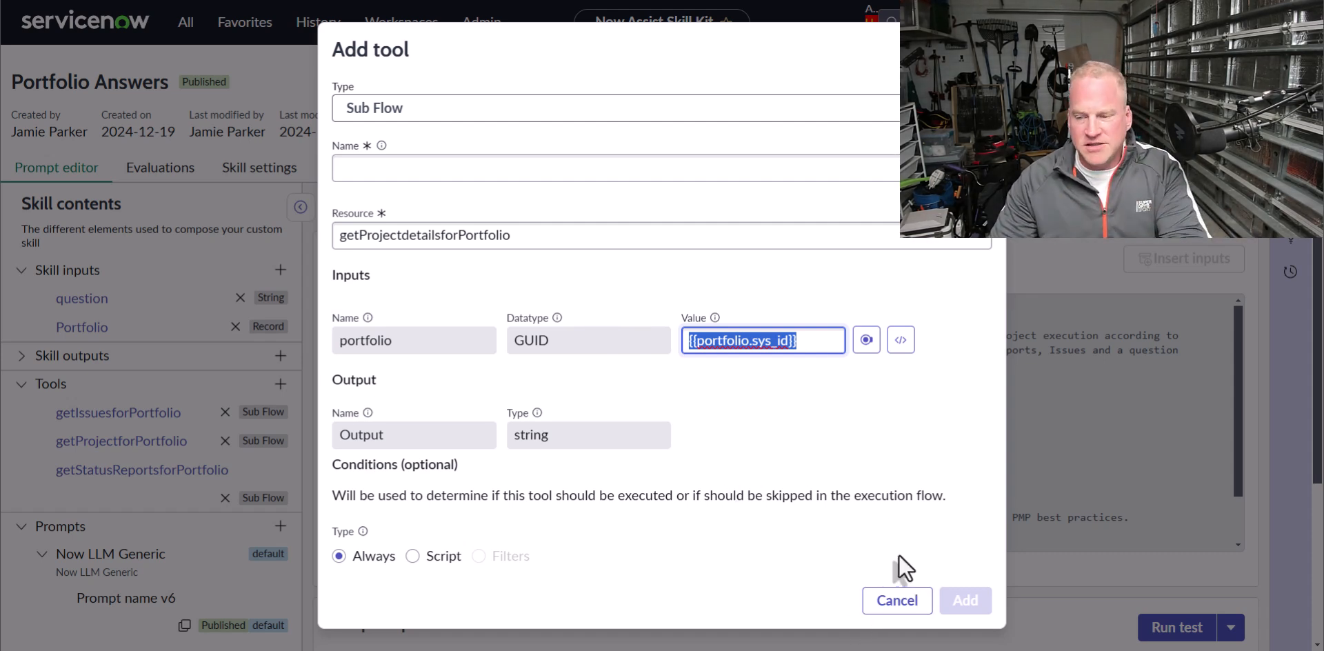
{"action": "left_click", "coordinate": [897, 600]}
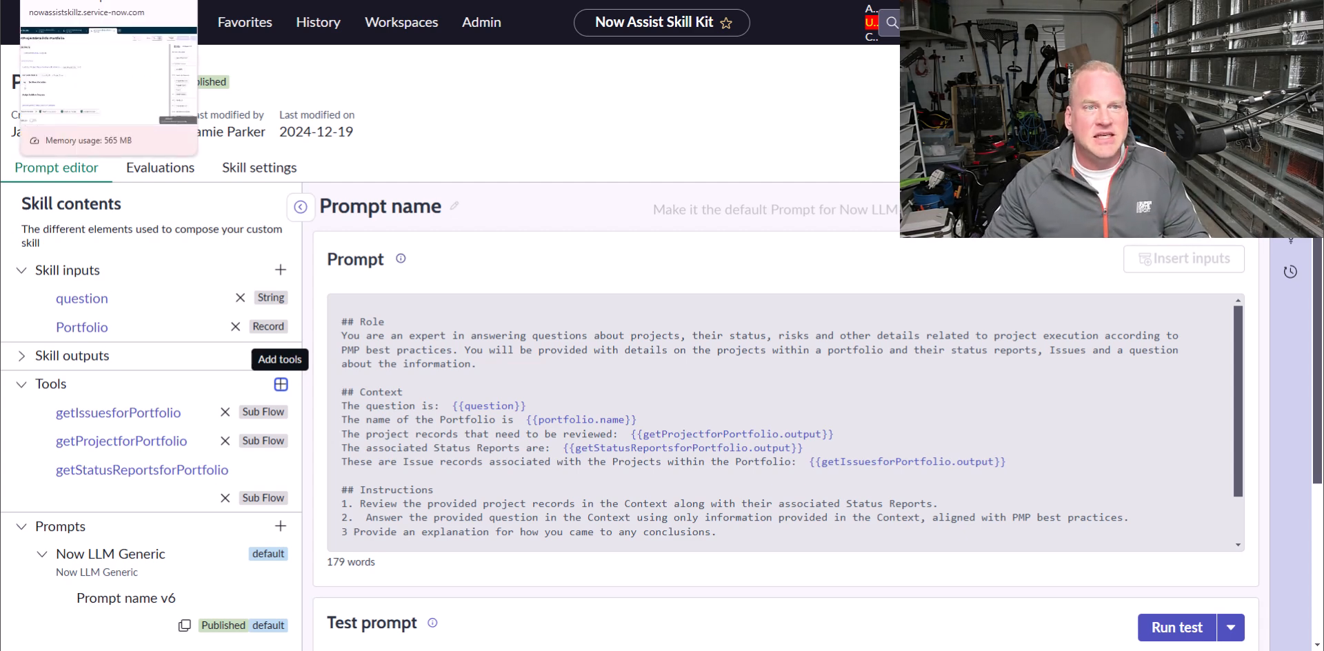
Switch to Workflow Studio and create an empty subflow named getSLAforIncident in the Global application
{"action": "left_click", "coordinate": [103, 1]}
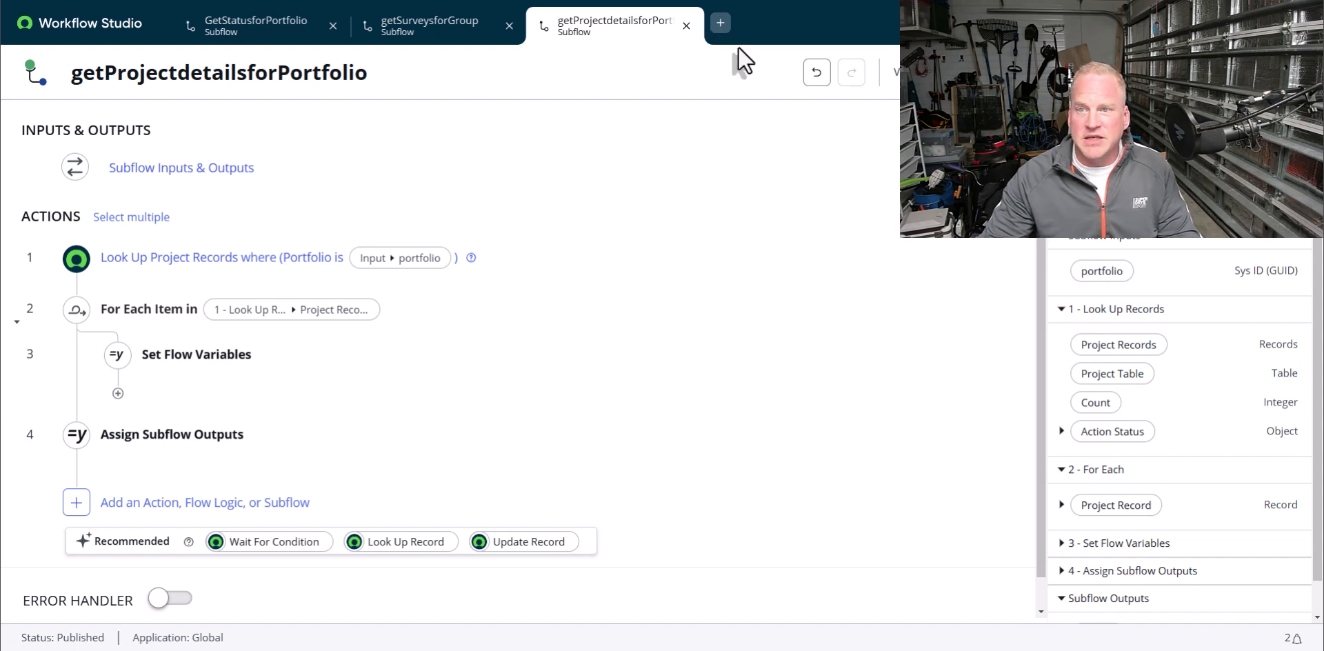
{"action": "left_click", "coordinate": [720, 23]}
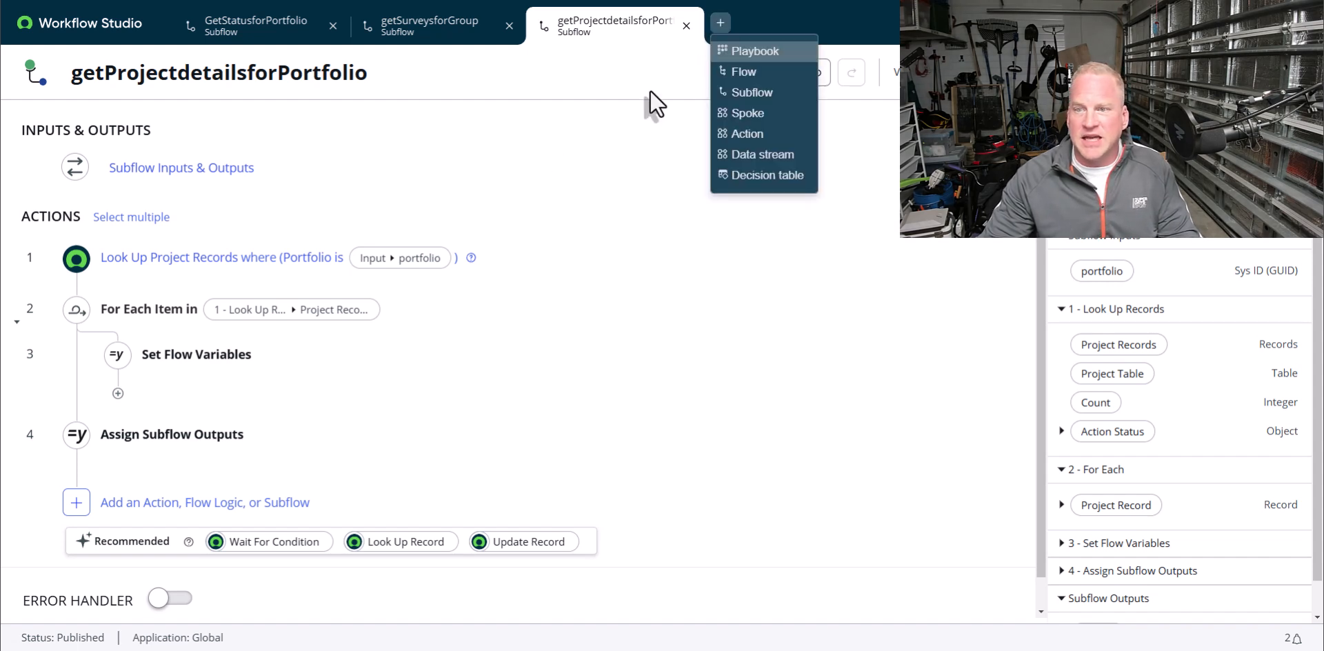
{"action": "left_click", "coordinate": [757, 95]}
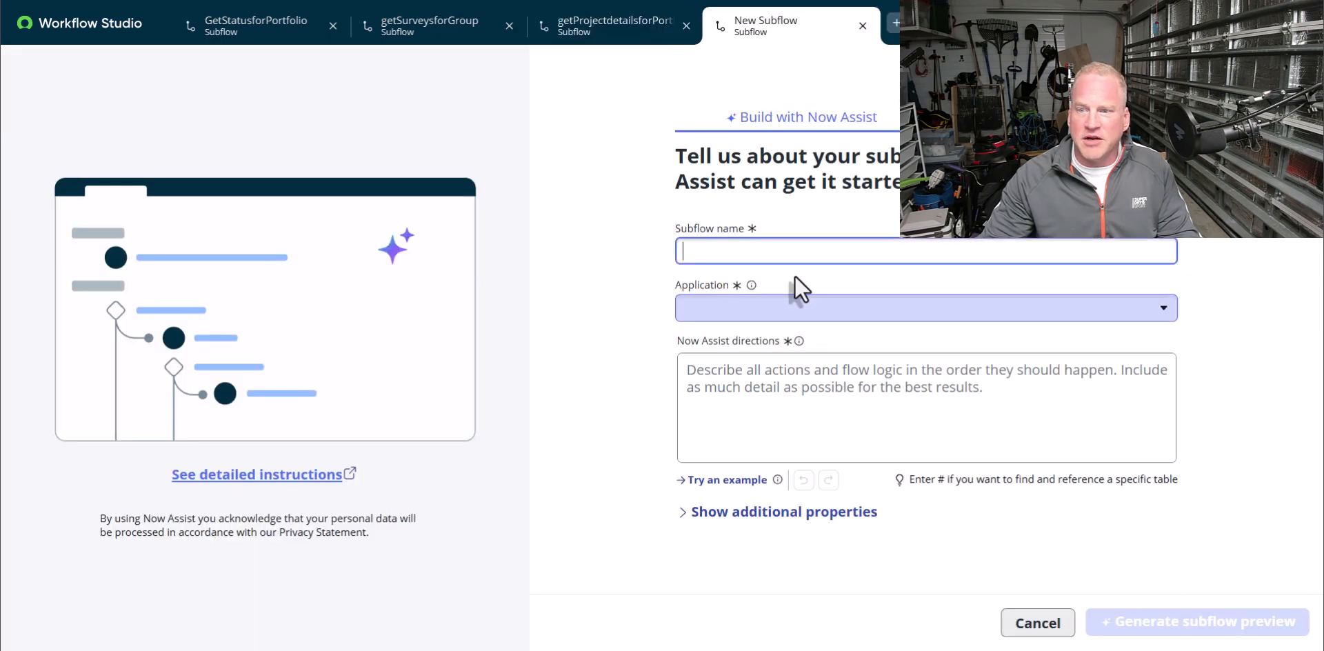
{"action": "left_click", "coordinate": [753, 261]}
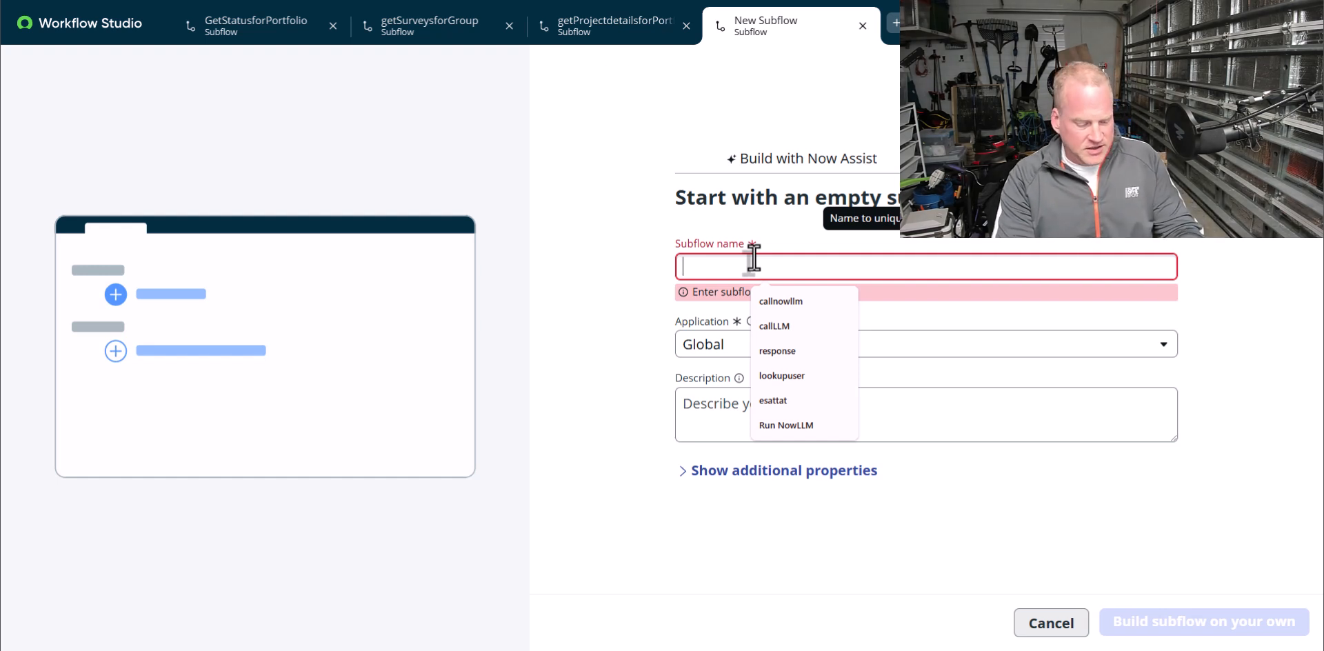
{"action": "type", "text": "getSLAforIncident"}
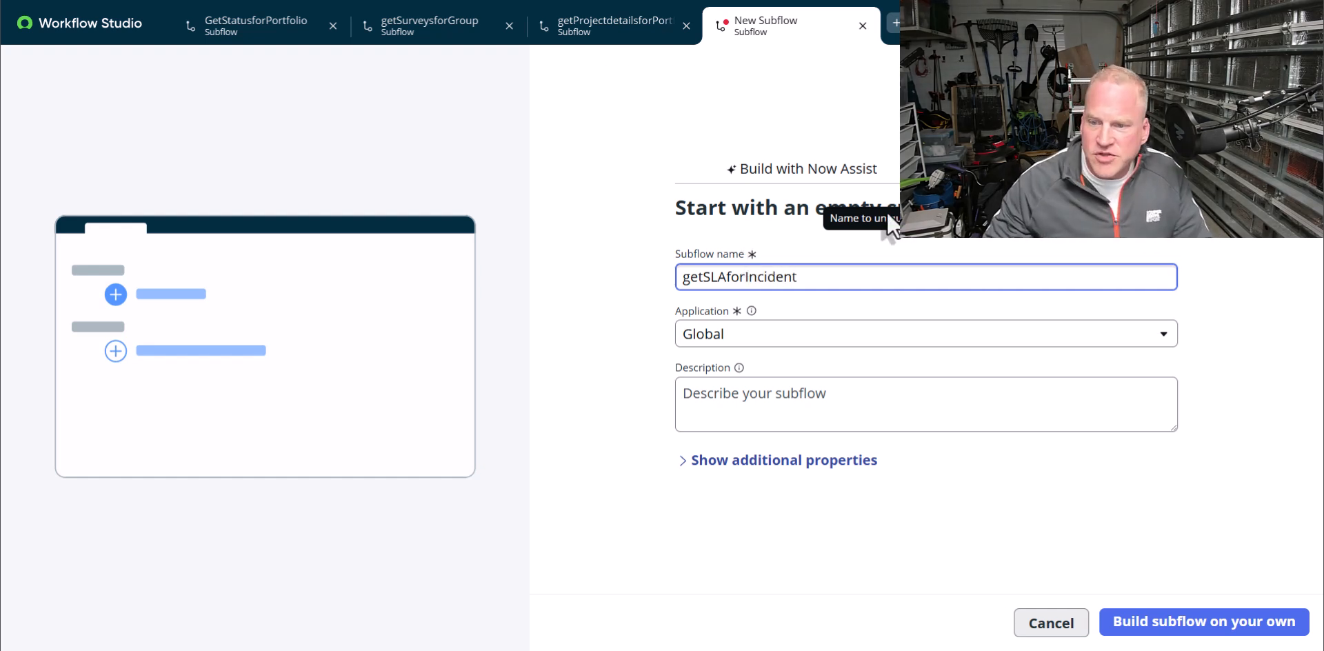
{"action": "left_click", "coordinate": [1132, 624]}
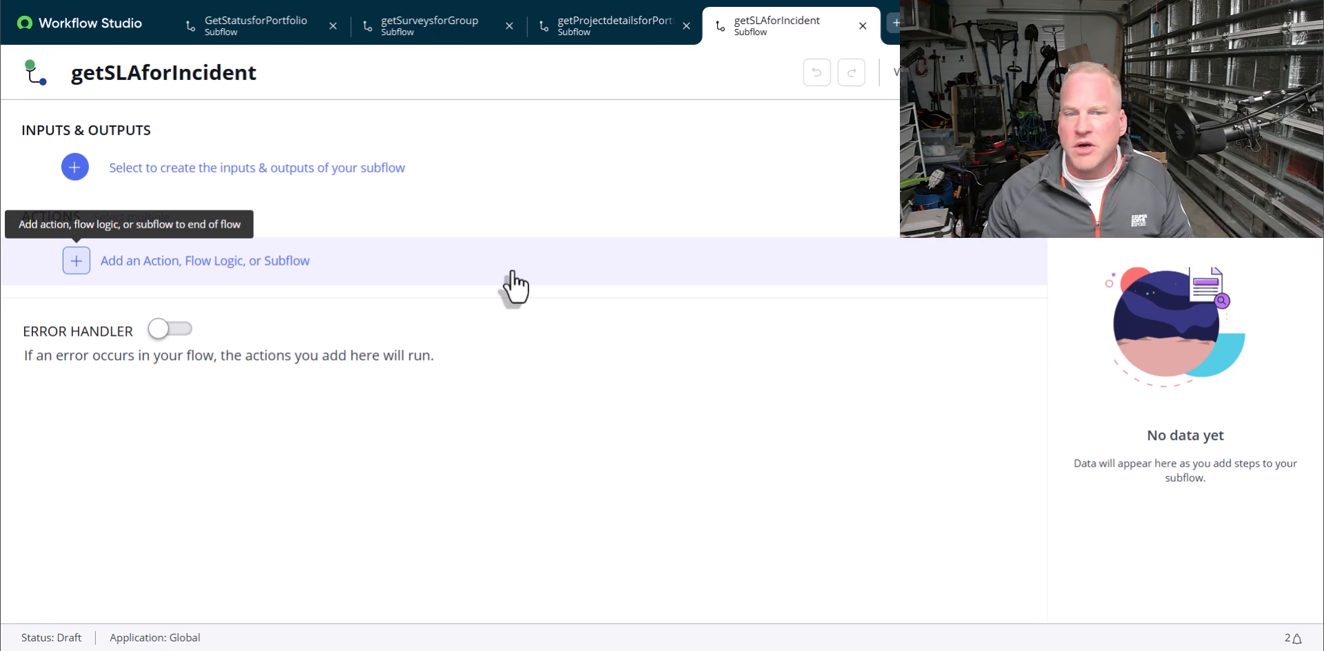
Add an input to the getSLAforIncident subflow with both label and name set to group
{"action": "left_click", "coordinate": [414, 172]}
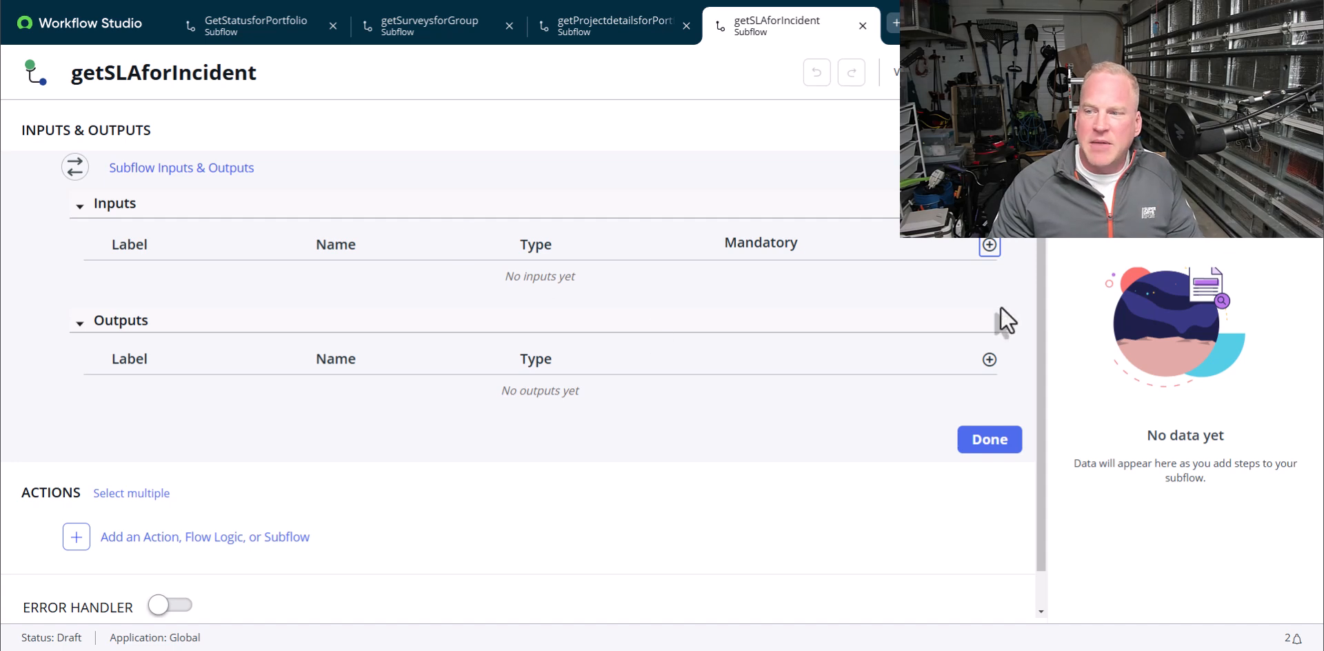
{"action": "left_click", "coordinate": [990, 245]}
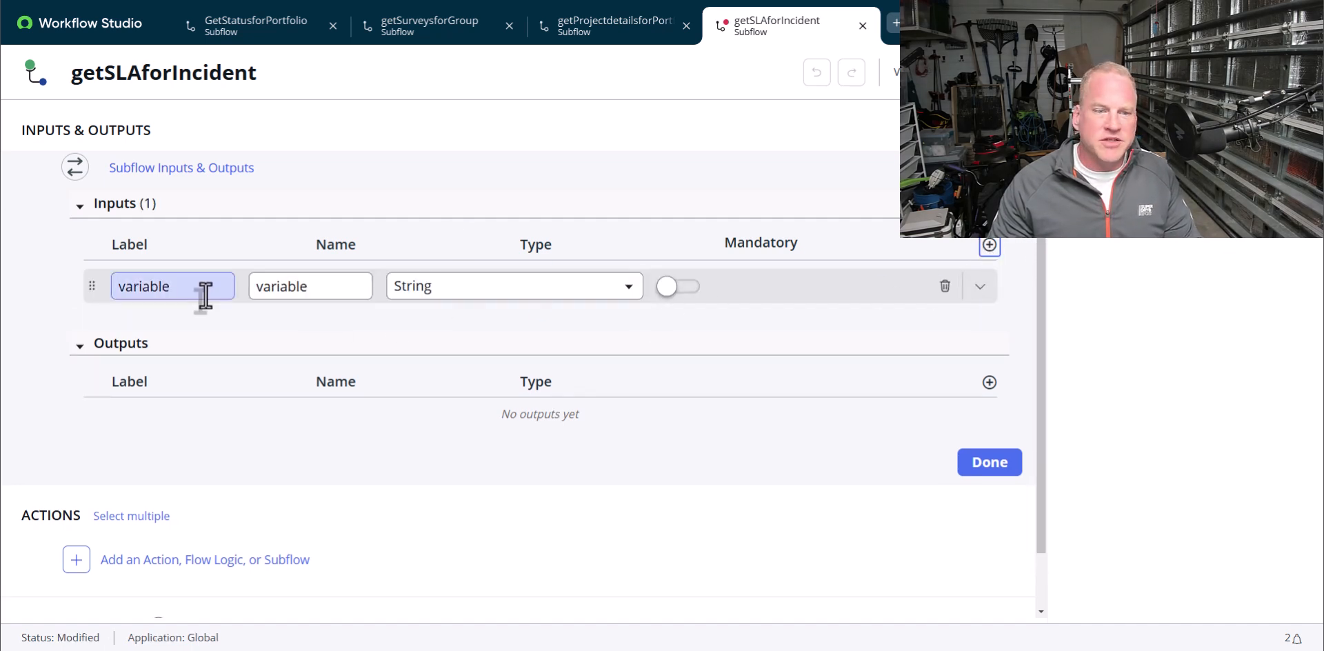
{"action": "left_click", "coordinate": [179, 287]}
{"action": "key", "text": "BackSpace"}
{"action": "key", "text": "BackSpace"}
{"action": "key", "text": "BackSpace"}
{"action": "key", "text": "BackSpace"}
{"action": "key", "text": "BackSpace"}
{"action": "key", "text": "BackSpace"}
{"action": "key", "text": "BackSpace"}
{"action": "key", "text": "BackSpace"}
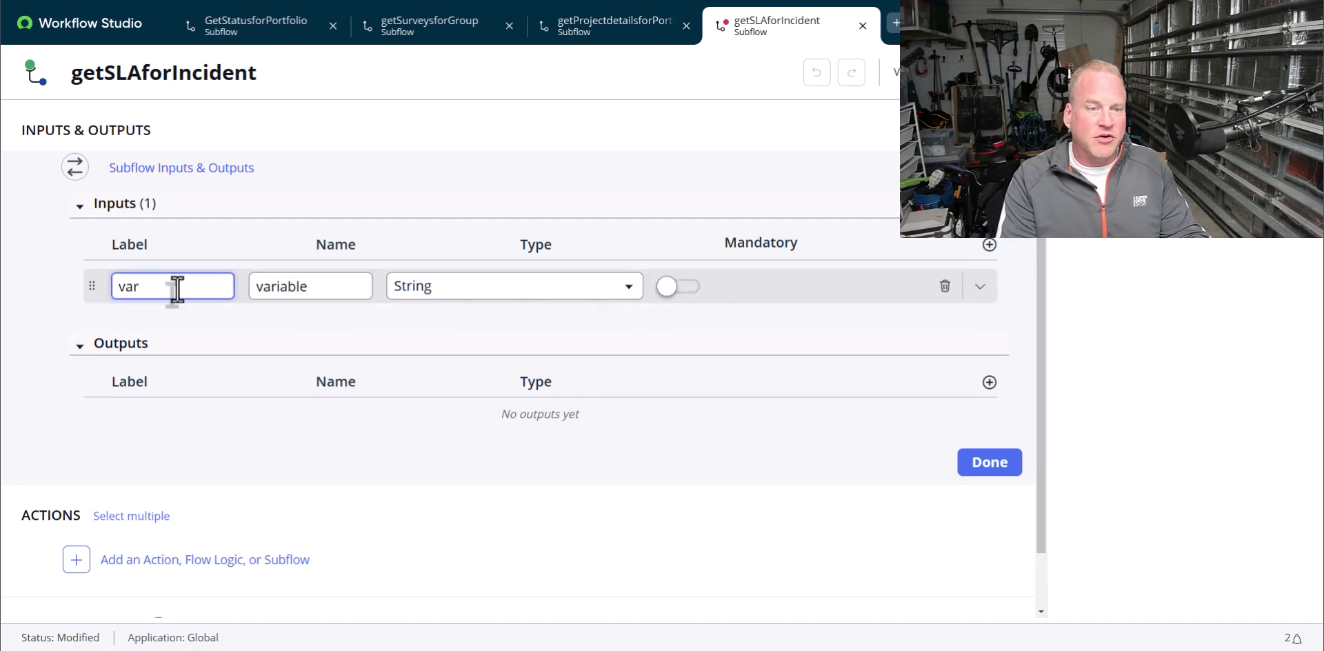
{"action": "type", "text": "variabgroup"}
{"action": "key", "text": "Tab"}
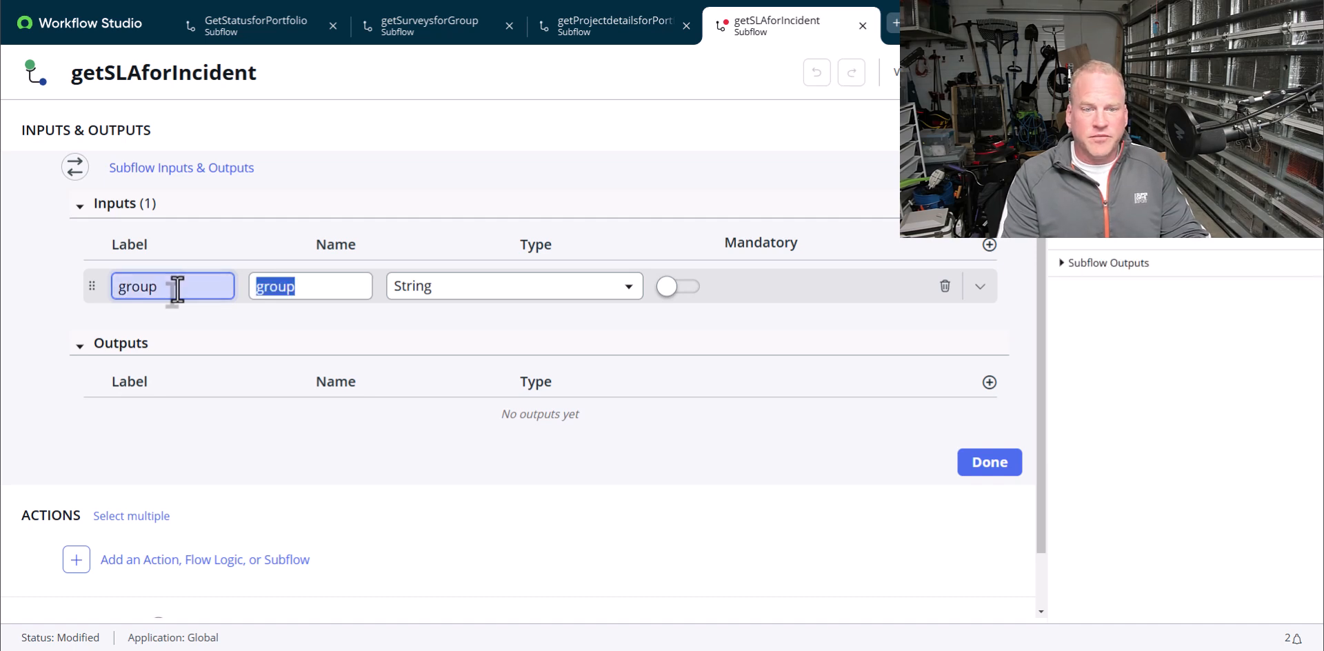
{"action": "key", "text": "Tab"}
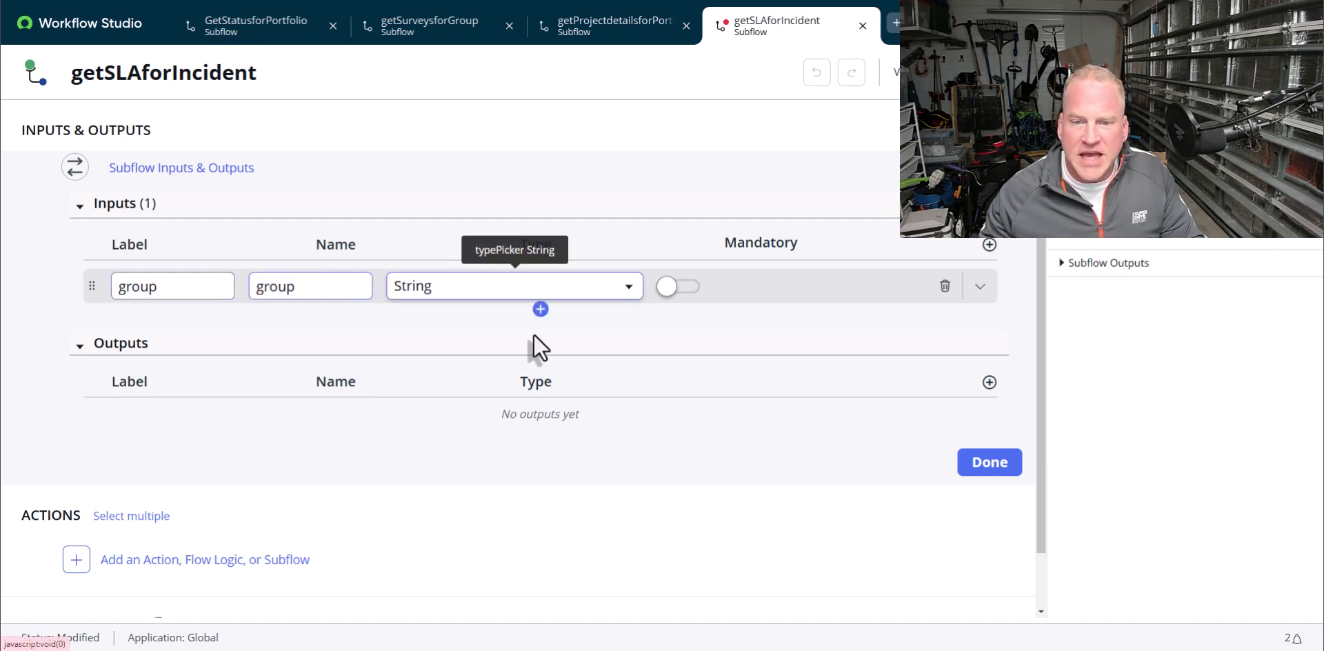
Set the group input's type to Sys ID (GUID) and add a String output to the subflow
{"action": "left_click", "coordinate": [626, 295]}
{"action": "type", "text": "sys"}
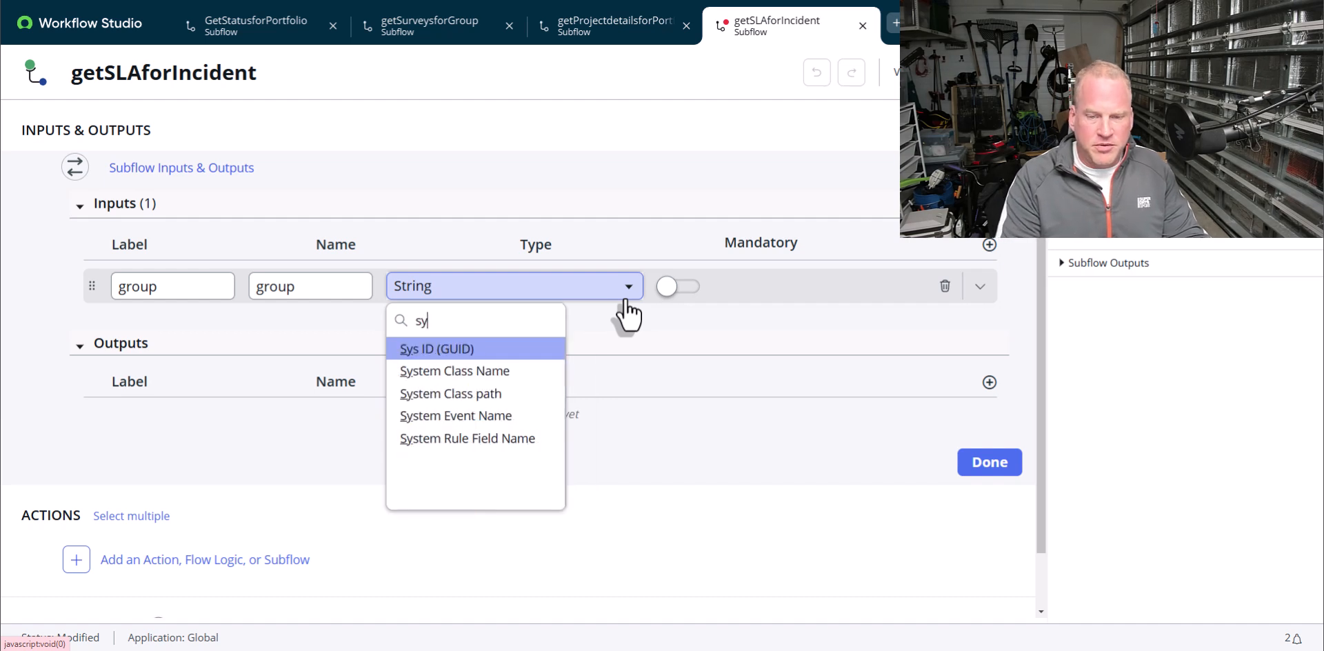
{"action": "left_click", "coordinate": [413, 350]}
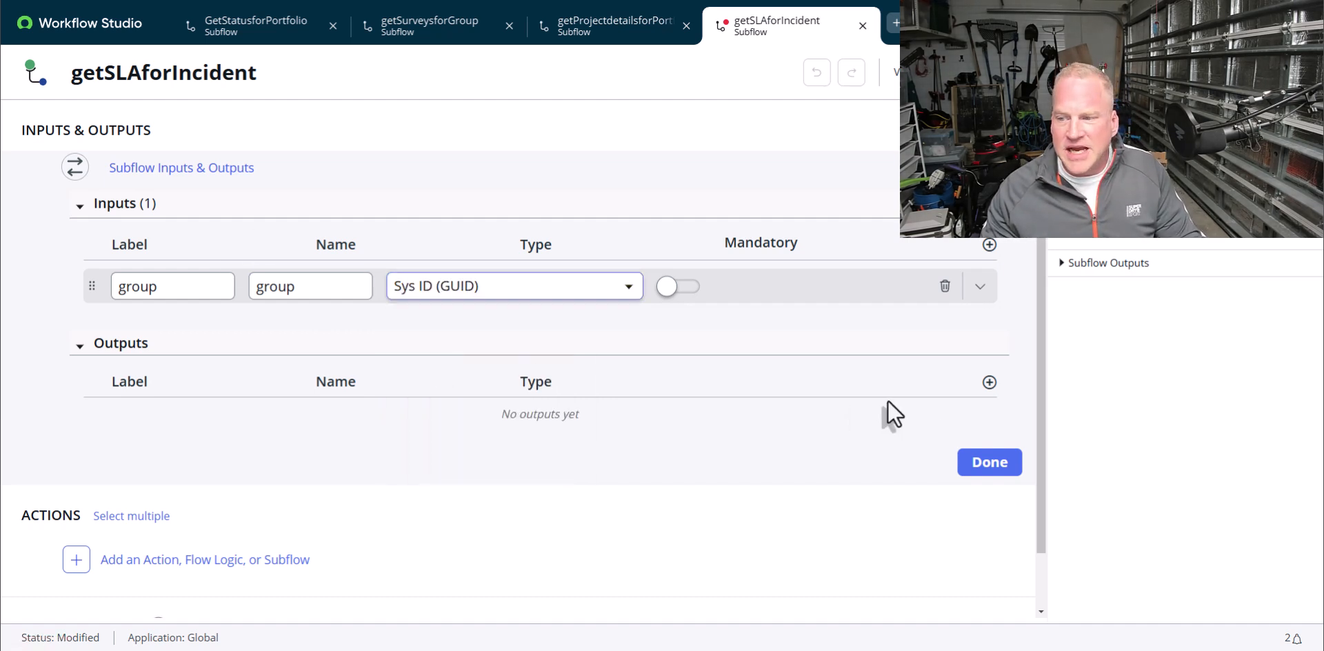
{"action": "left_click", "coordinate": [990, 382]}
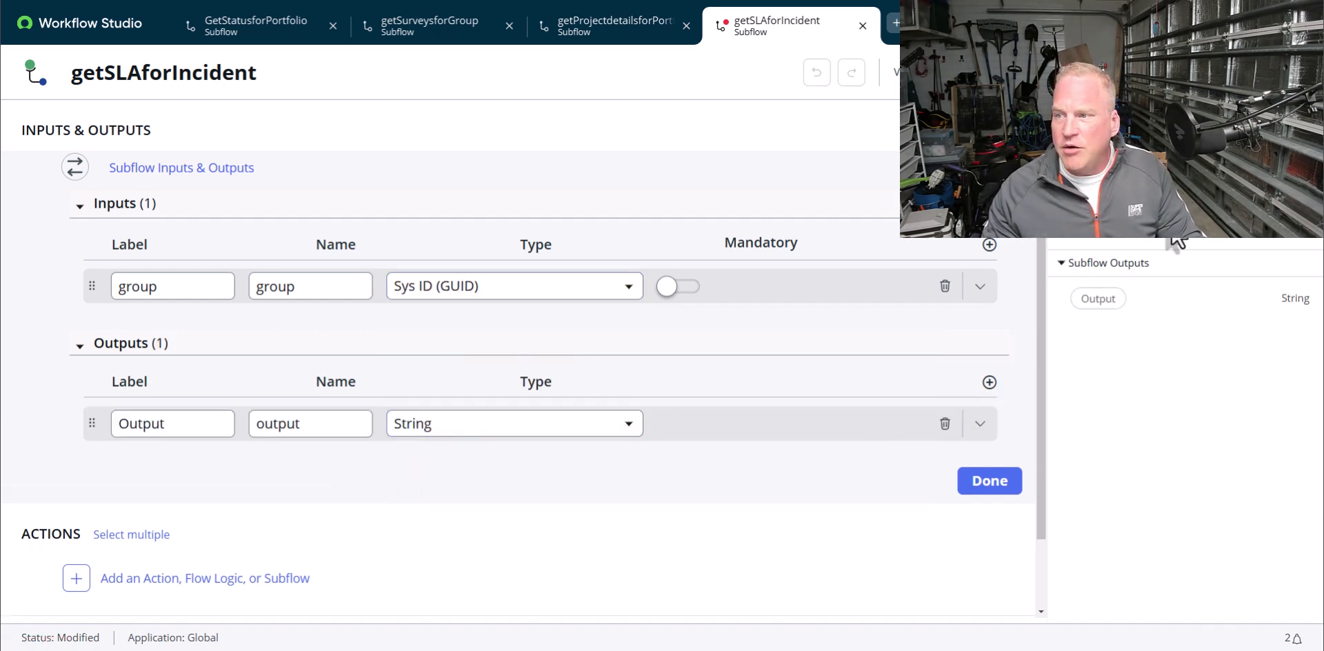
Add a String flow variable named aggr_response to the subflow, save it, and finish editing the subflow's inputs and outputs
{"action": "left_click", "coordinate": [1254, 72]}
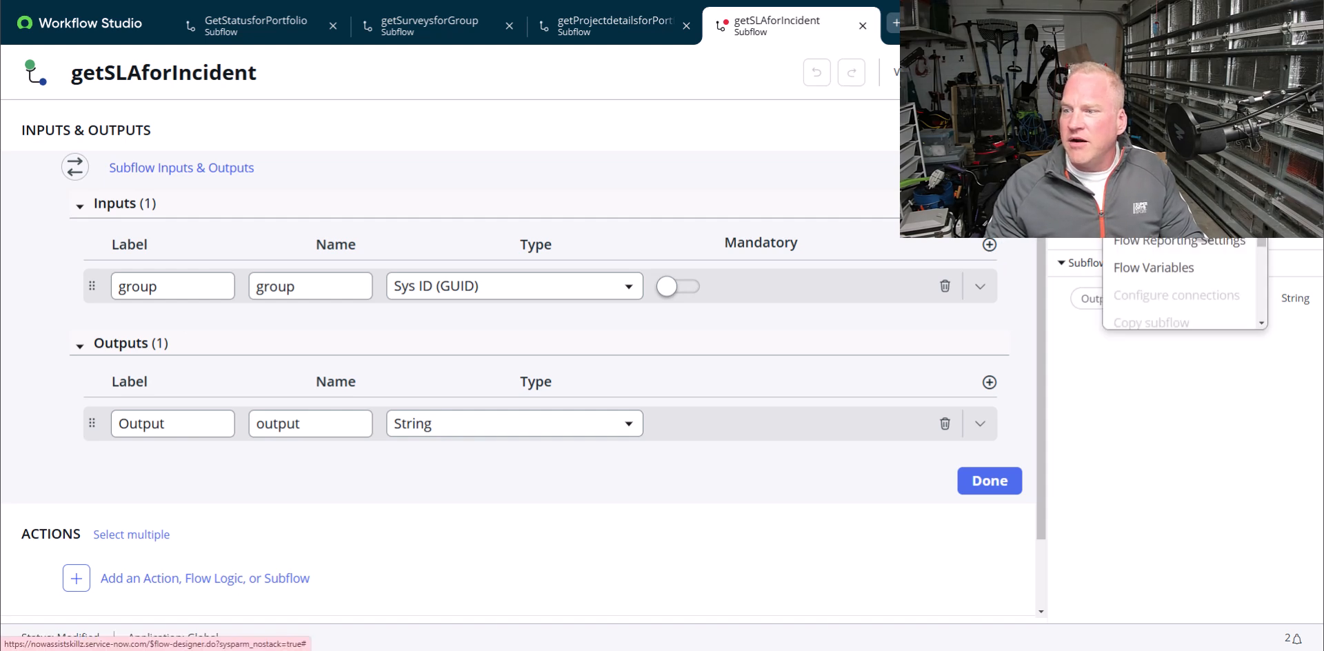
{"action": "left_click", "coordinate": [1172, 273]}
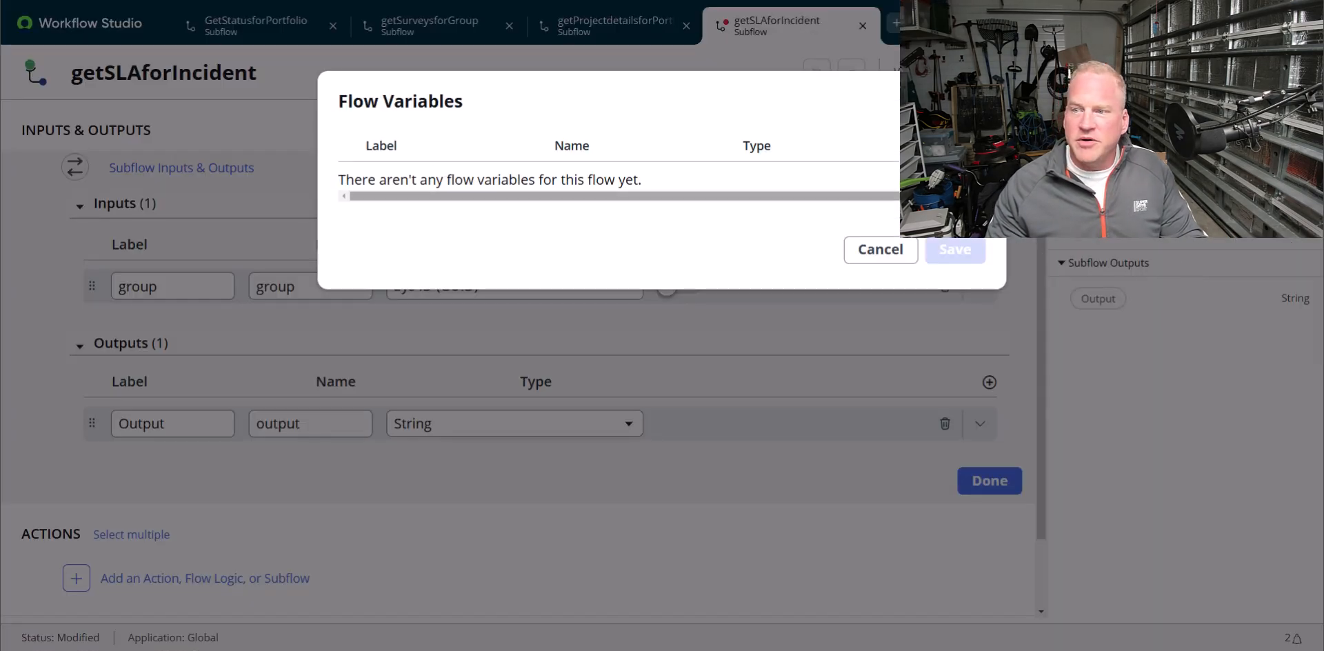
{"action": "left_click", "coordinate": [978, 146]}
{"action": "left_click_drag", "start_coordinate": [439, 187], "coordinate": [275, 178]}
{"action": "type", "text": "aggr_resp"}
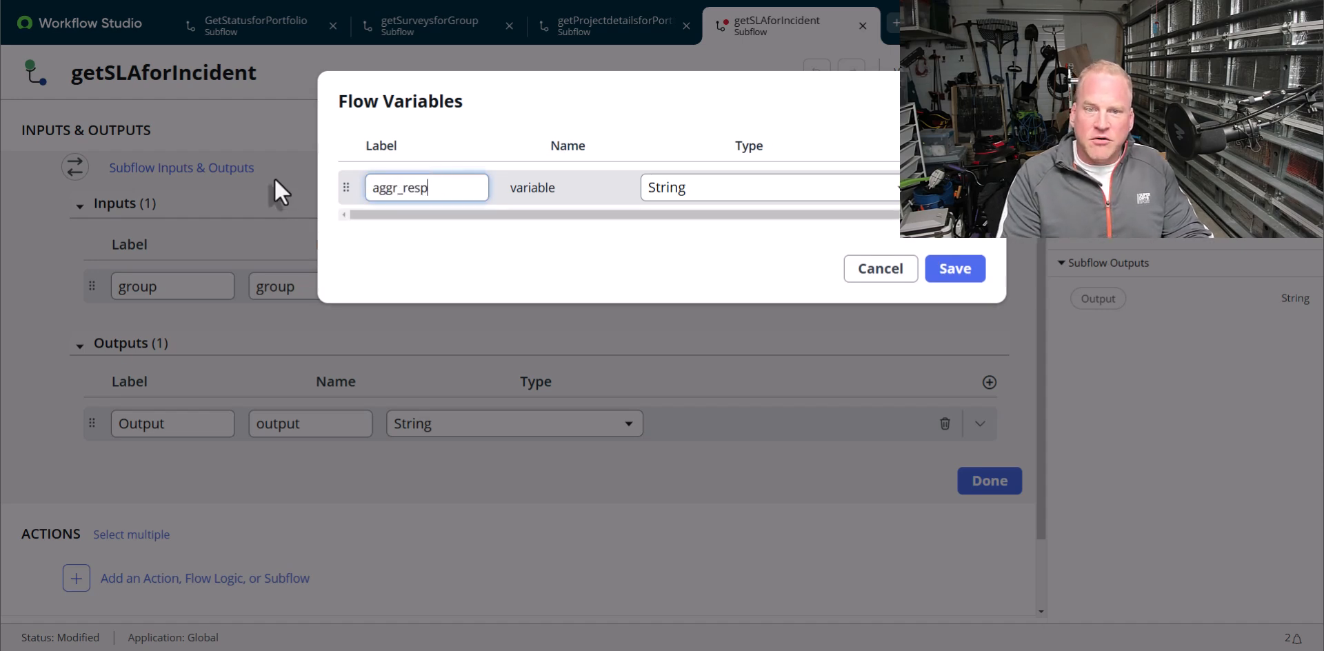
{"action": "type", "text": "onse"}
{"action": "left_click", "coordinate": [514, 155]}
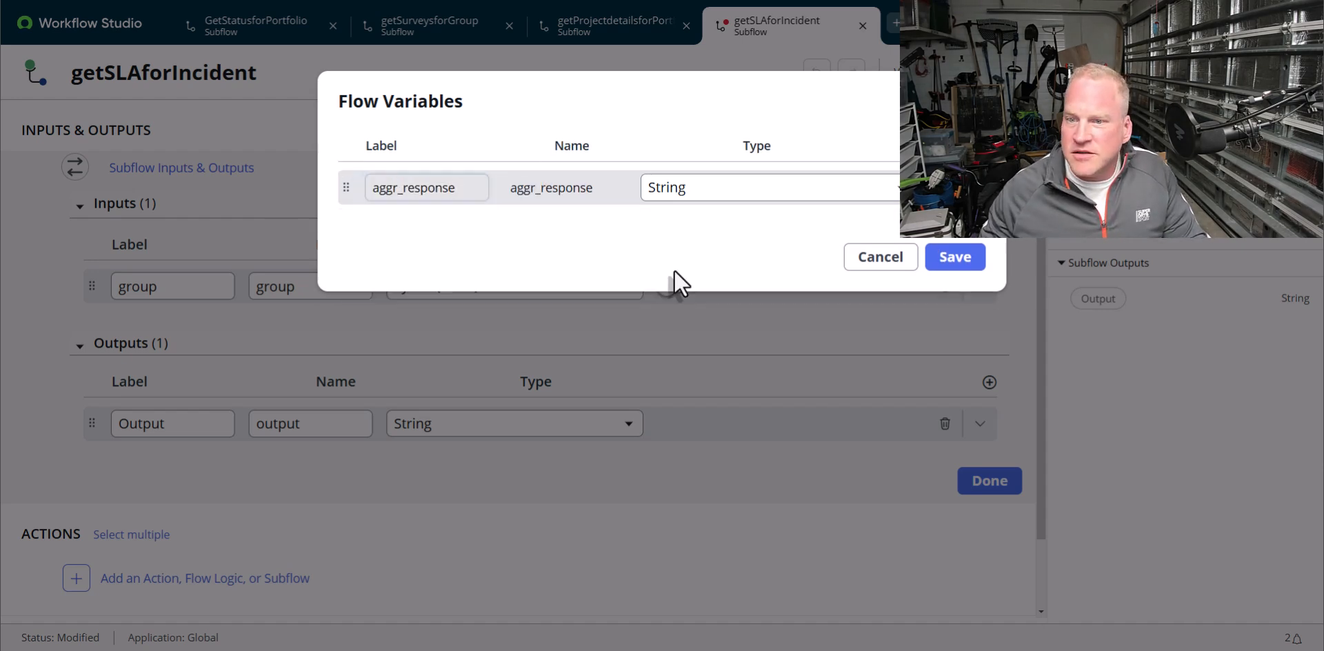
{"action": "left_click", "coordinate": [958, 268]}
{"action": "left_click", "coordinate": [962, 479]}
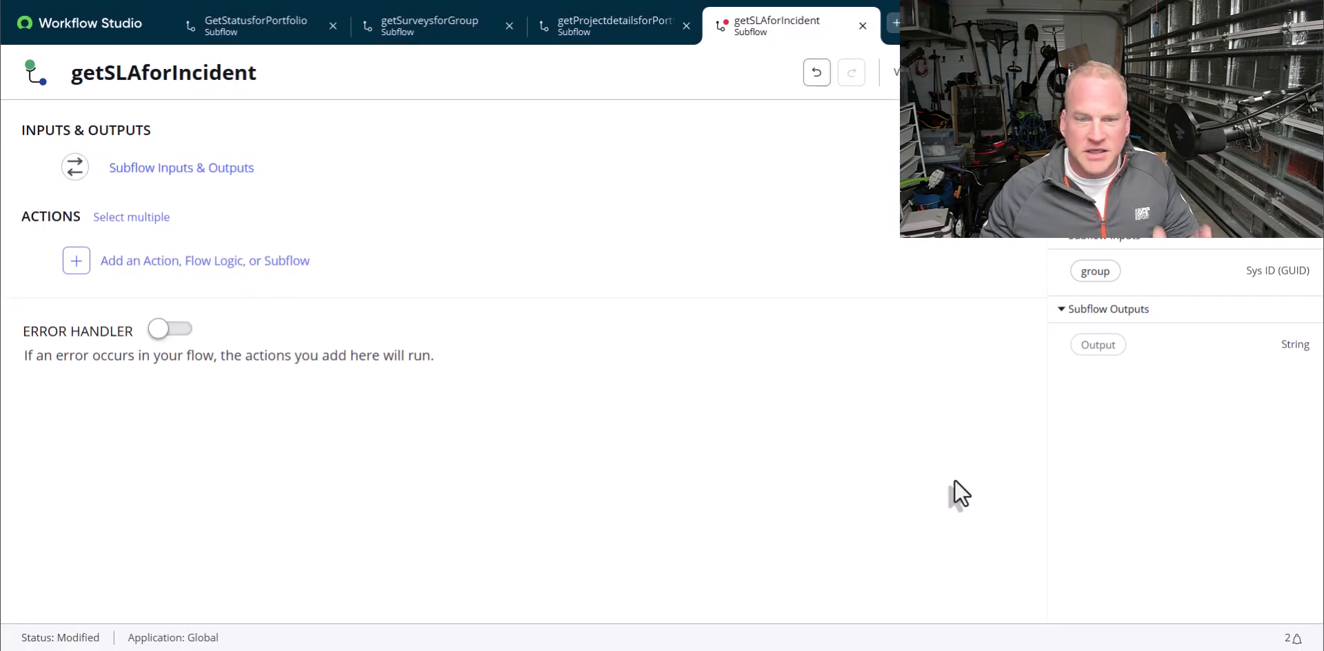
{"action": "left_click", "coordinate": [144, 266]}
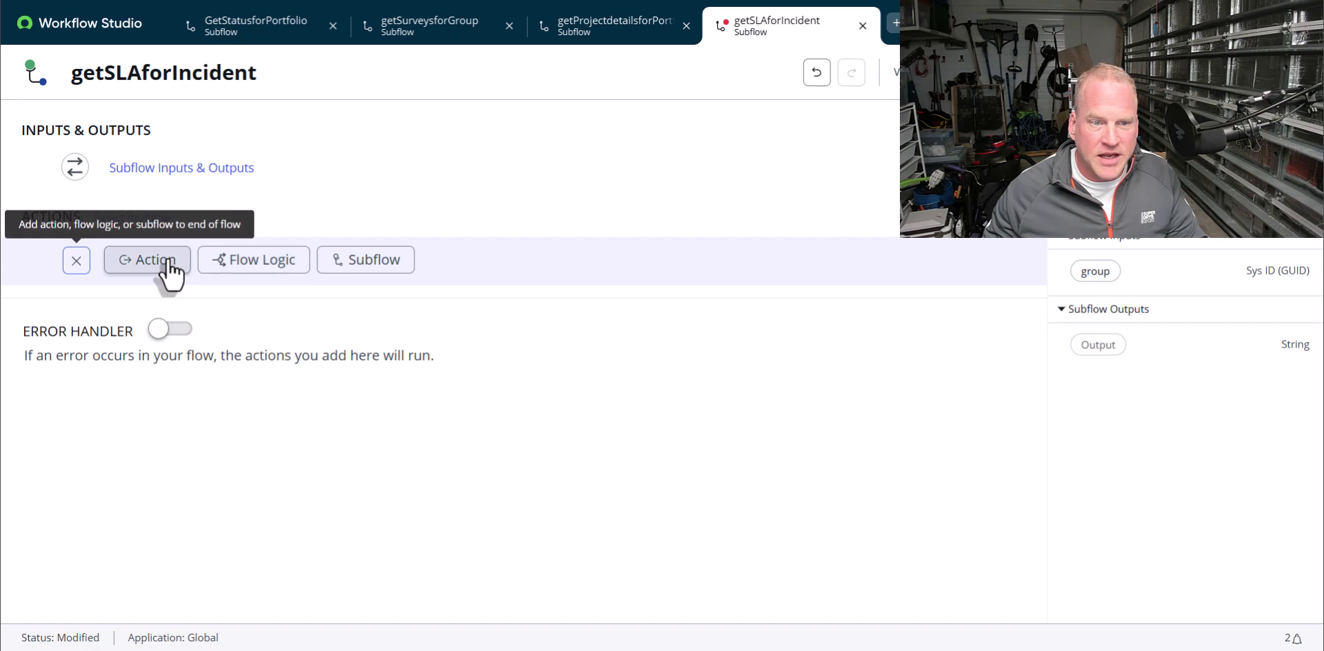
{"action": "left_click", "coordinate": [168, 266]}
{"action": "left_click", "coordinate": [222, 293]}
{"action": "type", "text": "lo"}
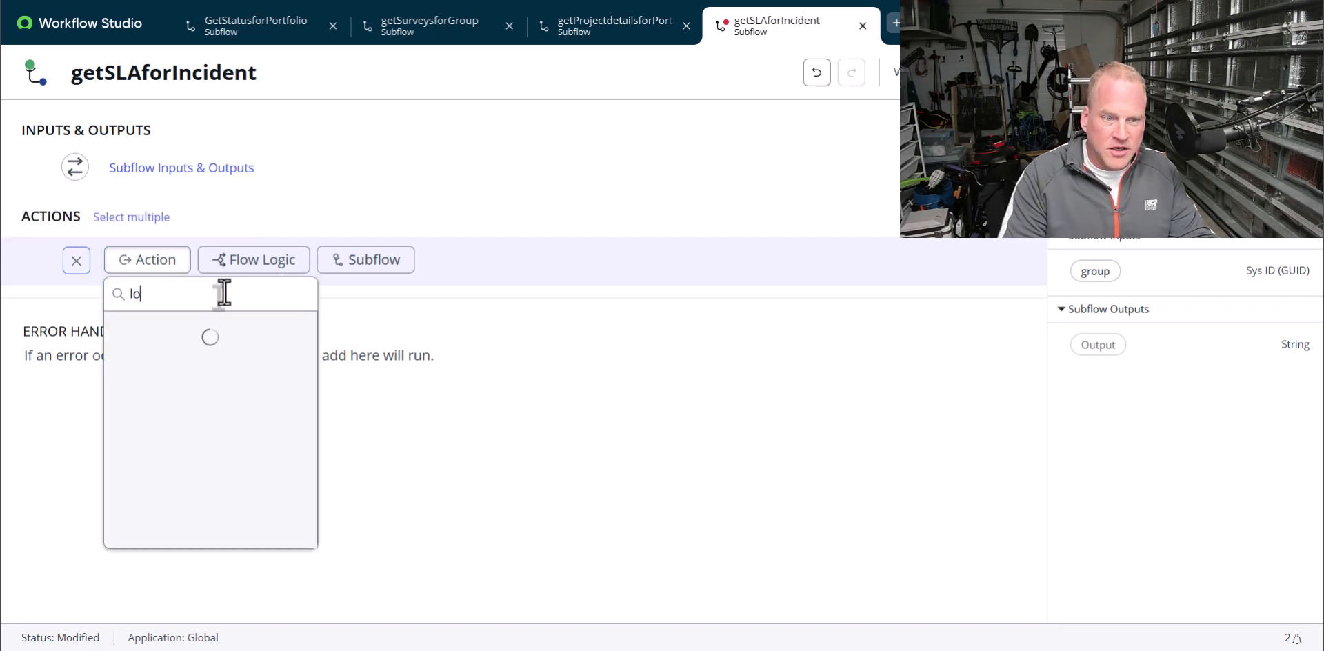
{"action": "type", "text": "ok up records"}
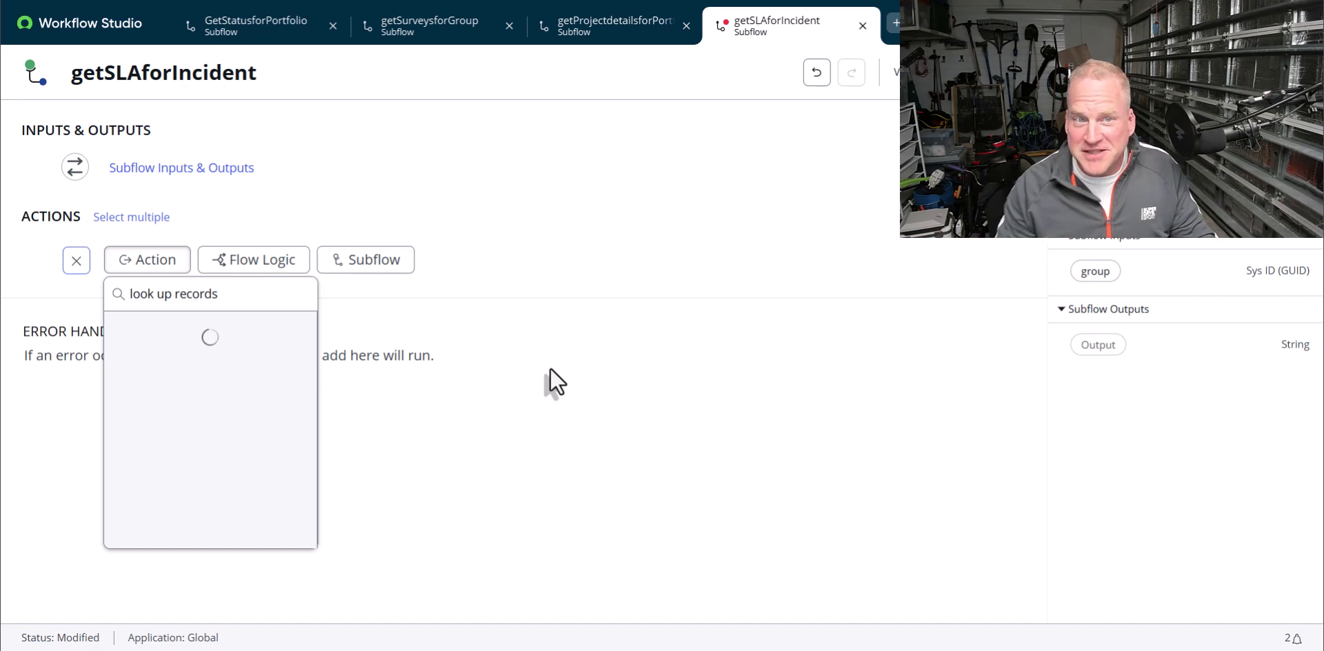
{"action": "left_click", "coordinate": [449, 304]}
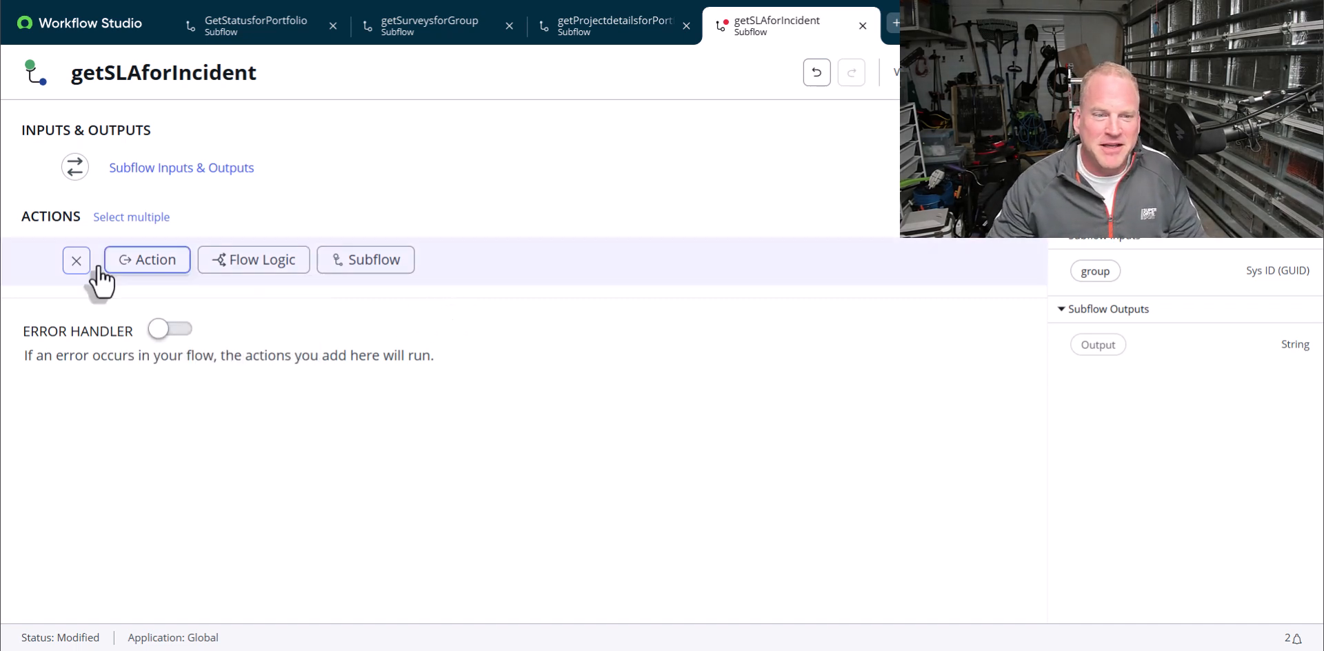
{"action": "left_click", "coordinate": [147, 260]}
{"action": "left_click", "coordinate": [157, 295]}
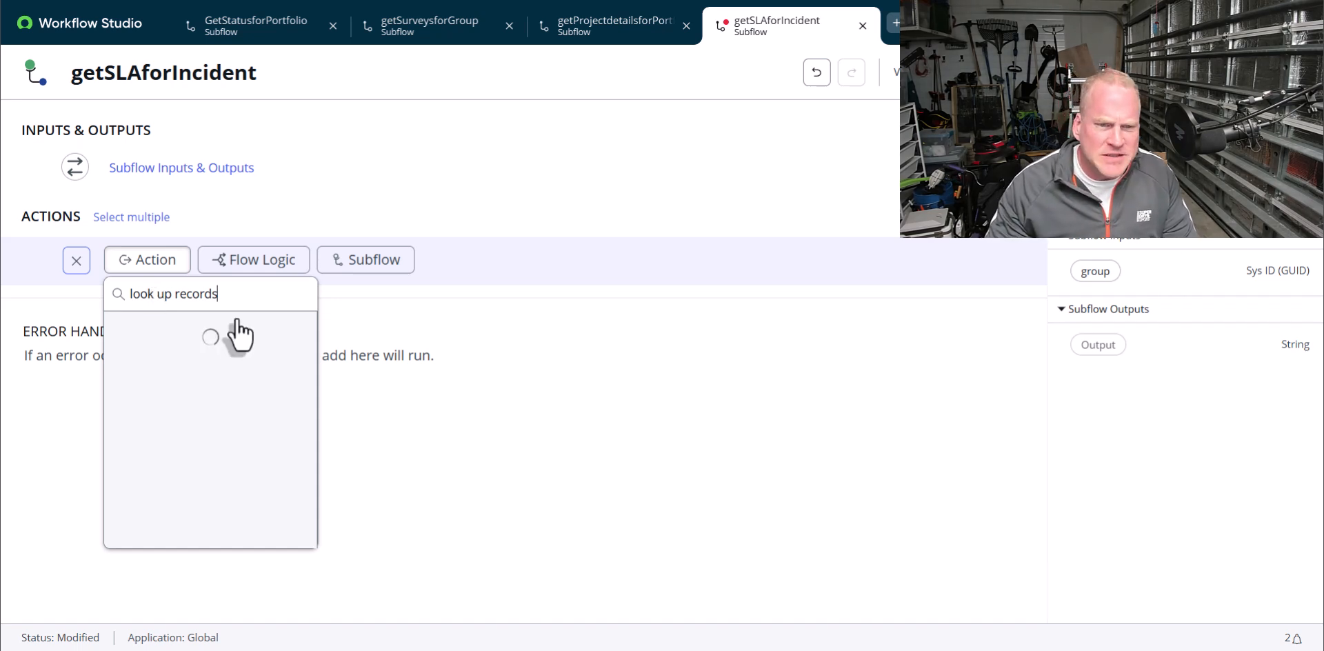
{"action": "left_click_drag", "start_coordinate": [223, 298], "coordinate": [67, 312]}
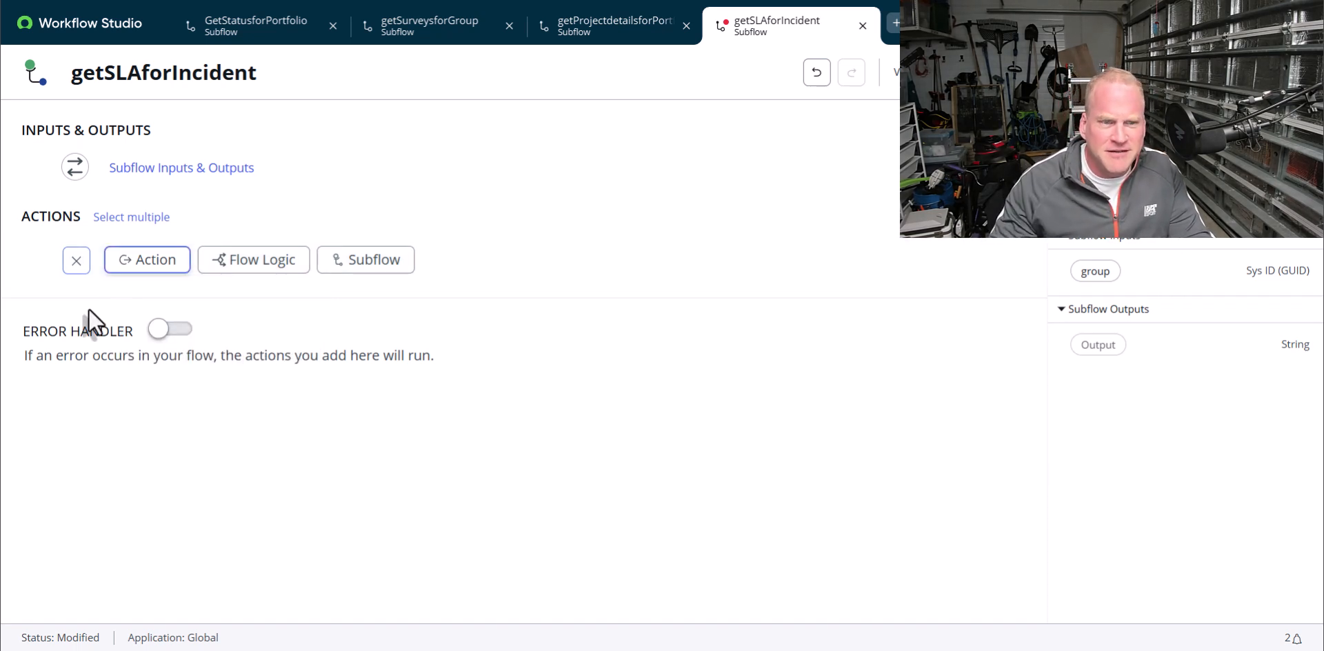
{"action": "left_click", "coordinate": [140, 265]}
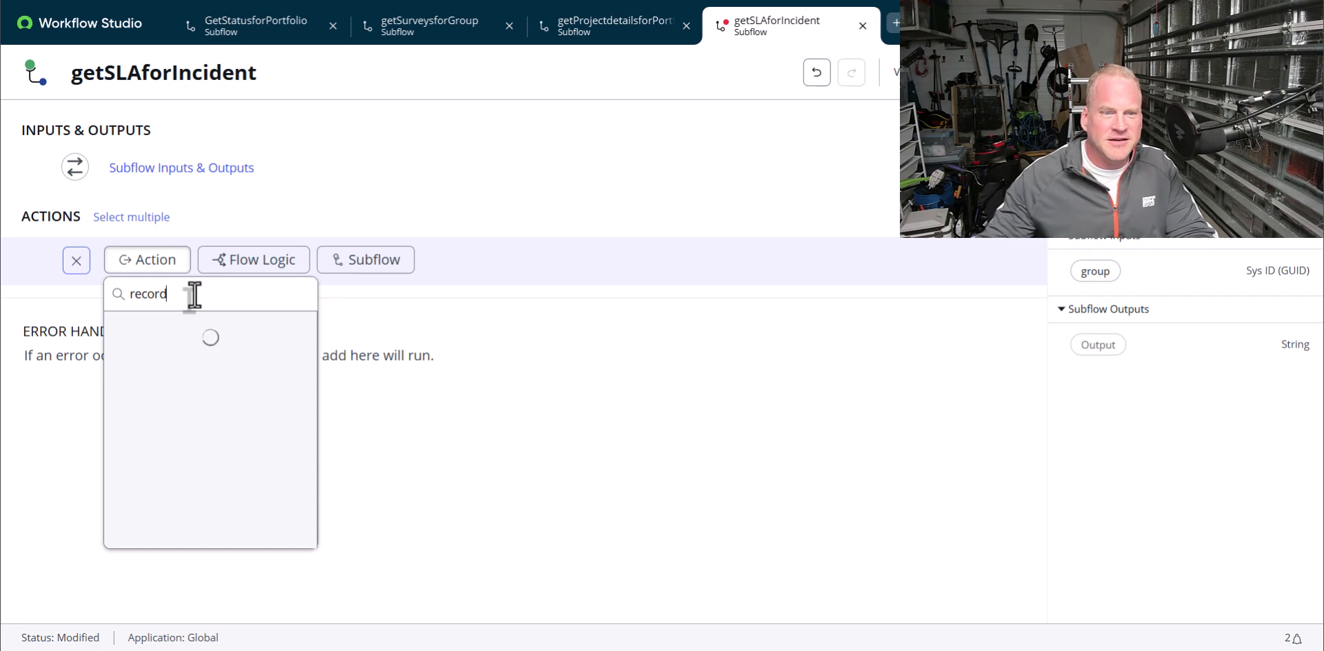
{"action": "left_click", "coordinate": [164, 220]}
{"action": "left_click", "coordinate": [152, 218]}
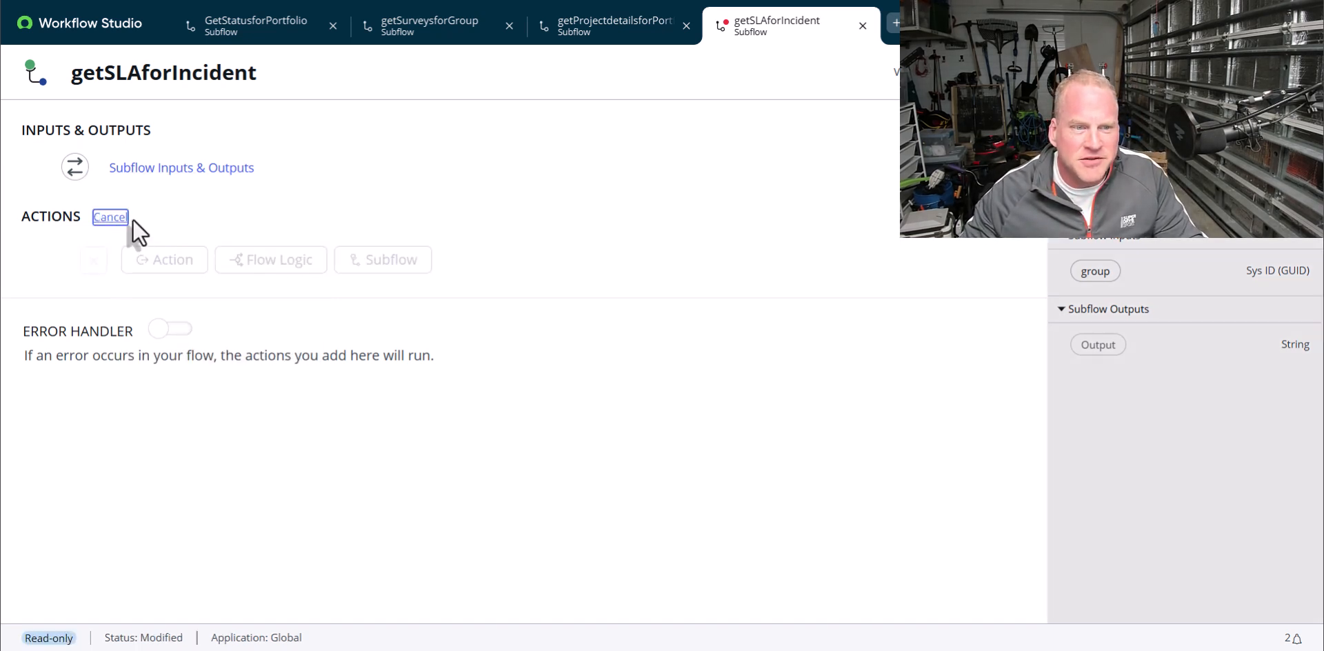
{"action": "left_click", "coordinate": [133, 218]}
{"action": "left_click", "coordinate": [131, 261]}
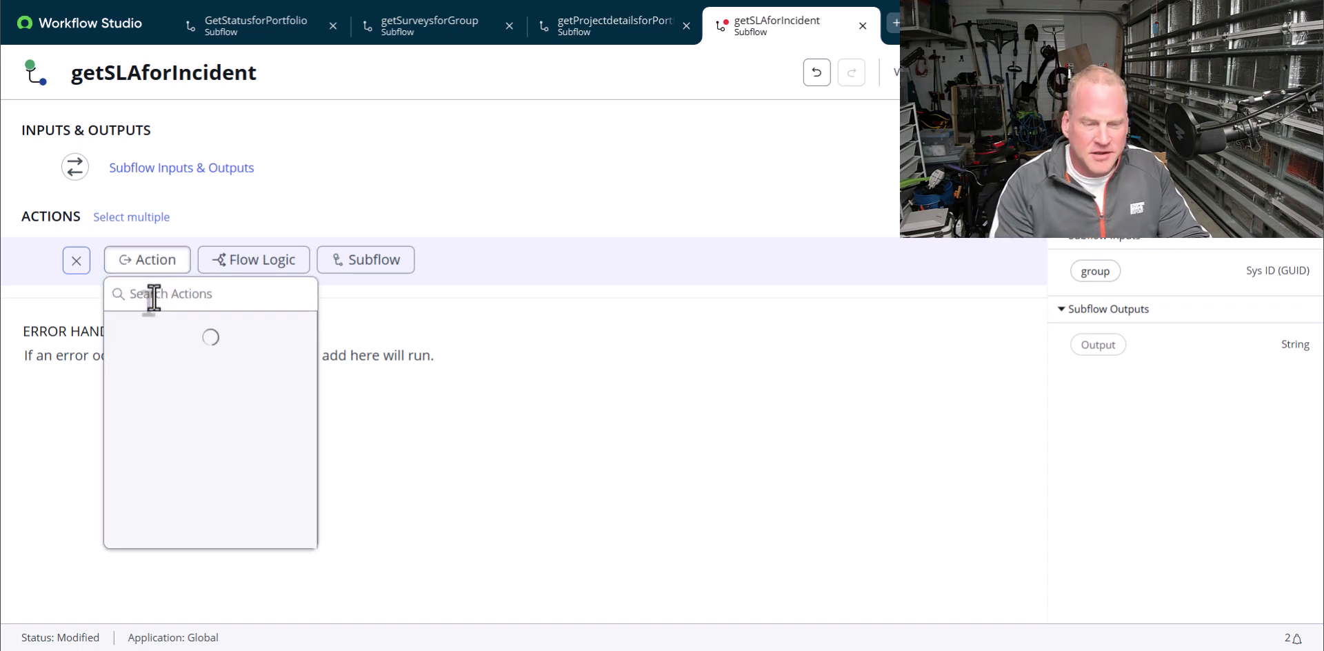
{"action": "type", "text": "look"}
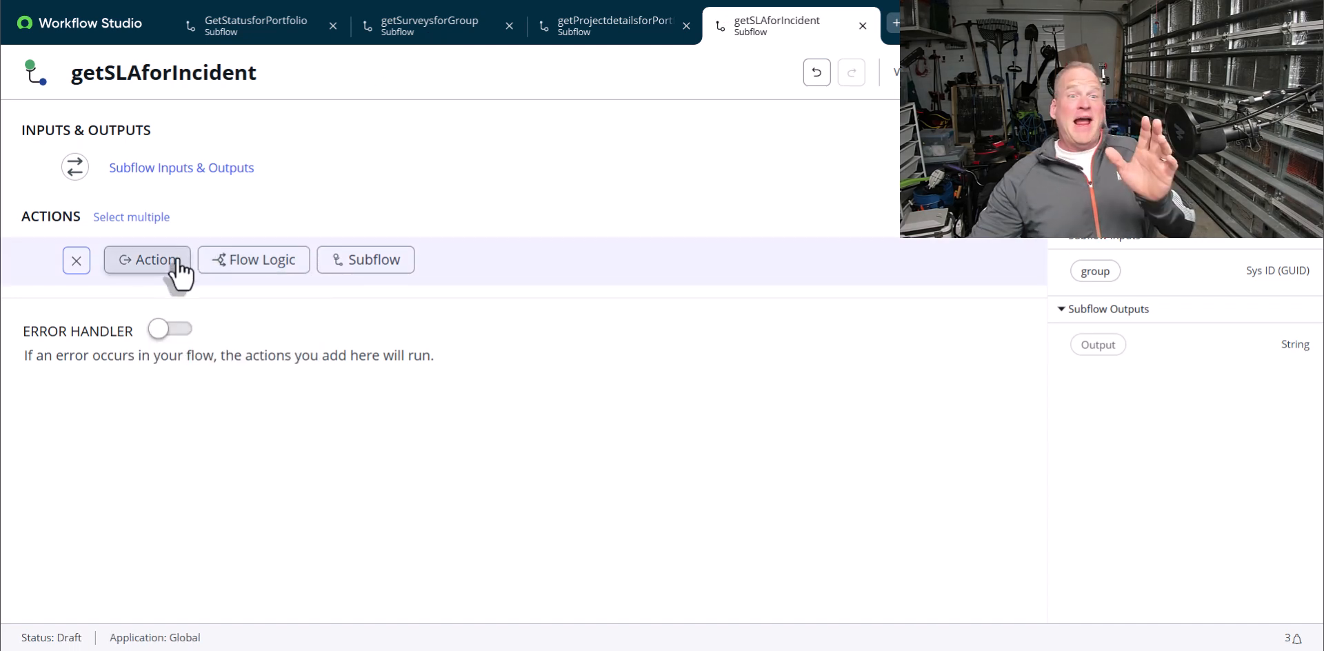
Add a Look Up Records action to the subflow and set its table to Incident SLA [incident_sla]
{"action": "left_click", "coordinate": [178, 267]}
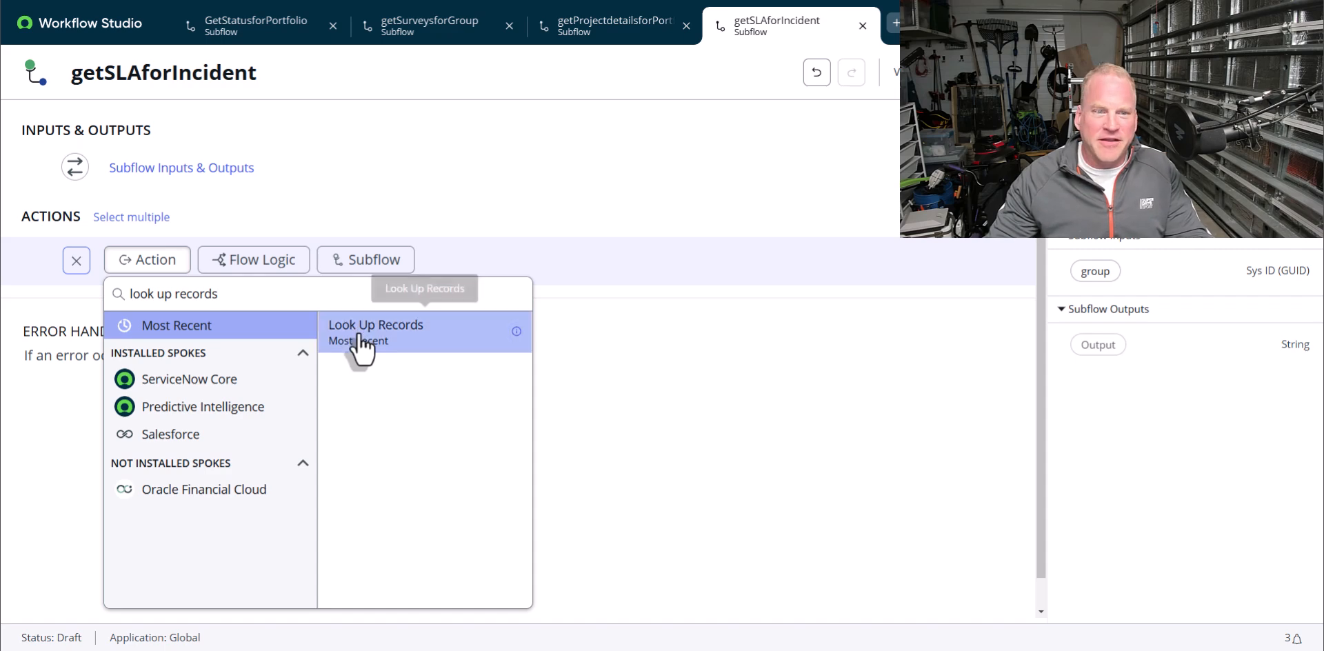
{"action": "left_click", "coordinate": [356, 343]}
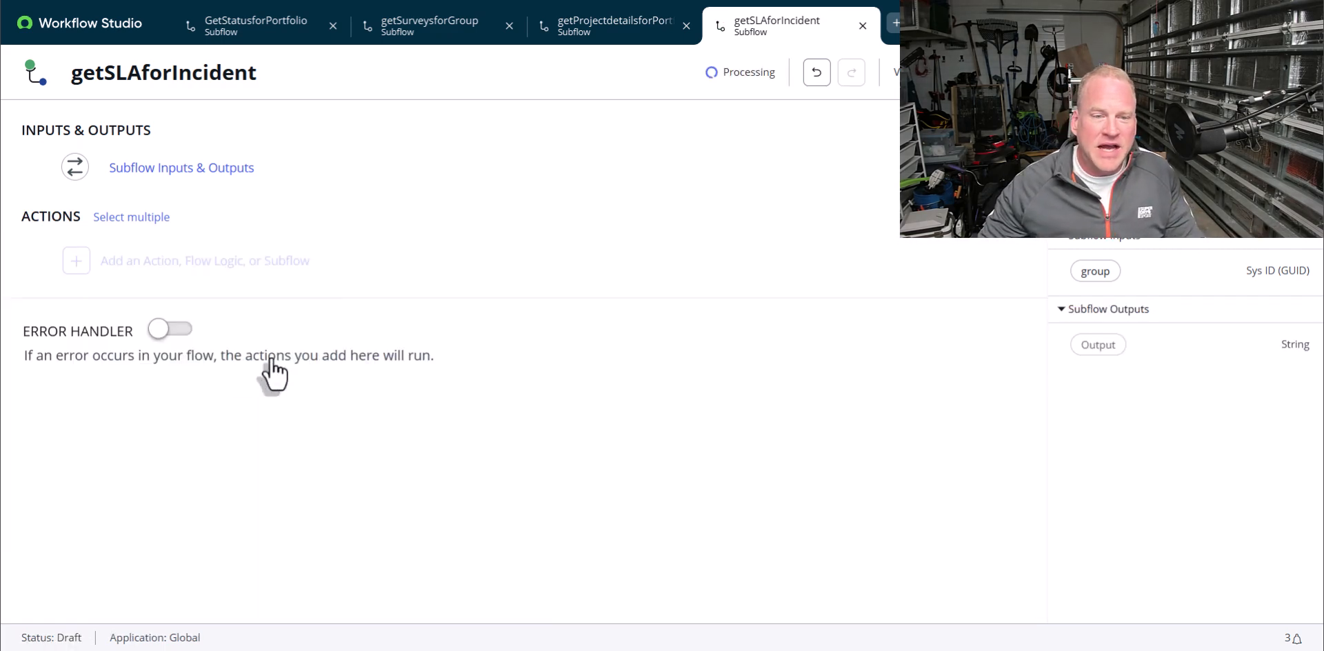
{"action": "left_click", "coordinate": [268, 350]}
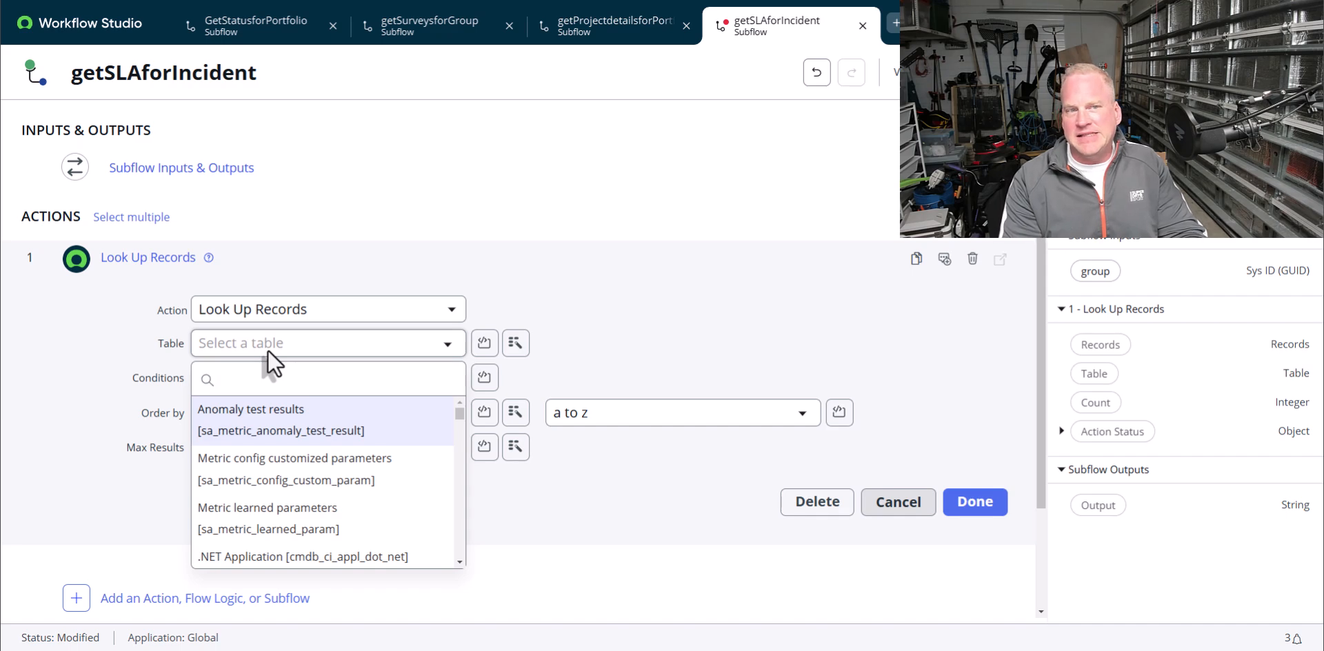
{"action": "type", "text": "sla"}
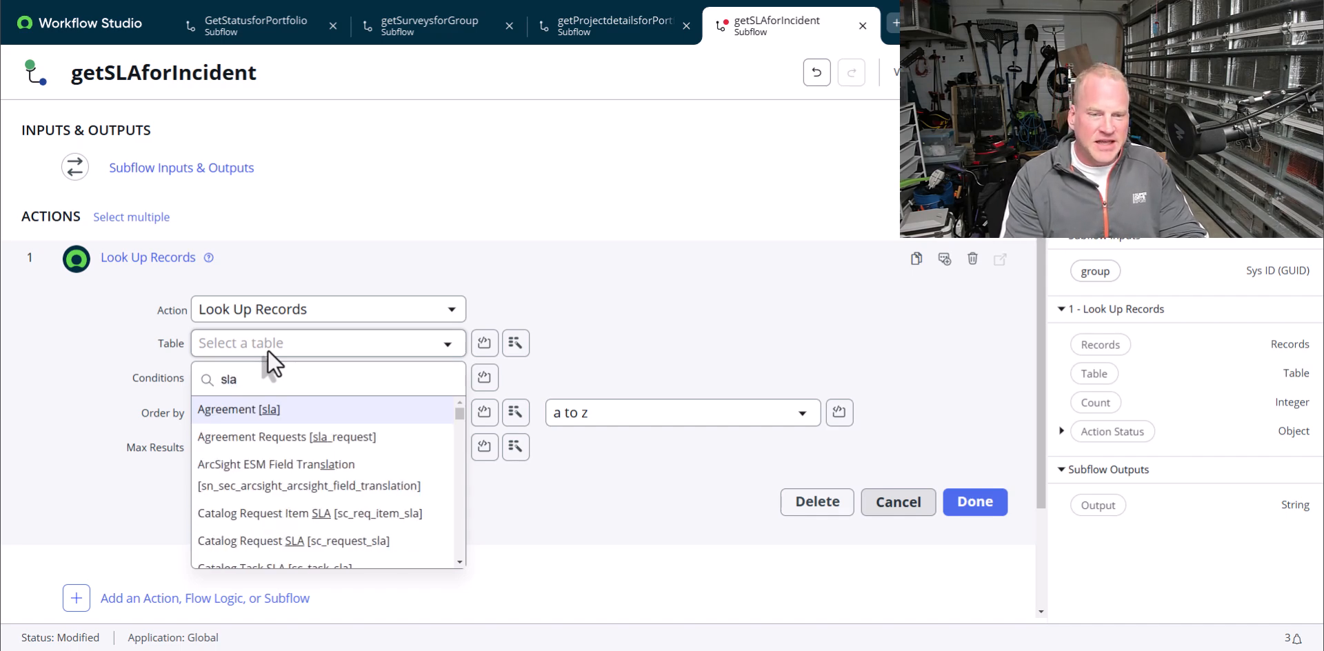
{"action": "key", "text": "BackSpace"}
{"action": "key", "text": "BackSpace"}
{"action": "key", "text": "BackSpace"}
{"action": "type", "text": "ic"}
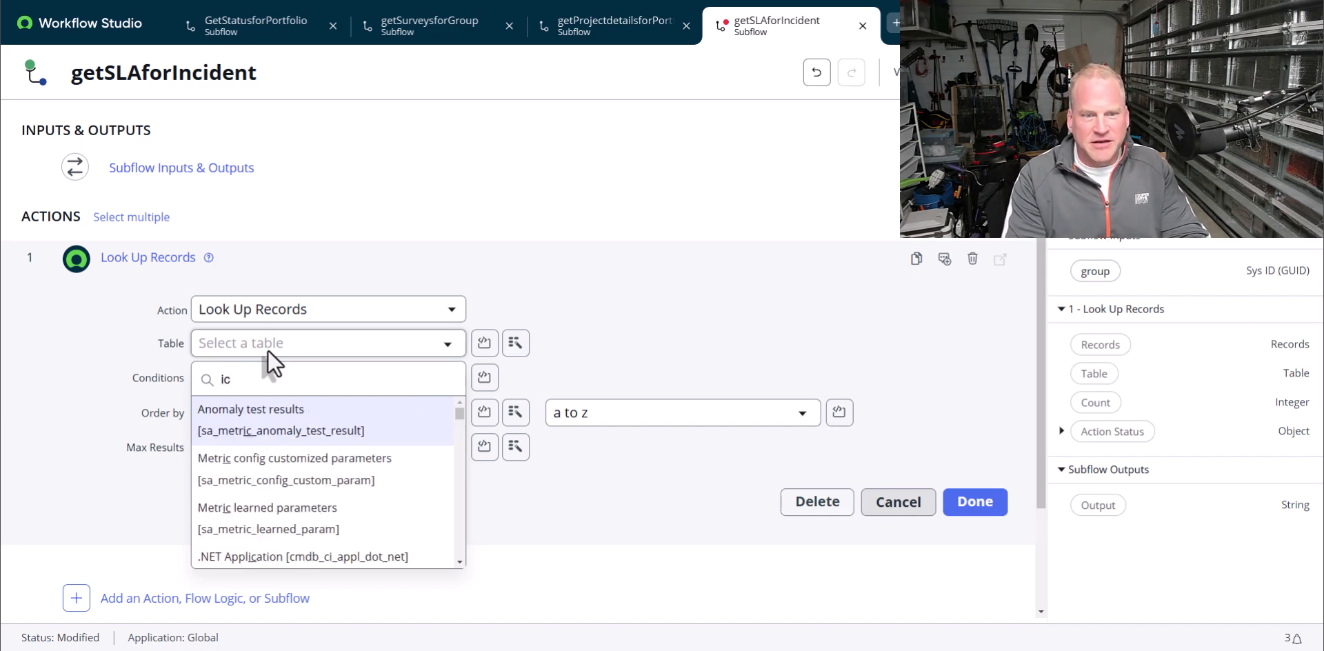
{"action": "key", "text": "BackSpace"}
{"action": "type", "text": "ncident_sla"}
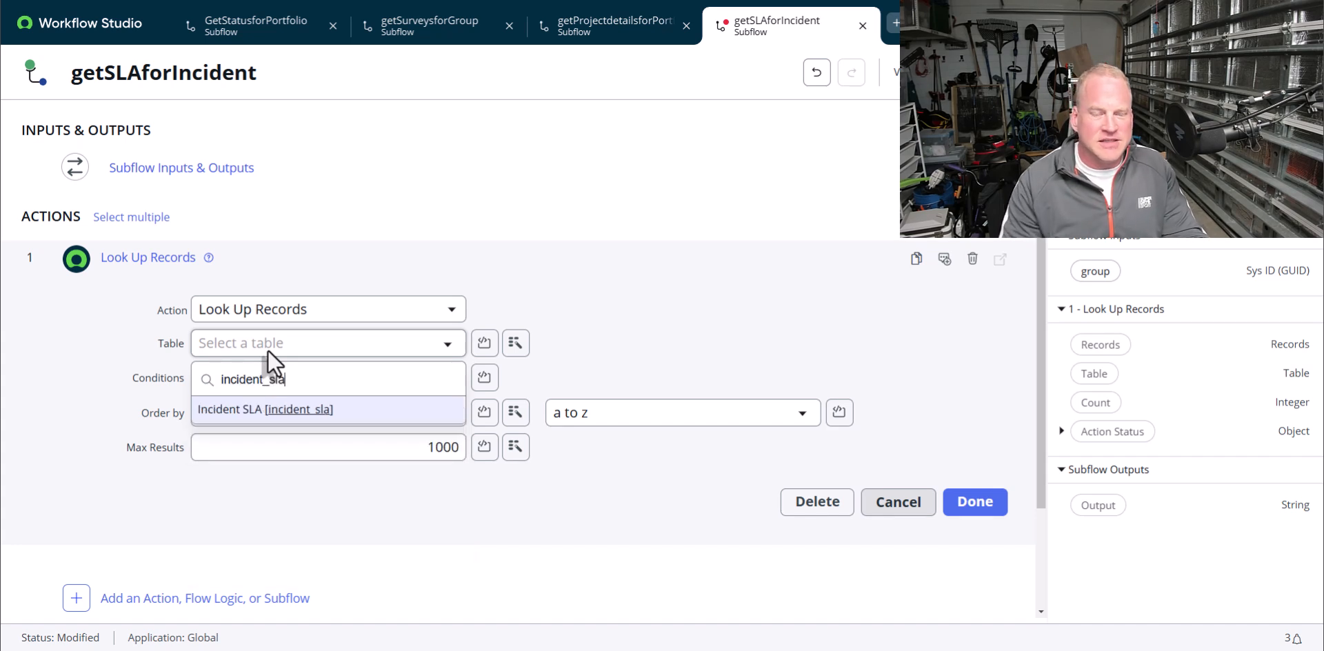
{"action": "left_click", "coordinate": [322, 410]}
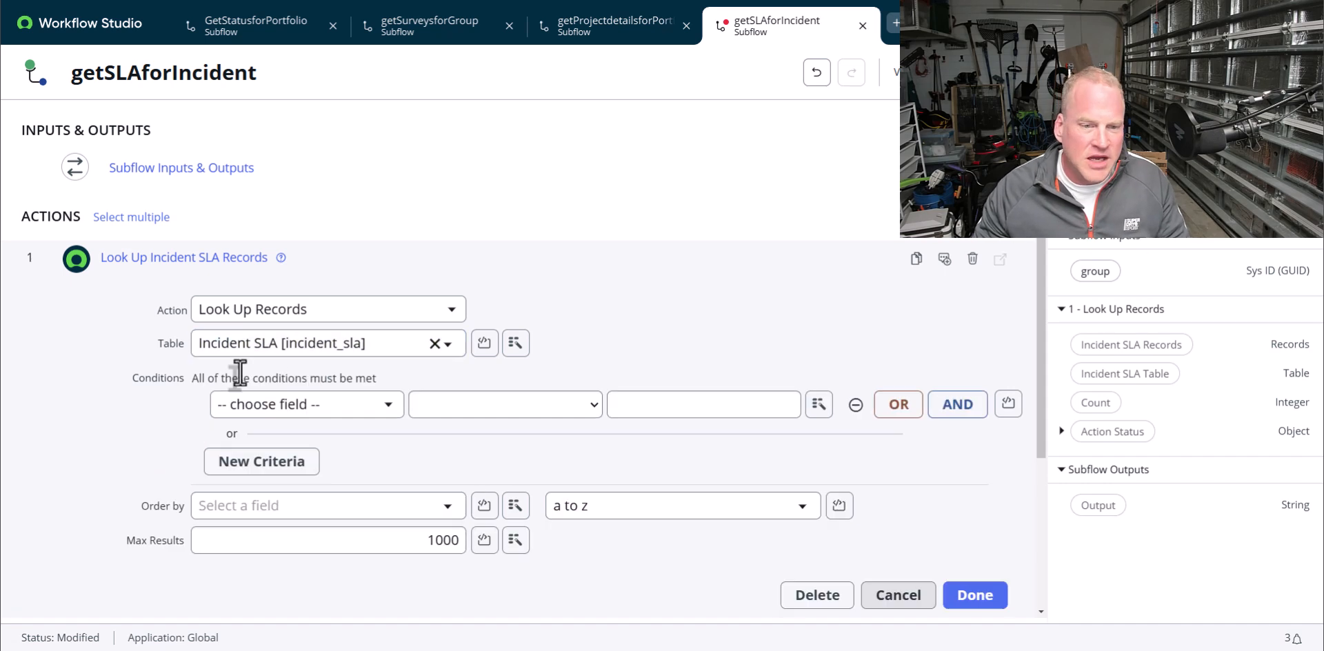
Add a lookup condition requiring Created (inc_sys_created_on) to be on Last 6 months
{"action": "left_click", "coordinate": [255, 407]}
{"action": "type", "text": "cr"}
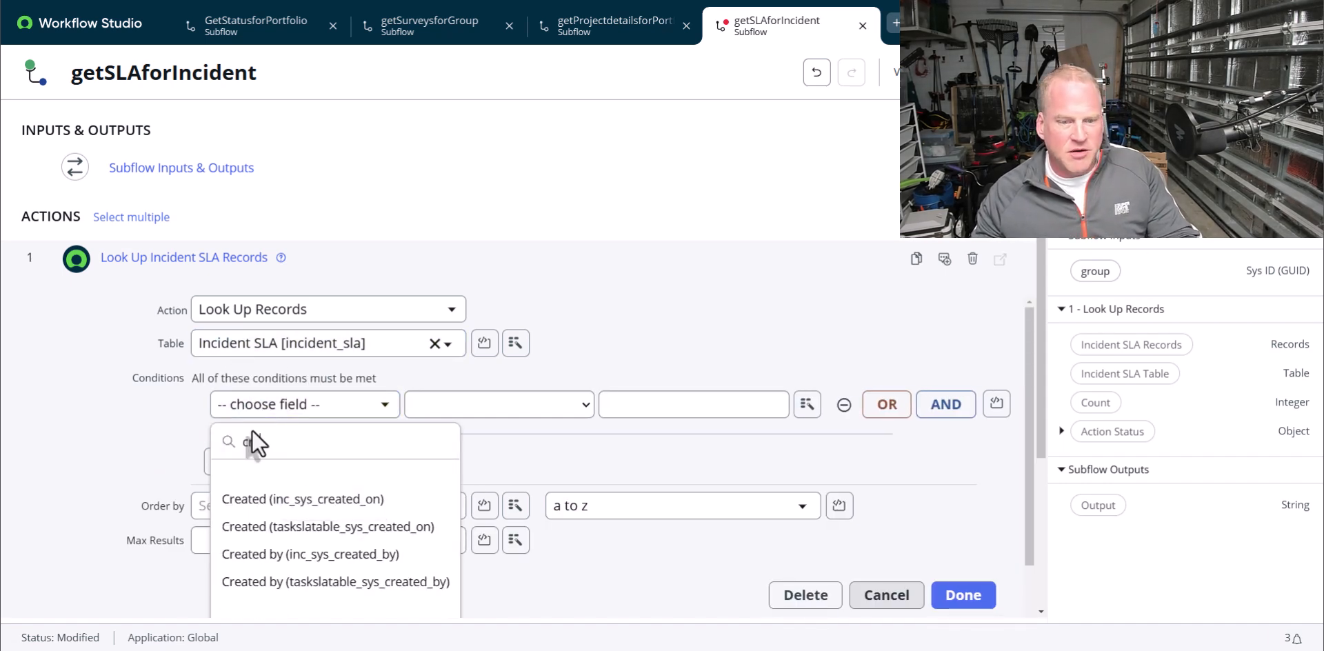
{"action": "type", "text": "e"}
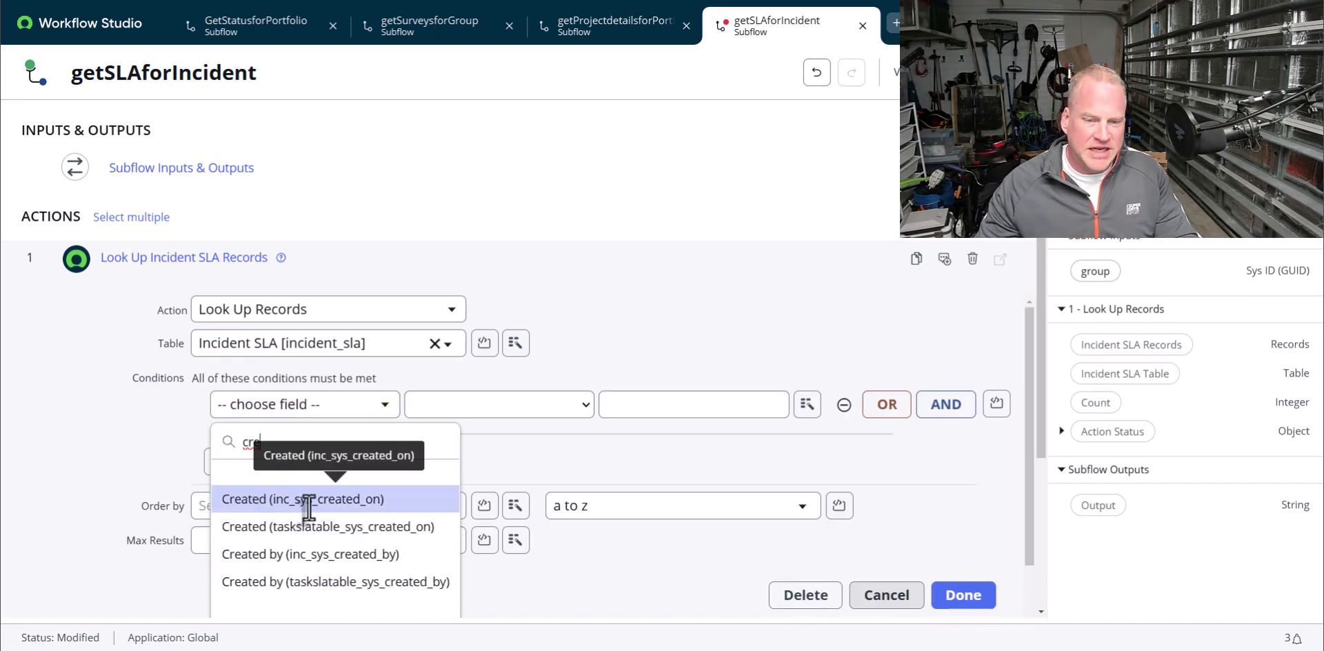
{"action": "left_click", "coordinate": [280, 499]}
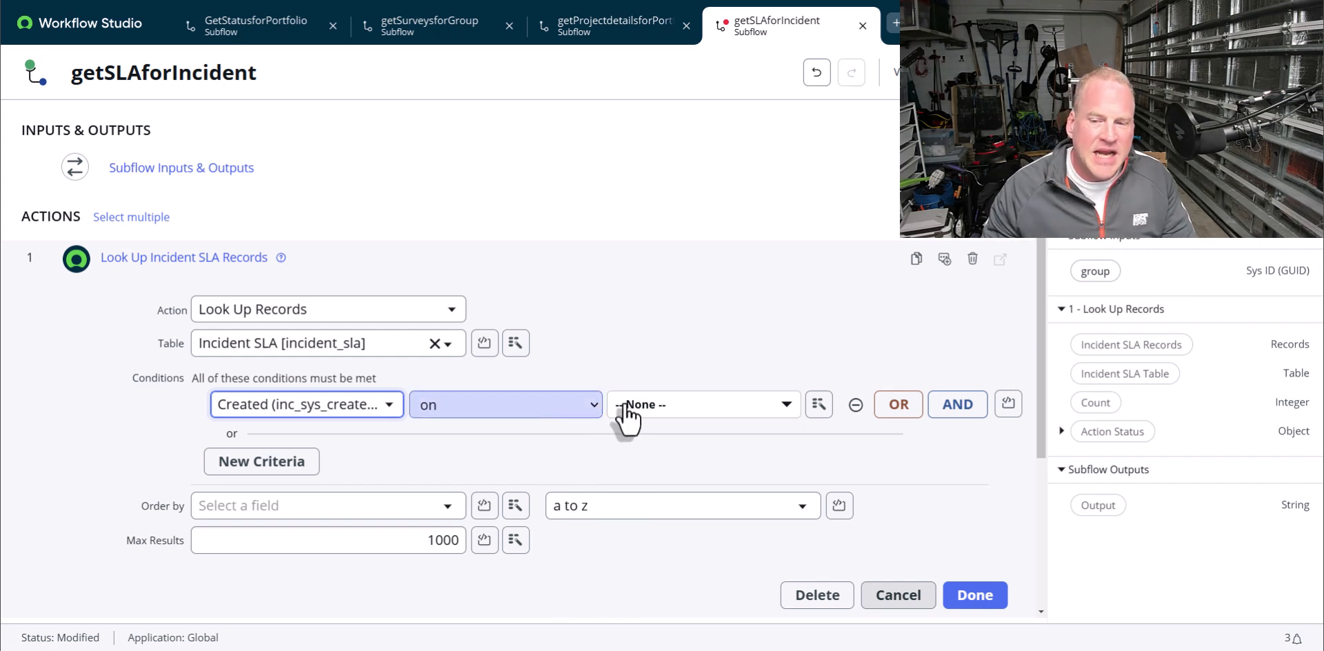
{"action": "left_click", "coordinate": [671, 407]}
{"action": "left_click", "coordinate": [619, 453]}
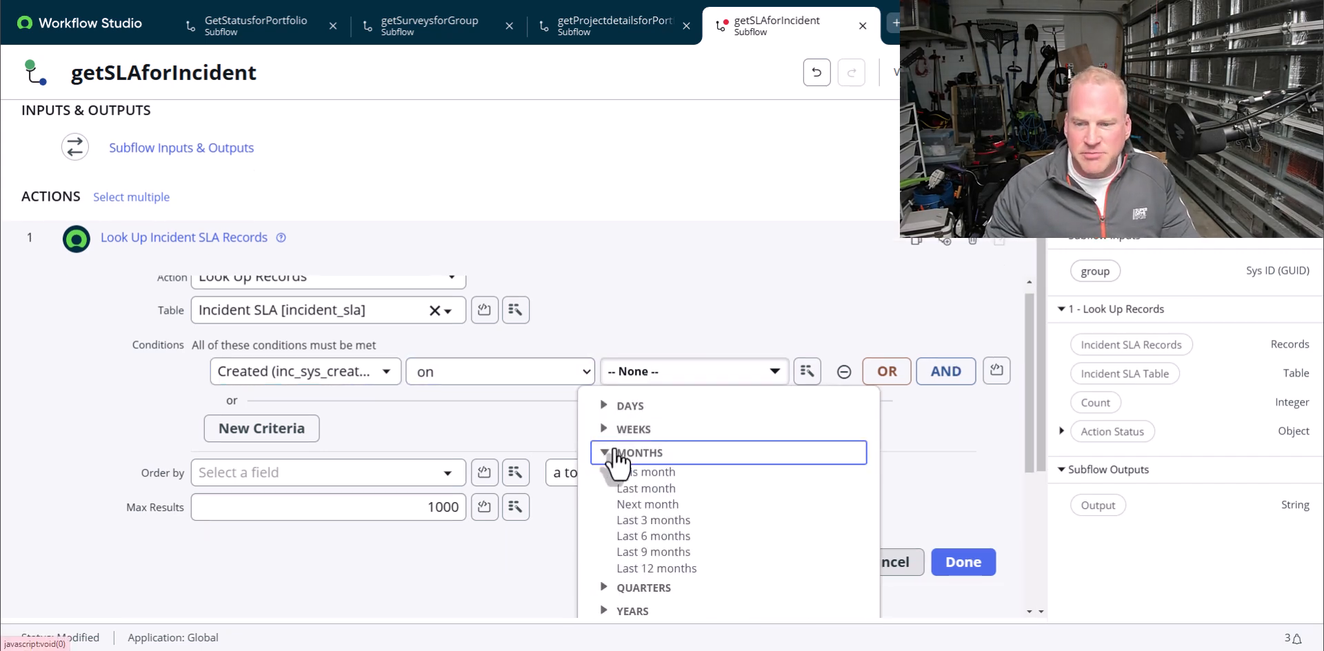
{"action": "left_click", "coordinate": [662, 536]}
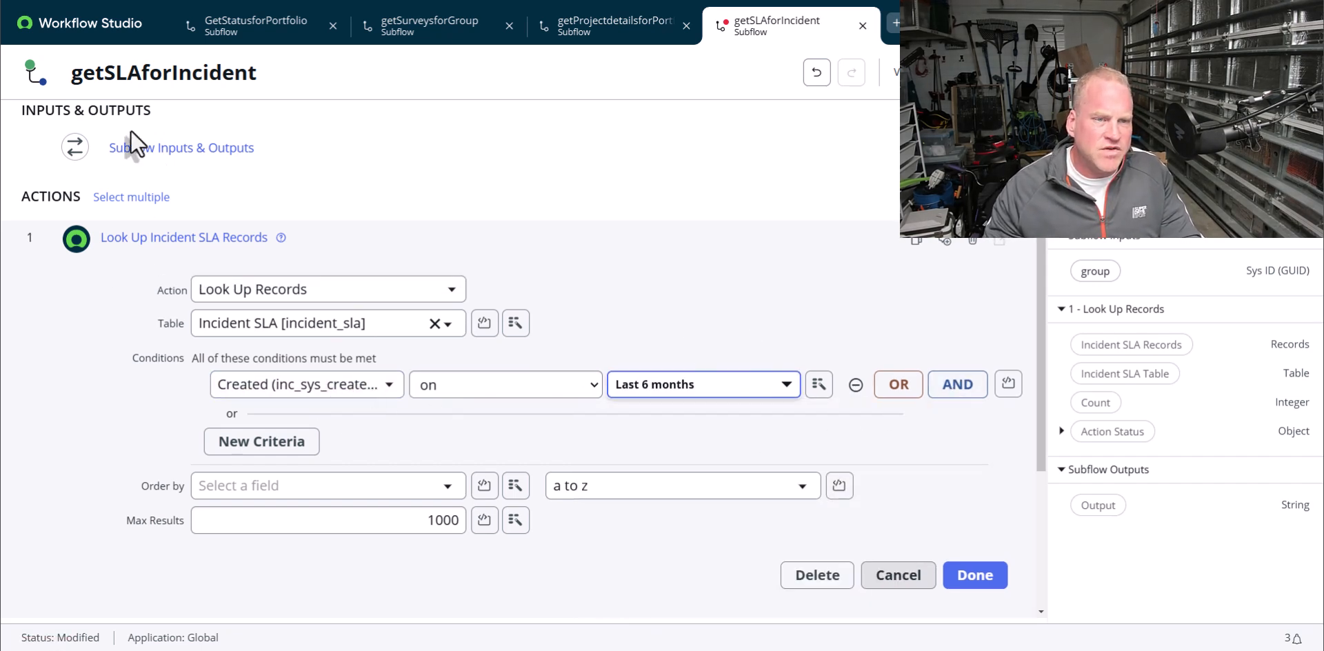
Add an AND condition to the Incident SLA lookup requiring State is Closed
{"action": "left_click", "coordinate": [965, 392]}
{"action": "left_click", "coordinate": [360, 429]}
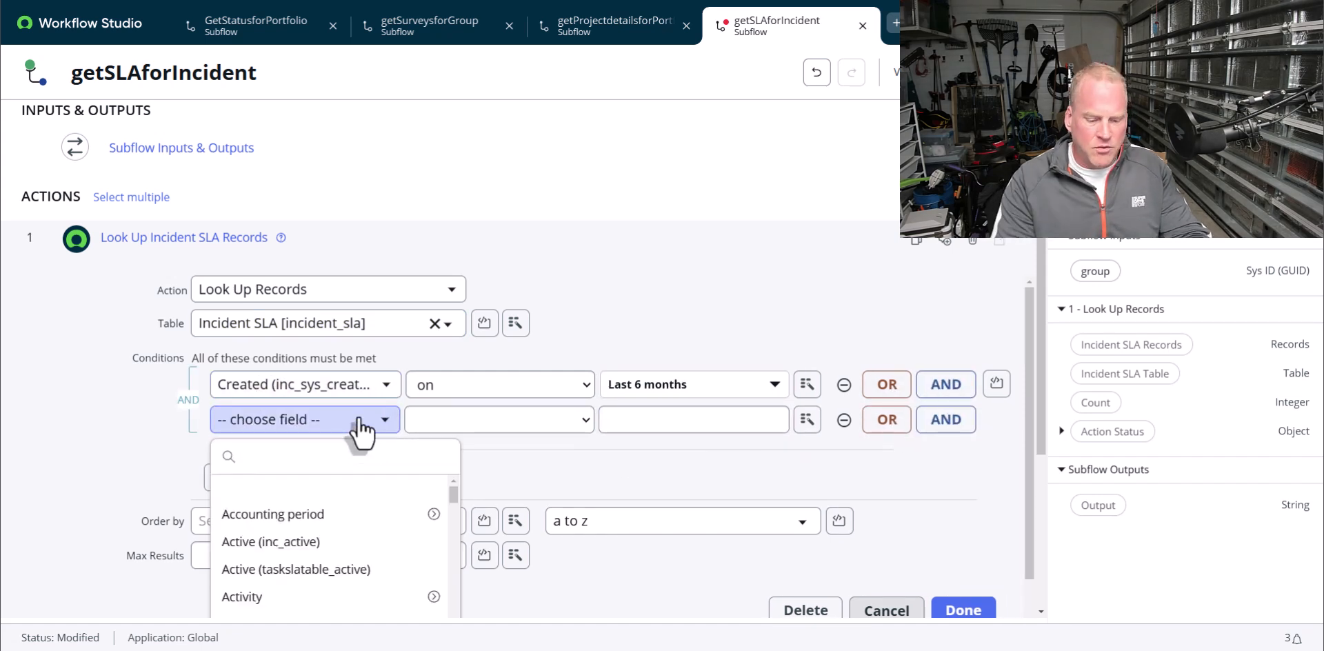
{"action": "type", "text": "state"}
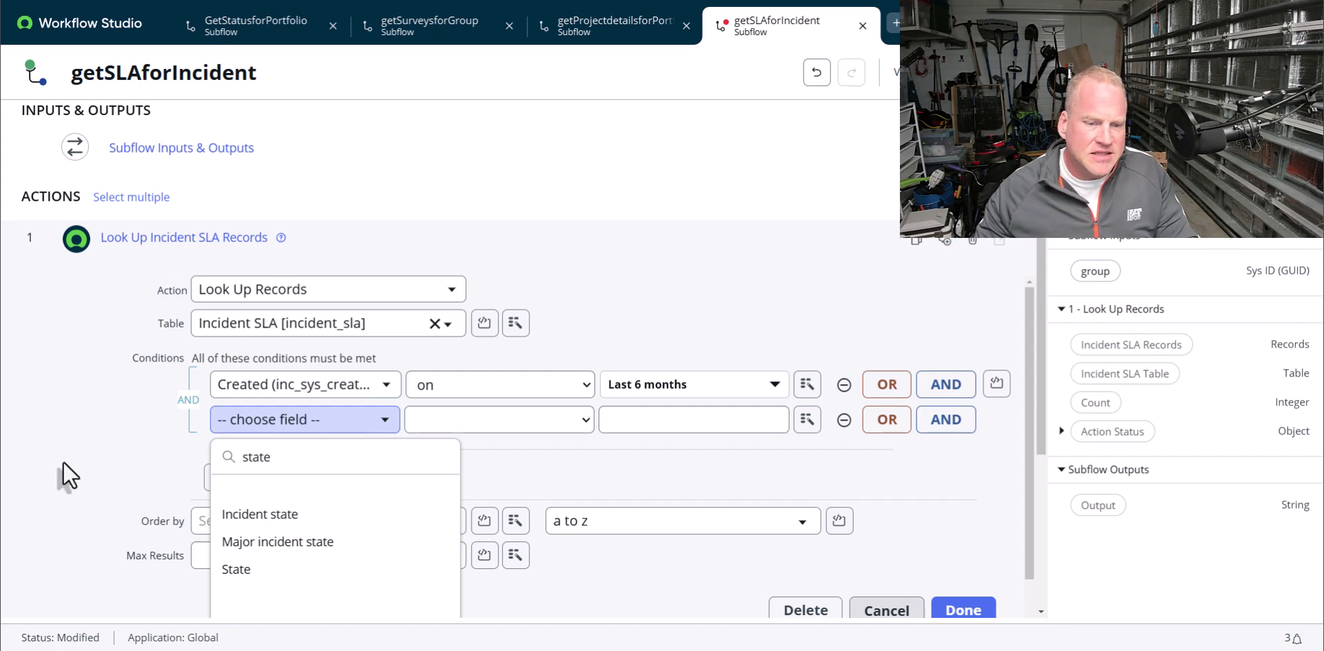
{"action": "left_click", "coordinate": [236, 569]}
{"action": "left_click", "coordinate": [674, 421]}
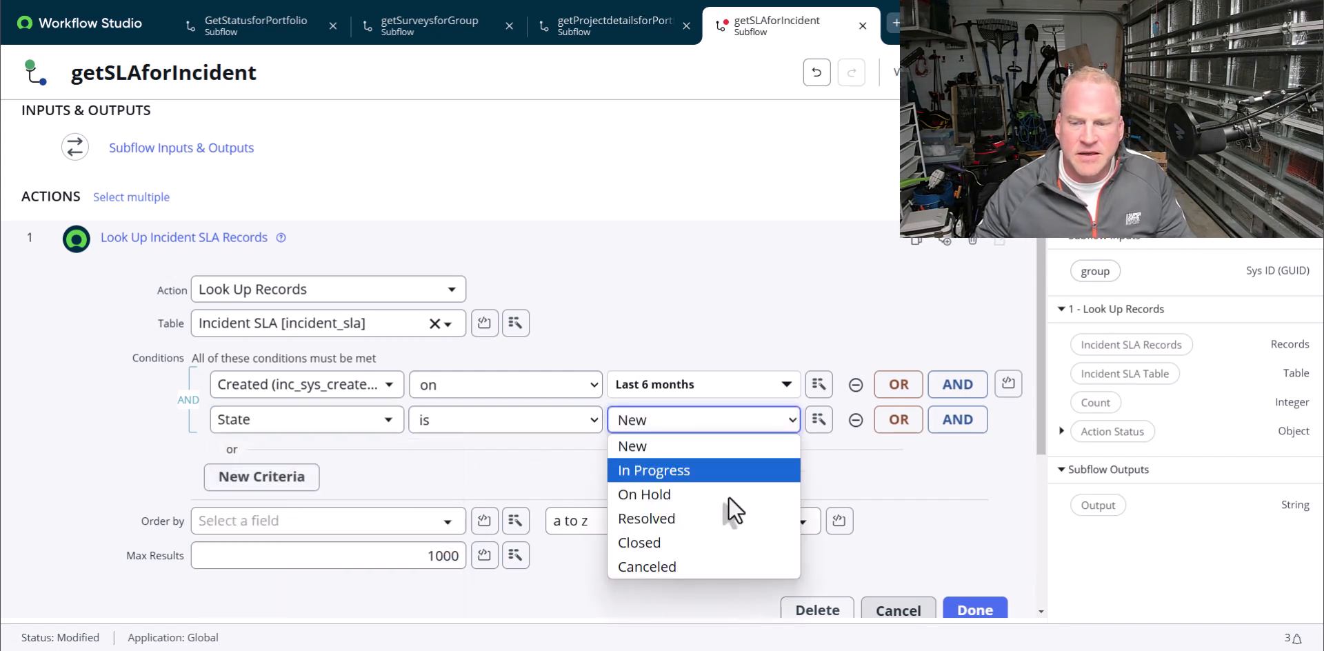
{"action": "left_click", "coordinate": [674, 543]}
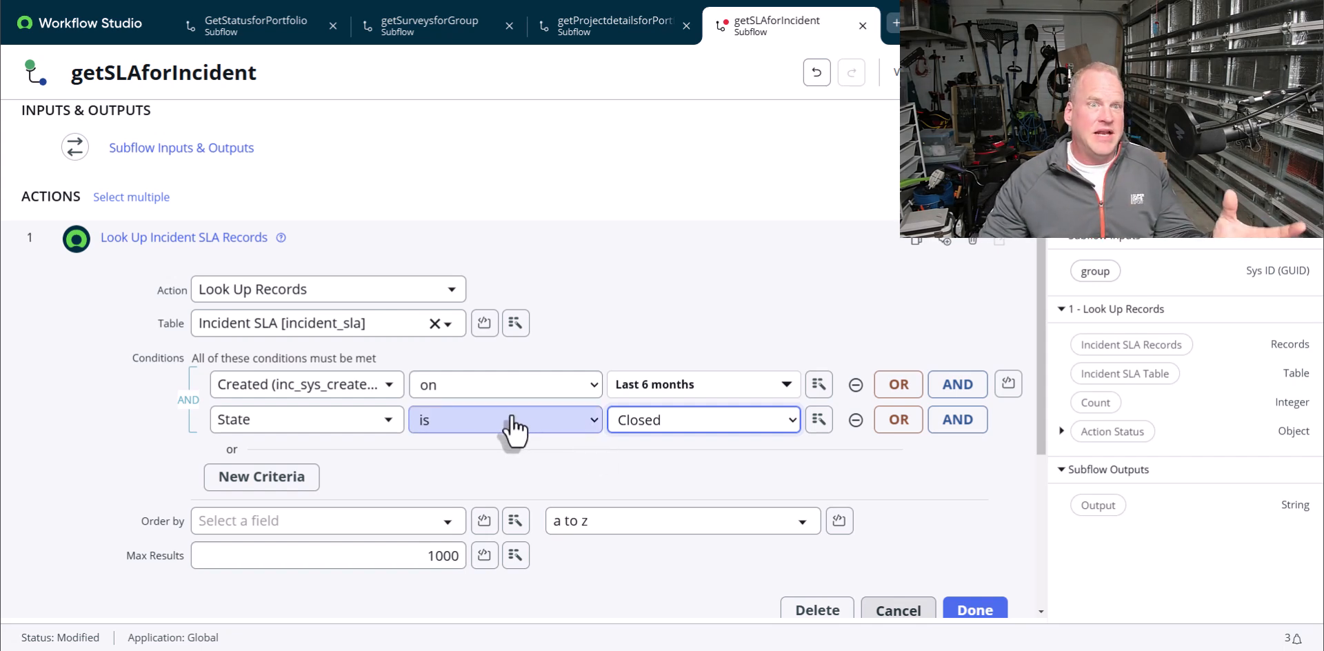
{"action": "left_click", "coordinate": [358, 426]}
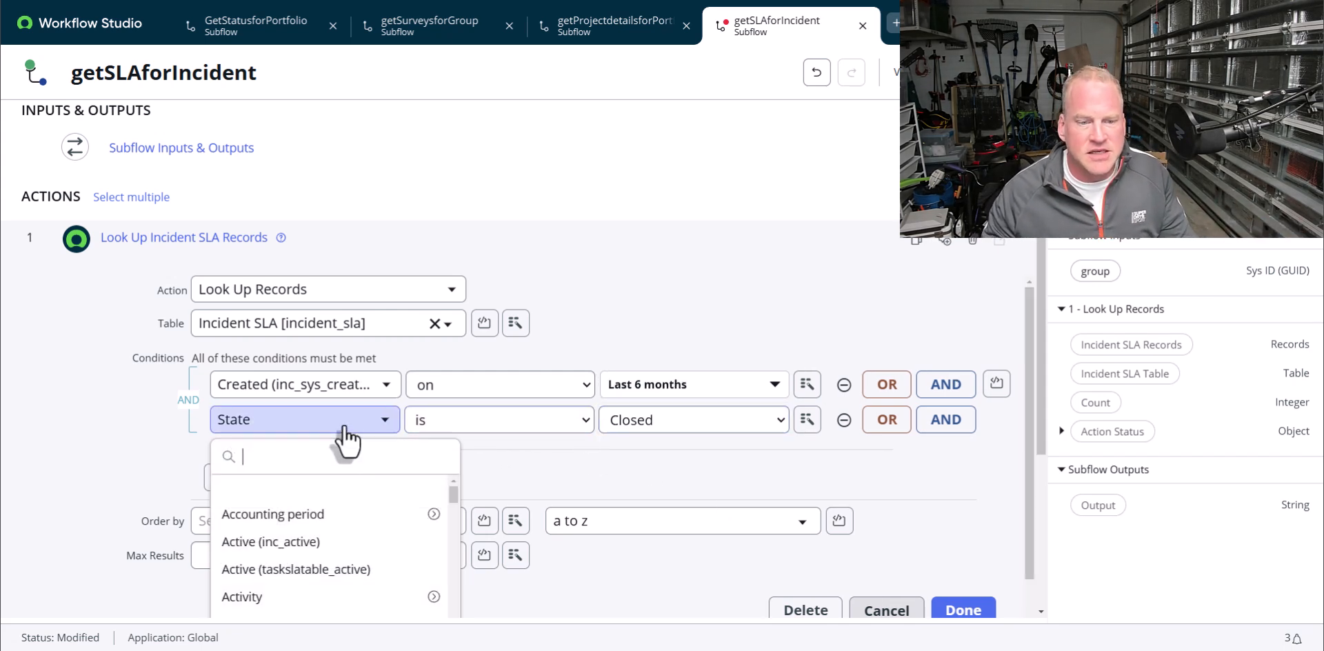
{"action": "left_click", "coordinate": [803, 487]}
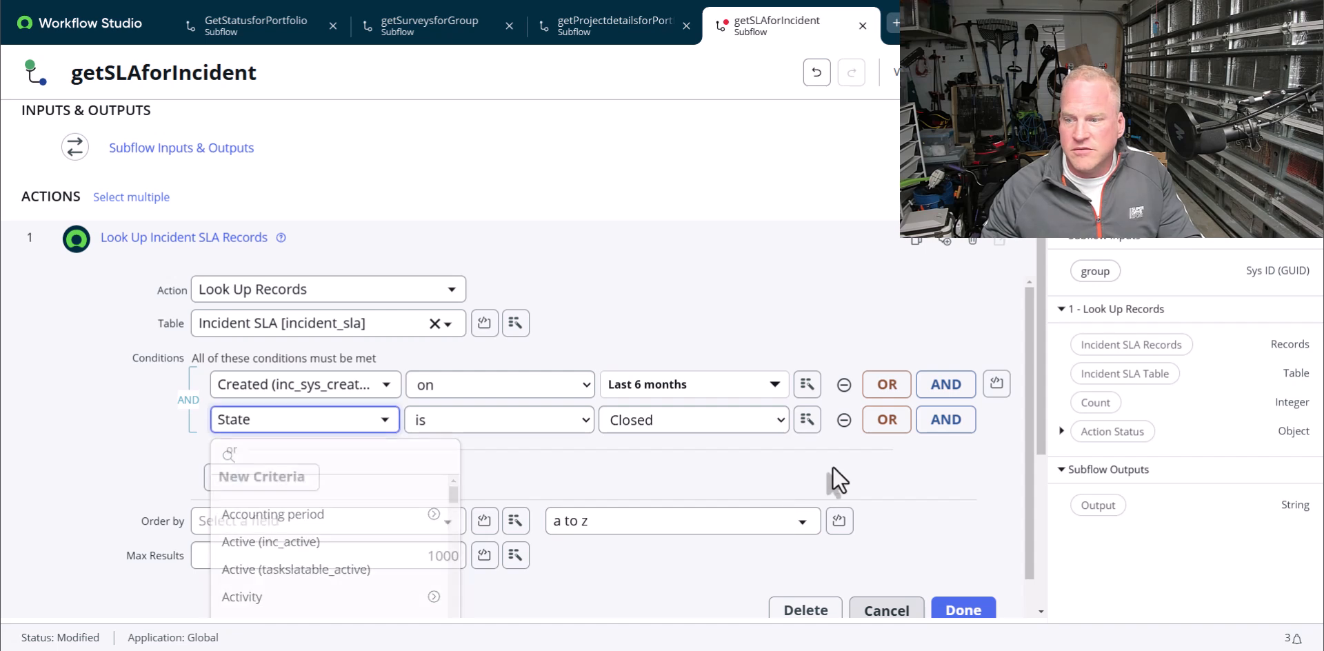
Add an AND condition to the Incident SLA lookup requiring Assignment group to be the subflow's group input
{"action": "left_click", "coordinate": [958, 421]}
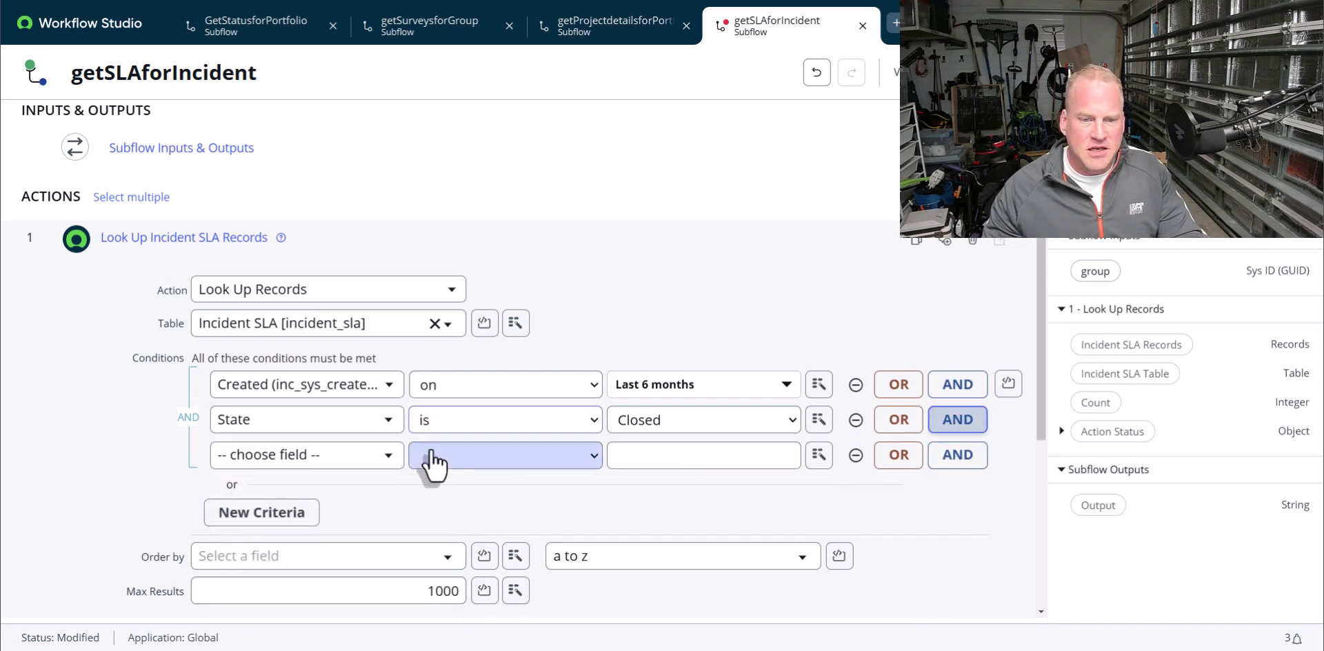
{"action": "left_click", "coordinate": [367, 455]}
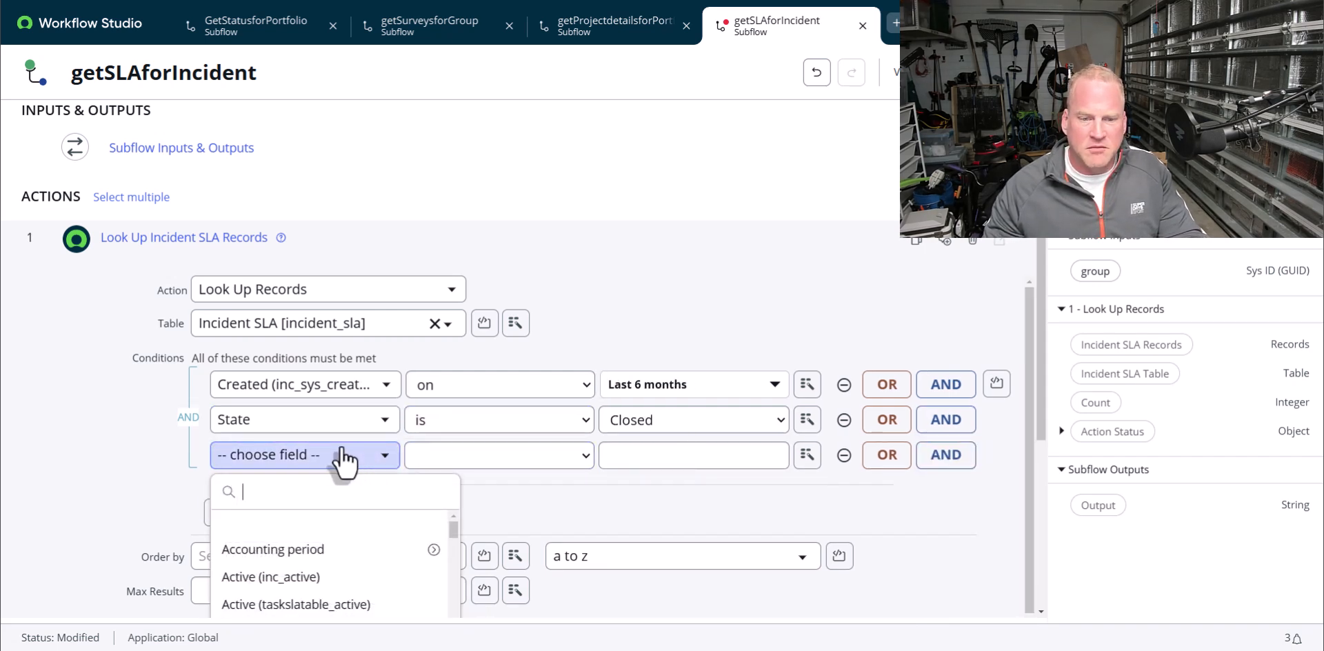
{"action": "type", "text": "assign"}
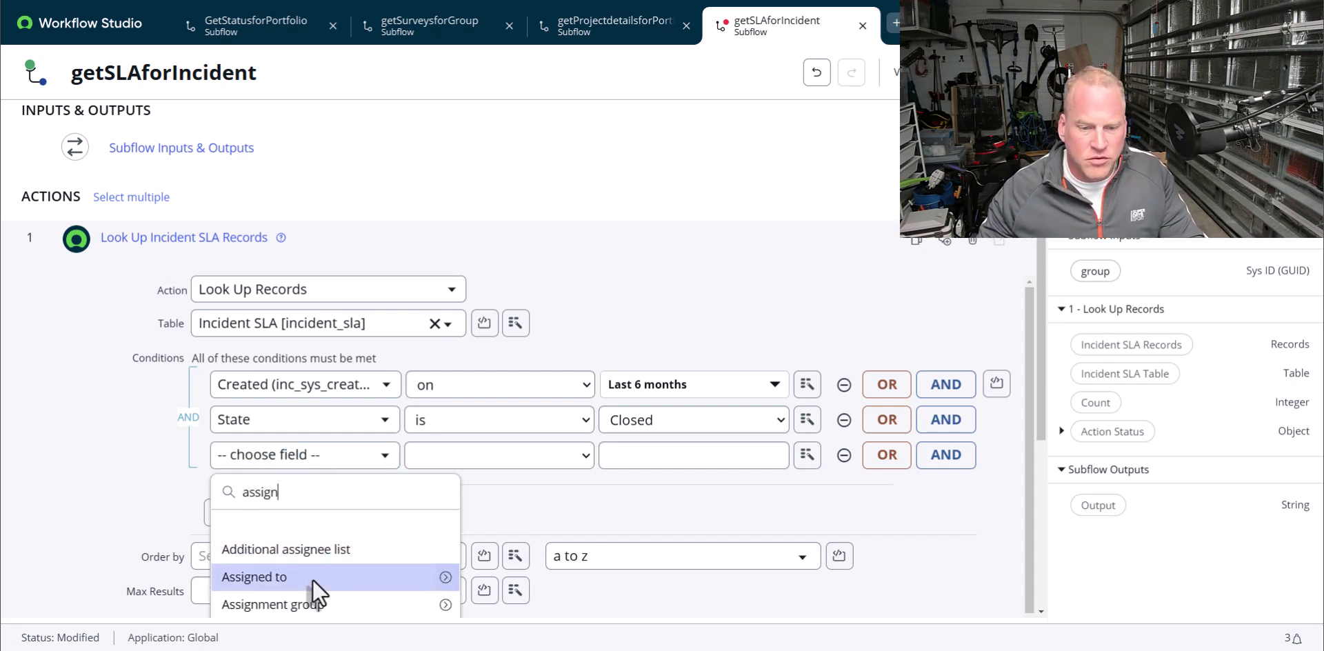
{"action": "left_click", "coordinate": [312, 604]}
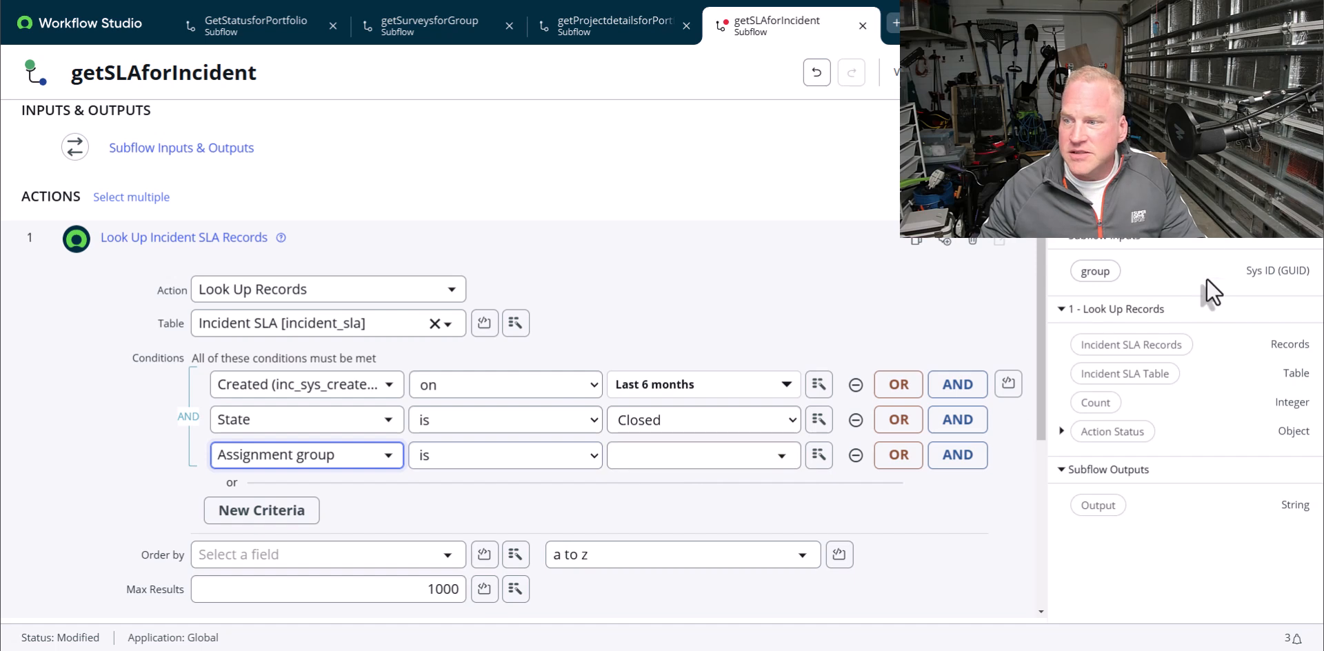
{"action": "left_click_drag", "start_coordinate": [1106, 279], "coordinate": [698, 453]}
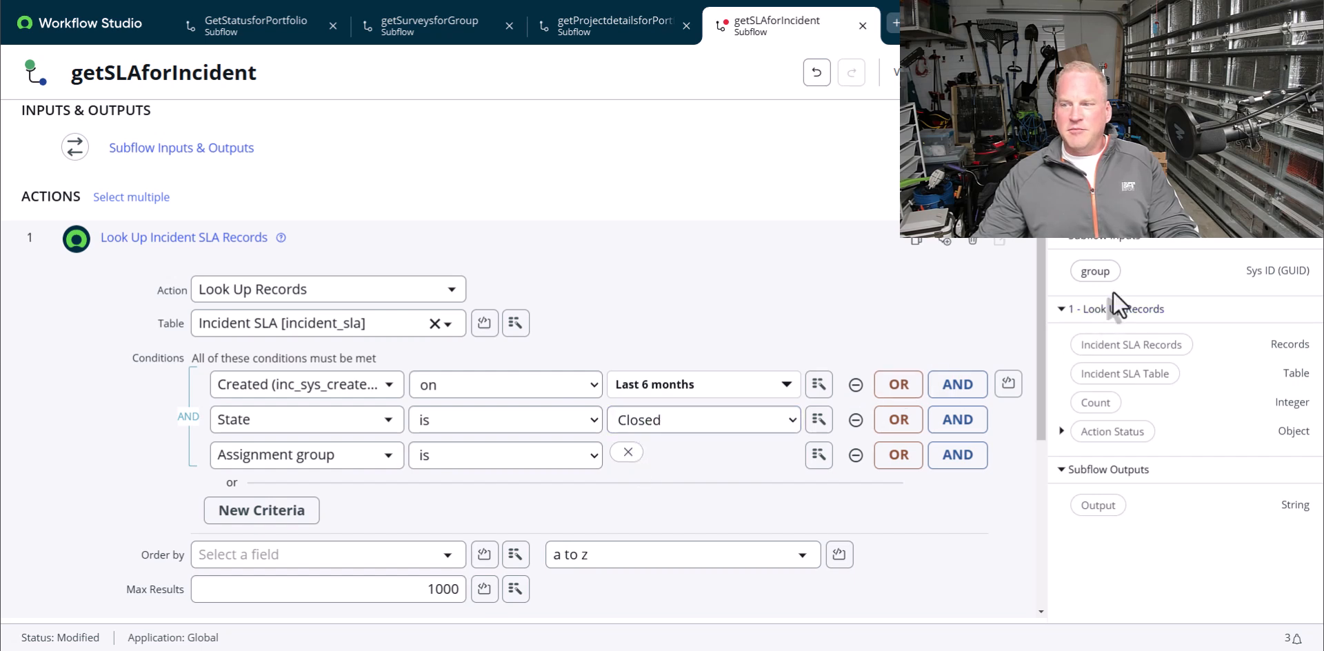
{"action": "left_click_drag", "start_coordinate": [1109, 279], "coordinate": [1011, 255]}
{"action": "left_click_drag", "start_coordinate": [1102, 266], "coordinate": [669, 461]}
{"action": "left_click", "coordinate": [628, 452]}
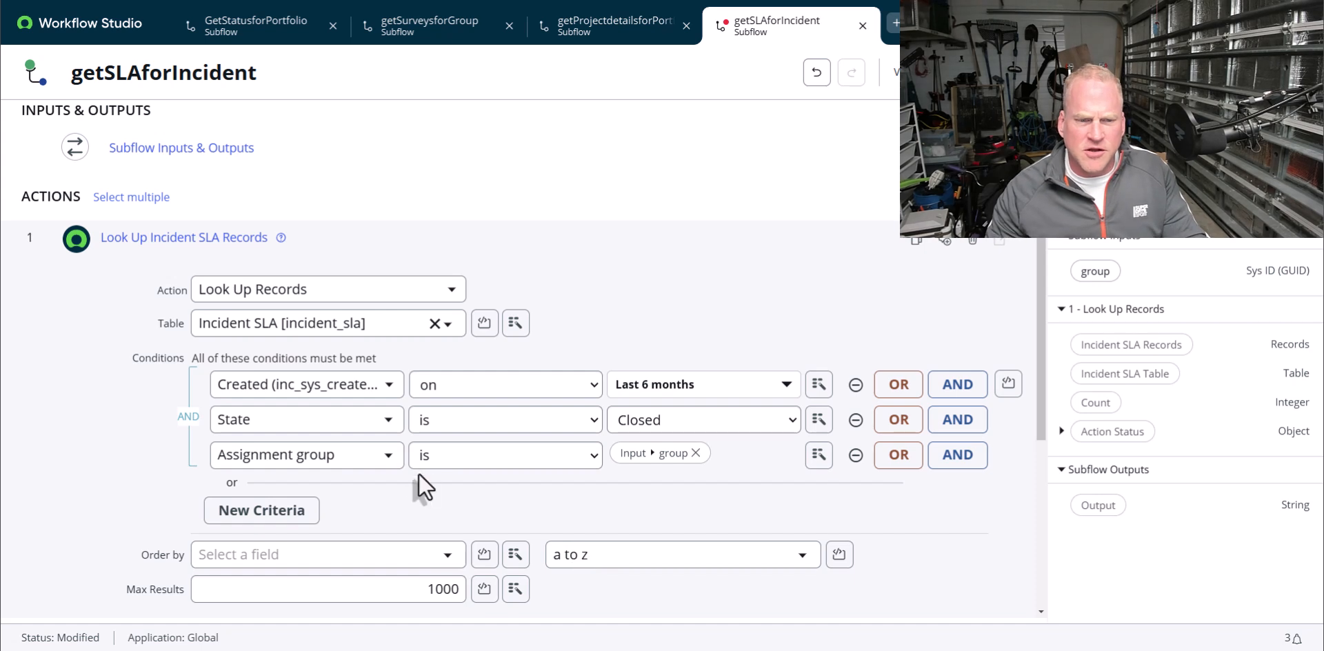
Change the field of the lookup's State condition to Stage
{"action": "left_click", "coordinate": [391, 426]}
{"action": "type", "text": "stat"}
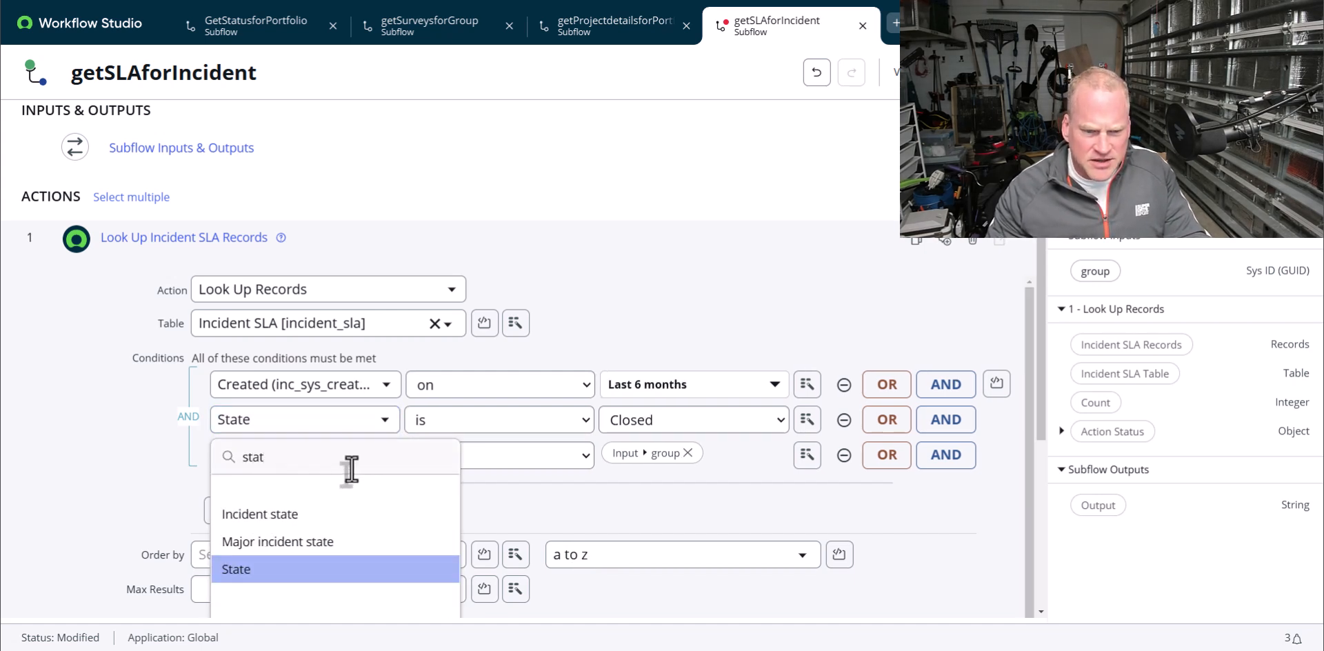
{"action": "key", "text": "BackSpace"}
{"action": "type", "text": "ge"}
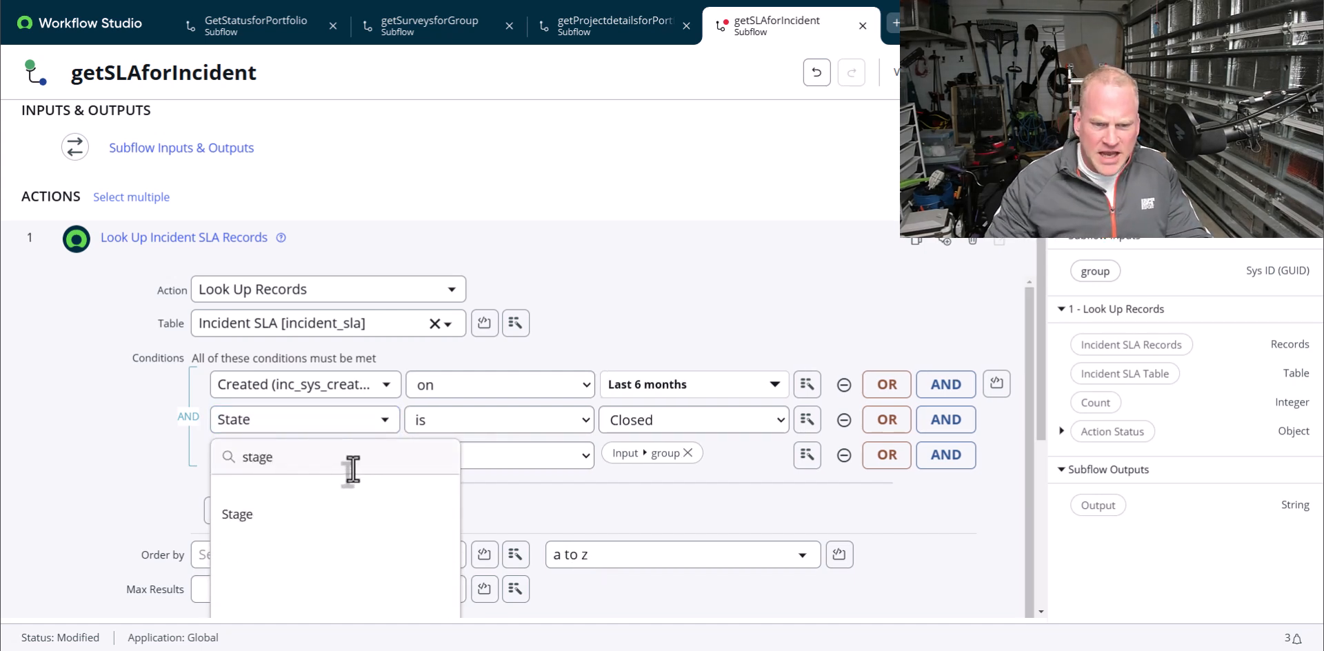
{"action": "left_click", "coordinate": [312, 514]}
Set the Stage condition to is one of Achieved, Breached and Completed, and finish the lookup action
{"action": "left_click", "coordinate": [652, 422]}
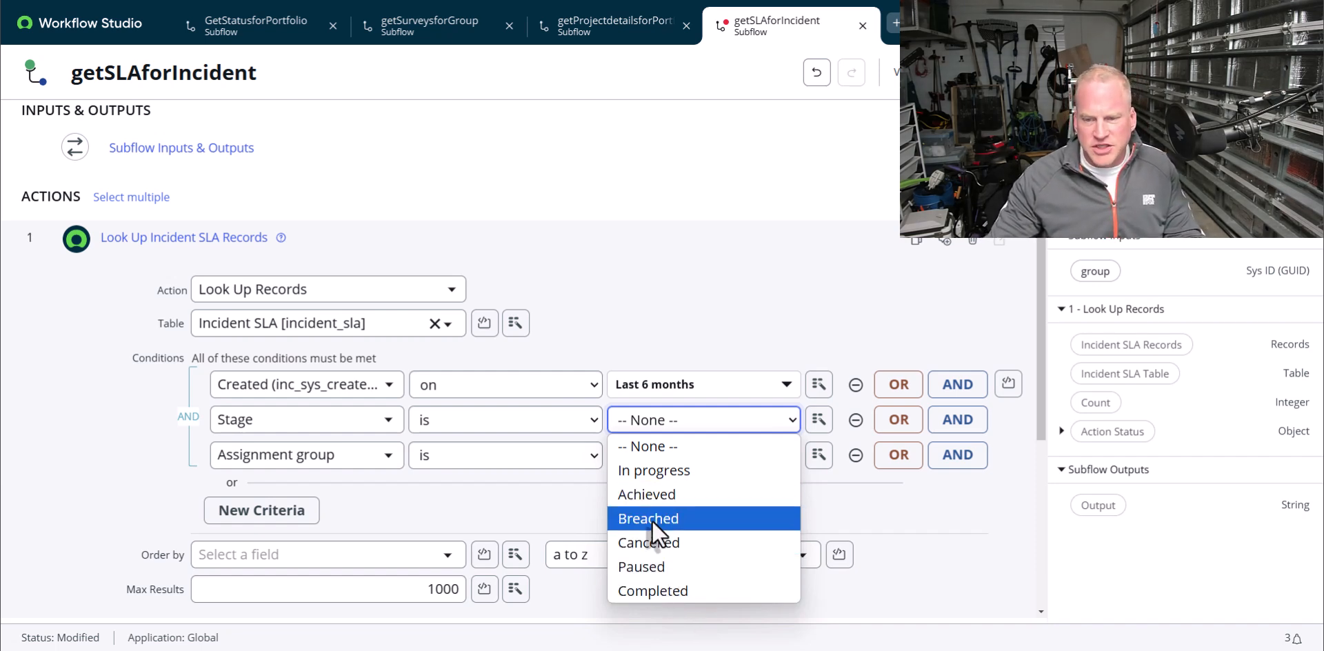
{"action": "left_click", "coordinate": [500, 429]}
{"action": "left_click", "coordinate": [504, 438]}
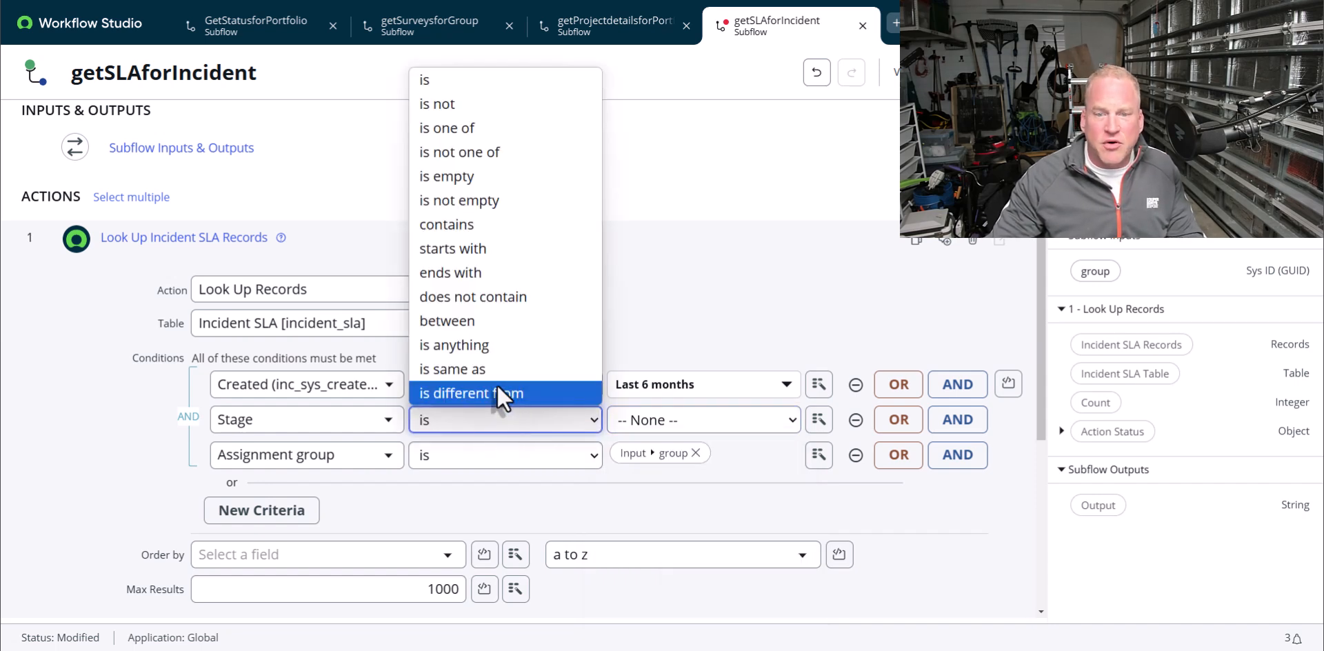
{"action": "left_click", "coordinate": [454, 130]}
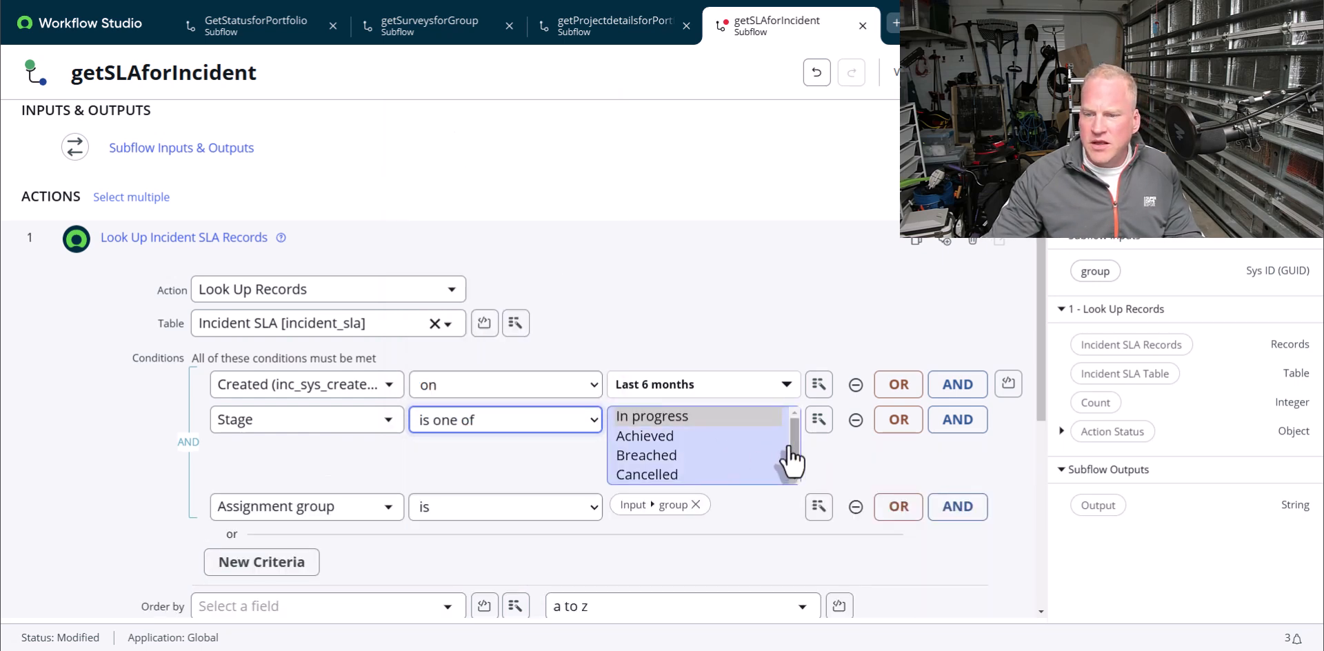
{"action": "left_click", "coordinate": [658, 437]}
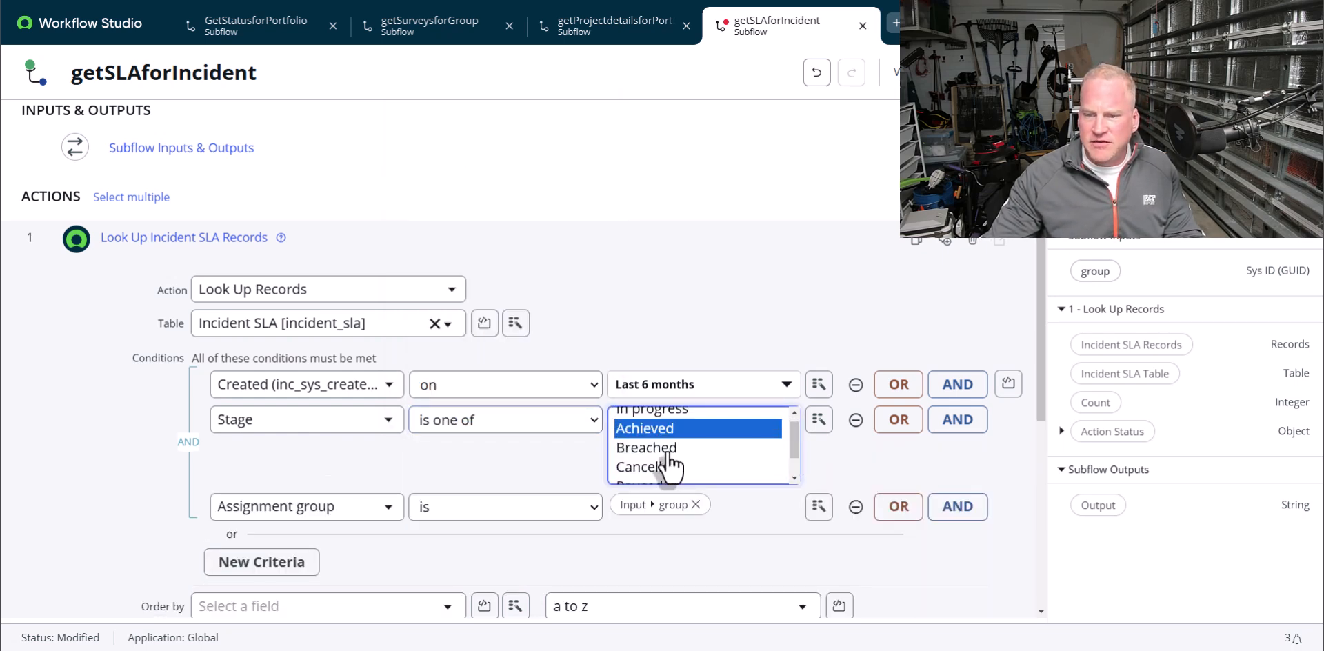
{"action": "left_click", "coordinate": [668, 450], "text": "ctrl"}
{"action": "scroll", "coordinate": [673, 469], "scroll_direction": "down", "scroll_amount": 2}
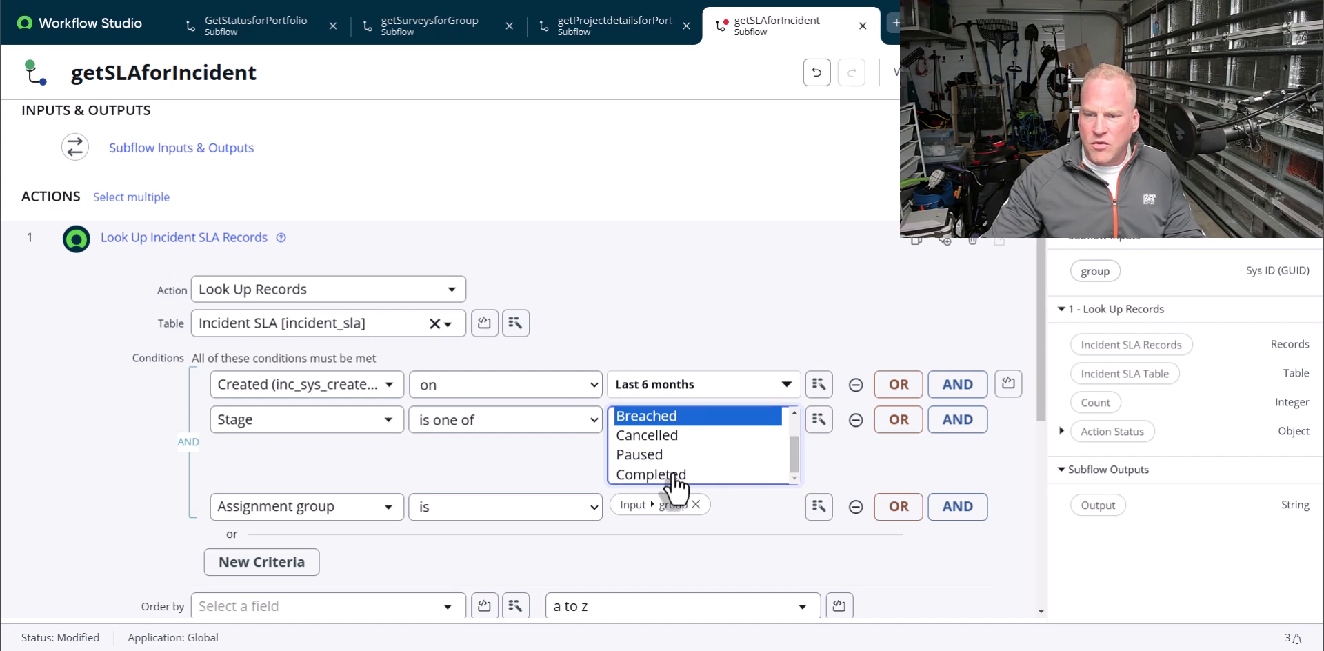
{"action": "left_click", "coordinate": [673, 475], "text": "ctrl"}
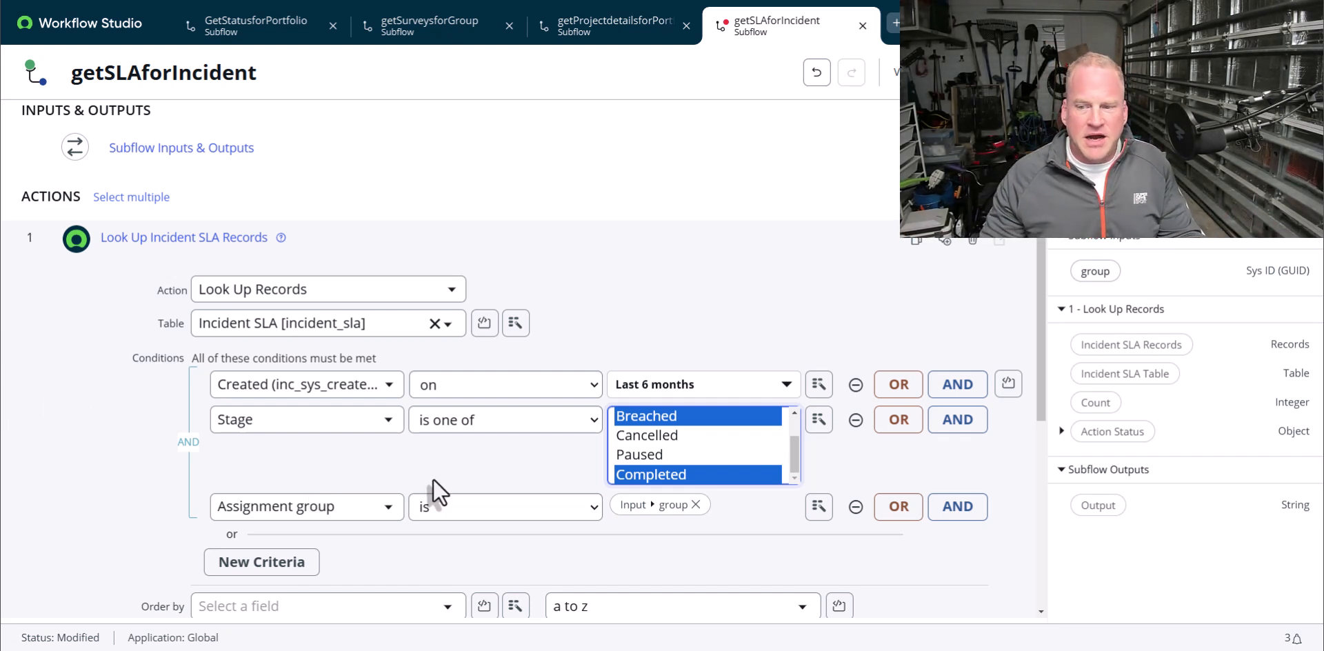
{"action": "scroll", "coordinate": [897, 358], "scroll_direction": "down", "scroll_amount": 3}
{"action": "left_click", "coordinate": [976, 487]}
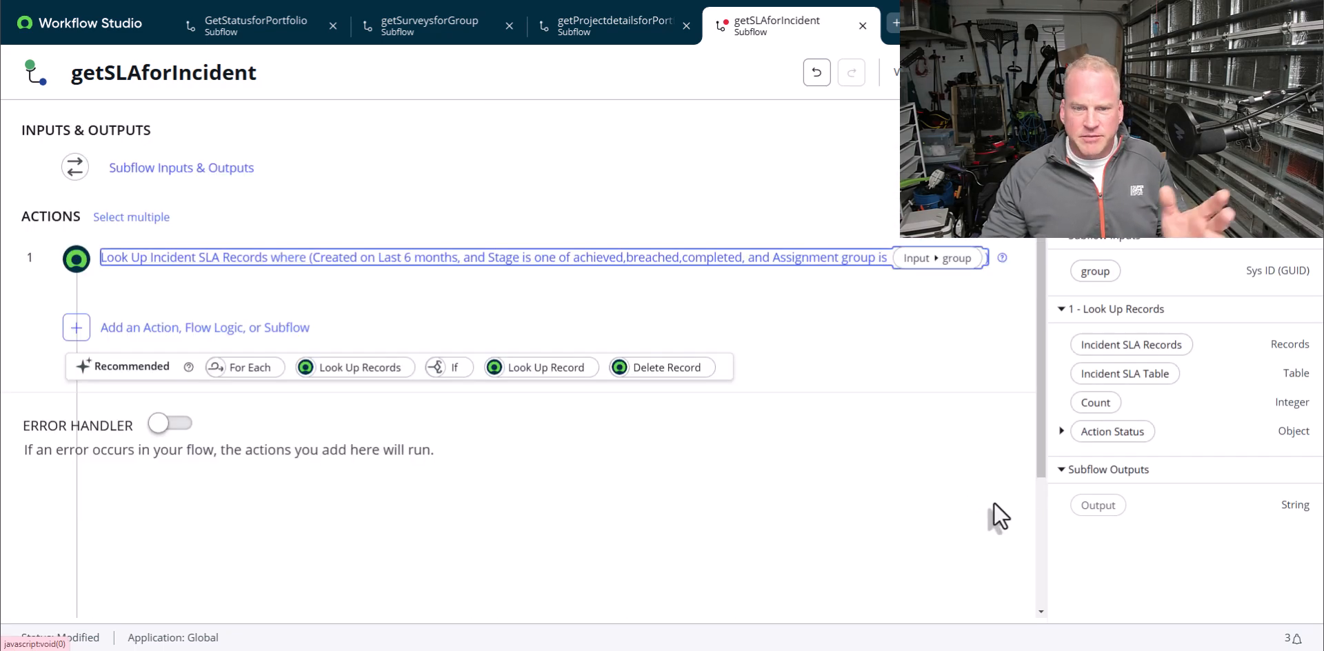
Add a For Each flow logic after the lookup, with the looked-up Incident SLA Records as its items
{"action": "left_click", "coordinate": [206, 338]}
{"action": "left_click", "coordinate": [237, 331]}
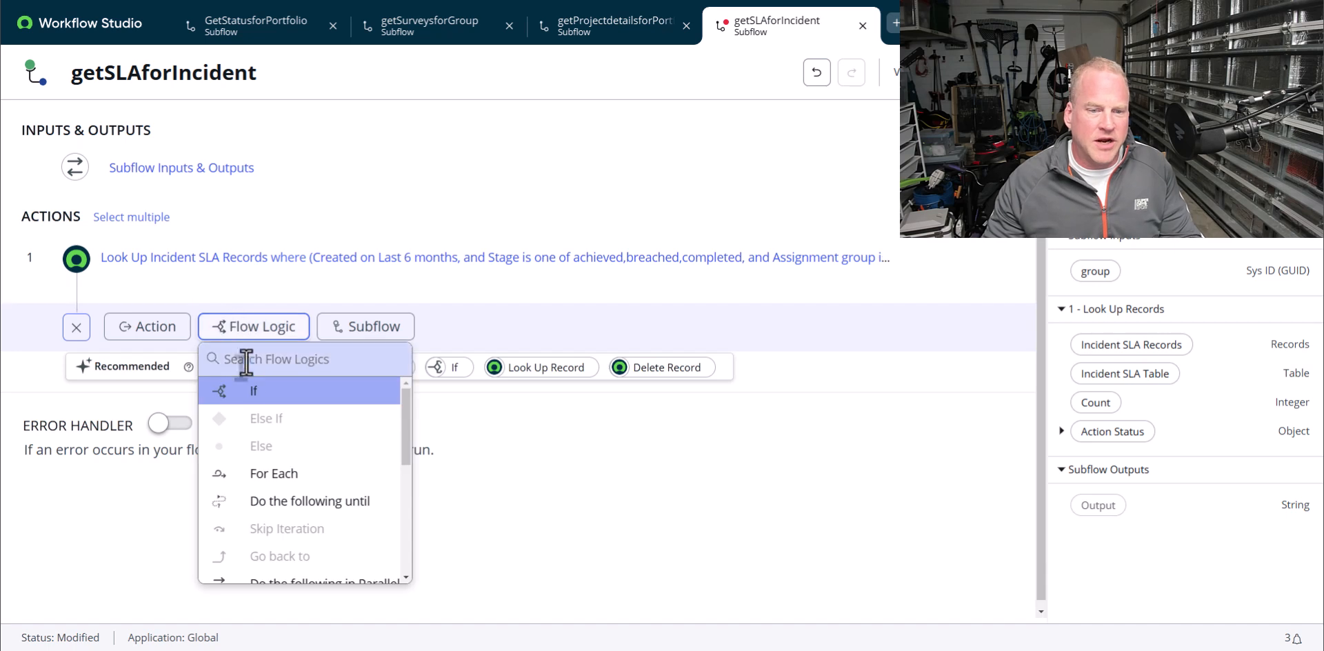
{"action": "left_click", "coordinate": [280, 474]}
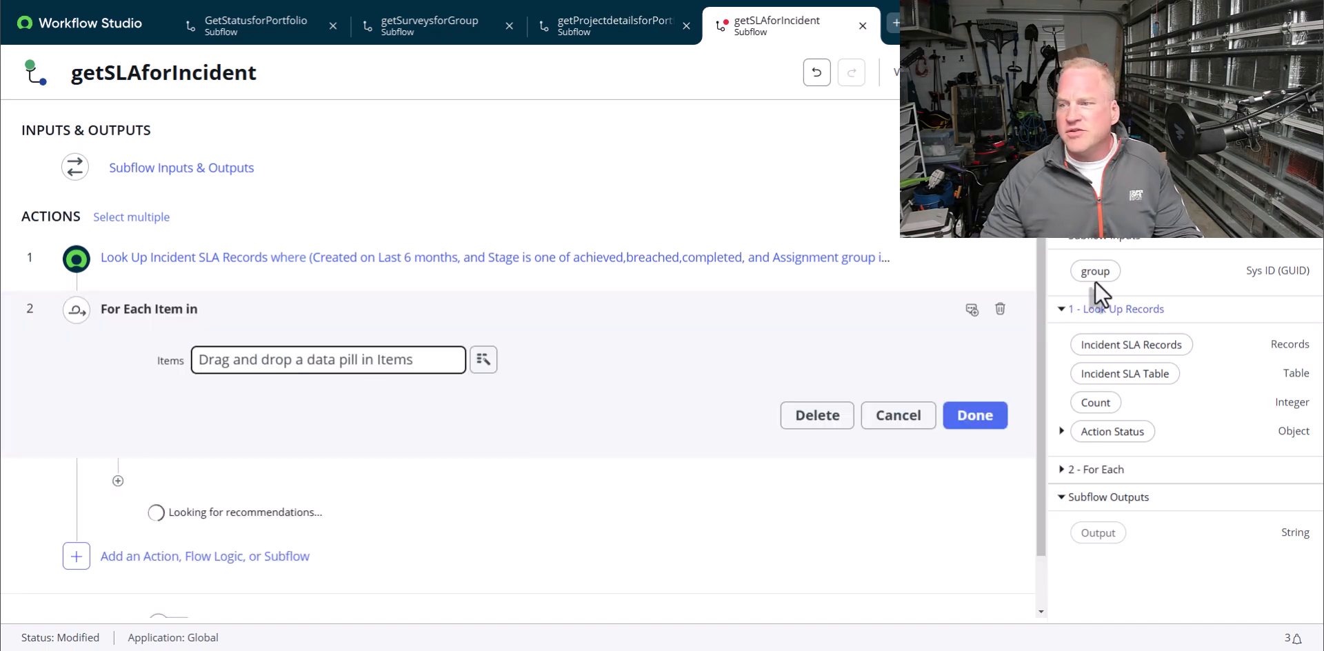
{"action": "left_click_drag", "start_coordinate": [1142, 352], "coordinate": [379, 362]}
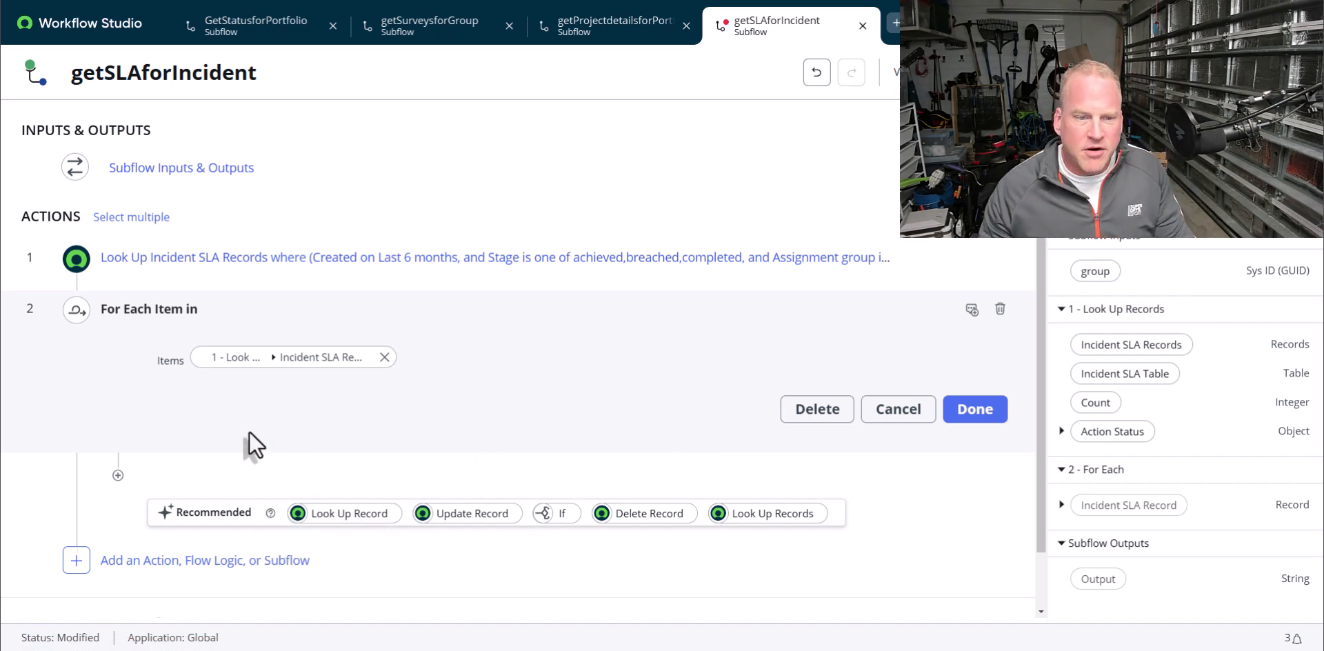
Add a Set Flow Variables logic inside the For Each loop
{"action": "left_click", "coordinate": [118, 476]}
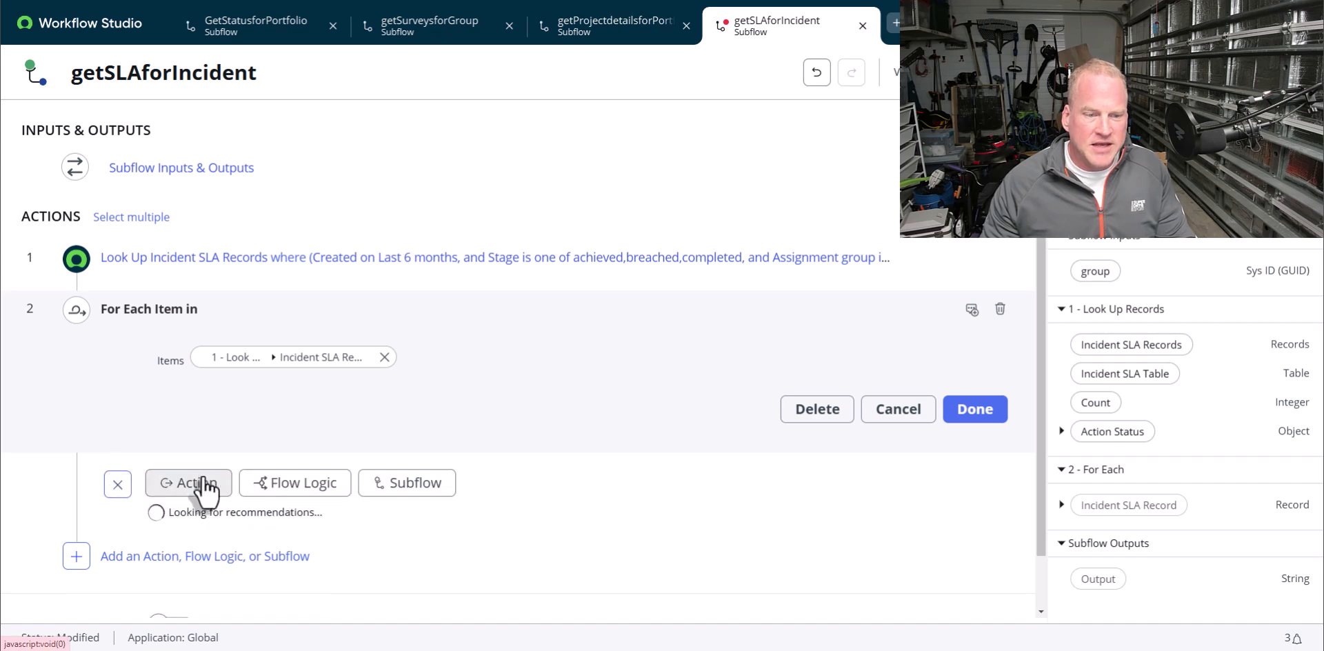
{"action": "left_click", "coordinate": [331, 485]}
{"action": "scroll", "coordinate": [378, 527], "scroll_direction": "down", "scroll_amount": 2}
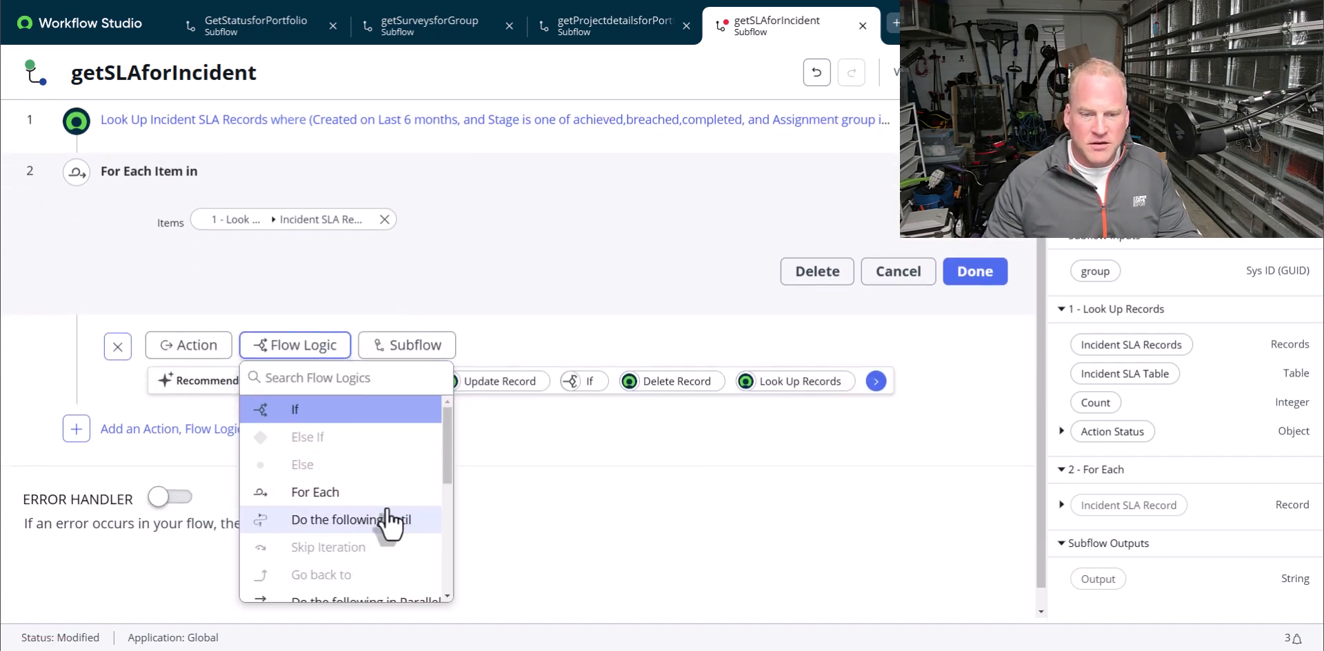
{"action": "left_click_drag", "start_coordinate": [448, 481], "coordinate": [461, 587]}
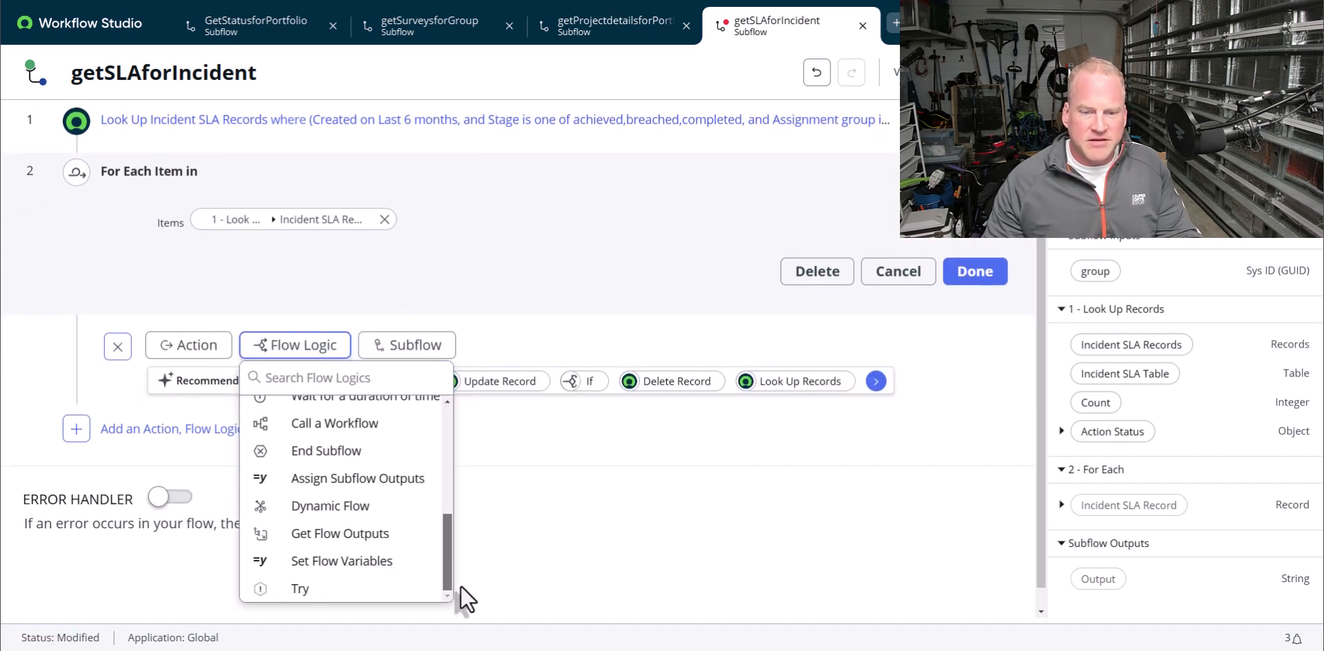
{"action": "left_click", "coordinate": [344, 561]}
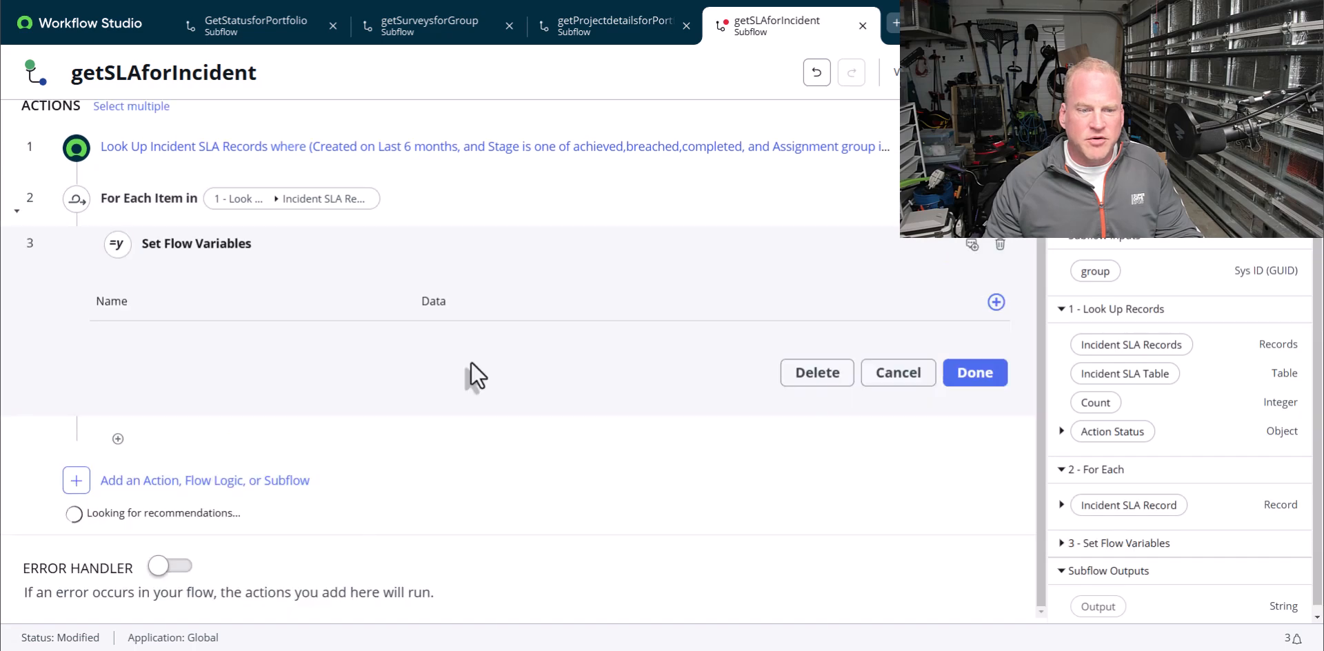
Assign aggr_response its own flow variable value followed by a dashed separator on a new line
{"action": "left_click", "coordinate": [996, 303]}
{"action": "left_click", "coordinate": [235, 359]}
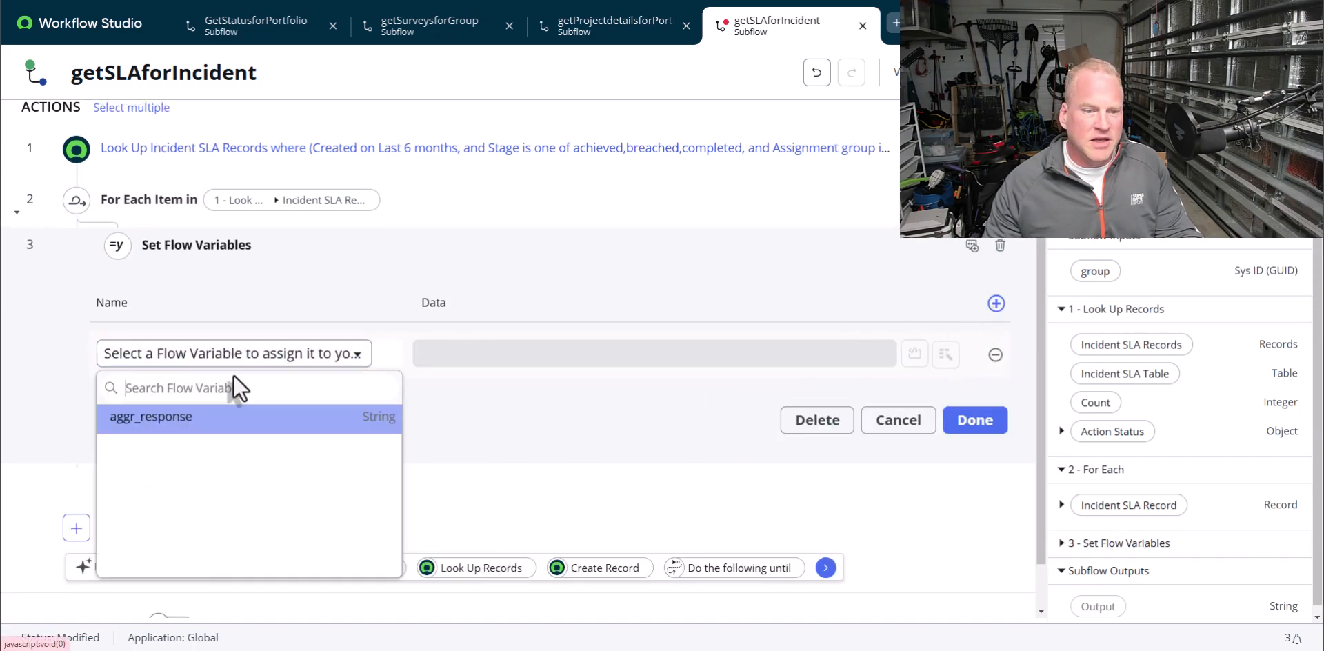
{"action": "left_click", "coordinate": [211, 417]}
{"action": "left_click_drag", "start_coordinate": [1111, 197], "coordinate": [659, 366]}
{"action": "key", "text": "Return"}
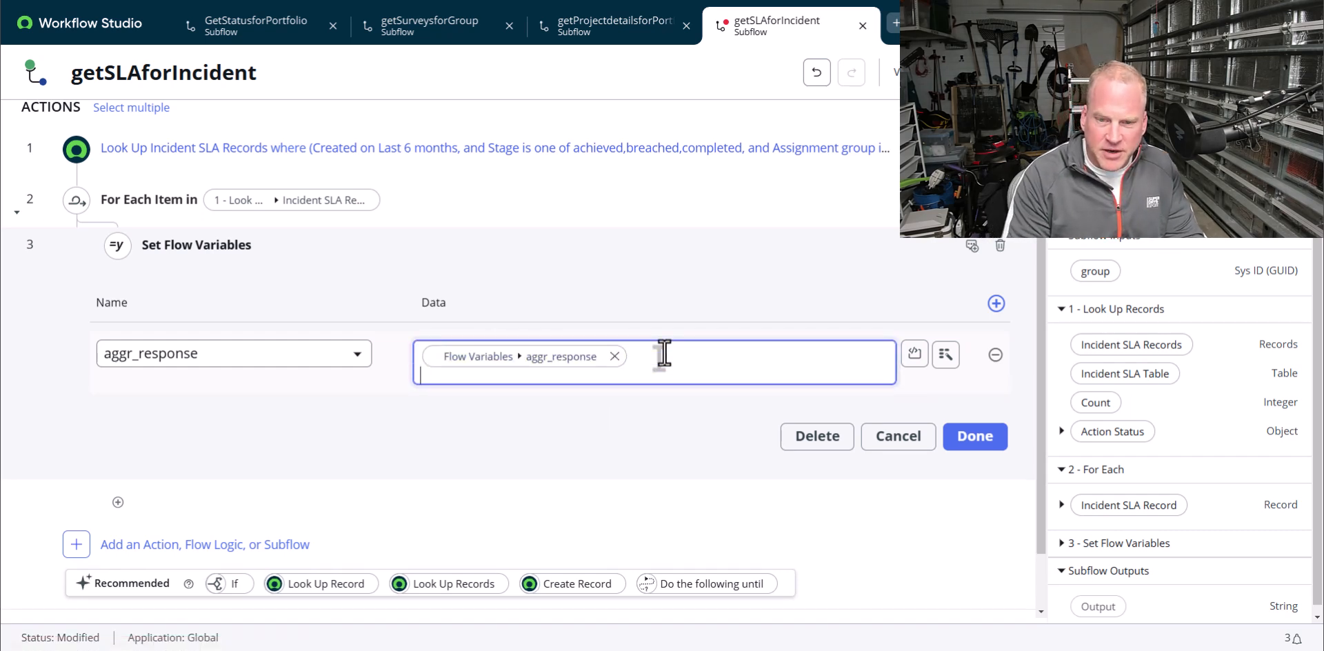
{"action": "type", "text": "-----------------"}
{"action": "key", "text": "Return"}
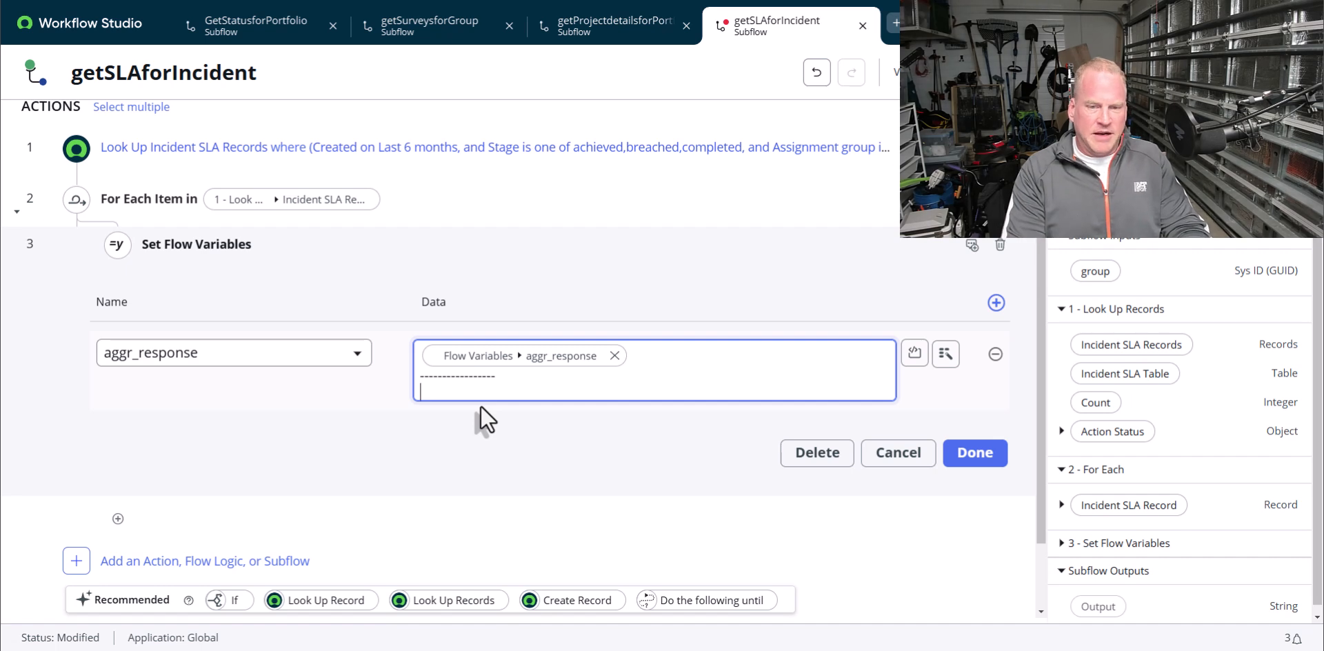
Add the label lines Number:, Group:, Stage: and Has Breached? below the separator in the aggr_response data
{"action": "type", "text": "Number:"}
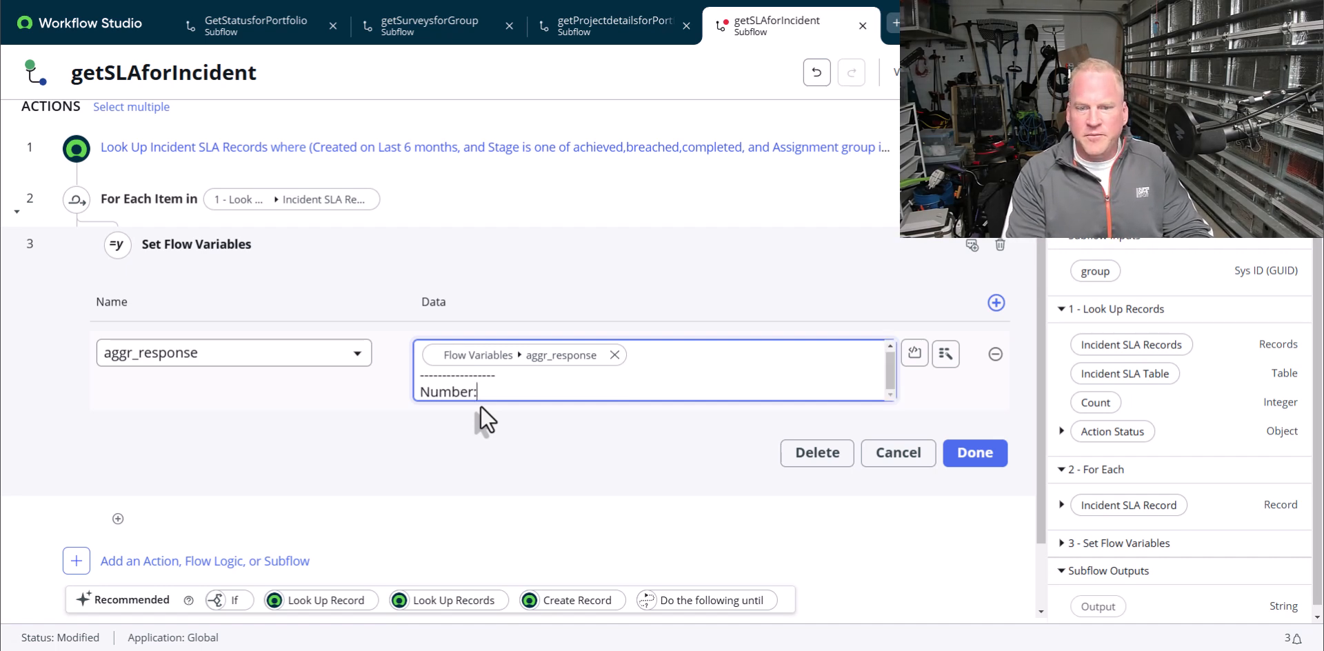
{"action": "key", "text": "Return"}
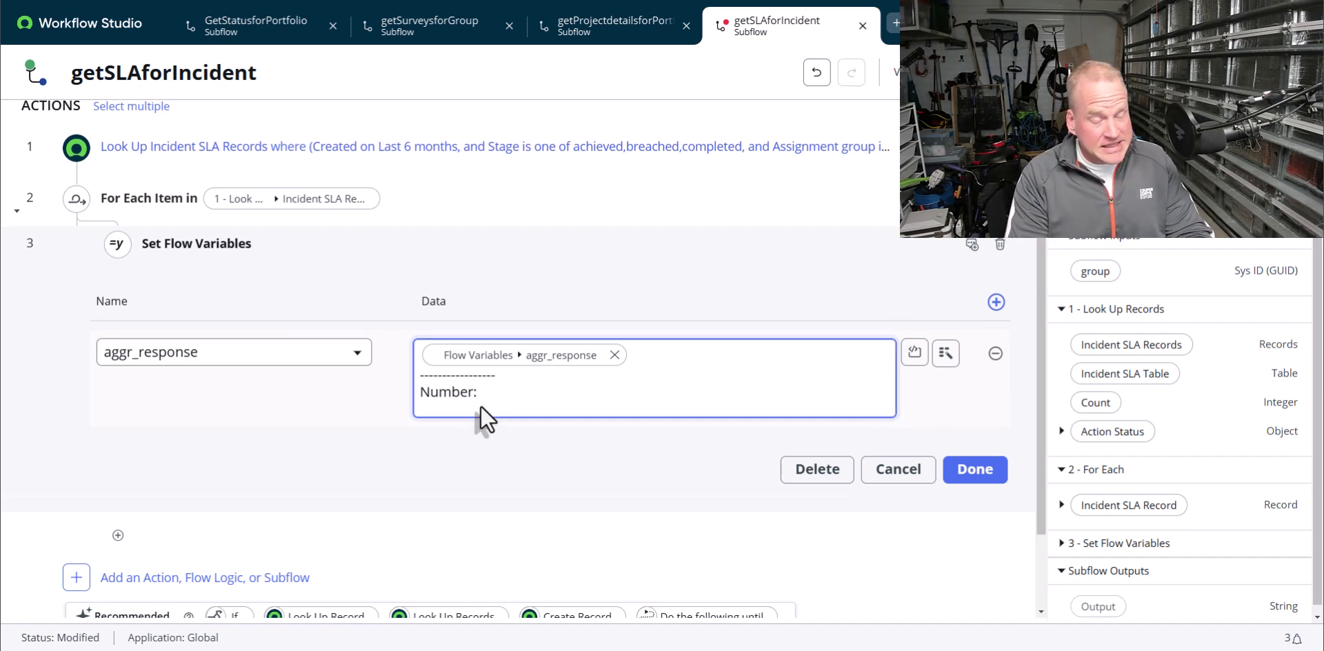
{"action": "type", "text": "Group:"}
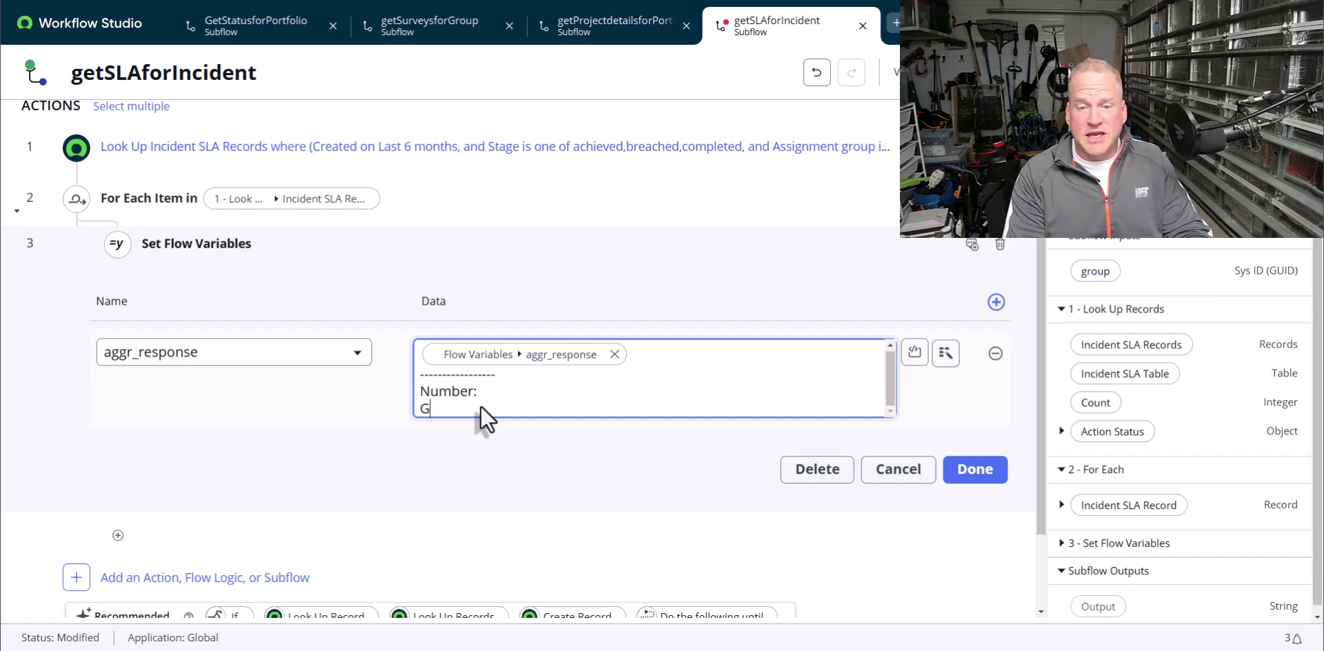
{"action": "key", "text": "Return"}
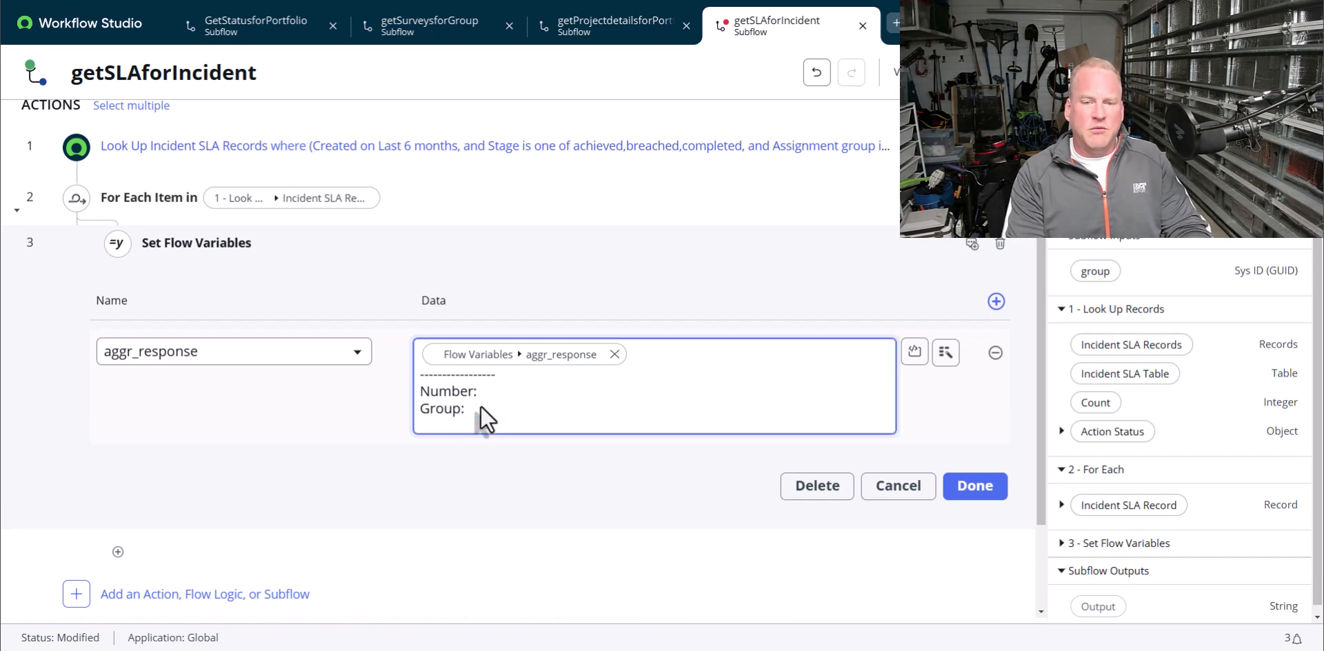
{"action": "type", "text": "Stage:"}
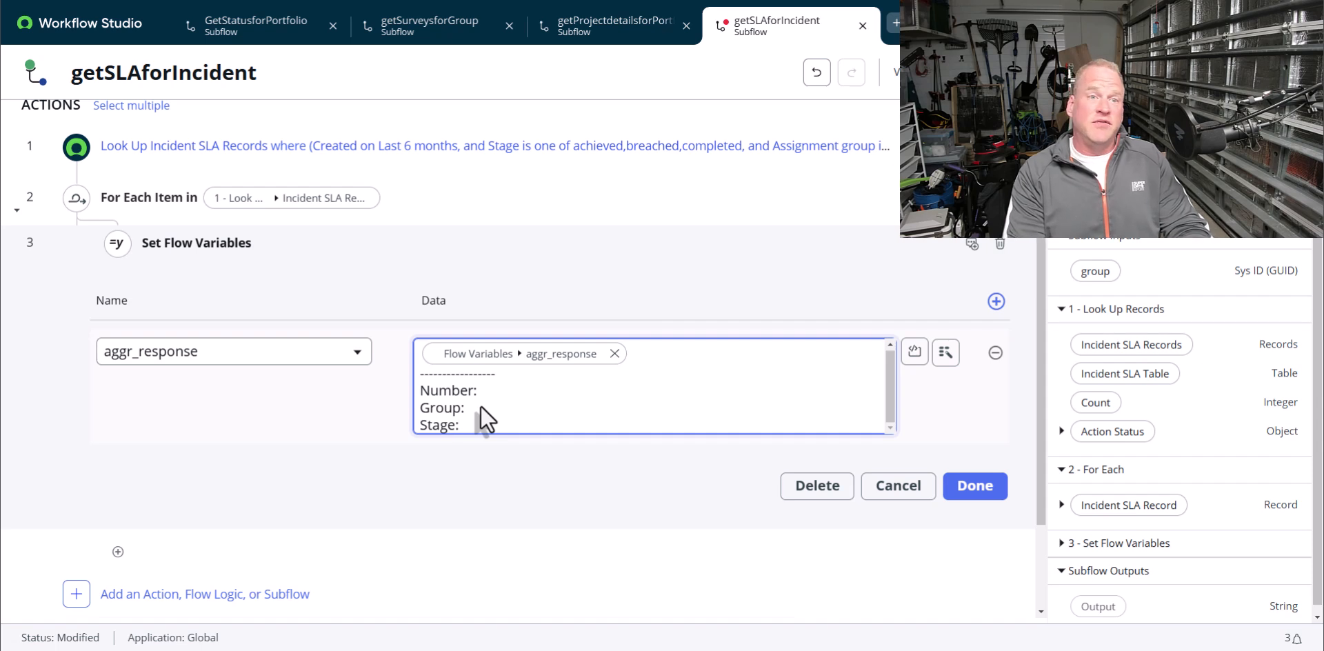
{"action": "key", "text": "Return"}
{"action": "type", "text": "Has B"}
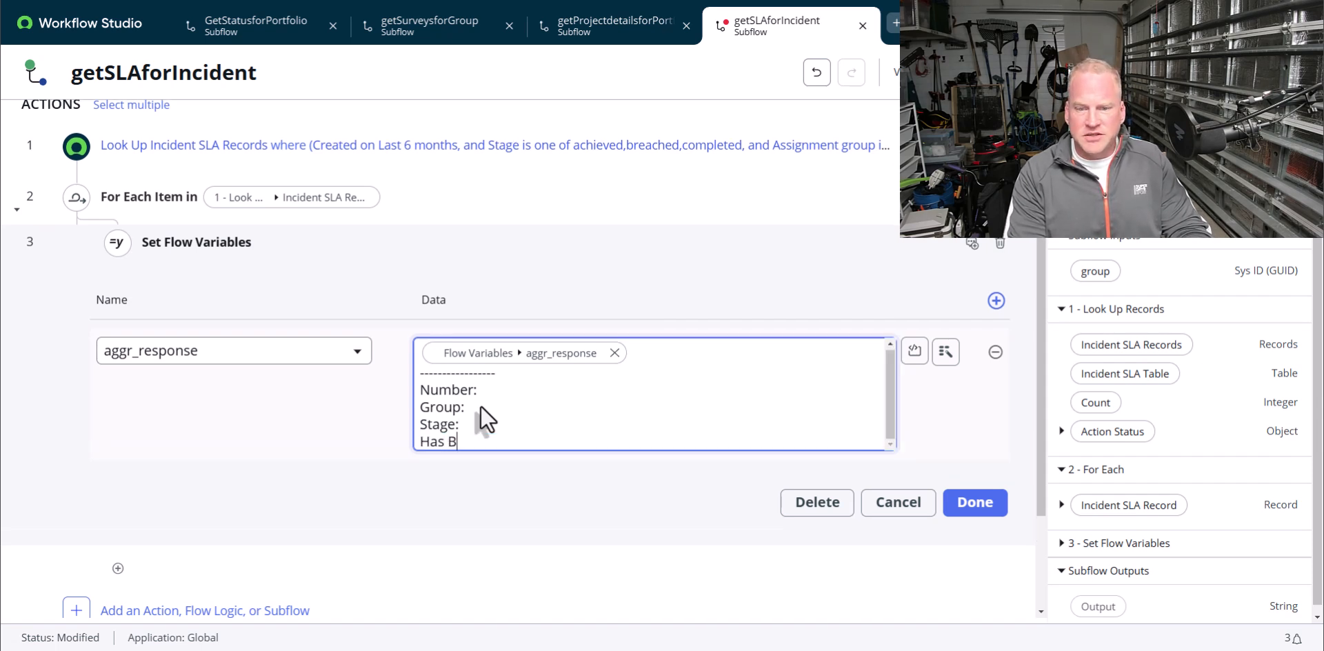
{"action": "type", "text": "reached"}
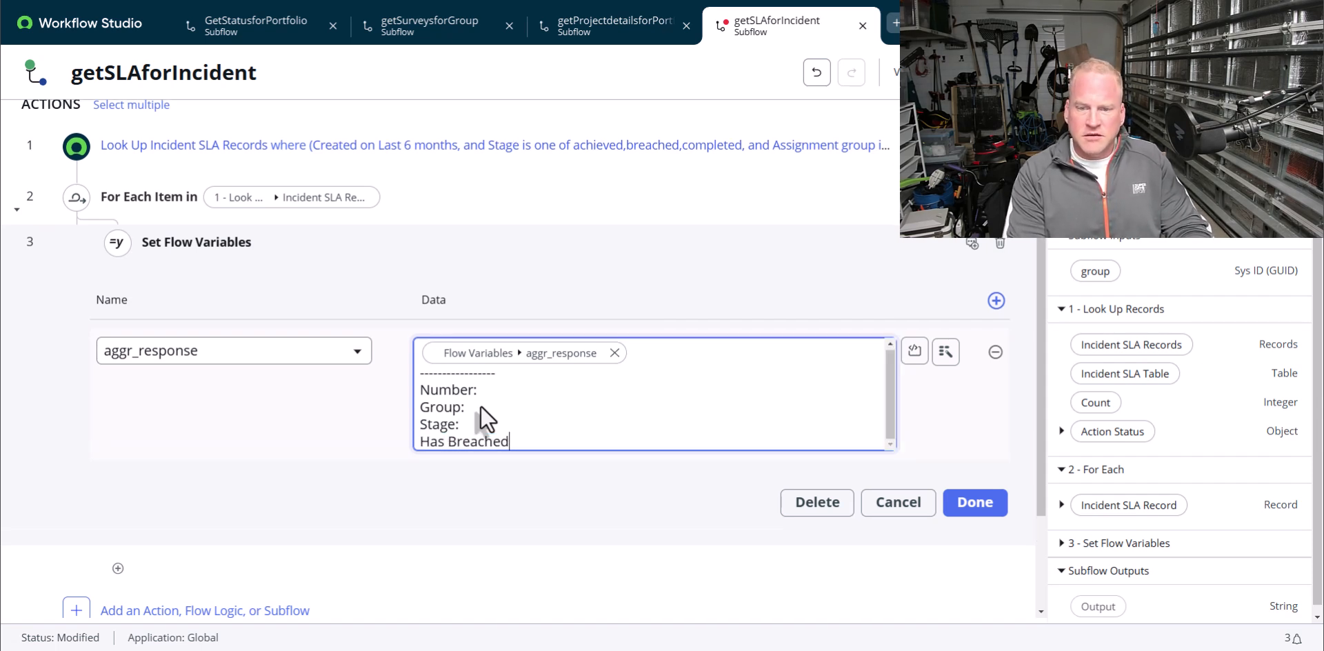
{"action": "type", "text": "?"}
{"action": "key", "text": "Return"}
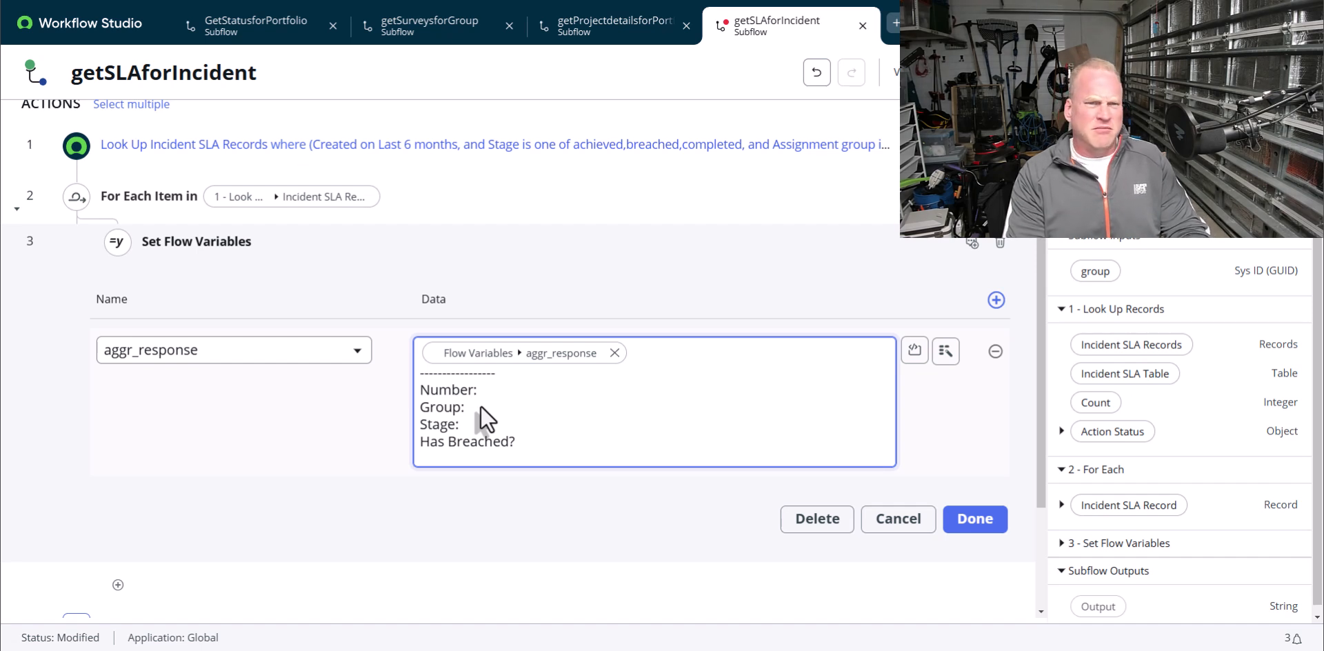
Add a Total: label as the line below Has Breached? in the aggr_response data
{"action": "type", "text": "Expec"}
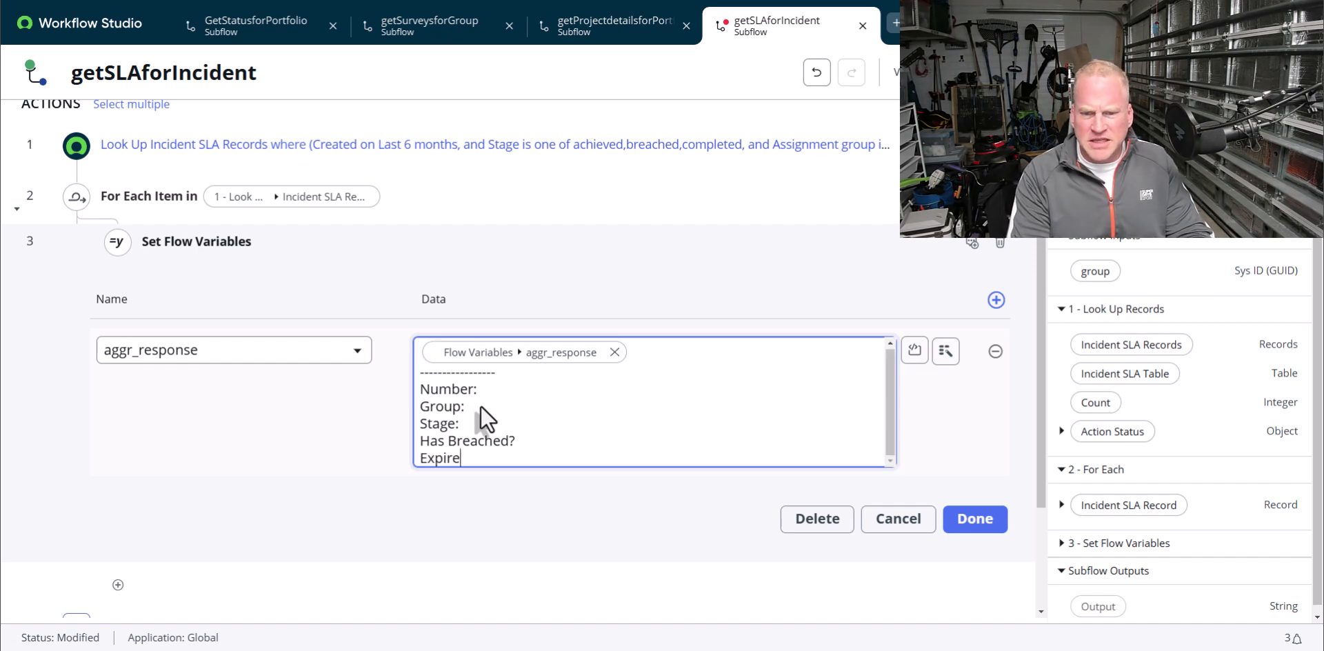
{"action": "key", "text": "BackSpace"}
{"action": "key", "text": "BackSpace"}
{"action": "key", "text": "BackSpace"}
{"action": "key", "text": "BackSpace"}
{"action": "key", "text": "BackSpace"}
{"action": "type", "text": "Total:"}
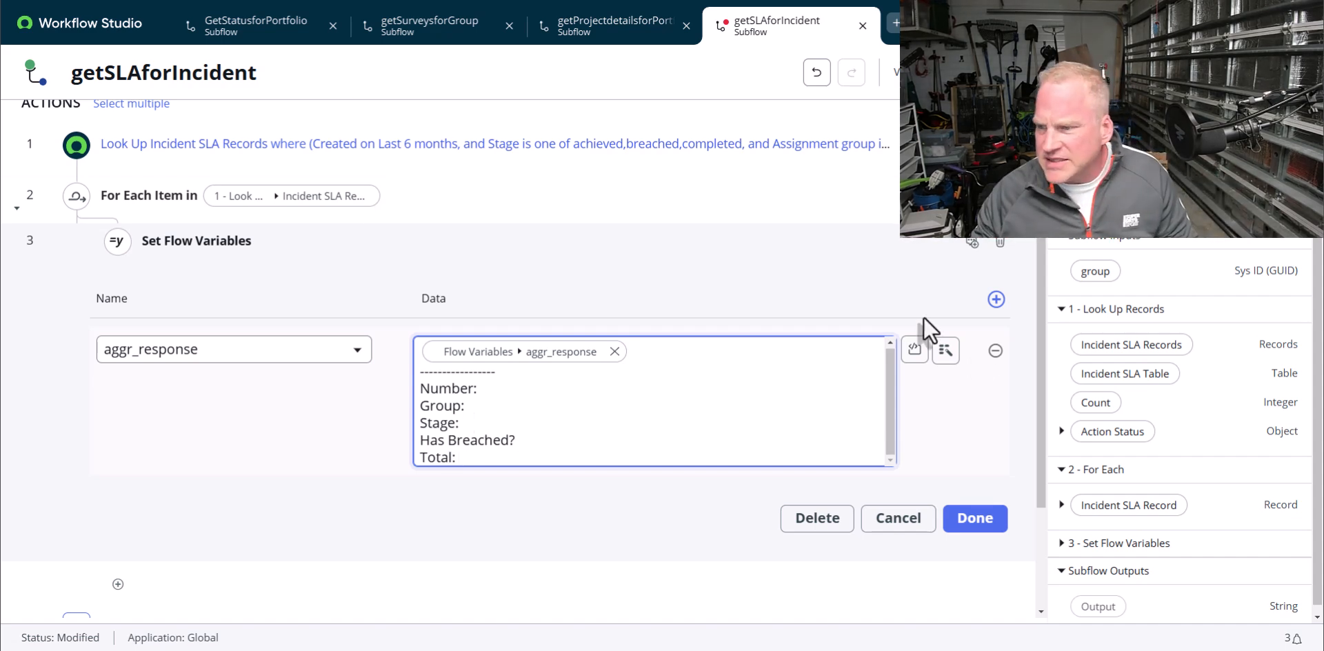
Insert the Assignment group's Name from the For Each Incident SLA Record after the Group: label in the aggr_response data
{"action": "left_click", "coordinate": [1061, 505]}
{"action": "scroll", "coordinate": [1138, 386], "scroll_direction": "down", "scroll_amount": 9}
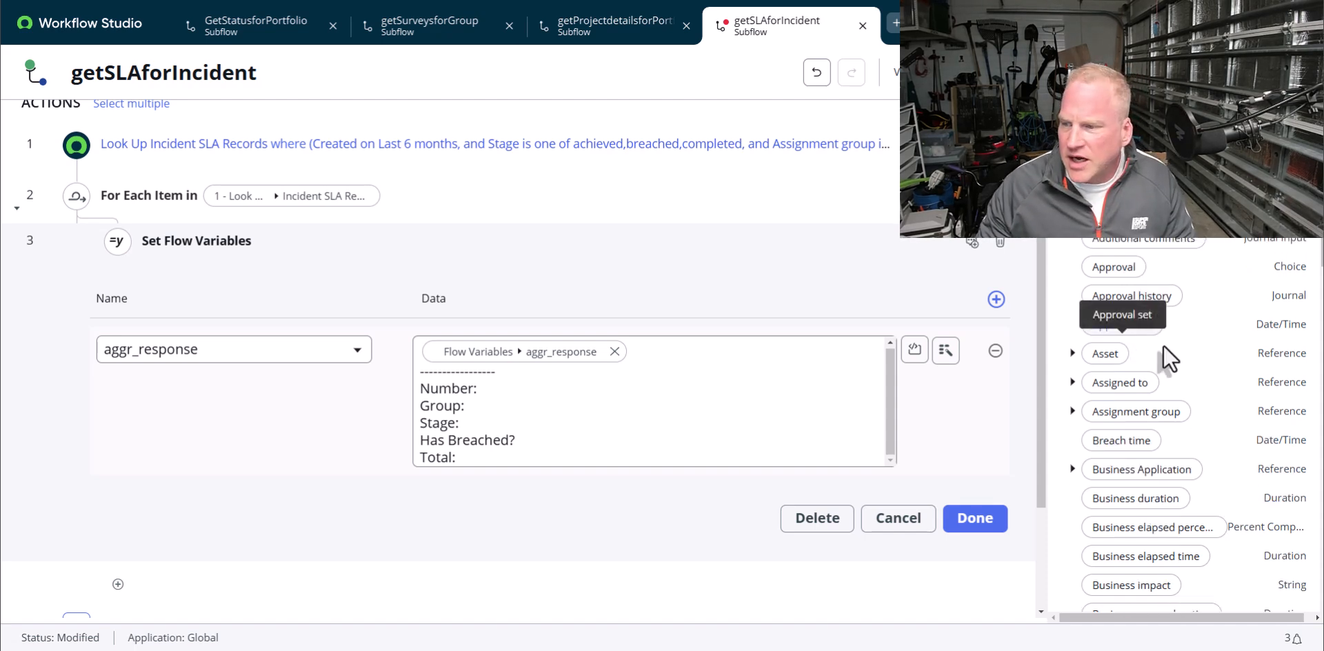
{"action": "scroll", "coordinate": [1164, 345], "scroll_direction": "down", "scroll_amount": 7}
{"action": "scroll", "coordinate": [1180, 370], "scroll_direction": "up", "scroll_amount": 4}
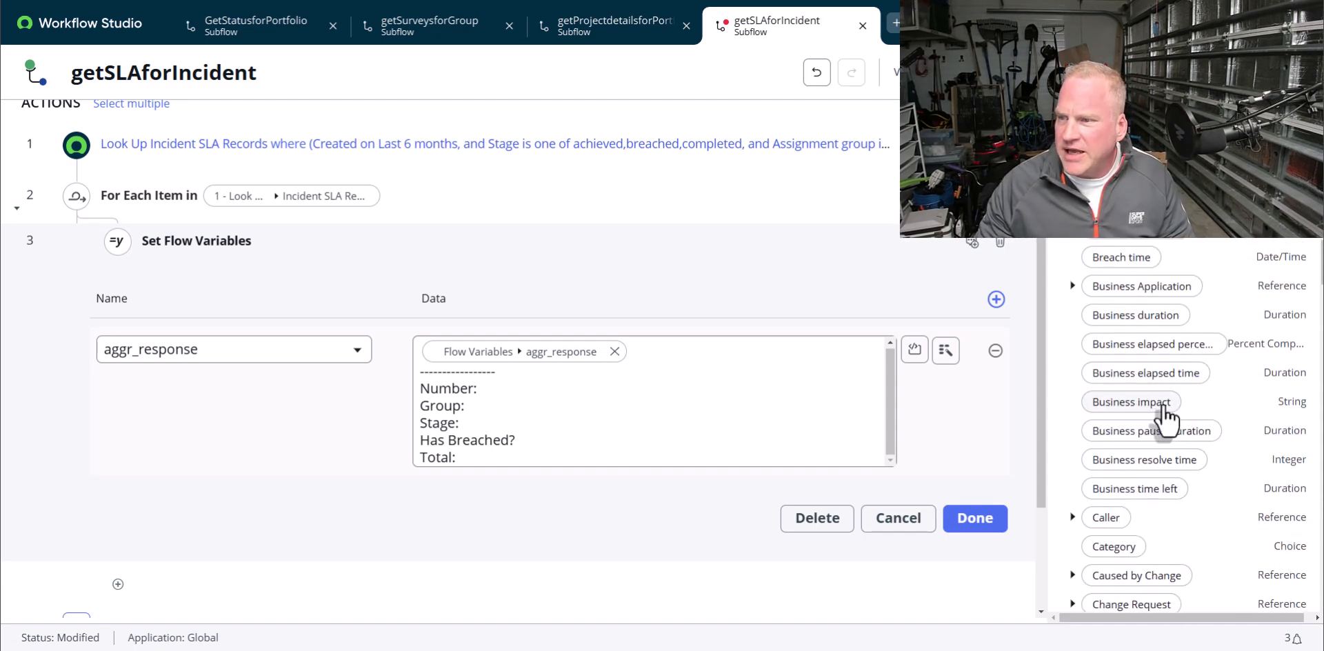
{"action": "left_click", "coordinate": [1074, 240]}
{"action": "scroll", "coordinate": [1169, 414], "scroll_direction": "down", "scroll_amount": 4}
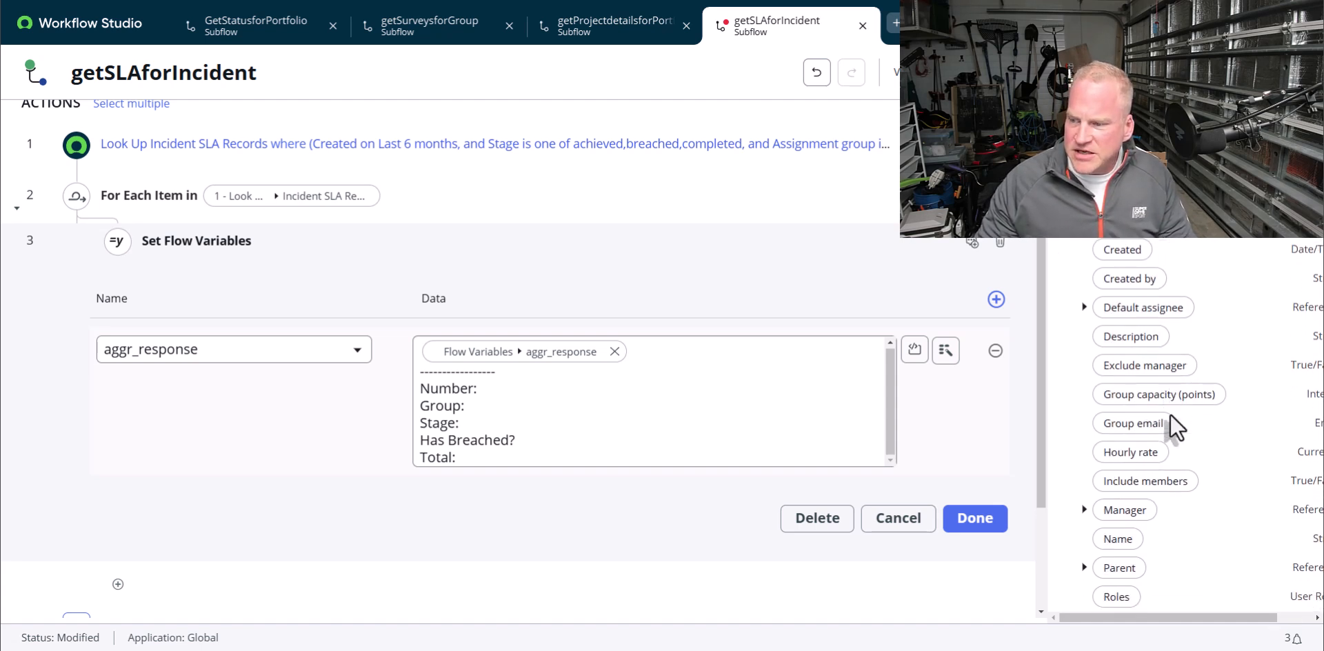
{"action": "left_click_drag", "start_coordinate": [1118, 495], "coordinate": [541, 428]}
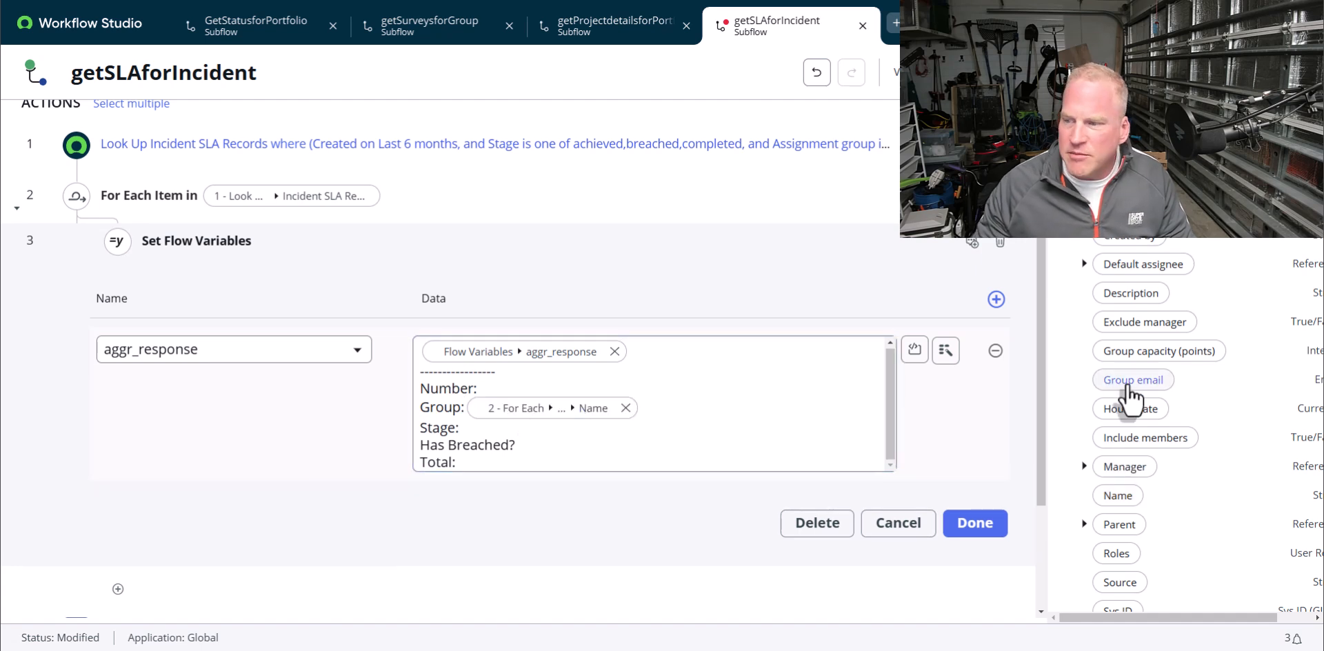
Insert the Number field of the For Each Incident SLA Record after the Number: label in the aggr_response data
{"action": "scroll", "coordinate": [1094, 261], "scroll_direction": "up", "scroll_amount": 2}
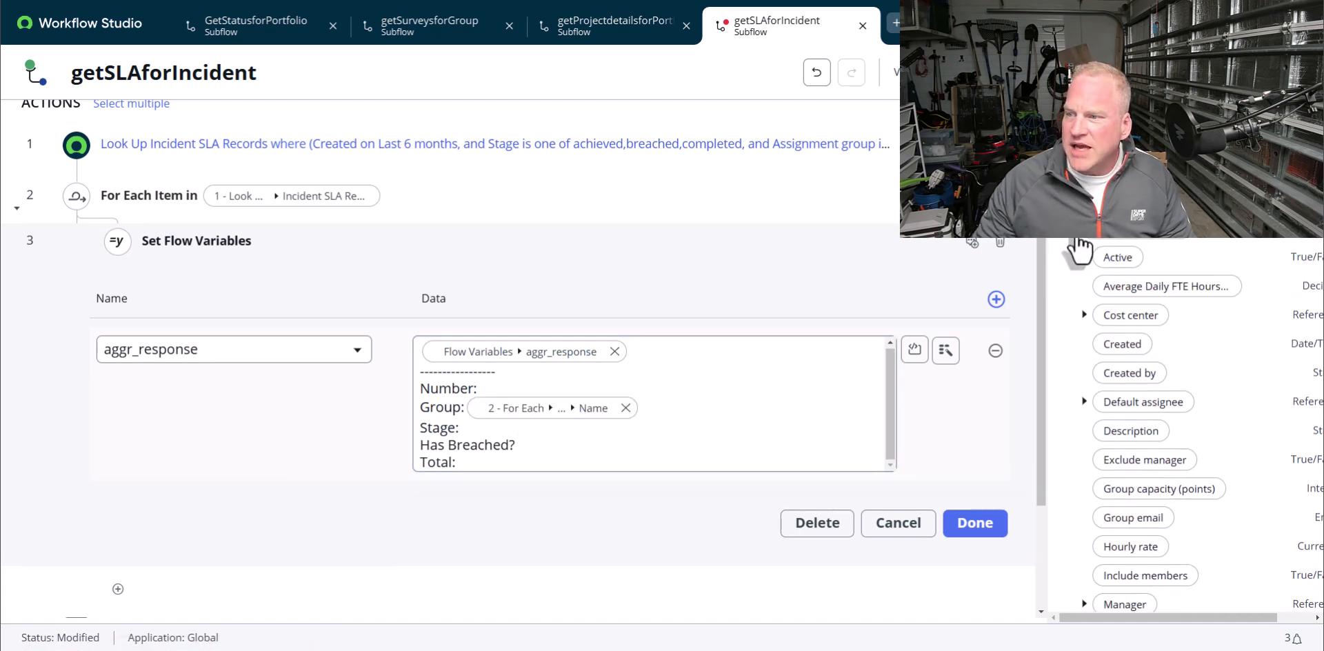
{"action": "scroll", "coordinate": [1103, 289], "scroll_direction": "down", "scroll_amount": 5}
{"action": "scroll", "coordinate": [1166, 358], "scroll_direction": "down", "scroll_amount": 15}
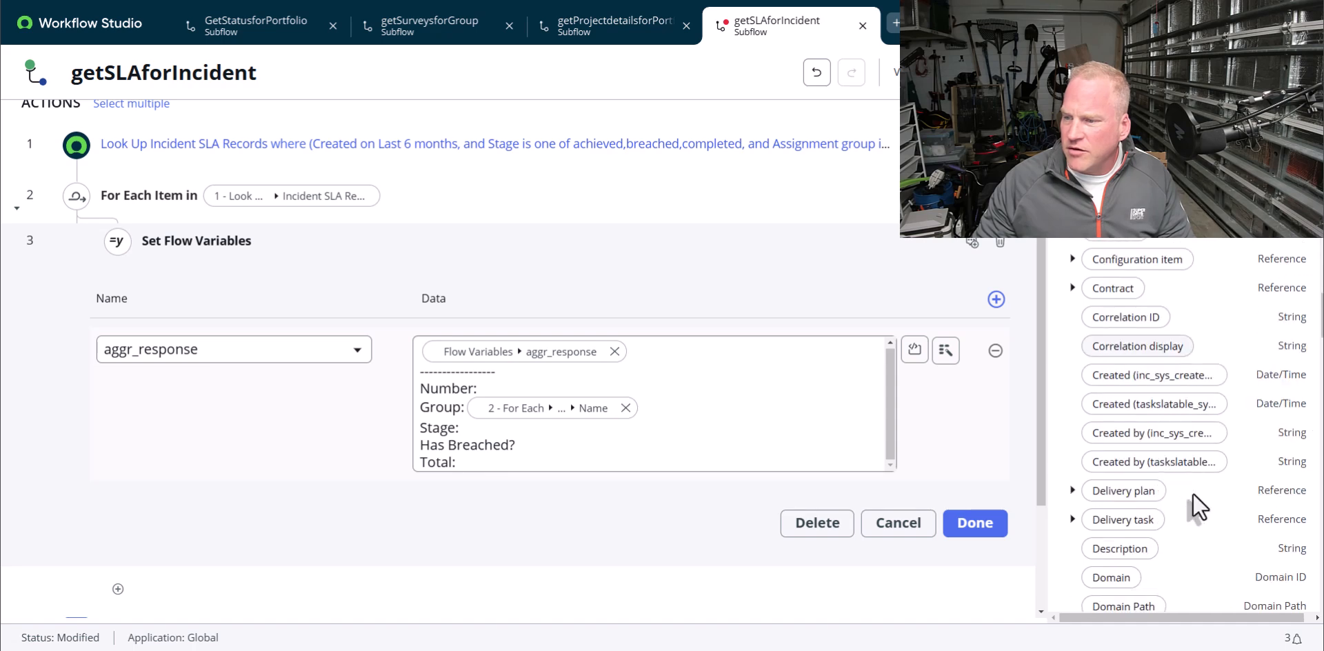
{"action": "scroll", "coordinate": [1181, 493], "scroll_direction": "down", "scroll_amount": 4}
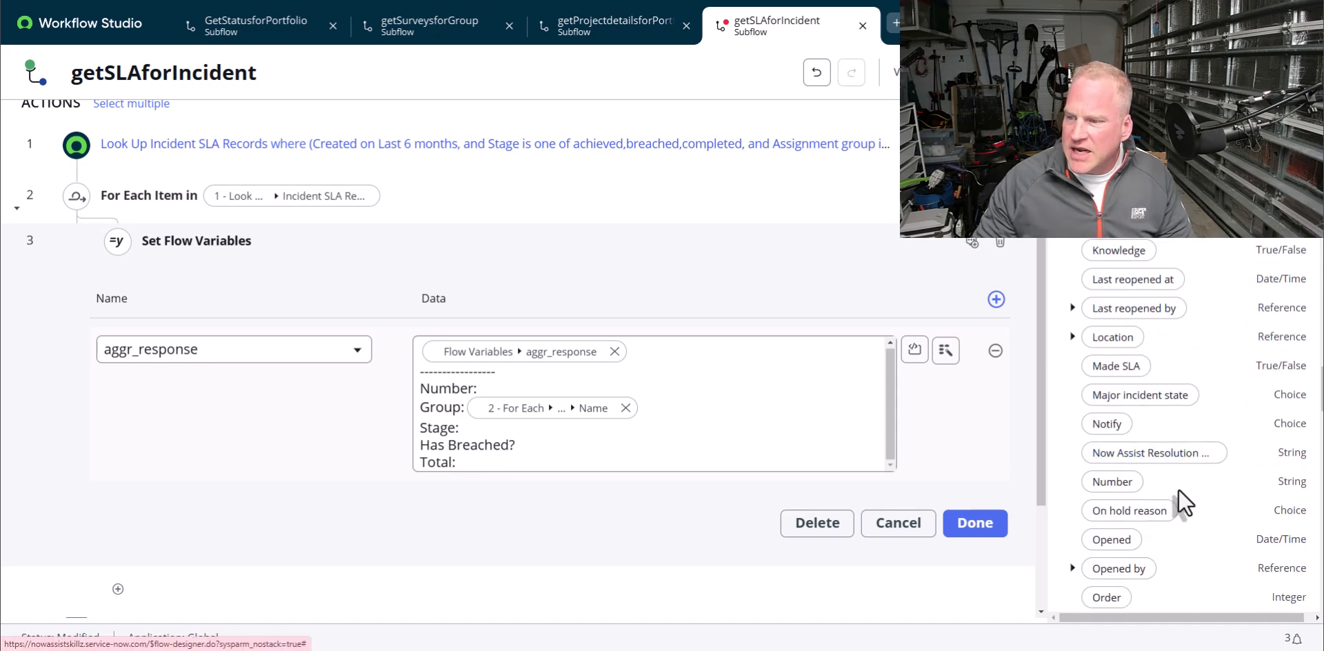
{"action": "scroll", "coordinate": [1179, 491], "scroll_direction": "down", "scroll_amount": 4}
{"action": "scroll", "coordinate": [1169, 426], "scroll_direction": "down", "scroll_amount": 1}
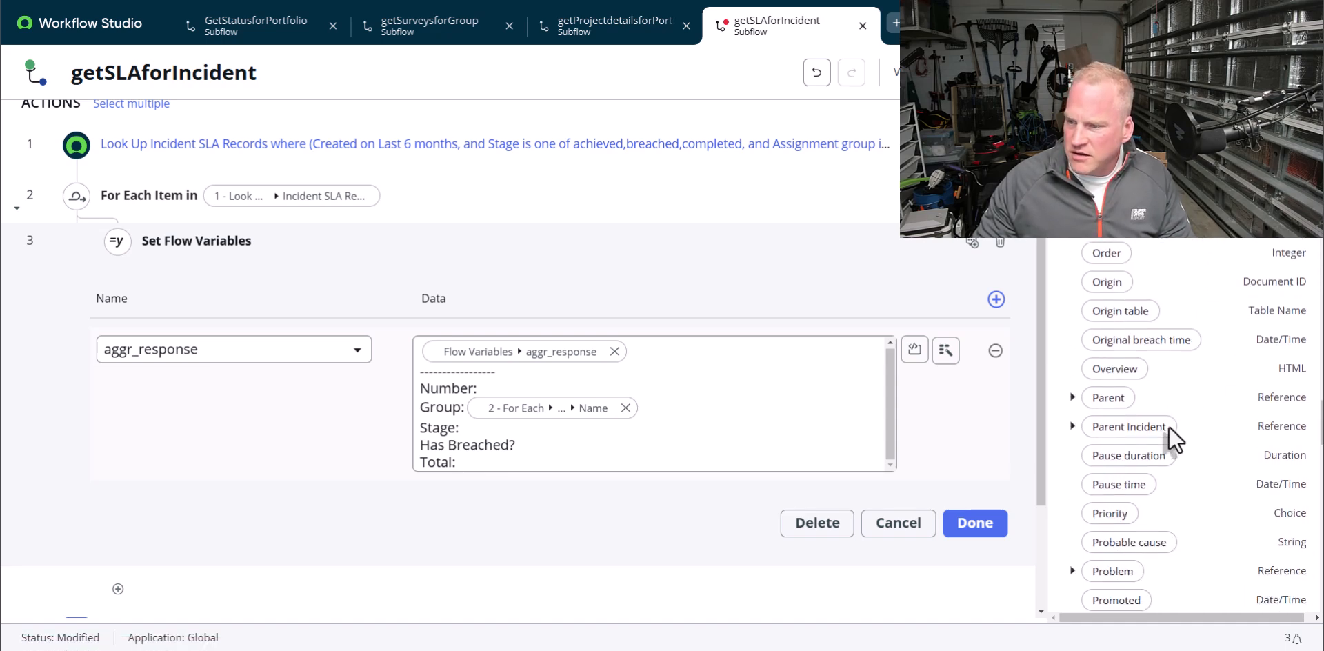
{"action": "scroll", "coordinate": [1169, 426], "scroll_direction": "up", "scroll_amount": 2}
{"action": "scroll", "coordinate": [1169, 426], "scroll_direction": "up", "scroll_amount": 2}
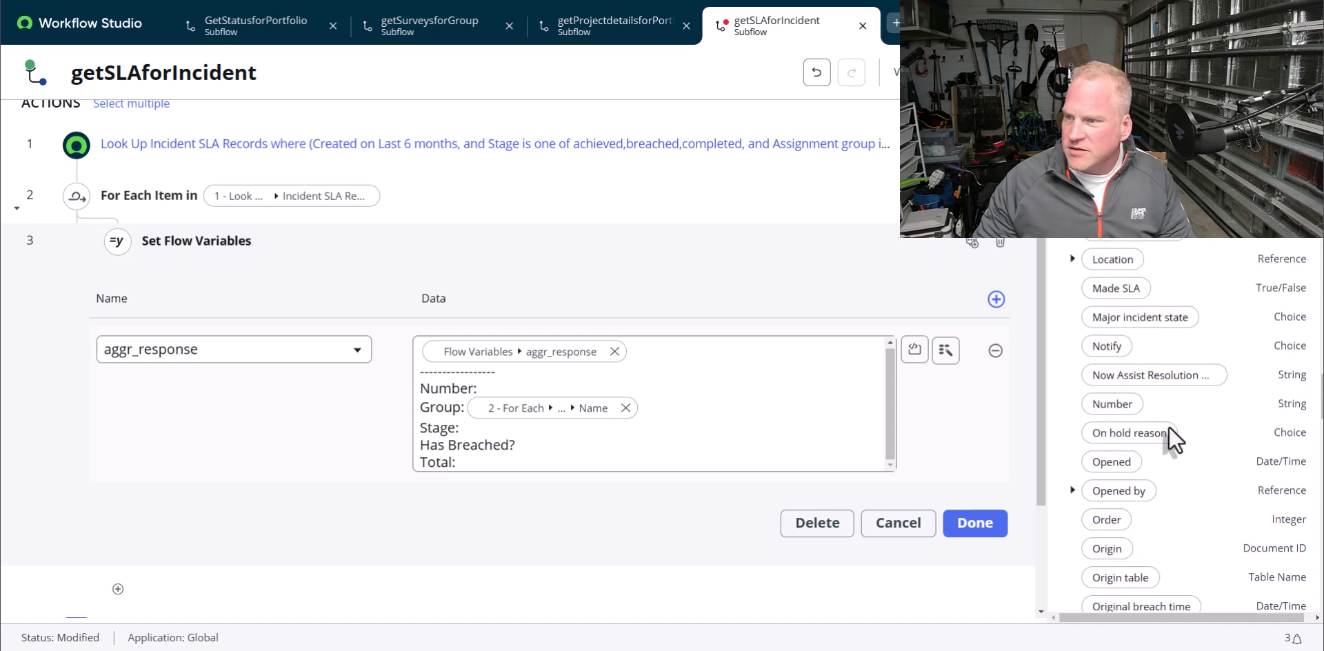
{"action": "left_click_drag", "start_coordinate": [1082, 408], "coordinate": [515, 391]}
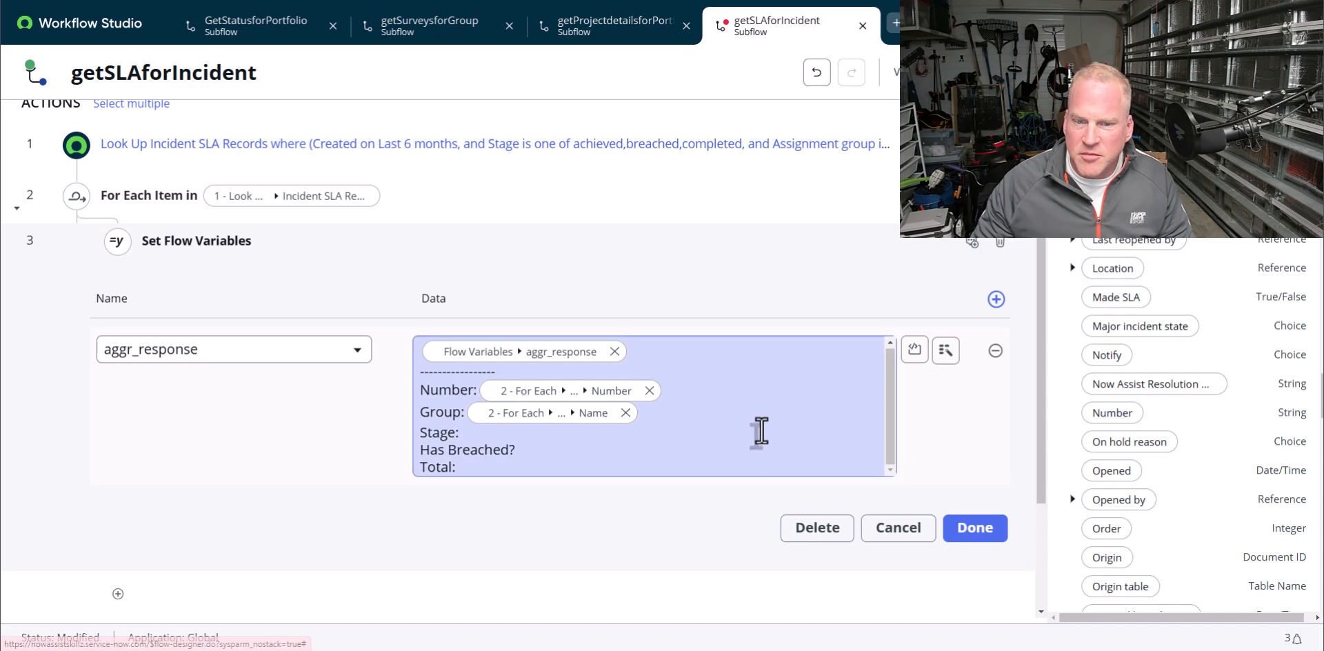
Insert the Stage field of the For Each Incident SLA Record after the Stage: label in the aggr_response data
{"action": "scroll", "coordinate": [1145, 420], "scroll_direction": "down", "scroll_amount": 3}
{"action": "scroll", "coordinate": [1144, 422], "scroll_direction": "down", "scroll_amount": 10}
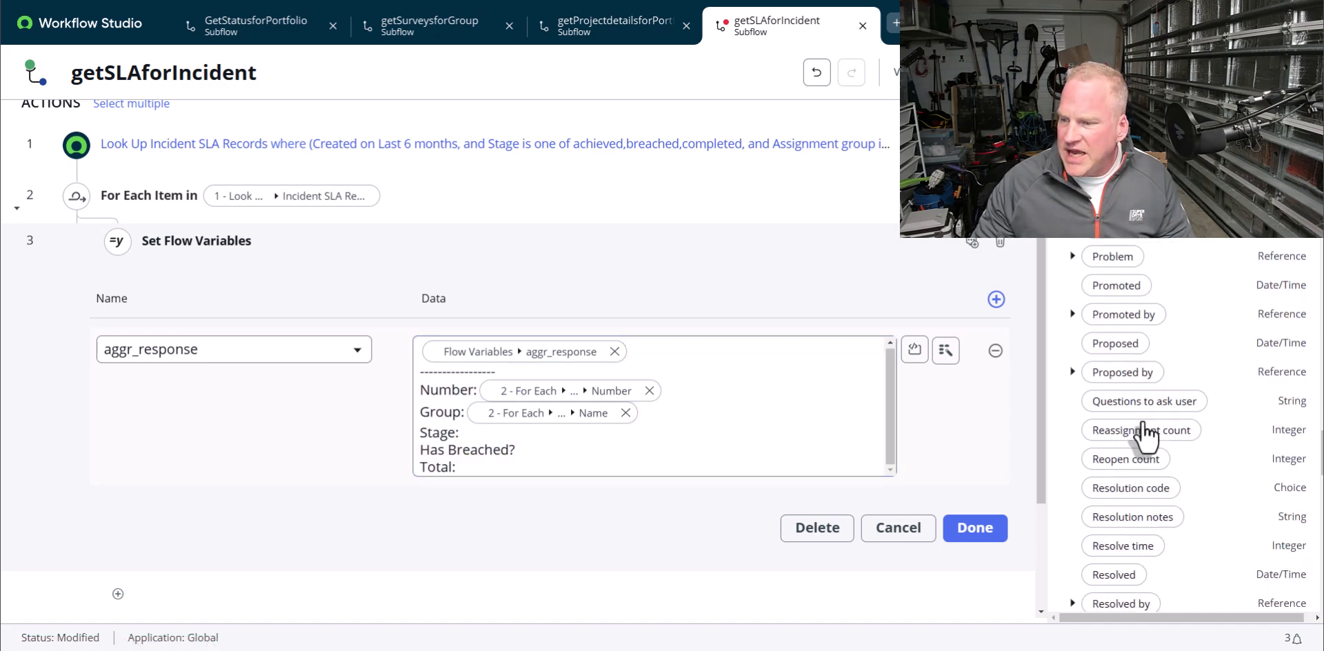
{"action": "scroll", "coordinate": [1140, 442], "scroll_direction": "down", "scroll_amount": 2}
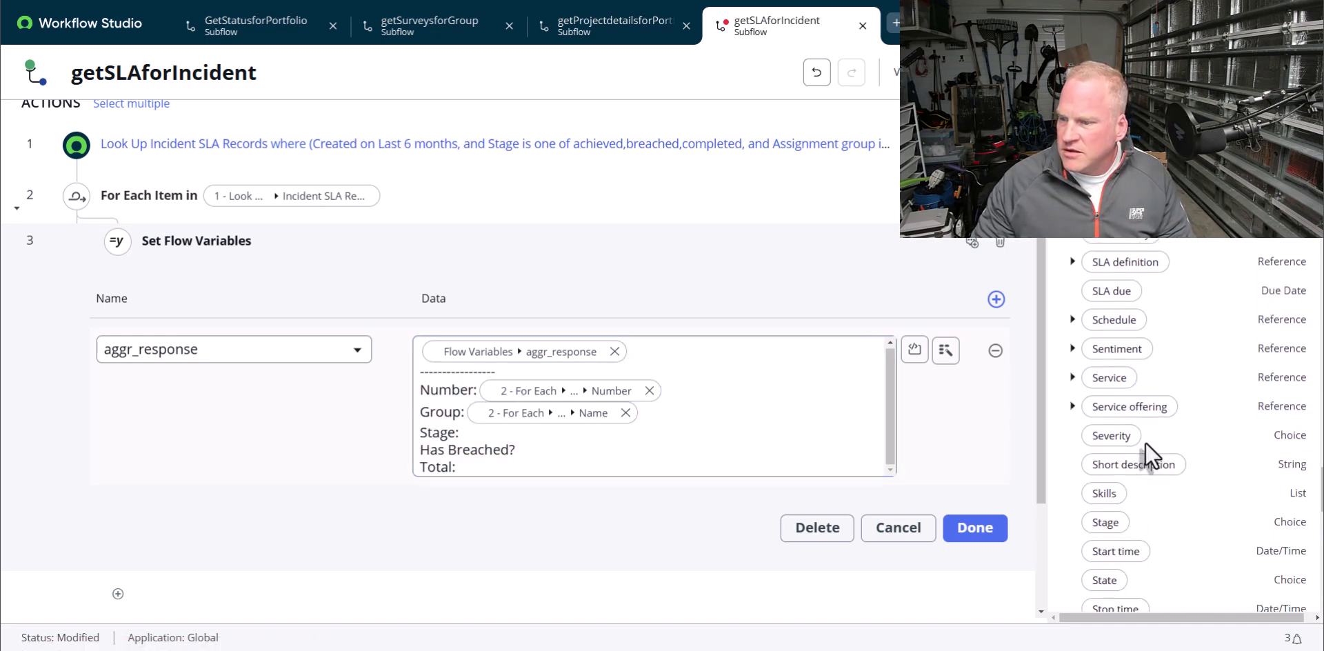
{"action": "left_click_drag", "start_coordinate": [1123, 522], "coordinate": [516, 442]}
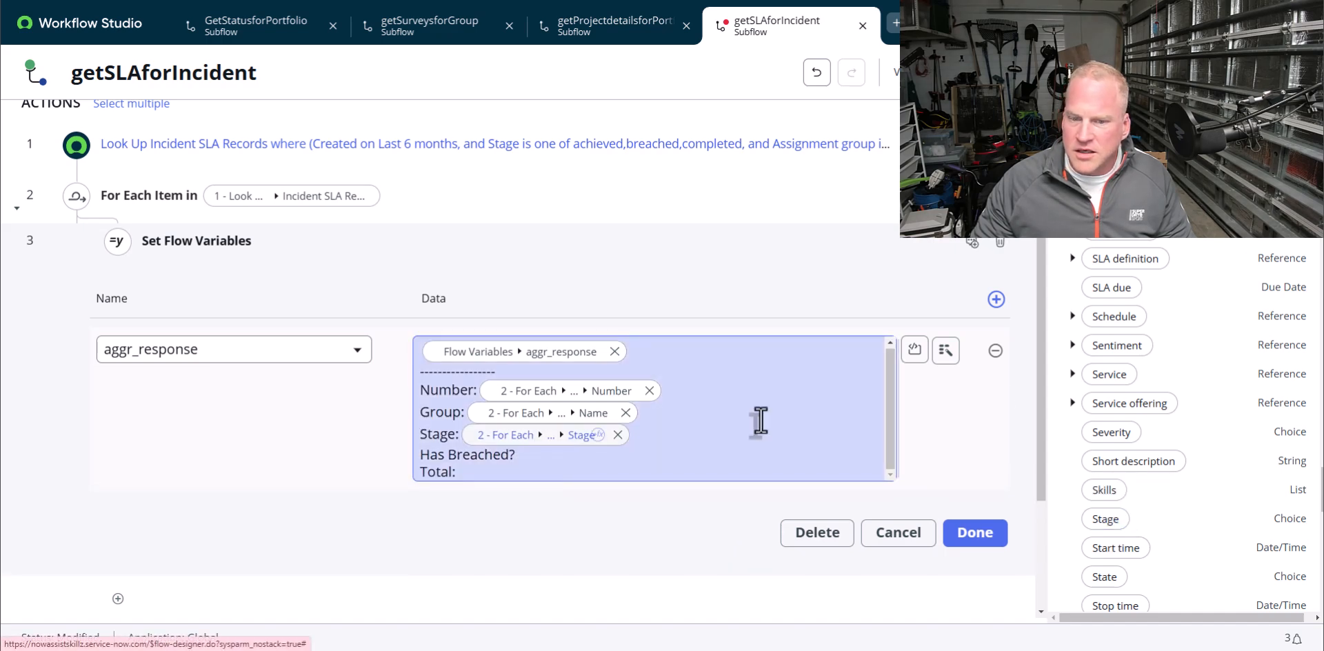
Insert the Has breached field of the For Each Incident SLA Record after the Has Breached? label
{"action": "scroll", "coordinate": [1166, 330], "scroll_direction": "up", "scroll_amount": 15}
{"action": "scroll", "coordinate": [1166, 329], "scroll_direction": "up", "scroll_amount": 8}
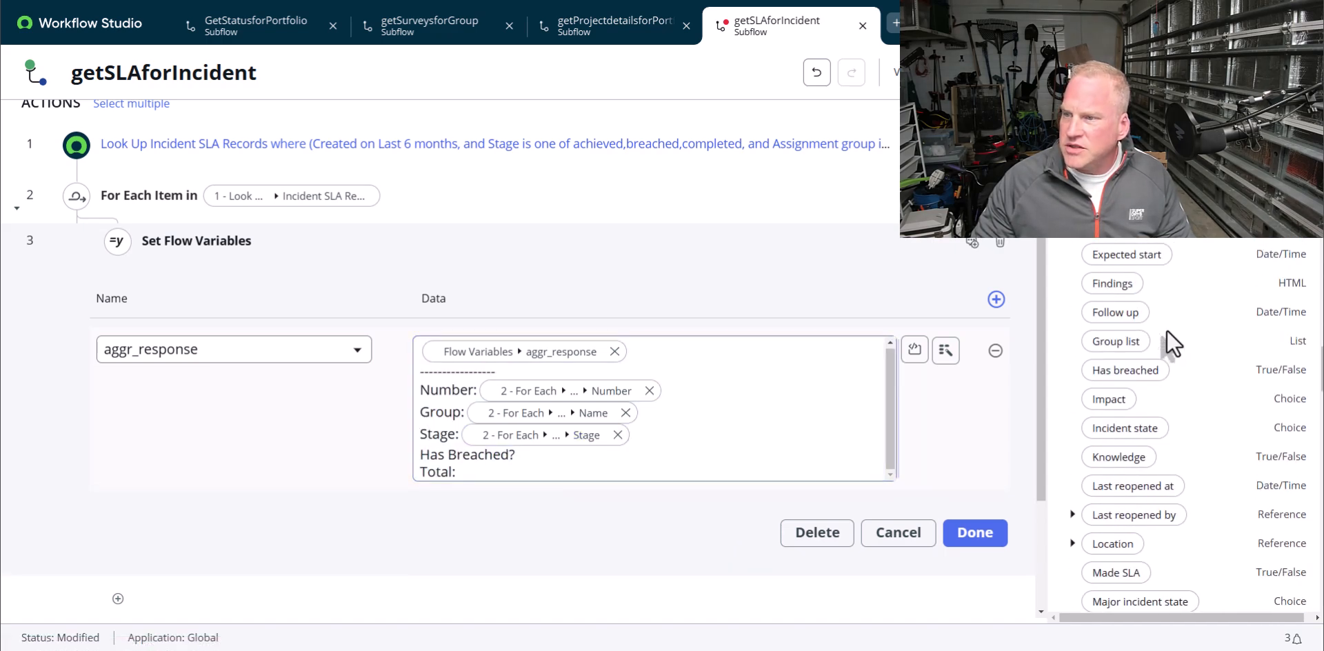
{"action": "scroll", "coordinate": [1167, 329], "scroll_direction": "down", "scroll_amount": 3}
{"action": "scroll", "coordinate": [1167, 330], "scroll_direction": "up", "scroll_amount": 5}
{"action": "scroll", "coordinate": [1166, 328], "scroll_direction": "down", "scroll_amount": 12}
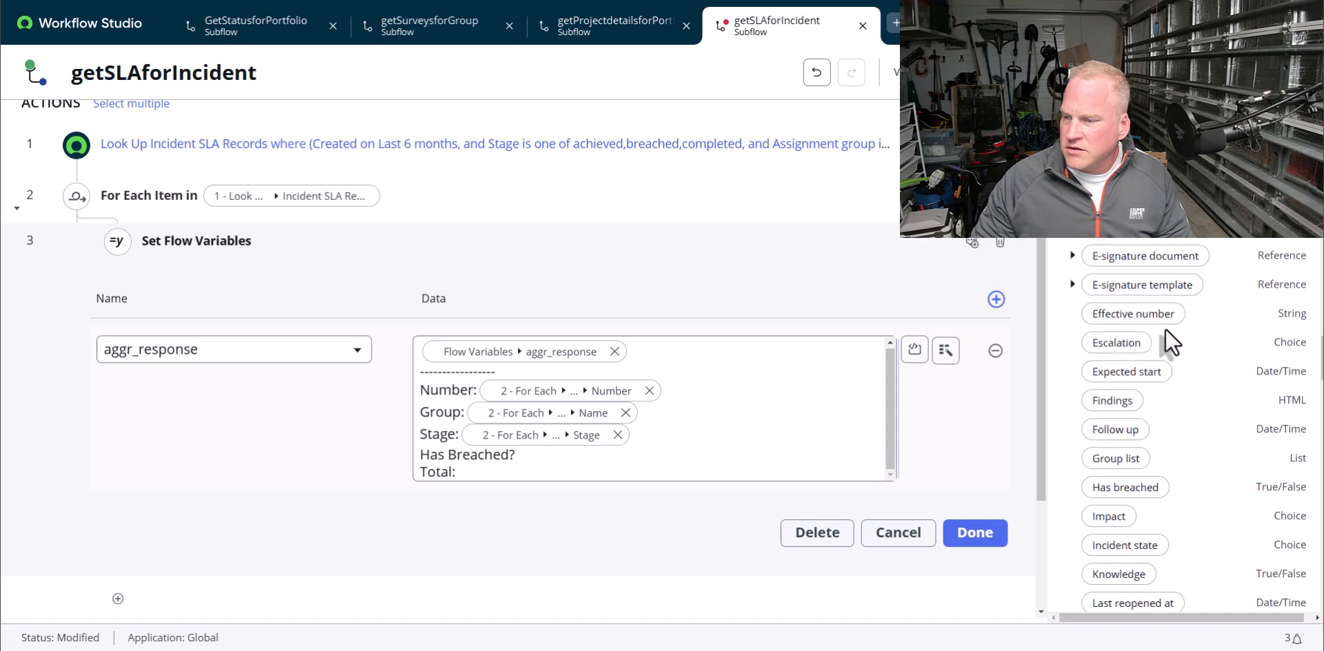
{"action": "scroll", "coordinate": [1165, 328], "scroll_direction": "up", "scroll_amount": 5}
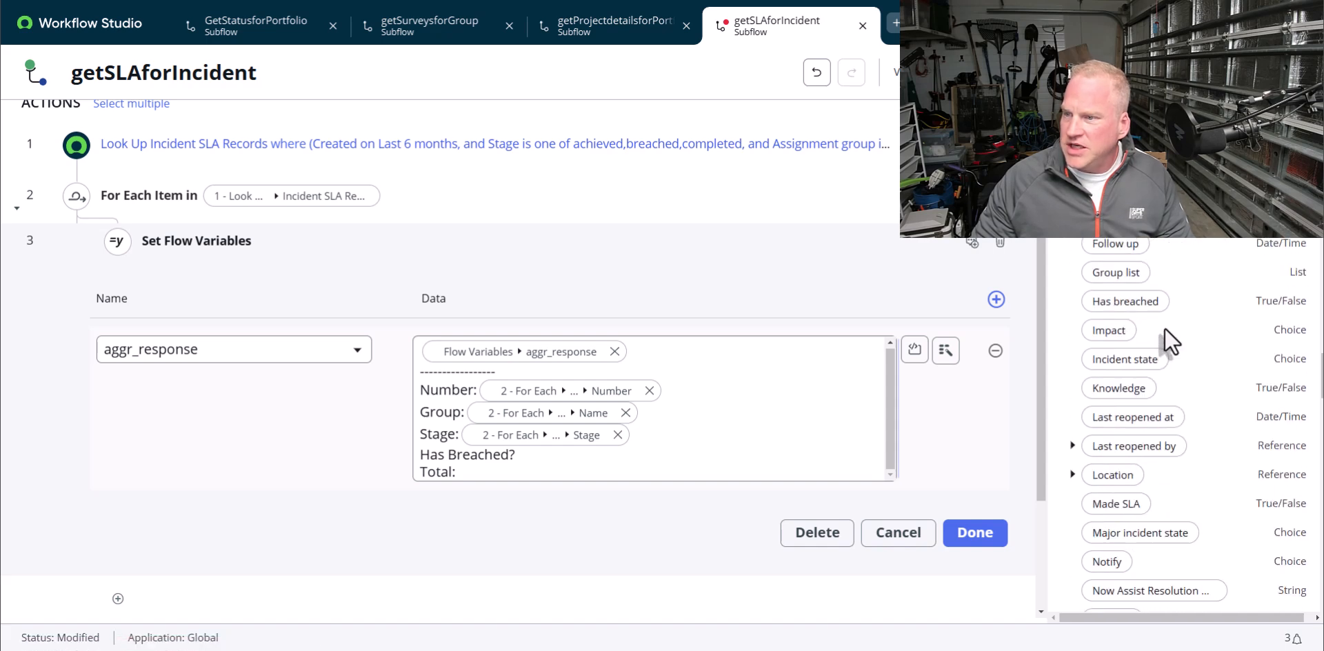
{"action": "left_click_drag", "start_coordinate": [1144, 308], "coordinate": [627, 467]}
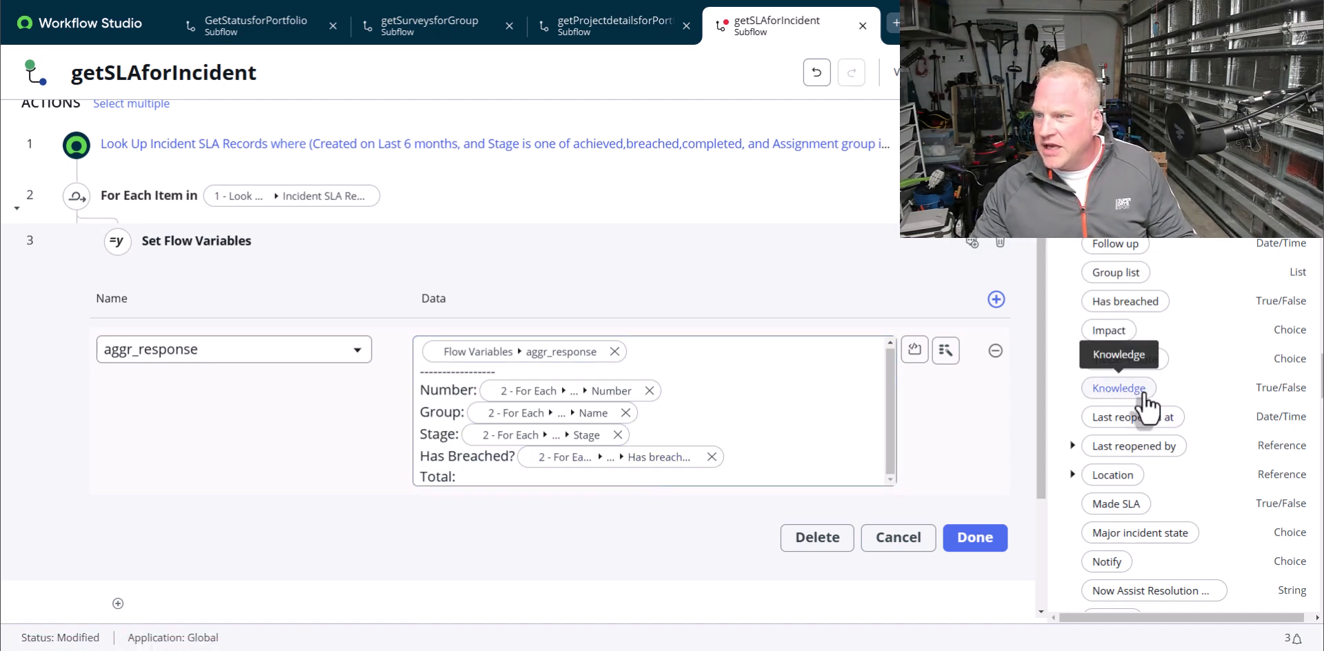
Insert the record's Duration field after the Total: label, change that label to Total Duration:, and finish the Set Flow Variables logic
{"action": "scroll", "coordinate": [1144, 407], "scroll_direction": "up", "scroll_amount": 2}
{"action": "scroll", "coordinate": [1142, 392], "scroll_direction": "up", "scroll_amount": 1}
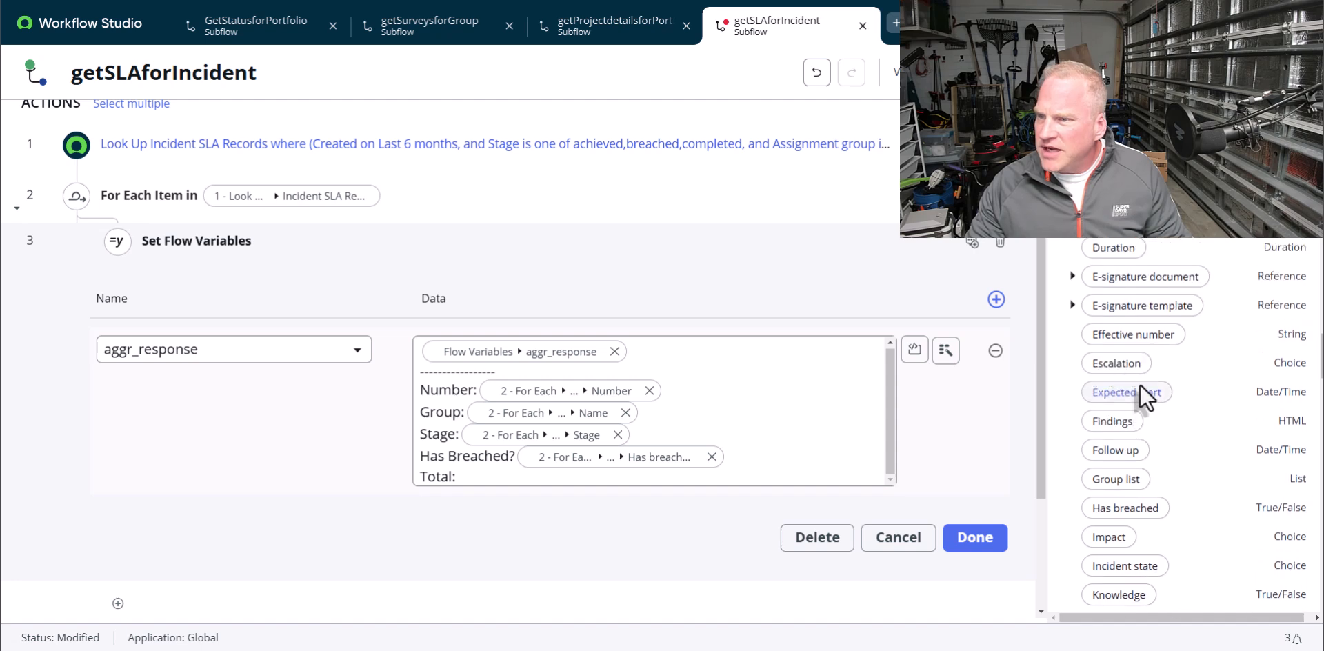
{"action": "left_click_drag", "start_coordinate": [1119, 257], "coordinate": [518, 483]}
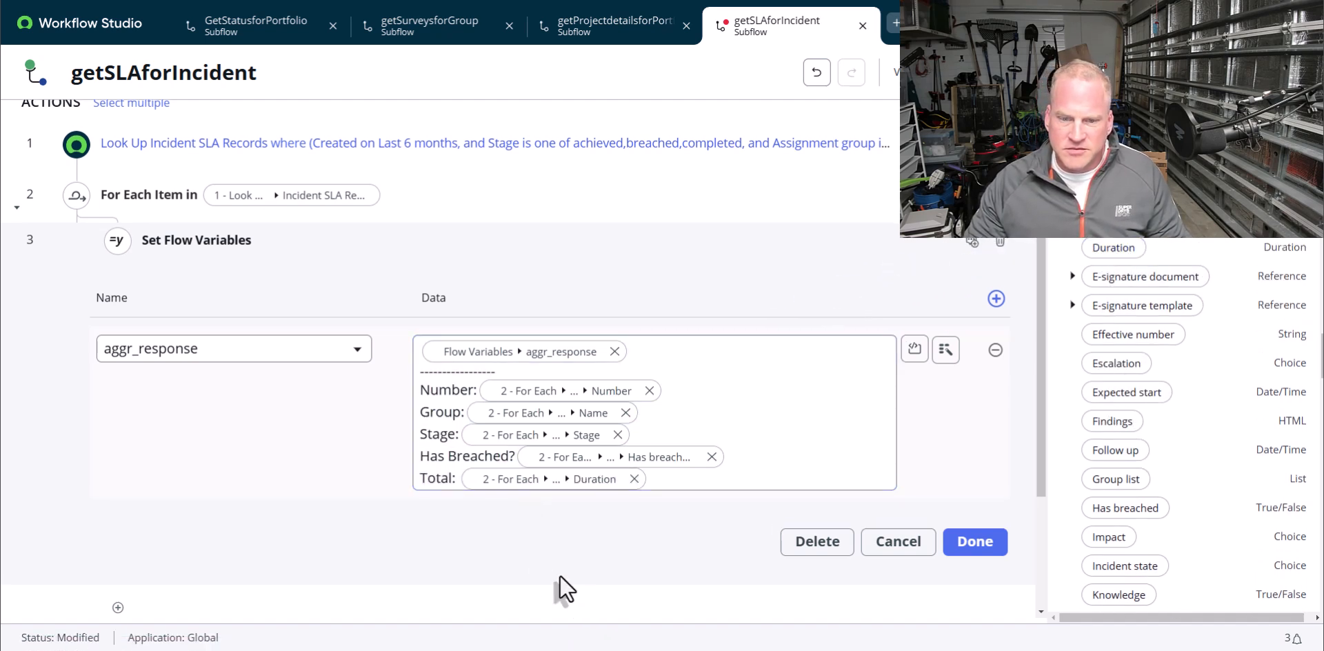
{"action": "left_click", "coordinate": [453, 478]}
{"action": "type", "text": "D"}
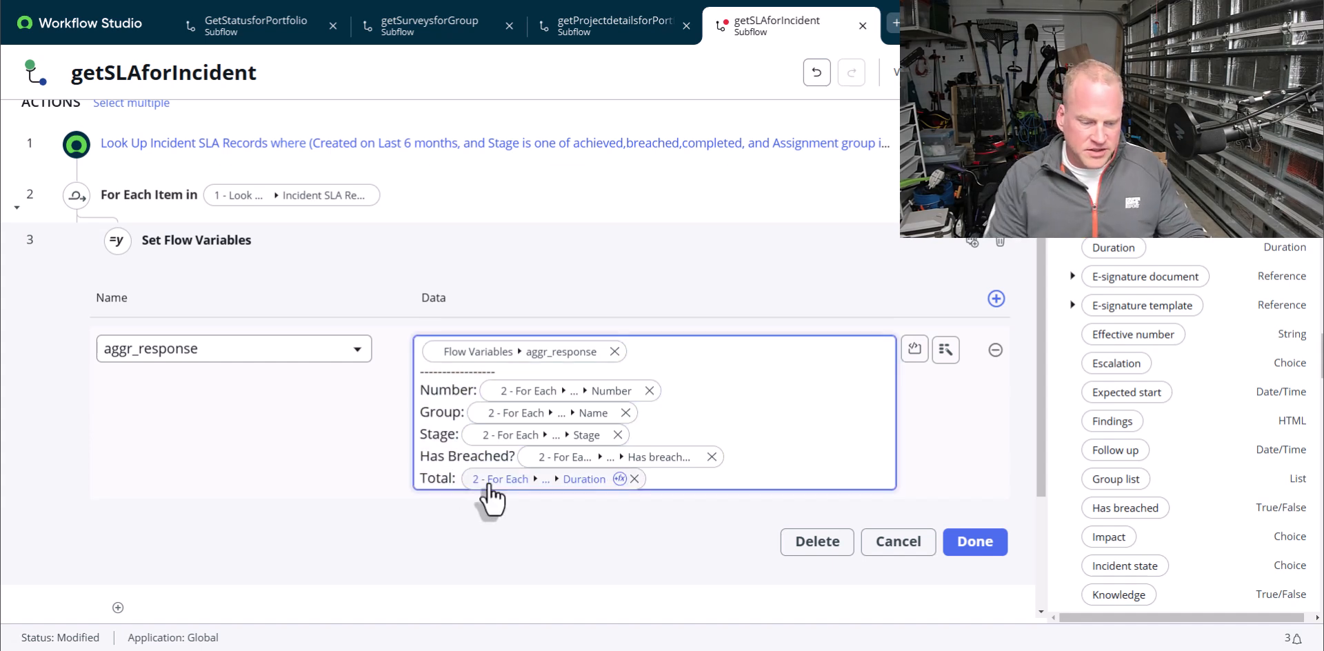
{"action": "type", "text": "uration"}
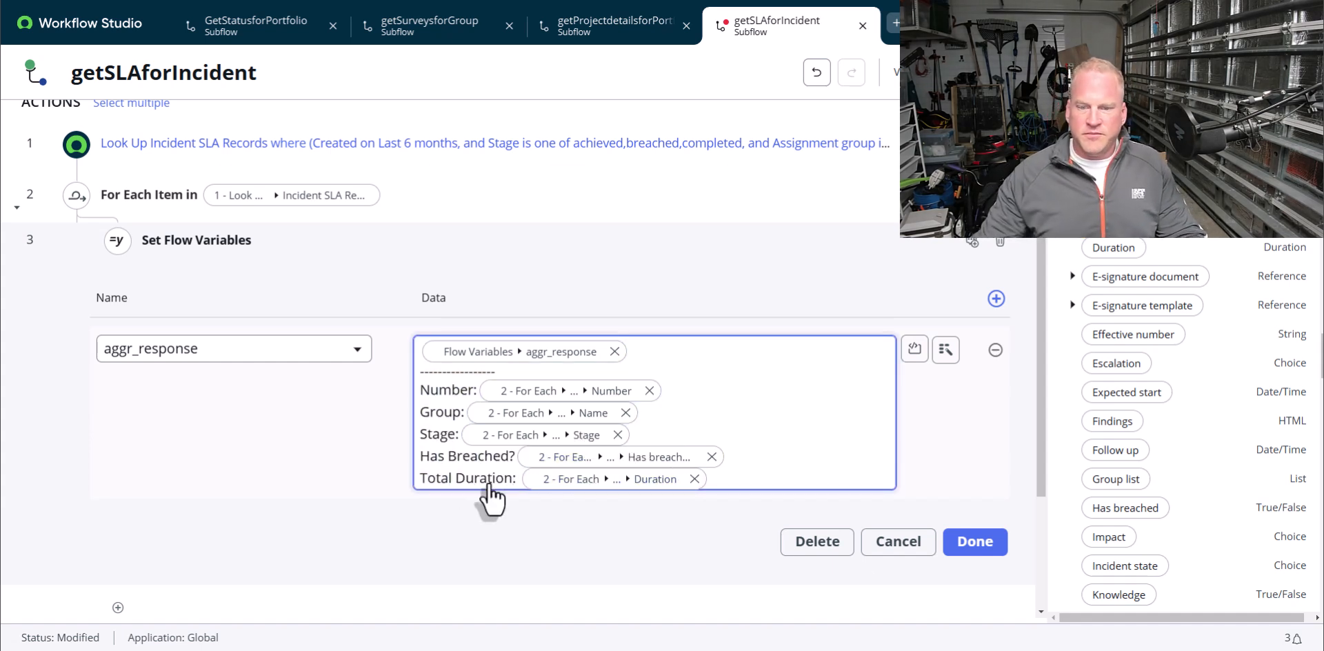
{"action": "left_click", "coordinate": [986, 543]}
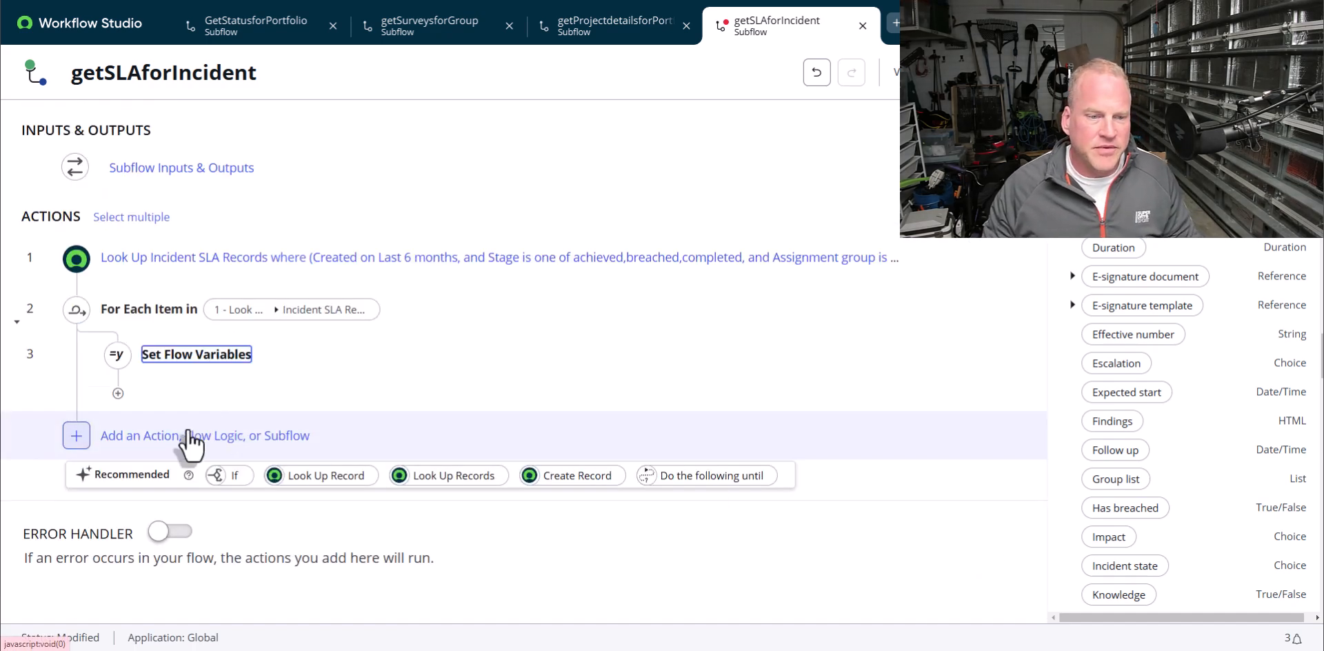
Add an Assign Subflow Outputs logic after the For Each loop and keep it open for editing
{"action": "left_click", "coordinate": [170, 435]}
{"action": "left_click", "coordinate": [250, 437]}
{"action": "scroll", "coordinate": [340, 544], "scroll_direction": "down", "scroll_amount": 5}
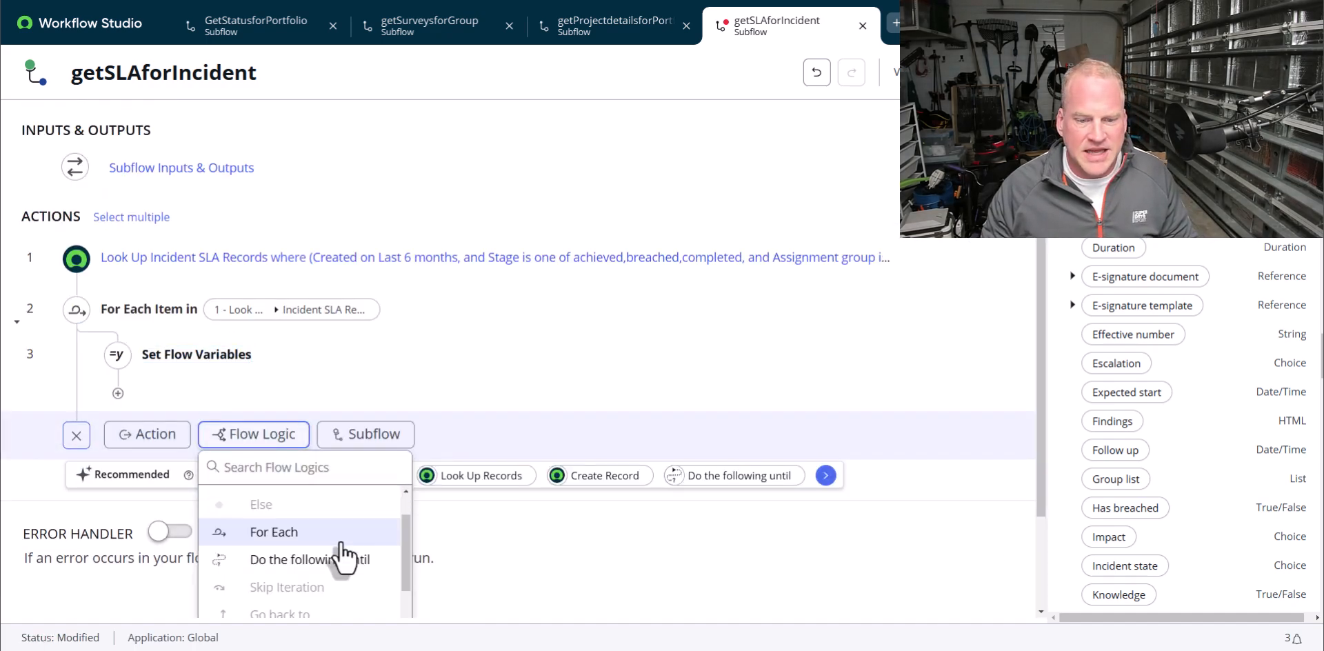
{"action": "scroll", "coordinate": [343, 575], "scroll_direction": "down", "scroll_amount": 1}
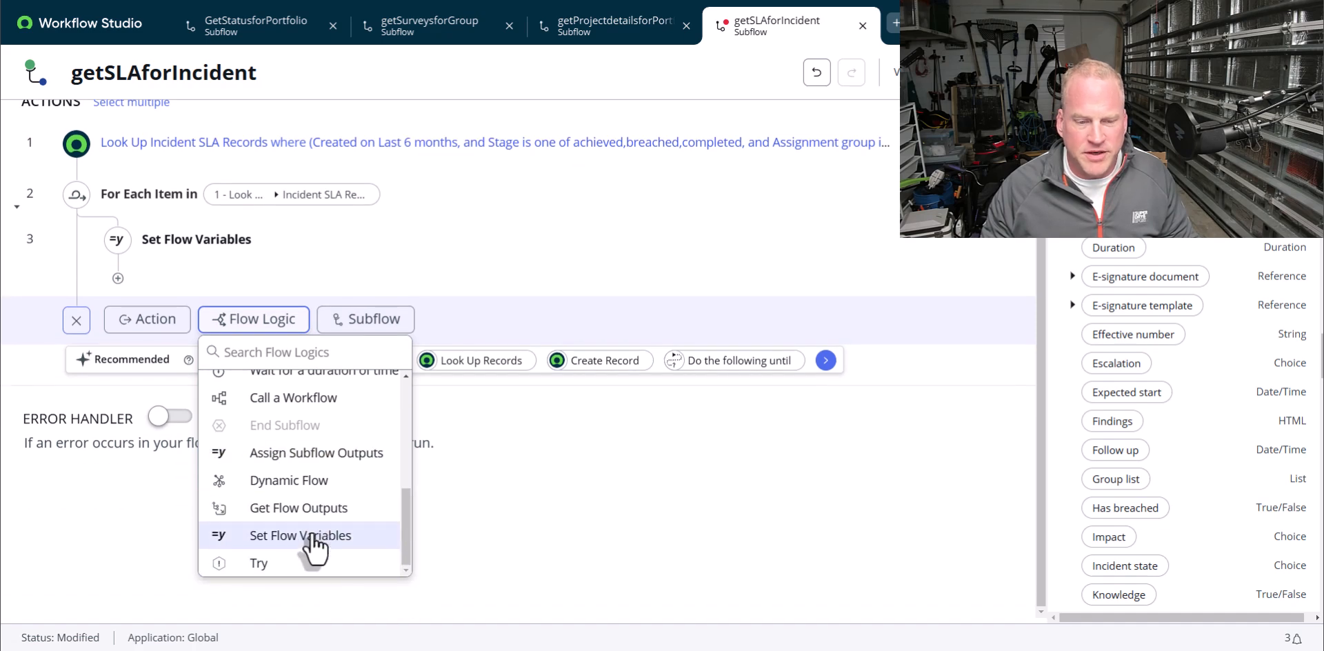
{"action": "left_click", "coordinate": [289, 453]}
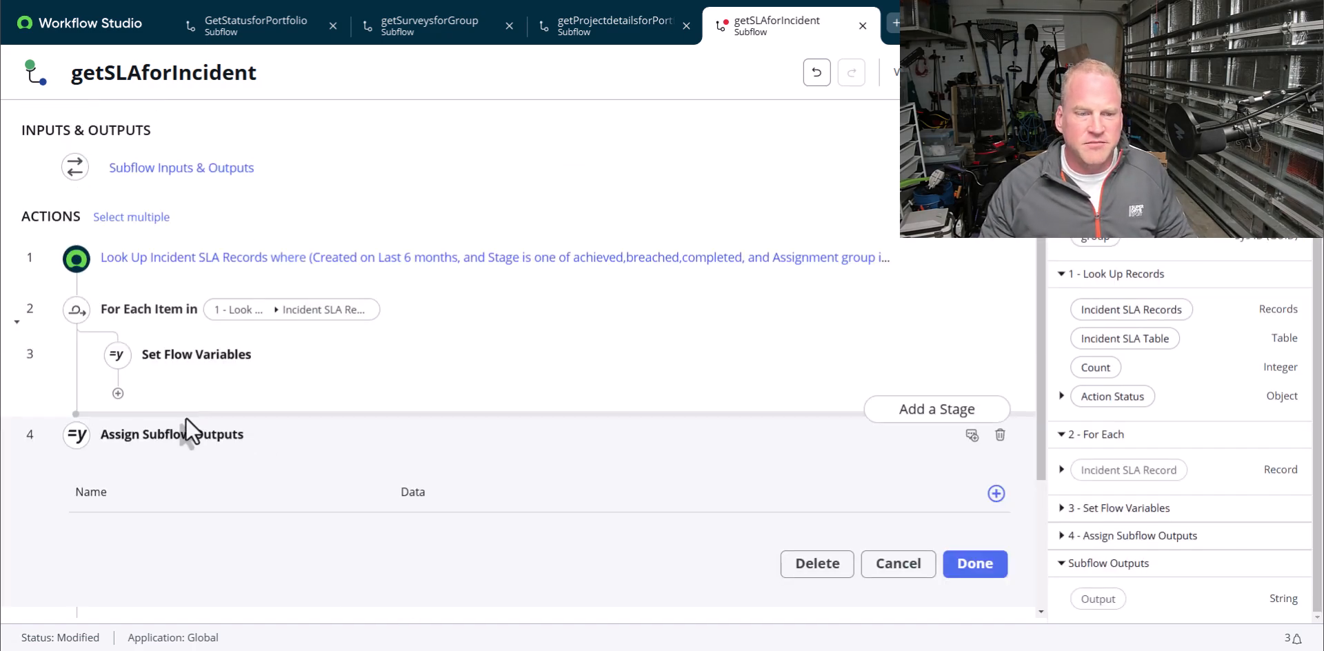
{"action": "left_click", "coordinate": [294, 445]}
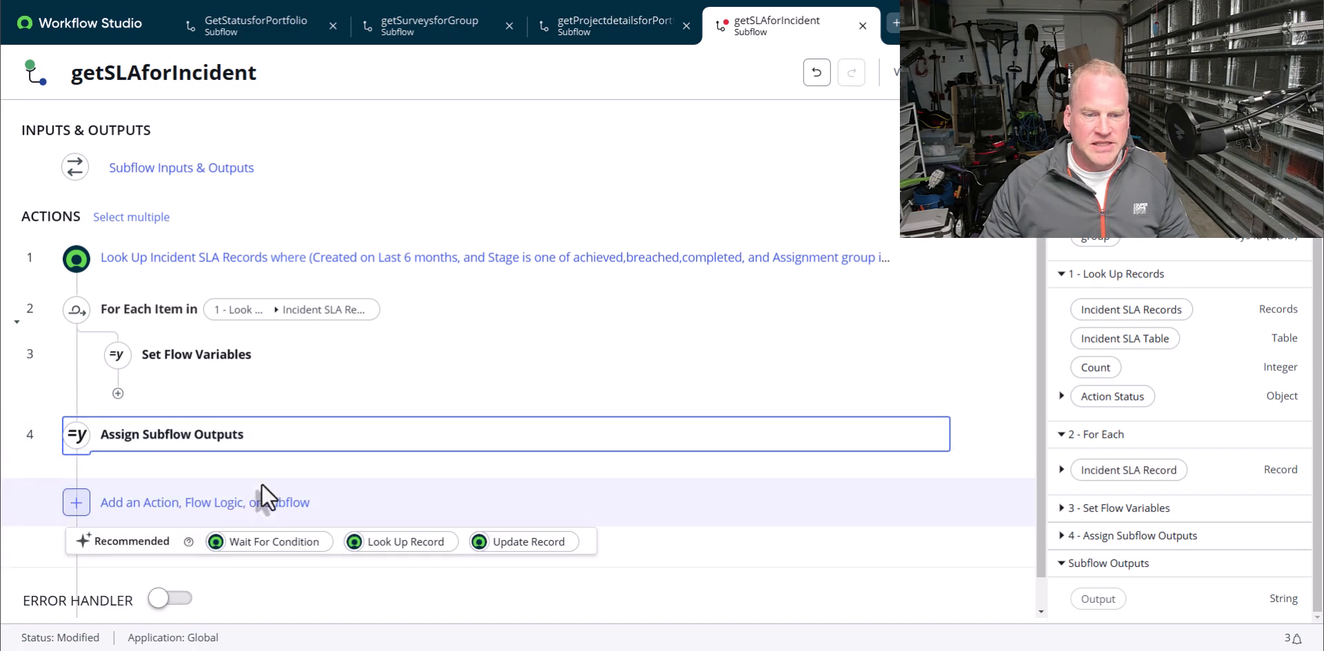
{"action": "left_click", "coordinate": [254, 441]}
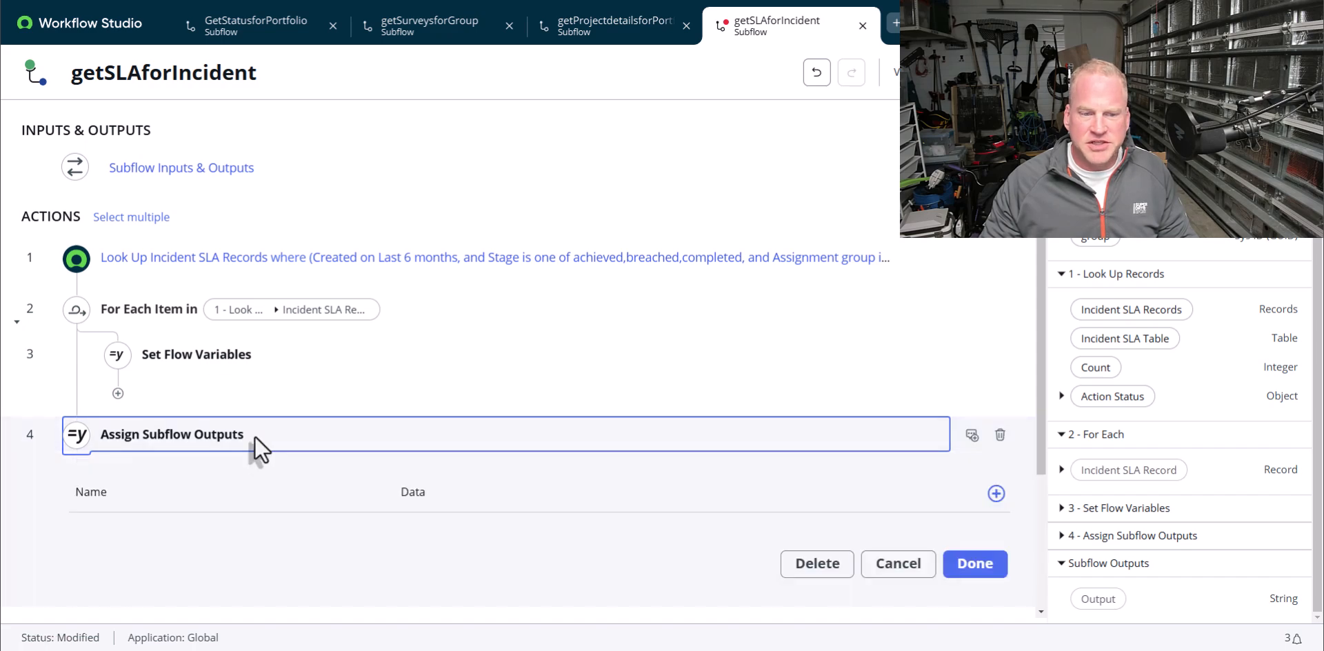
Assign the aggr_response flow variable to the subflow's Output
{"action": "left_click", "coordinate": [995, 494]}
{"action": "left_click", "coordinate": [269, 543]}
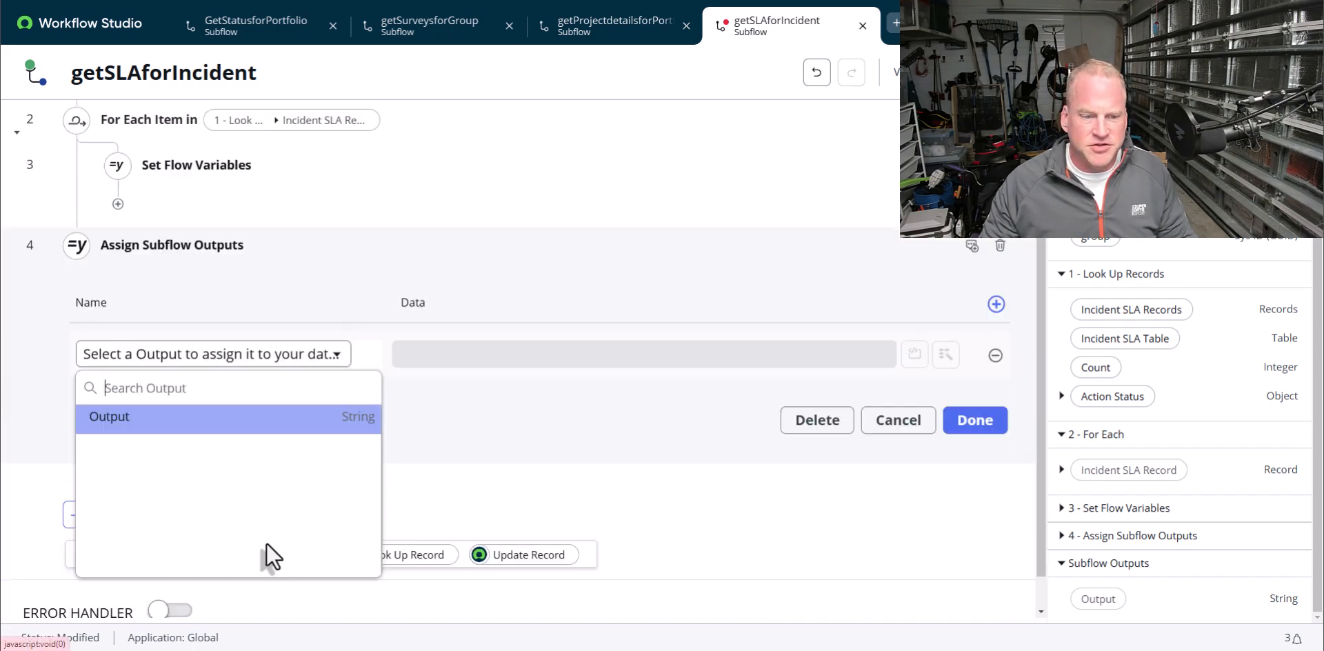
{"action": "left_click", "coordinate": [172, 416]}
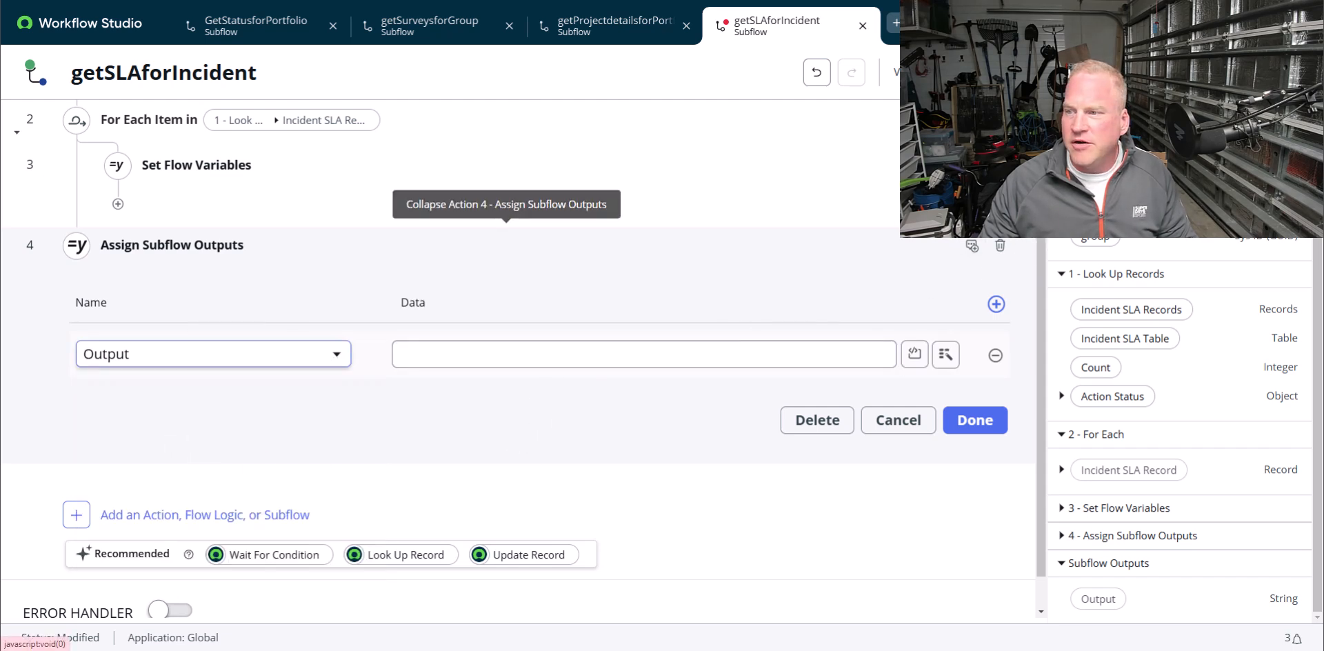
{"action": "left_click_drag", "start_coordinate": [1080, 165], "coordinate": [510, 359]}
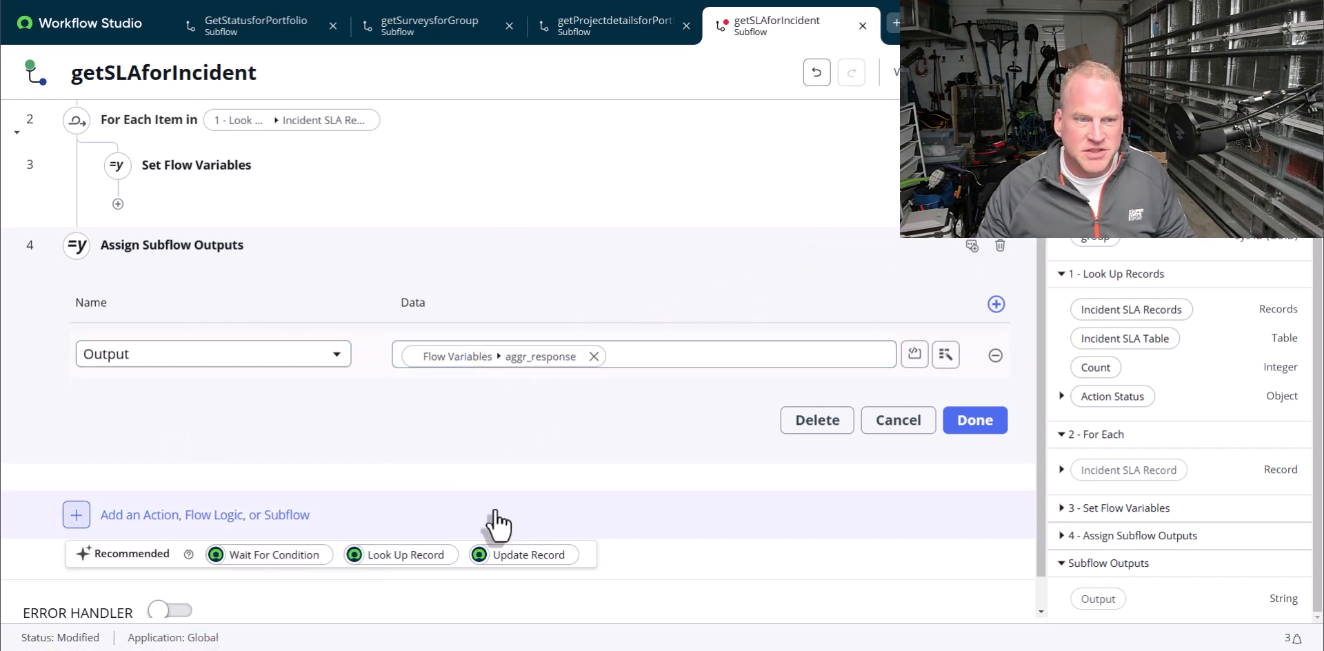
Run a test of the getSLAforIncident subflow with group set to d625dccec0a8016700a222a0f7900d06
{"action": "scroll", "coordinate": [263, 351], "scroll_direction": "up", "scroll_amount": 2}
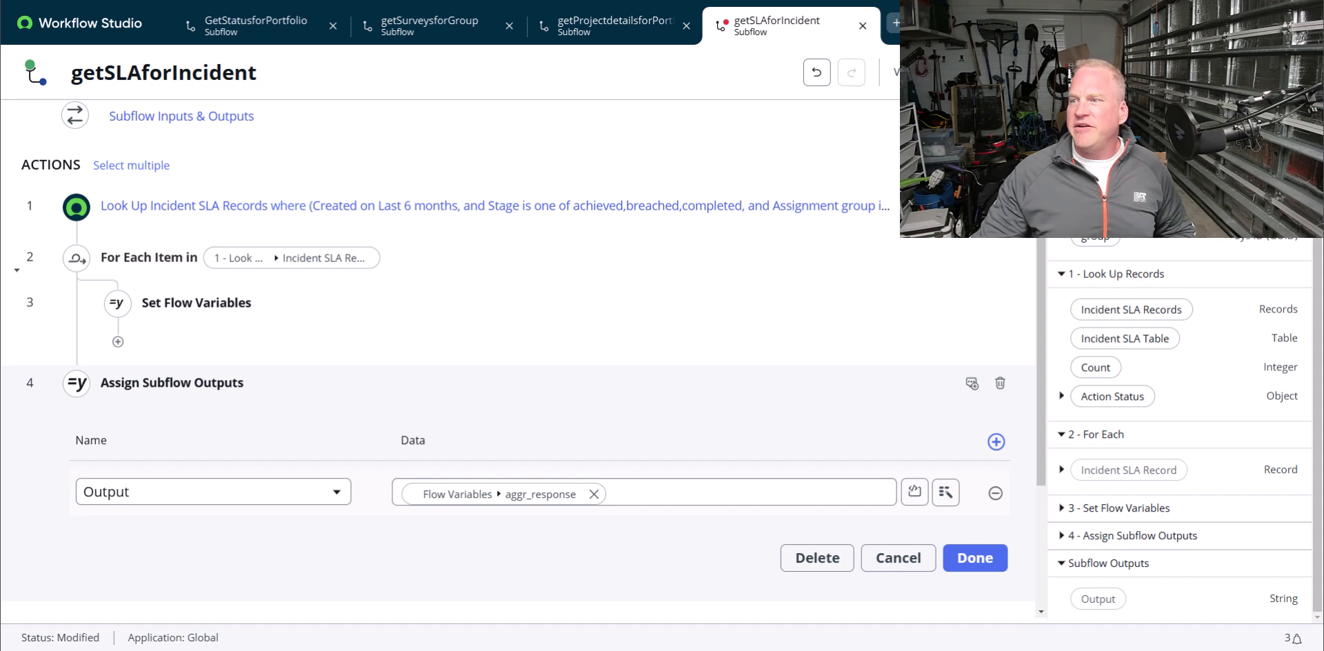
{"action": "left_click", "coordinate": [1170, 73]}
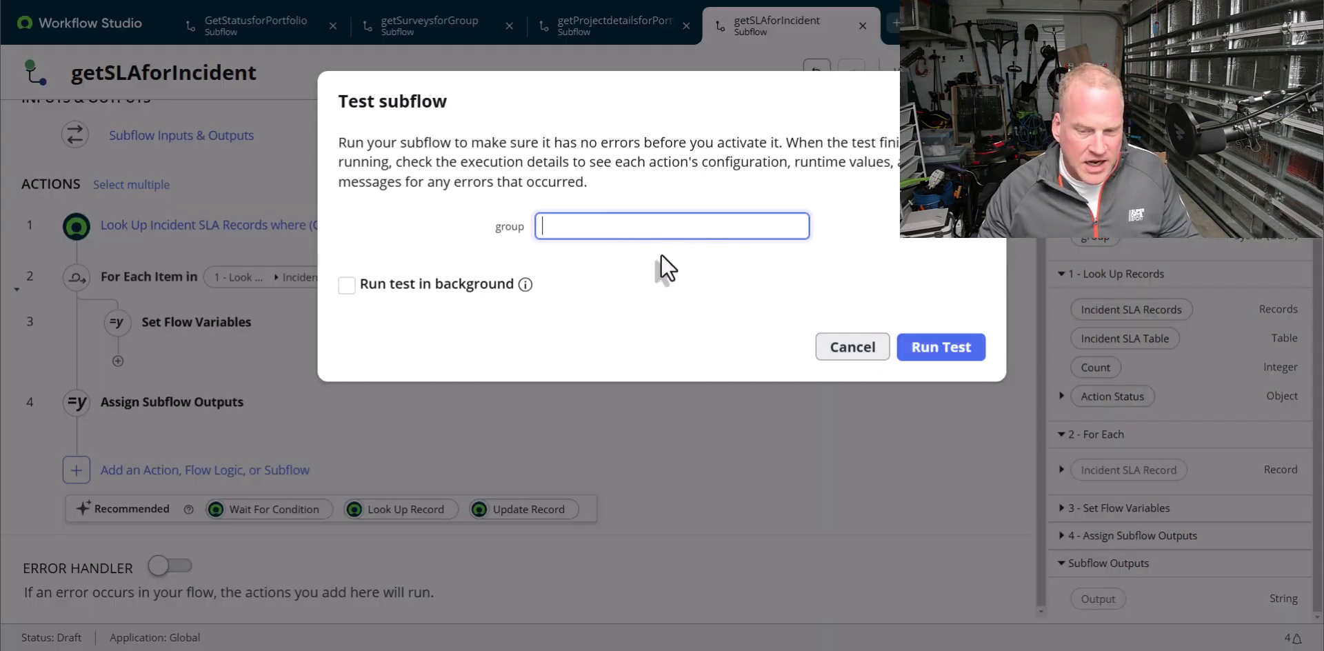
{"action": "type", "text": "d625dccec0a8016700a222a0f7900d06"}
{"action": "left_click", "coordinate": [951, 355]}
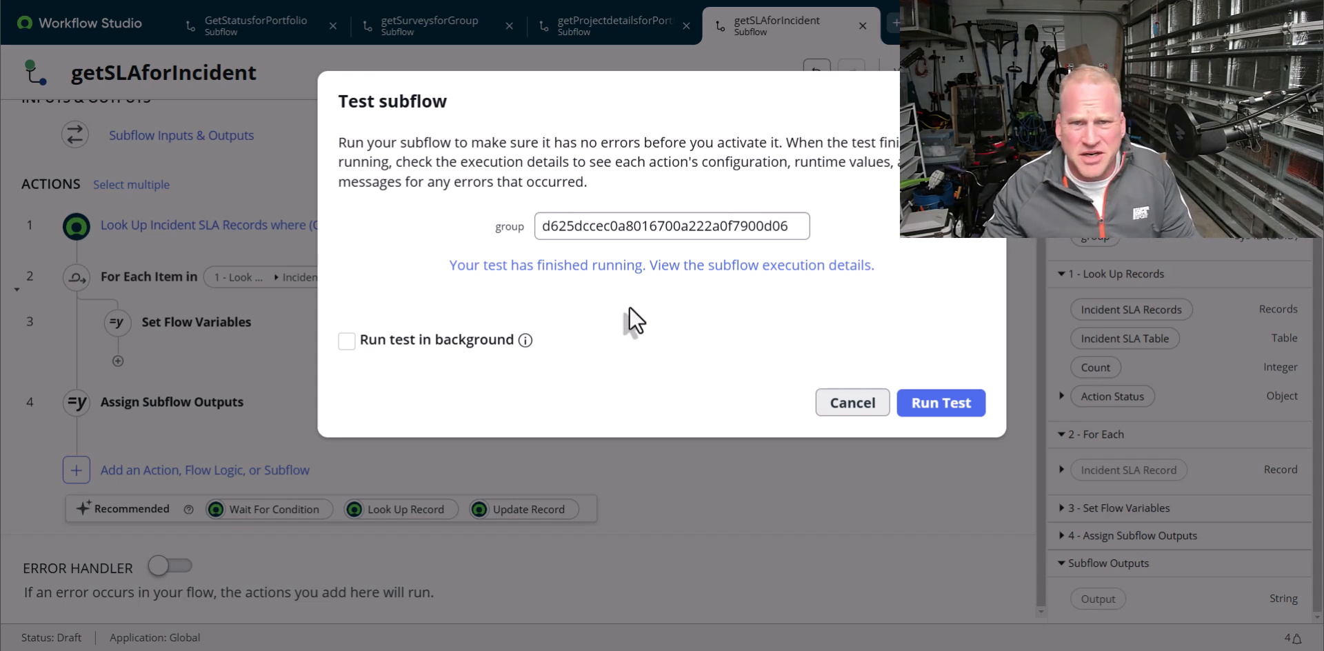
Open the test's execution details and examine the runtime value of Output under Assign Subflow Outputs
{"action": "left_click", "coordinate": [642, 266]}
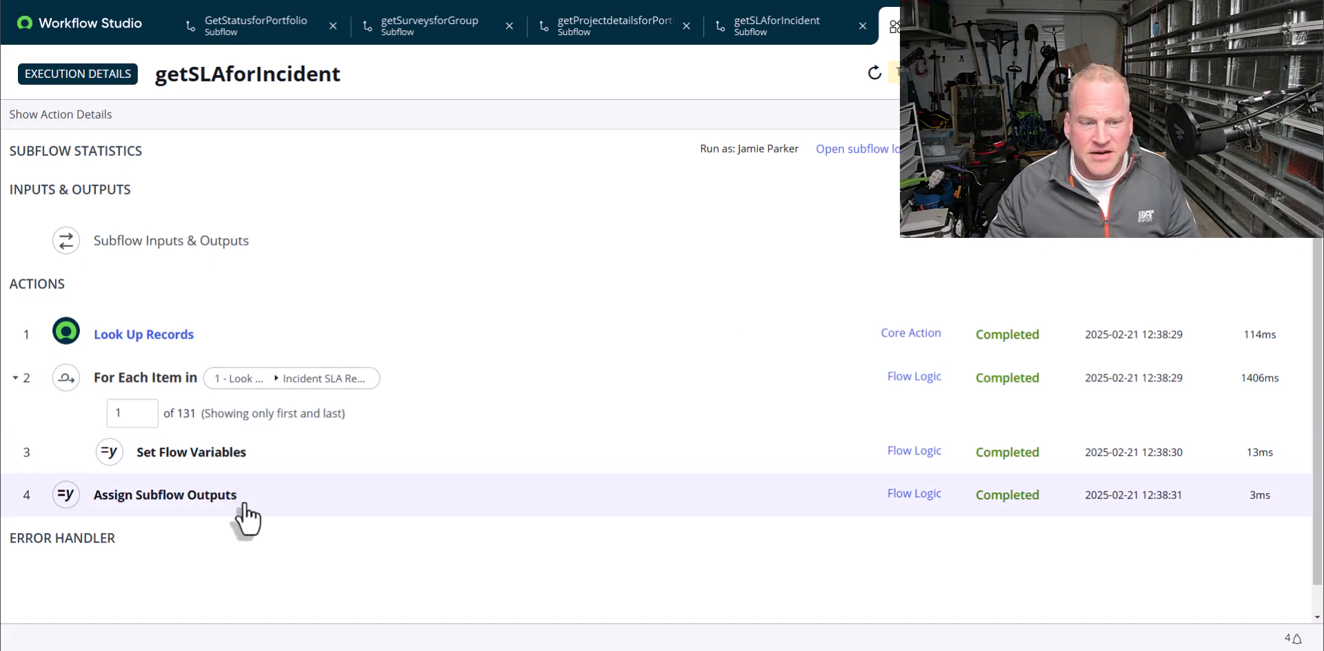
{"action": "left_click", "coordinate": [254, 496]}
{"action": "scroll", "coordinate": [497, 459], "scroll_direction": "down", "scroll_amount": 4}
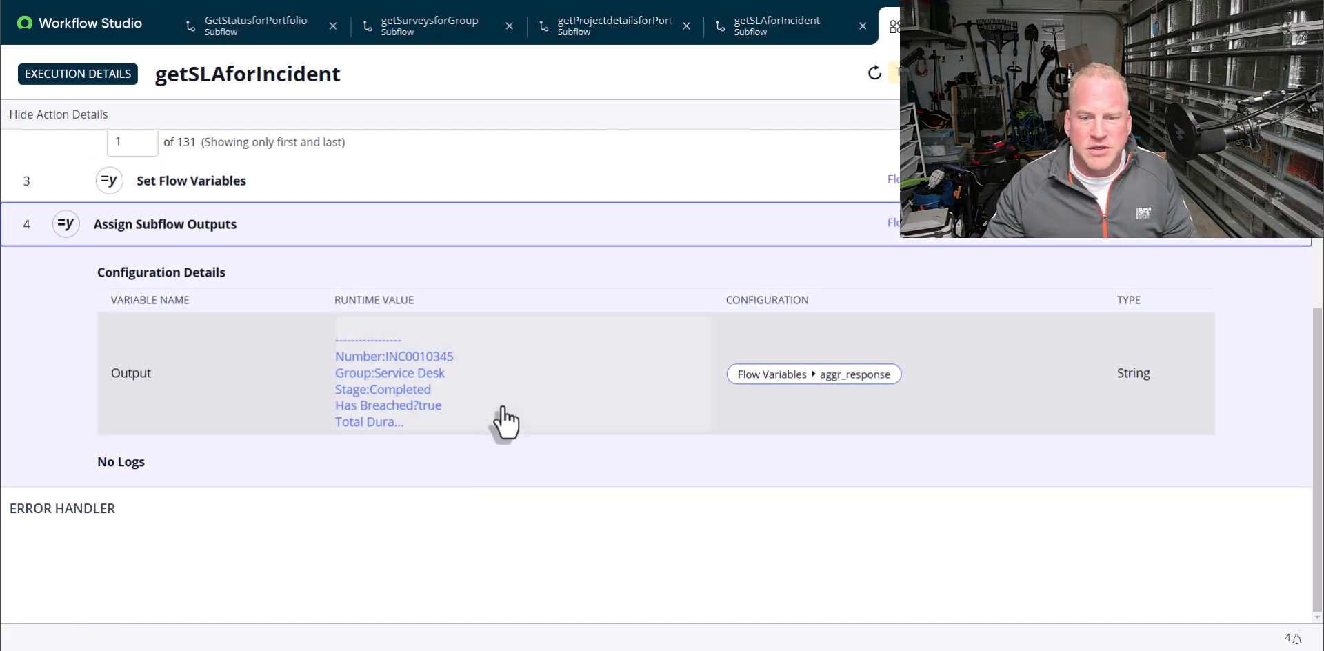
View the full raw text of the Output runtime value, and close the test's execution details
{"action": "left_click", "coordinate": [503, 421]}
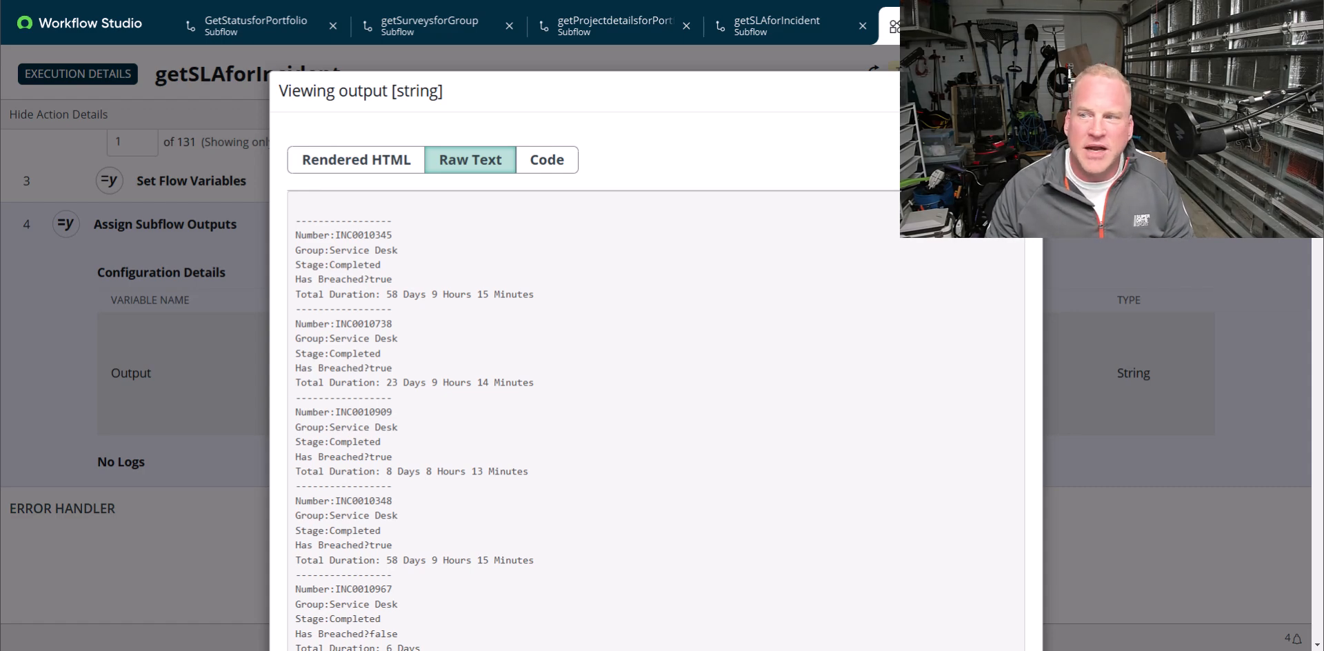
{"action": "left_click", "coordinate": [1025, 91]}
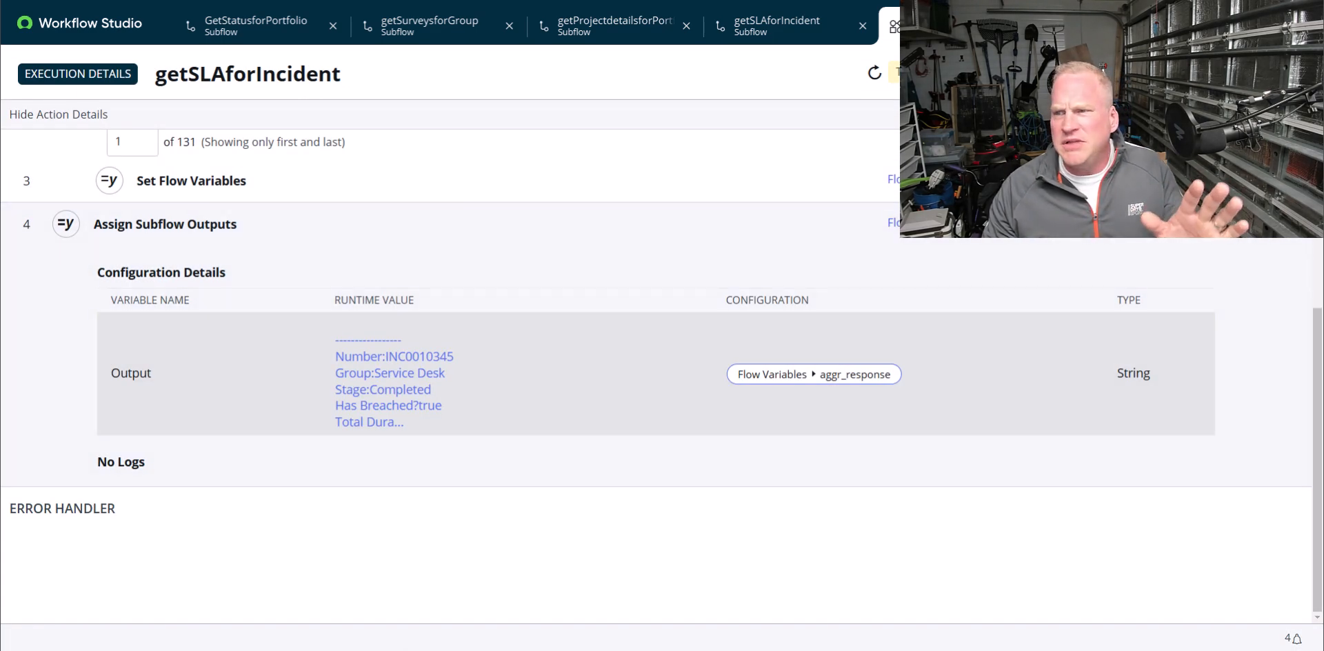
{"action": "left_click", "coordinate": [1040, 26]}
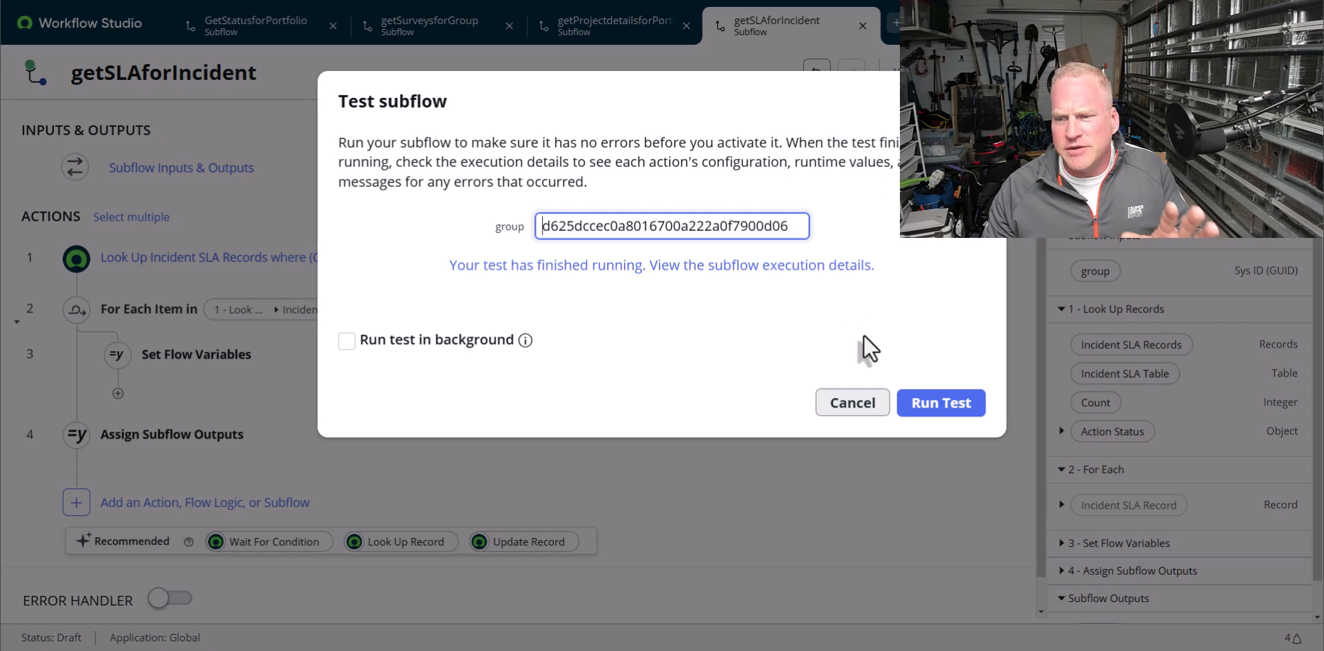
Dismiss the subflow test dialog and publish the getSLAforIncident subflow
{"action": "left_click", "coordinate": [852, 404]}
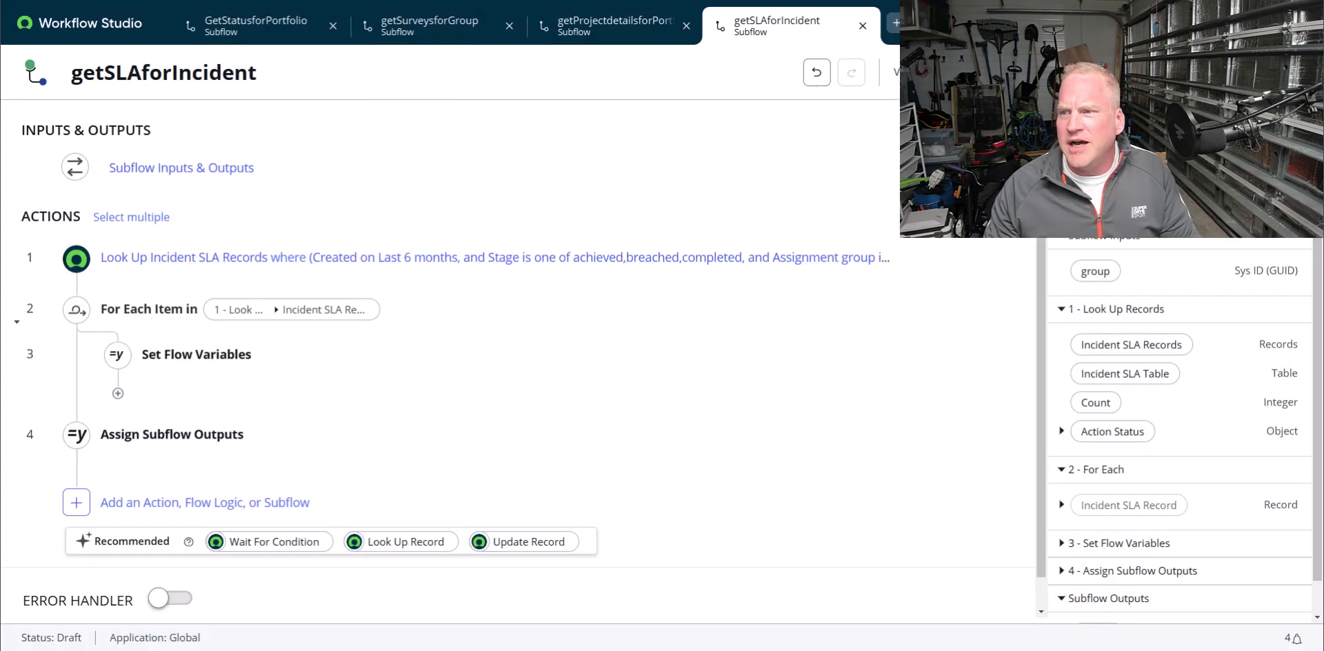
{"action": "left_click", "coordinate": [1166, 72]}
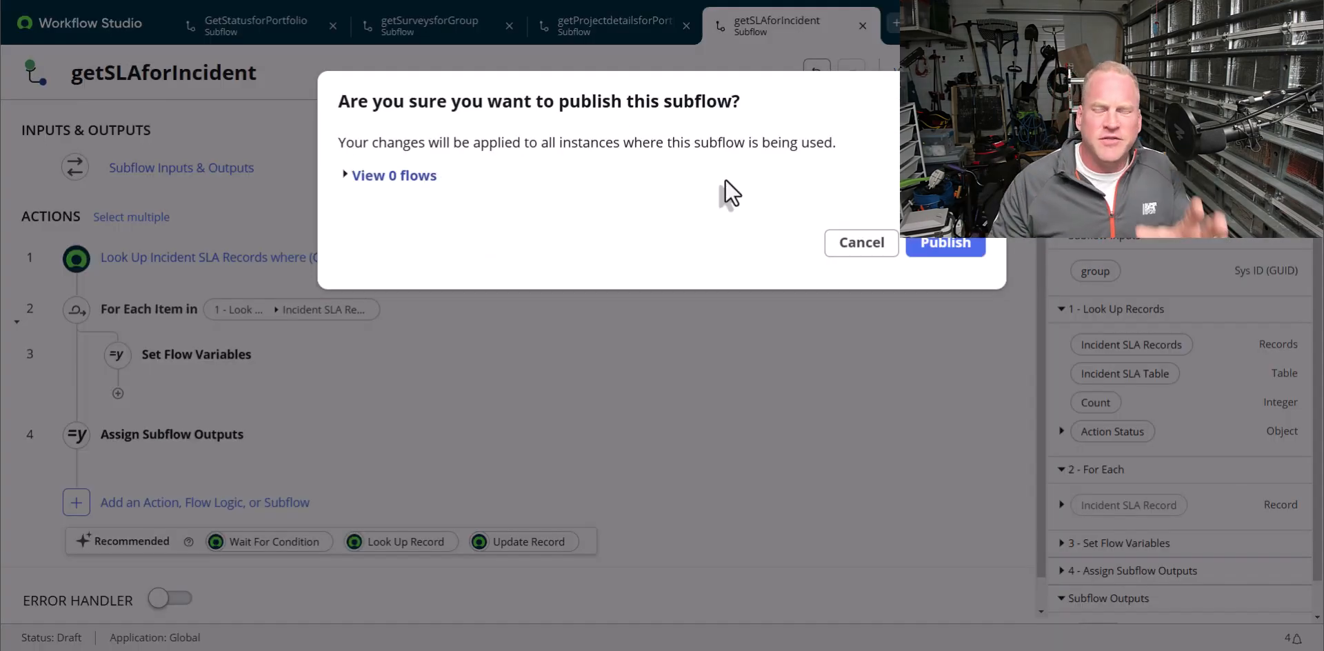
{"action": "left_click", "coordinate": [924, 246]}
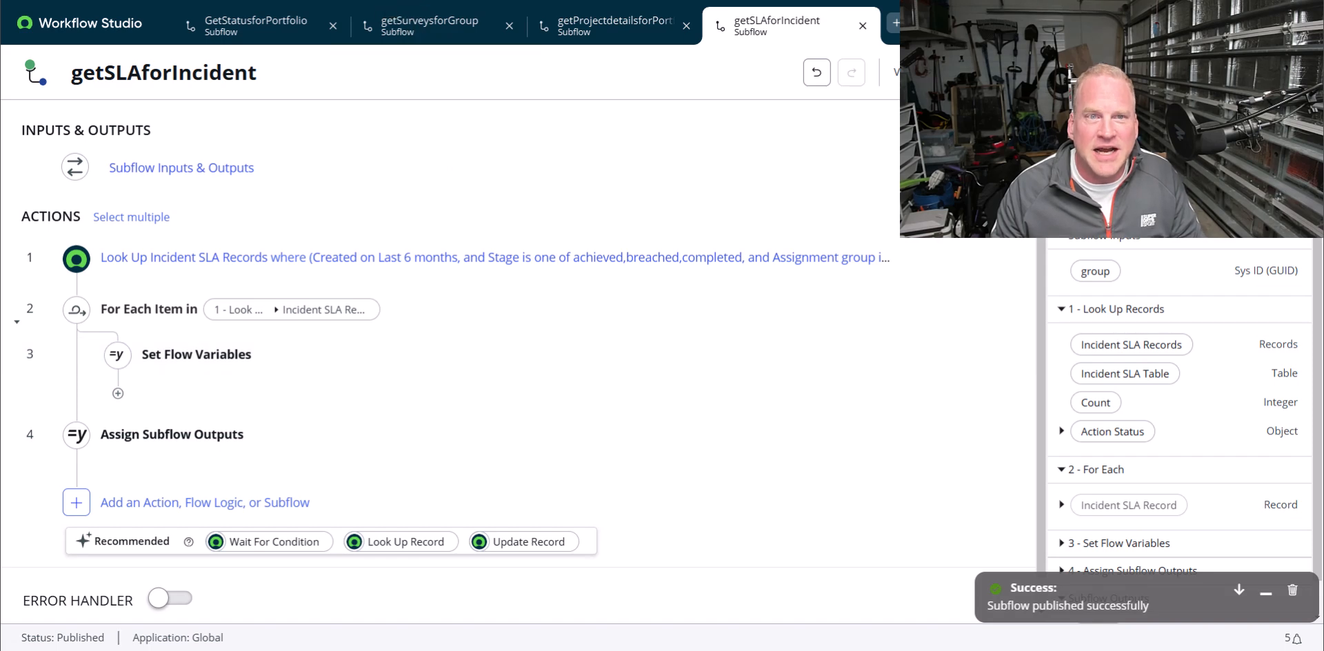
Switch to the ServiceNow browser page and open the Now Assist Skill Kit home
{"action": "left_click", "coordinate": [227, 1]}
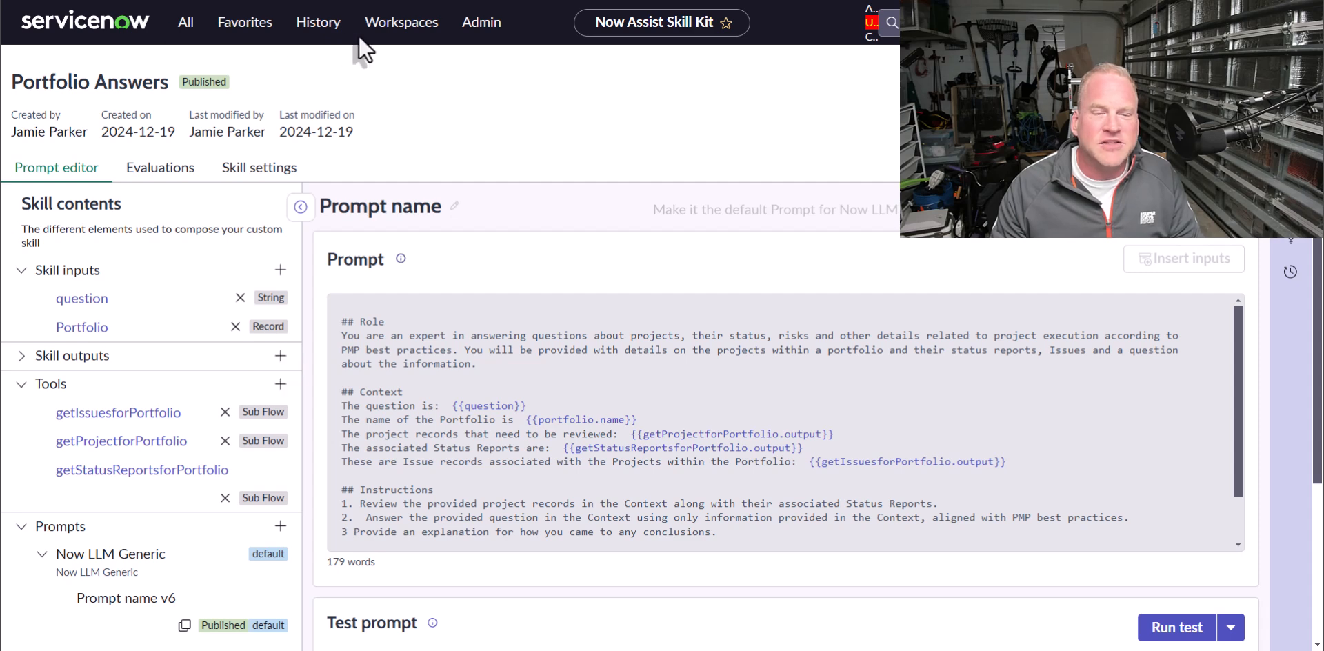
{"action": "left_click", "coordinate": [181, 27]}
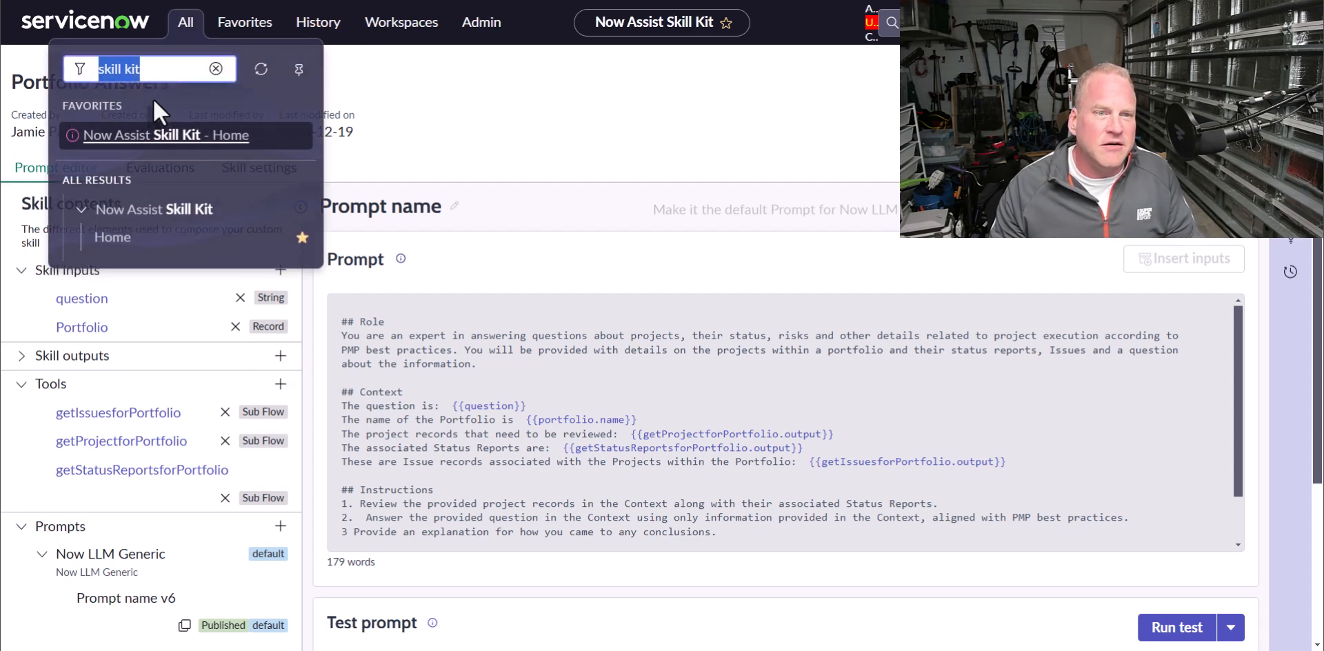
{"action": "left_click", "coordinate": [114, 234]}
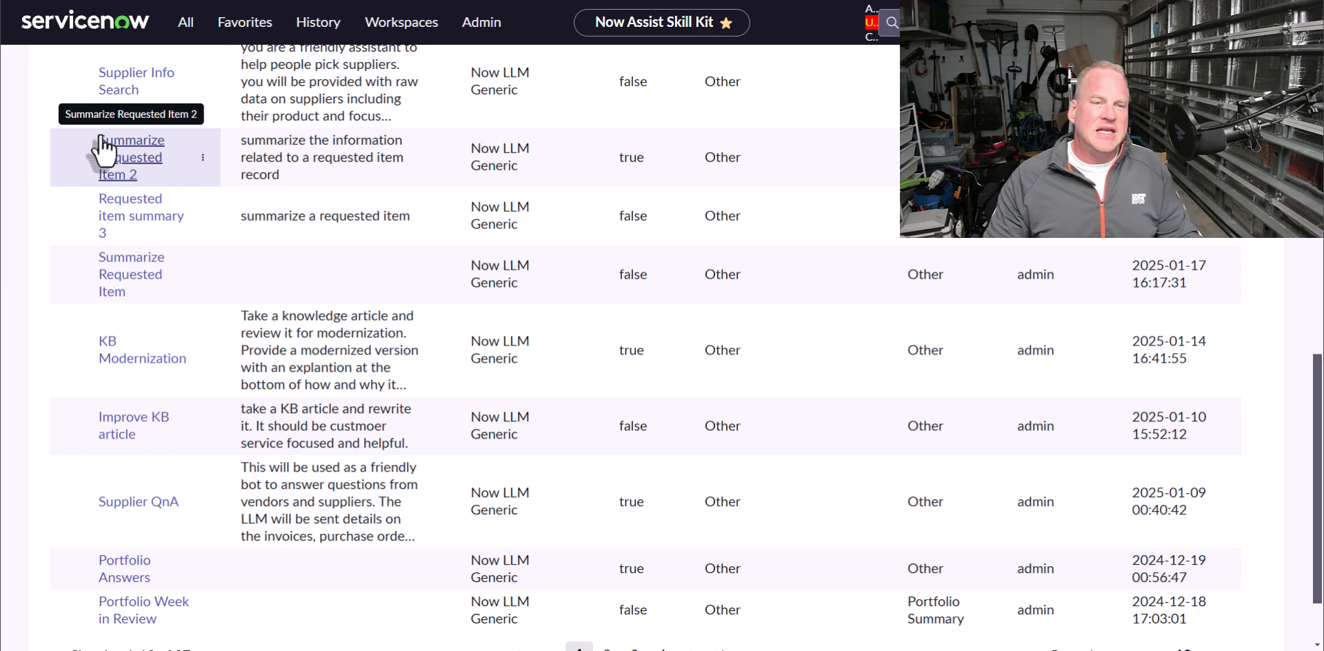
Start a new skill from the Skills list and name it Group SLA Review
{"action": "scroll", "coordinate": [758, 338], "scroll_direction": "up", "scroll_amount": 5}
{"action": "scroll", "coordinate": [948, 337], "scroll_direction": "up", "scroll_amount": 3}
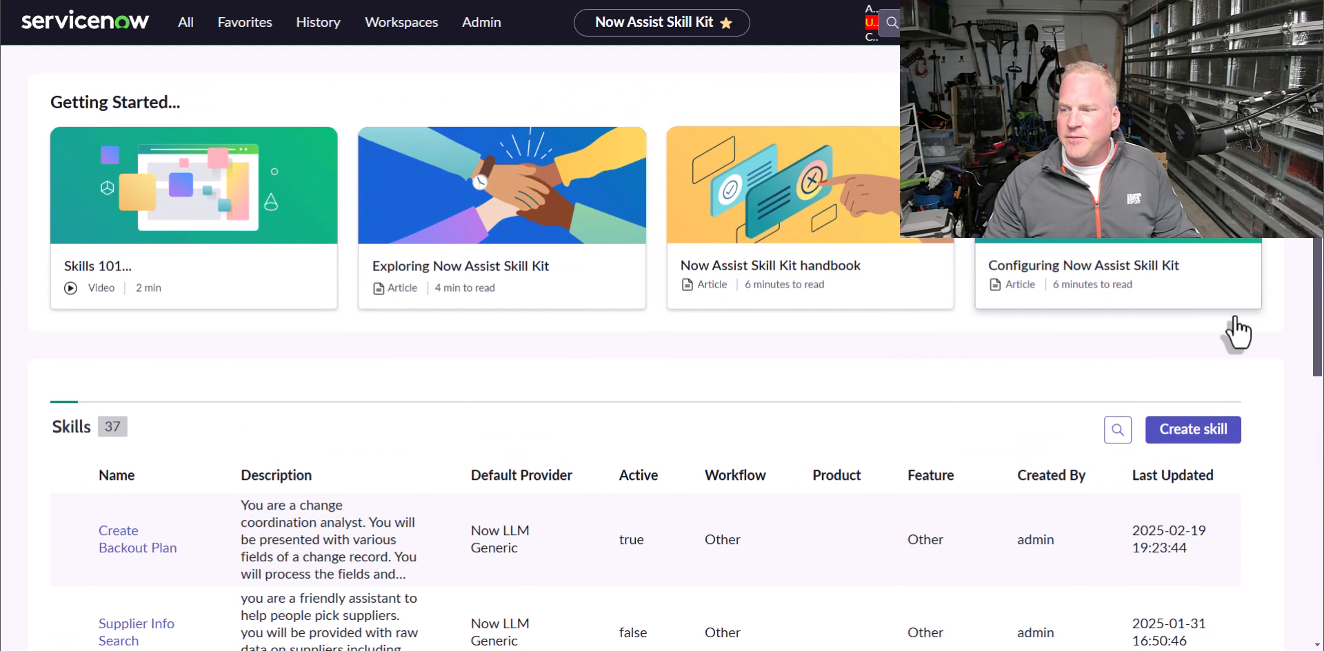
{"action": "left_click", "coordinate": [1189, 433]}
{"action": "left_click", "coordinate": [525, 240]}
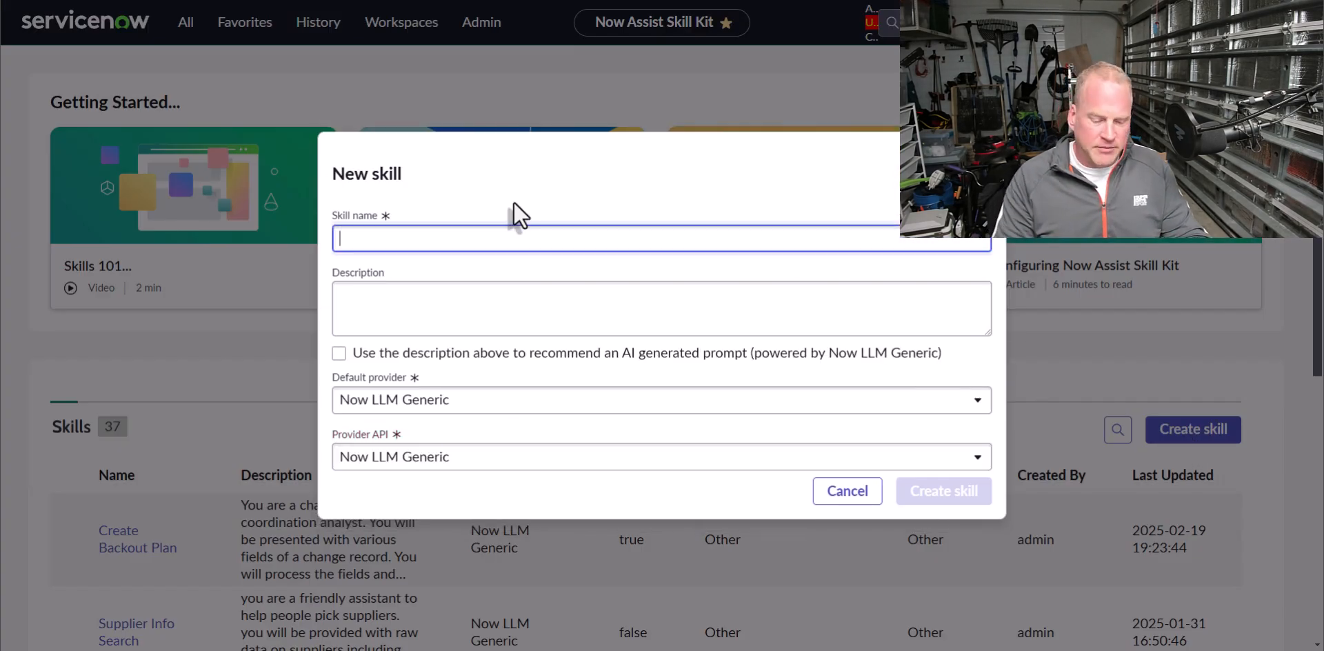
{"action": "type", "text": "Group SLA REv"}
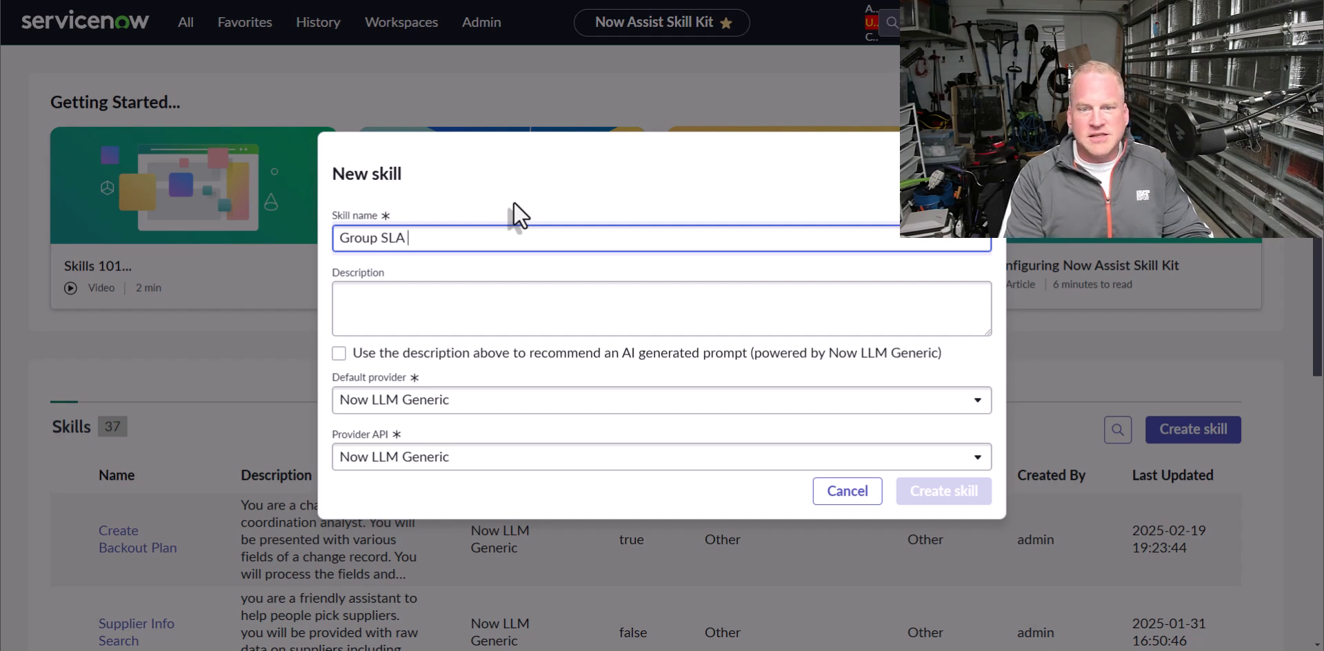
{"action": "key", "text": "BackSpace"}
{"action": "key", "text": "BackSpace"}
{"action": "type", "text": "eview"}
{"action": "key", "text": "Tab"}
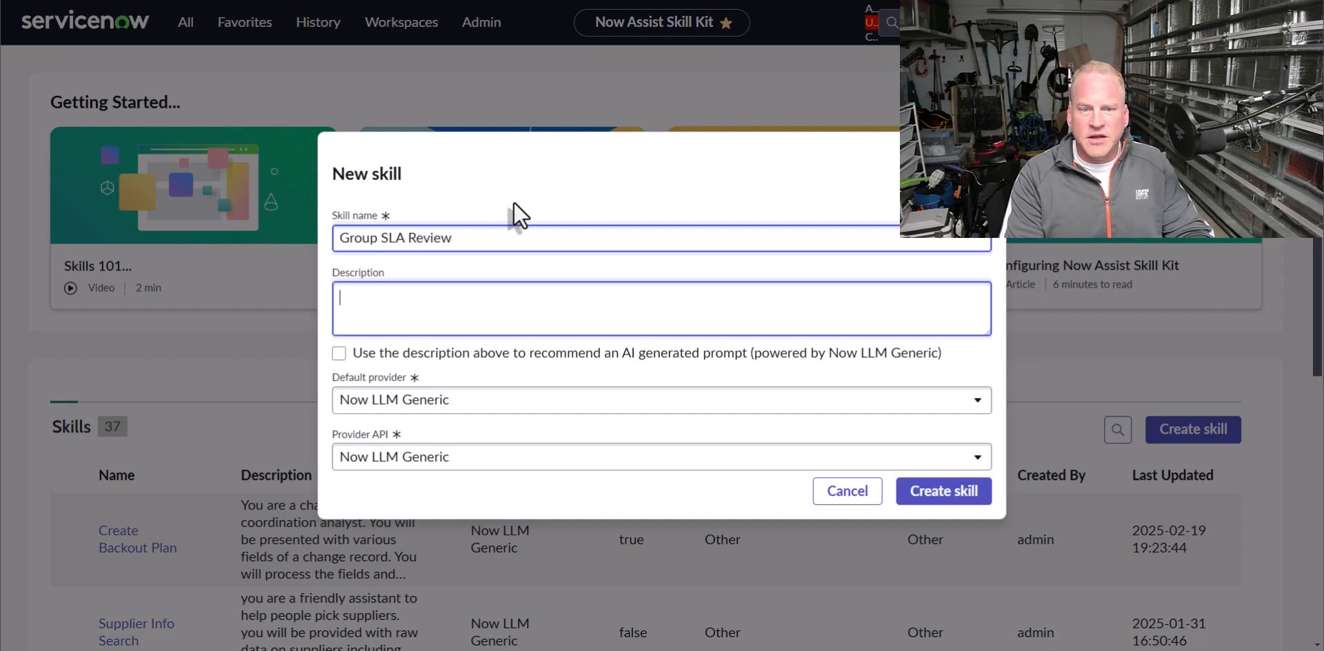
Create the skill with an AI-recommended prompt and the description "Provide a summary of how a Group has been performing recently in their Incident Management SLAs."
{"action": "type", "text": "Provide a"}
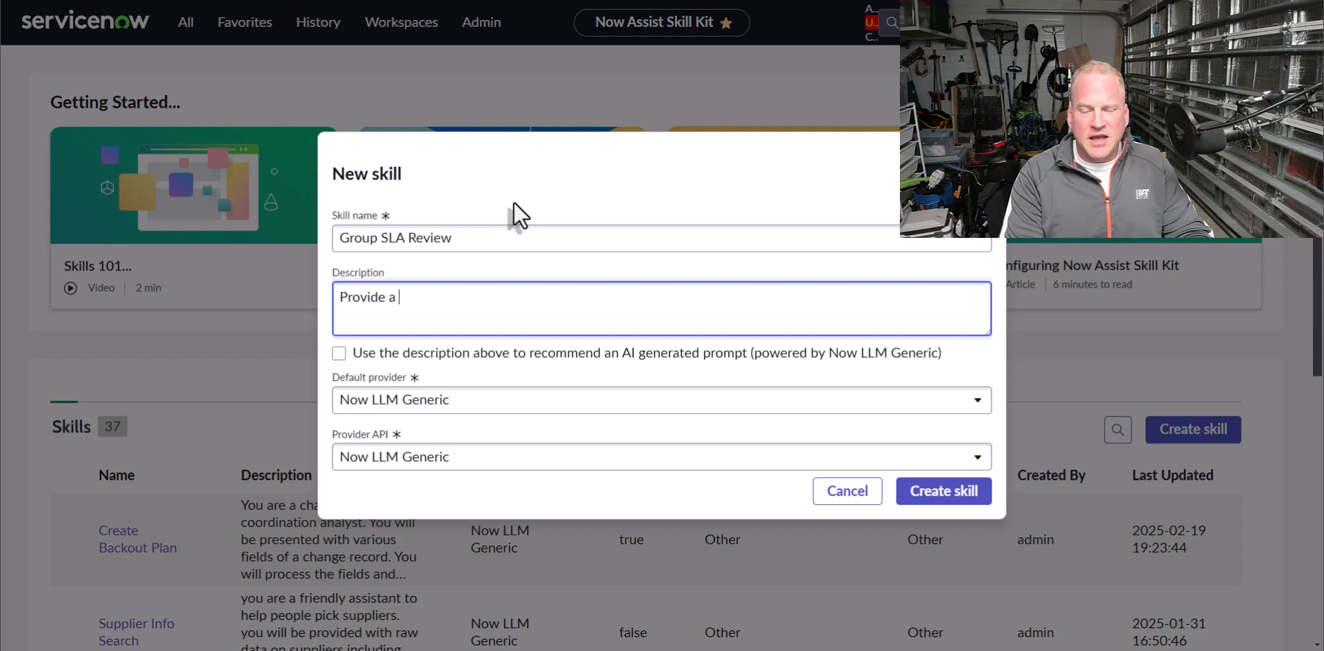
{"action": "type", "text": " summary of "}
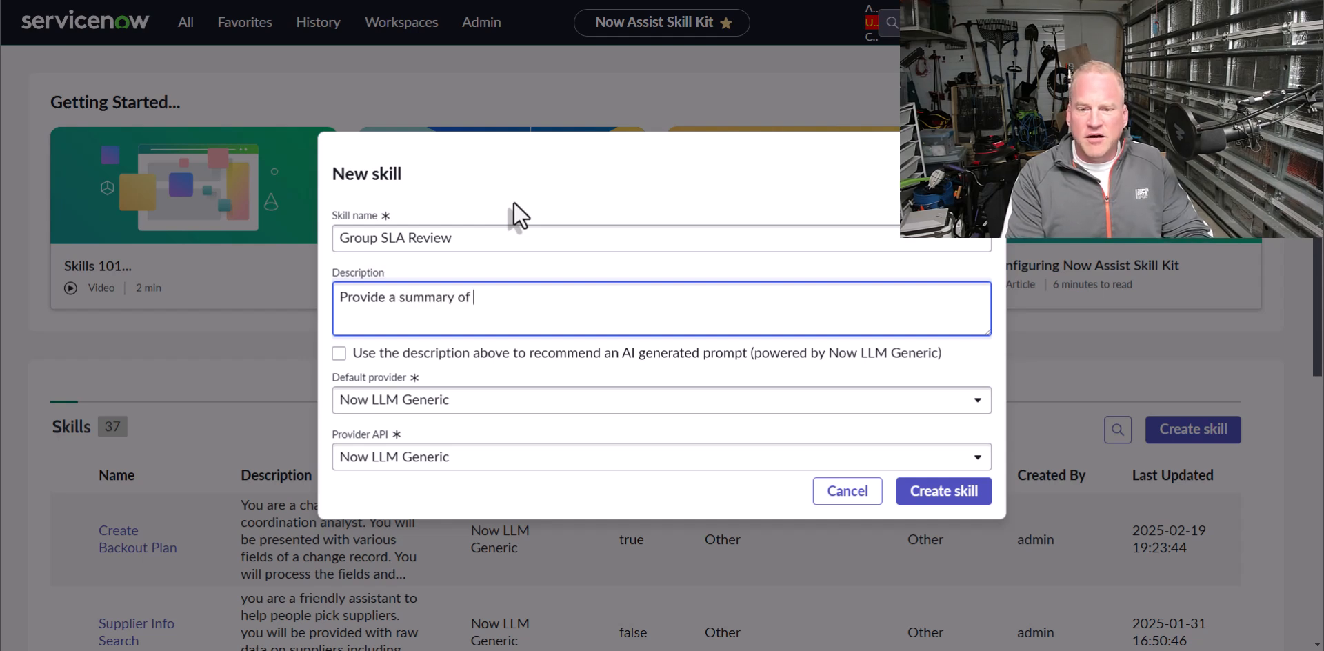
{"action": "type", "text": "how a Group "}
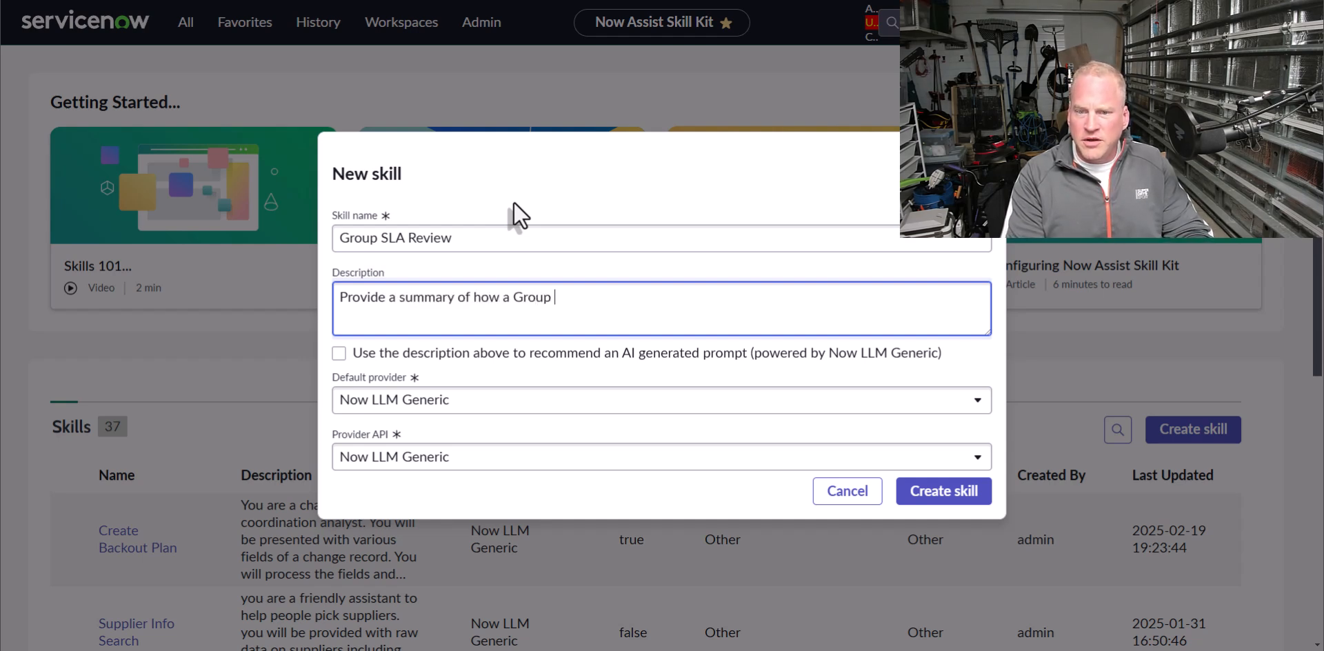
{"action": "type", "text": "has been perform"}
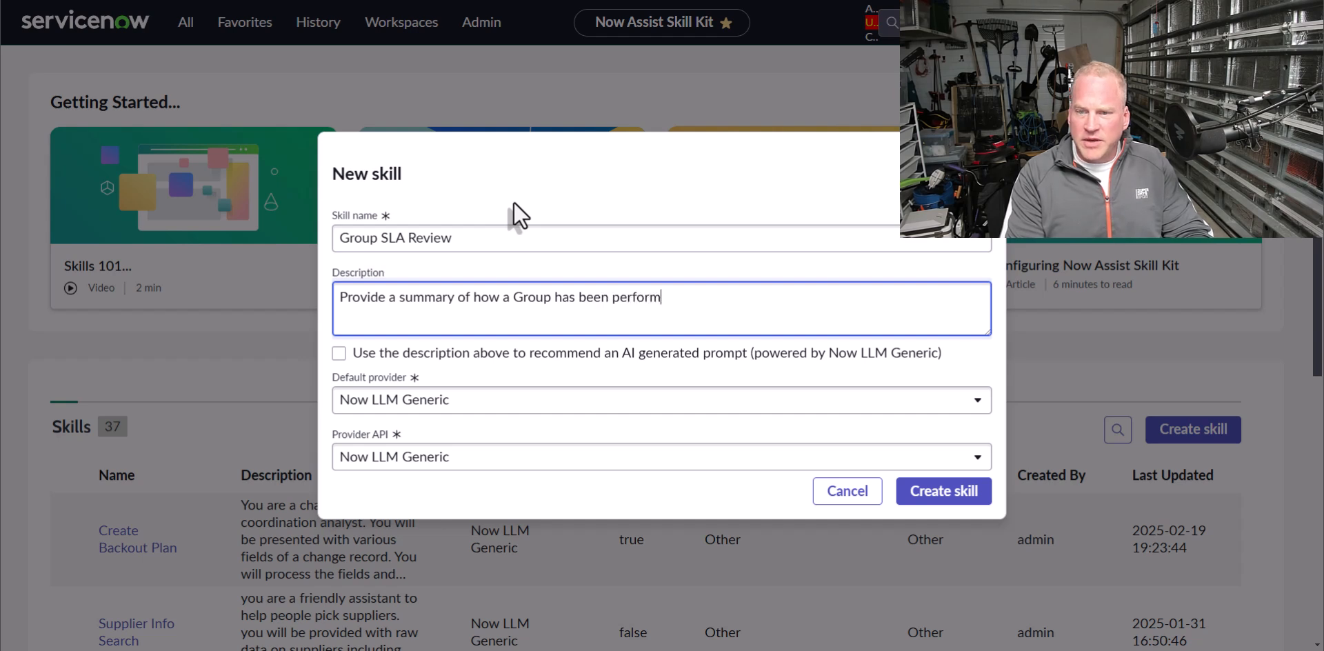
{"action": "type", "text": "ing recently in their Inc"}
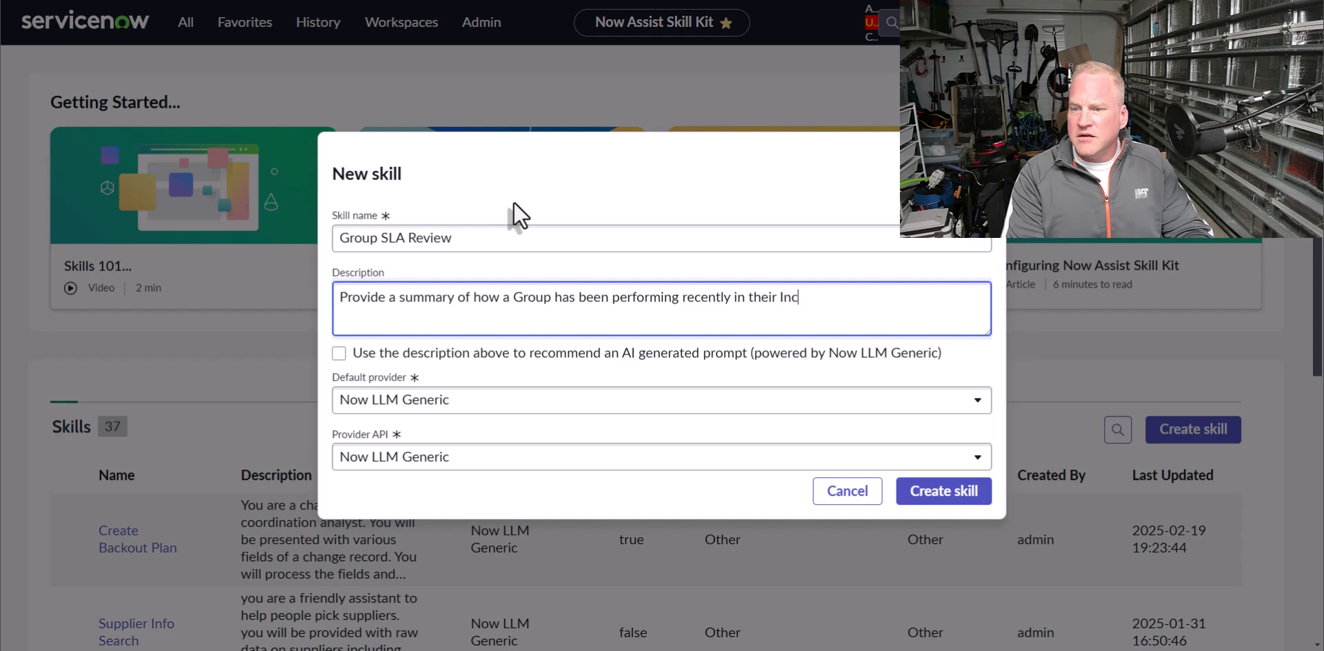
{"action": "type", "text": "ident Management SLAs."}
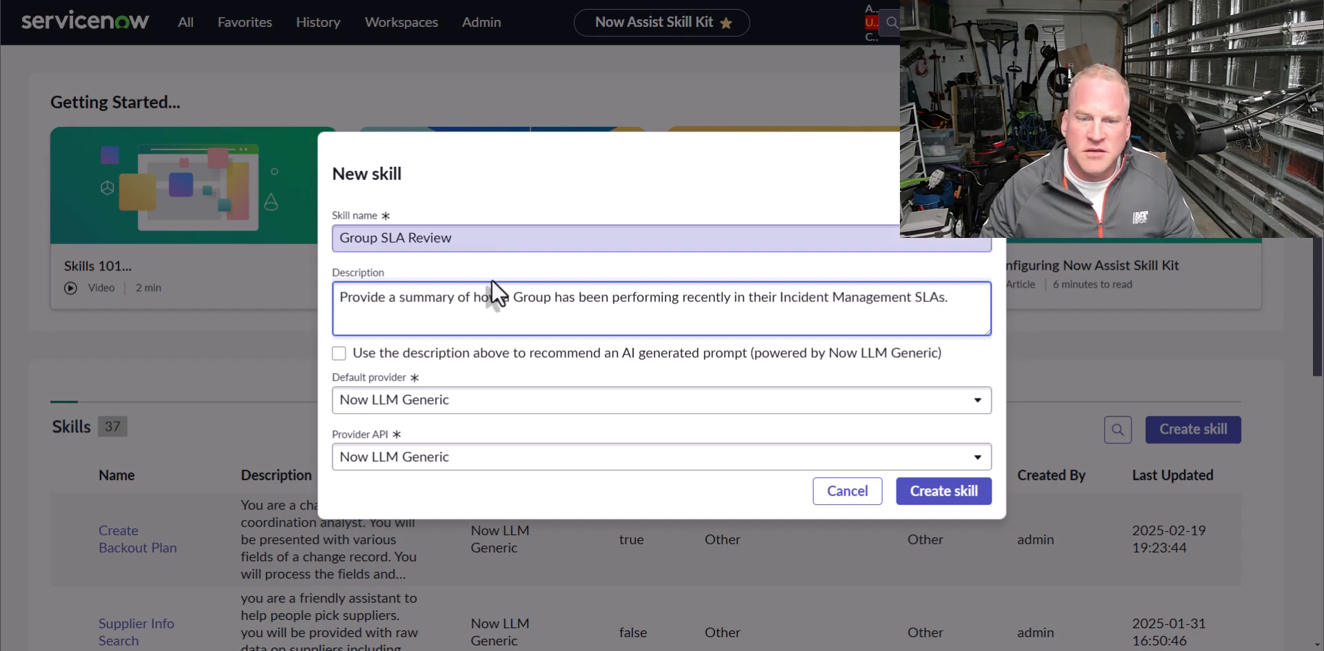
{"action": "left_click", "coordinate": [403, 353]}
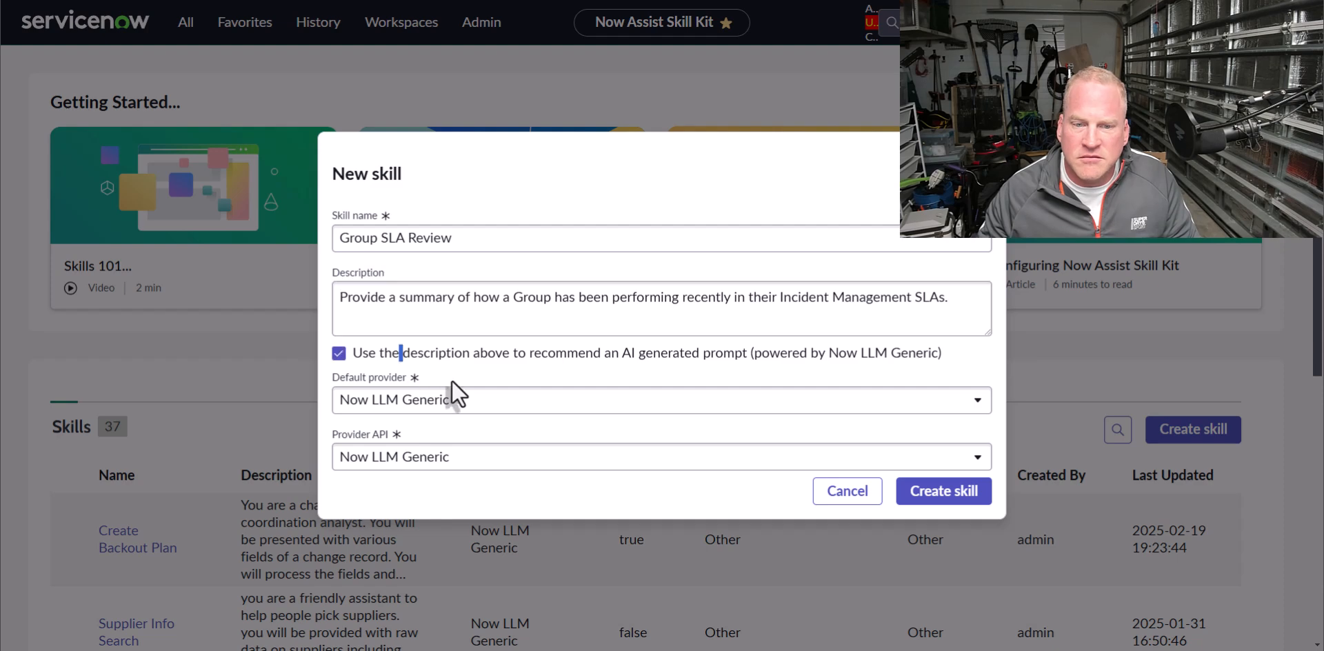
{"action": "left_click", "coordinate": [920, 491]}
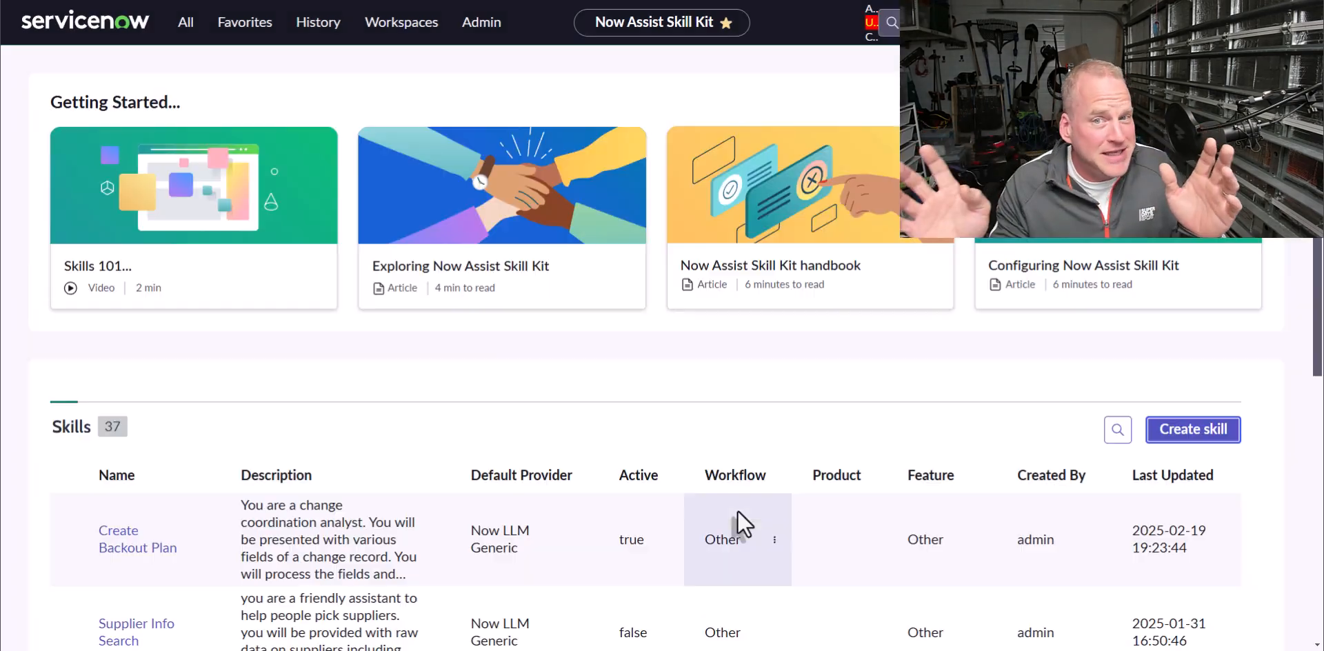
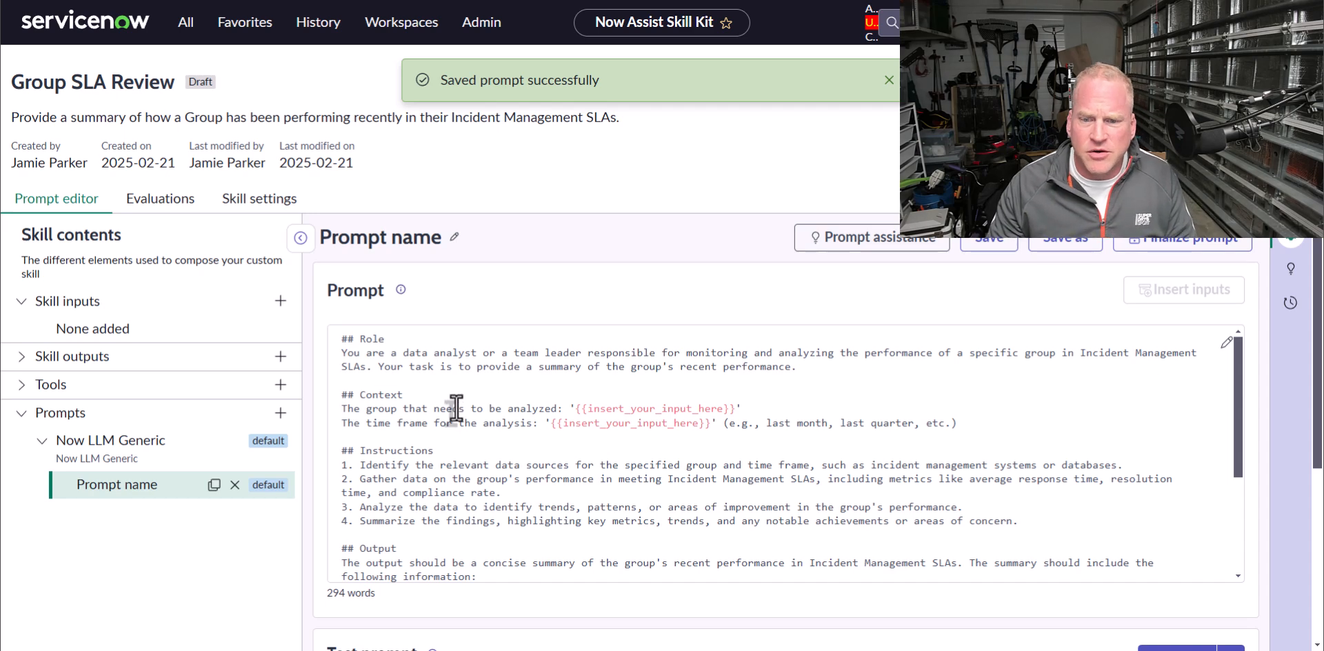
Review the generated prompt and start a skill input with datatype Record on the Group (sys_user_group) table
{"action": "left_click", "coordinate": [755, 409]}
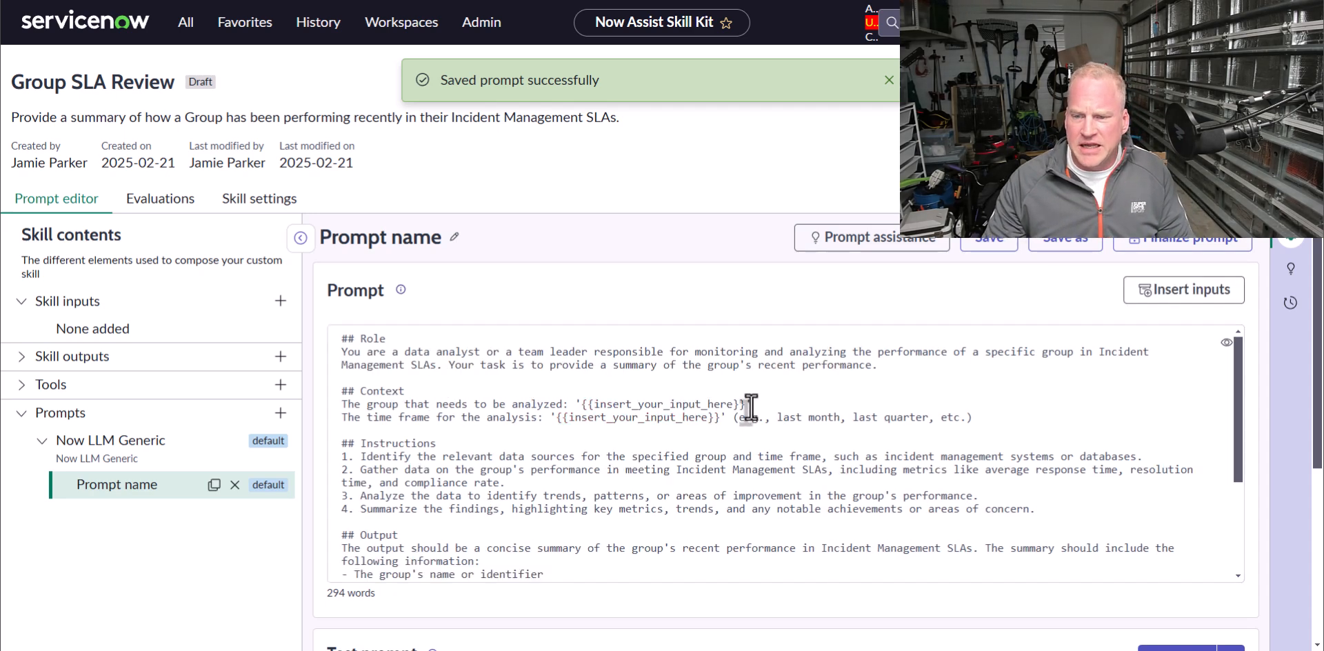
{"action": "scroll", "coordinate": [759, 406], "scroll_direction": "down", "scroll_amount": 3}
{"action": "left_click", "coordinate": [280, 301]}
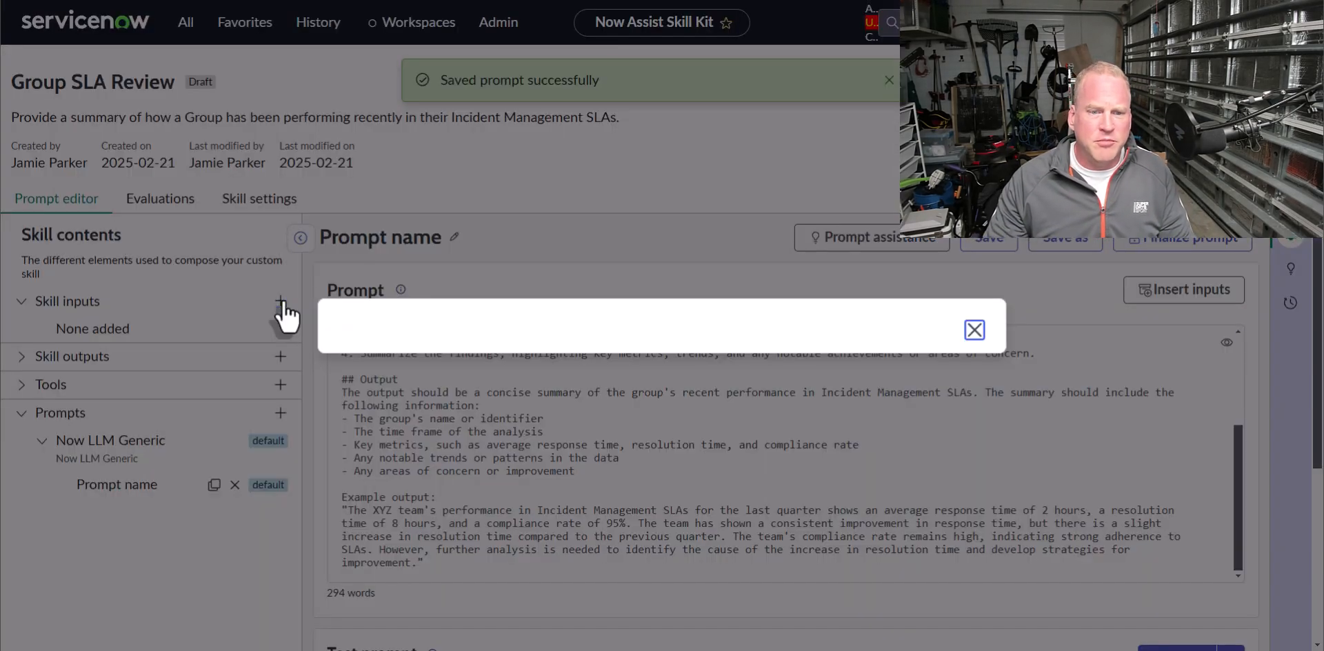
{"action": "left_click", "coordinate": [441, 270]}
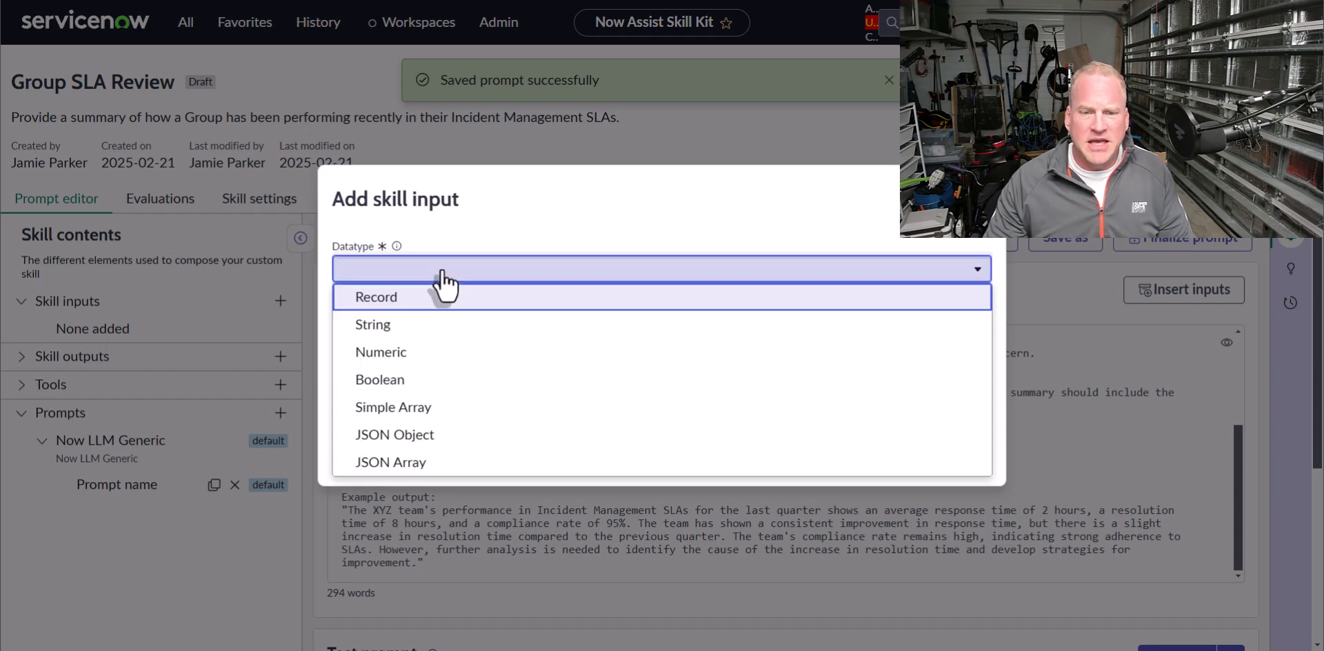
{"action": "left_click", "coordinate": [425, 295]}
{"action": "left_click", "coordinate": [410, 268]}
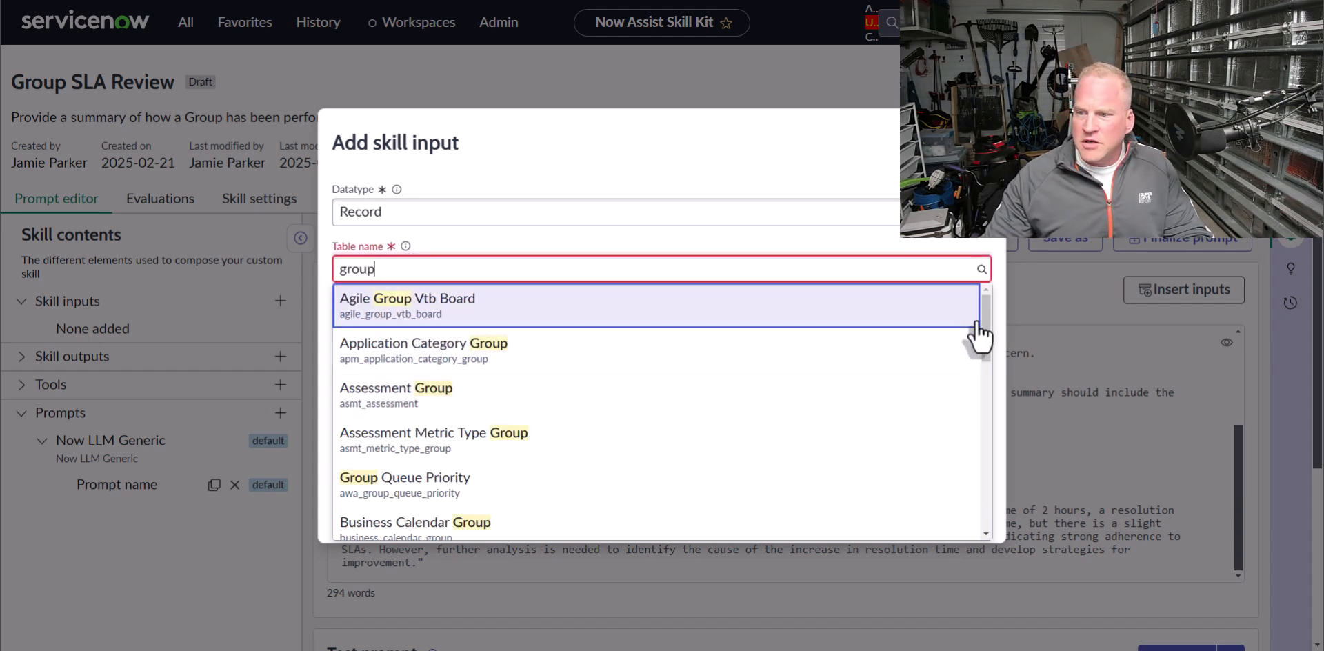
{"action": "key", "text": "ctrl+a"}
{"action": "type", "text": "sys_"}
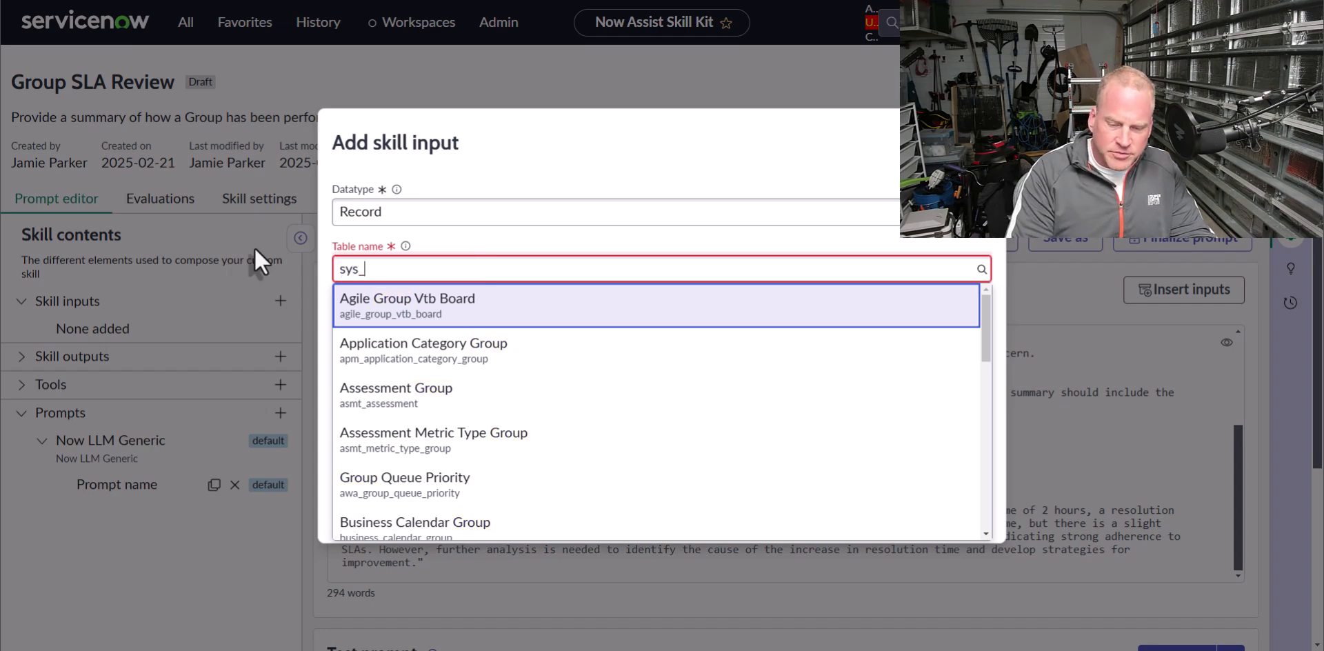
{"action": "type", "text": "user_group"}
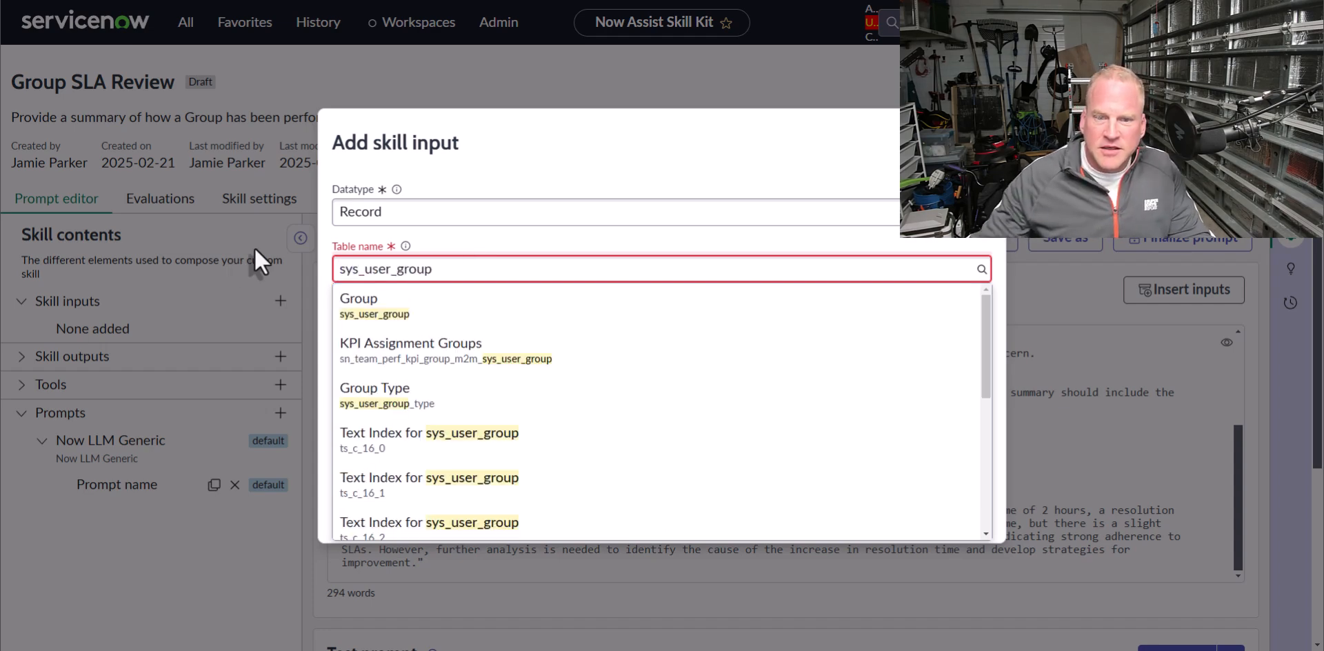
{"action": "left_click", "coordinate": [408, 306]}
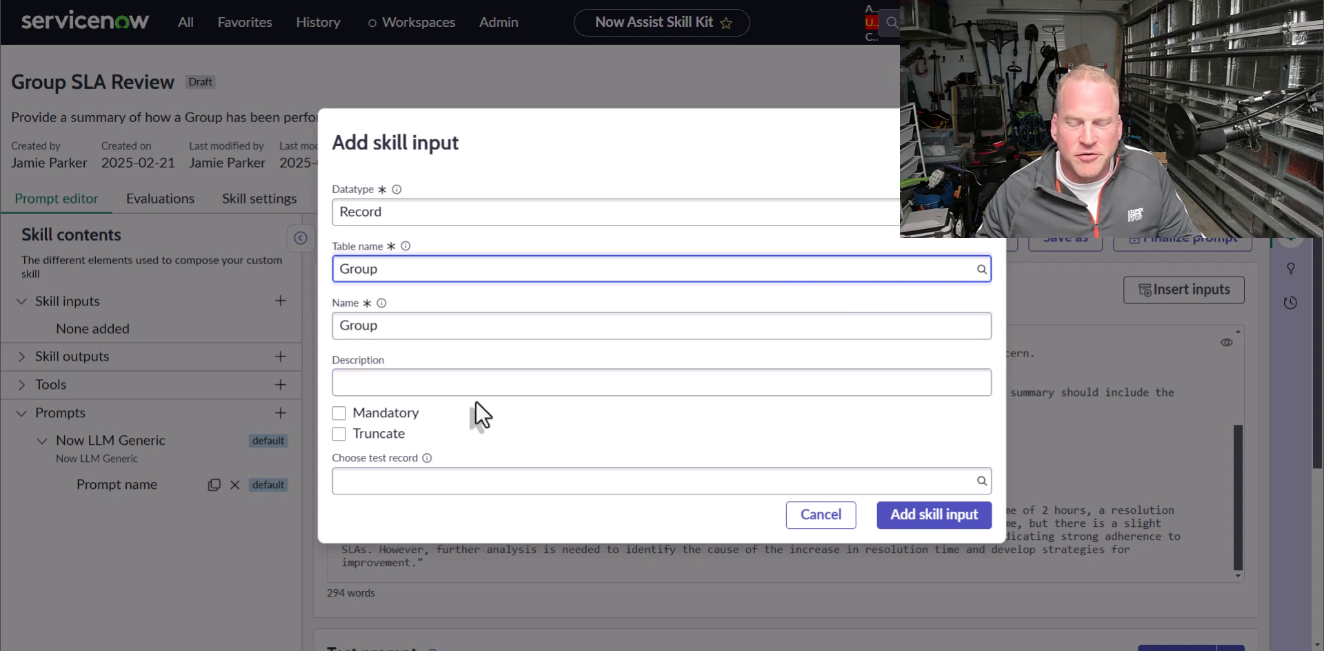
Make the Group input mandatory with Service Desk as its test record, and add it to the skill
{"action": "left_click", "coordinate": [389, 416]}
{"action": "left_click", "coordinate": [384, 481]}
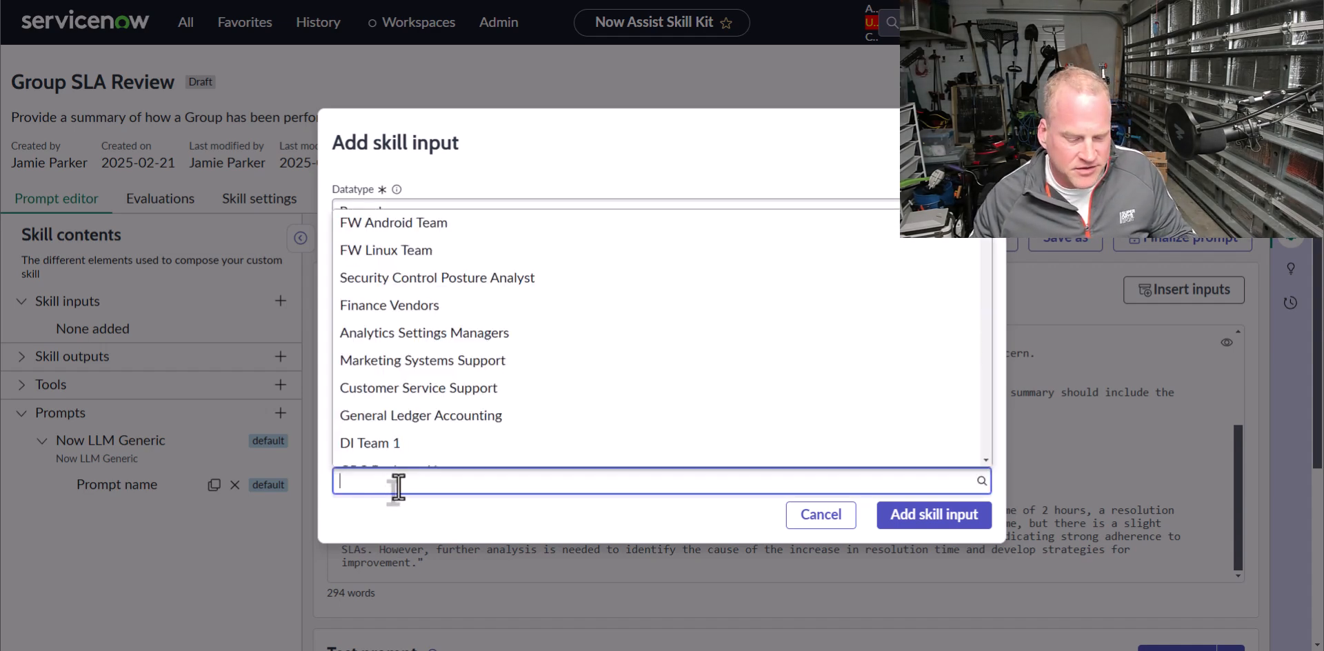
{"action": "type", "text": "servi"}
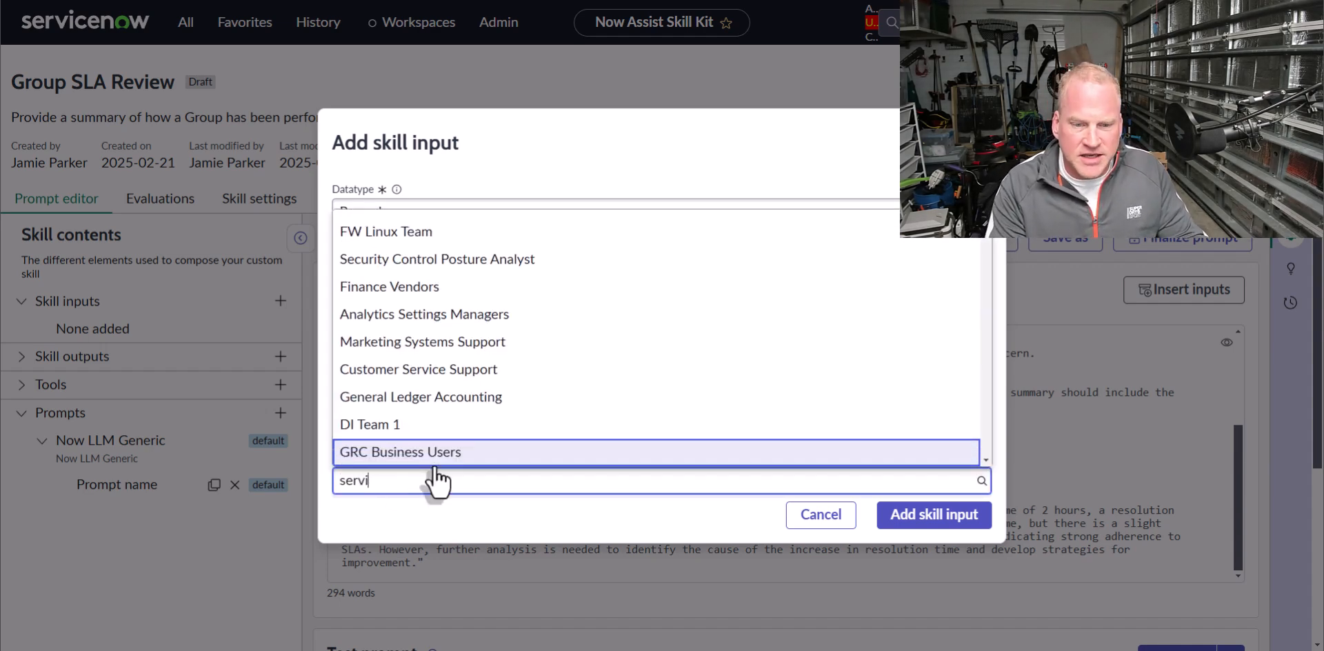
{"action": "type", "text": "ce"}
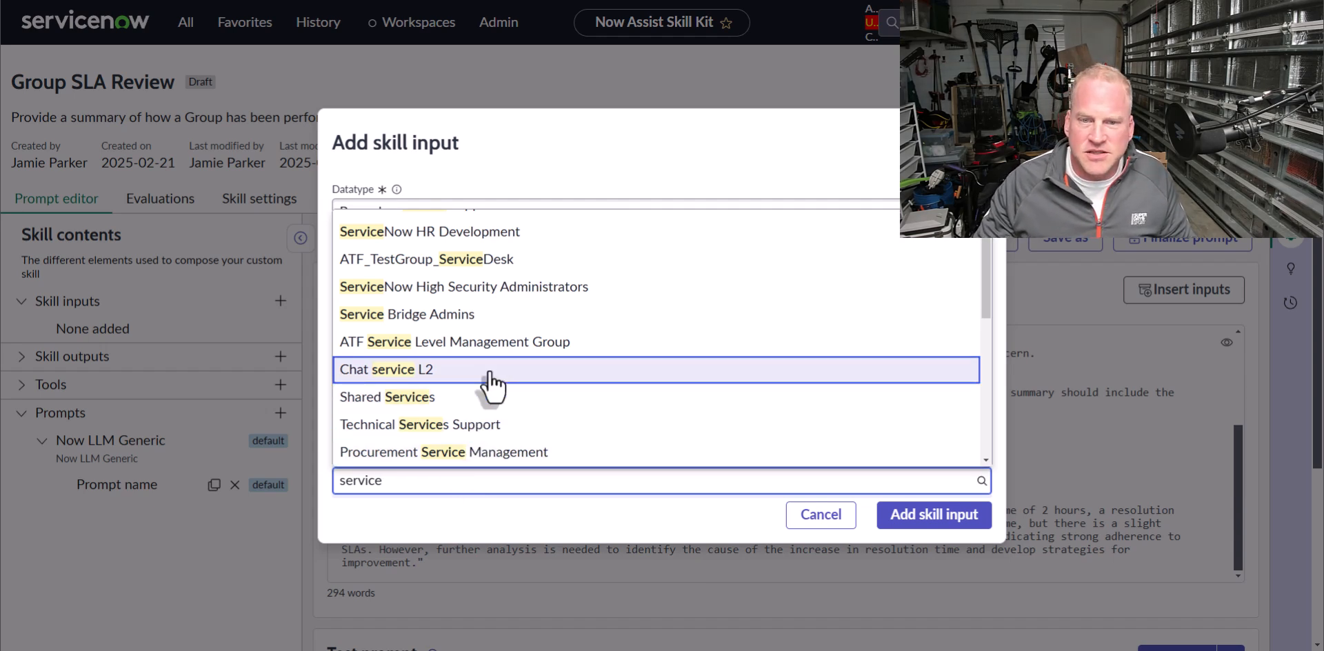
{"action": "type", "text": " de"}
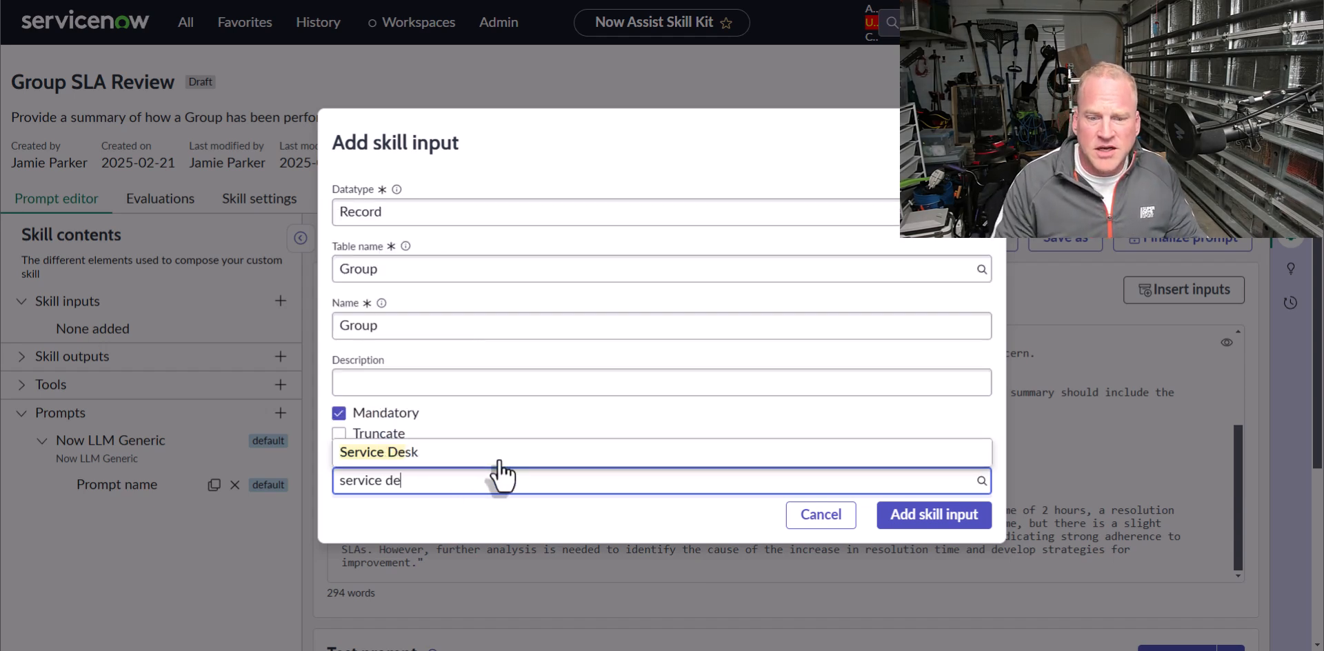
{"action": "left_click", "coordinate": [424, 458]}
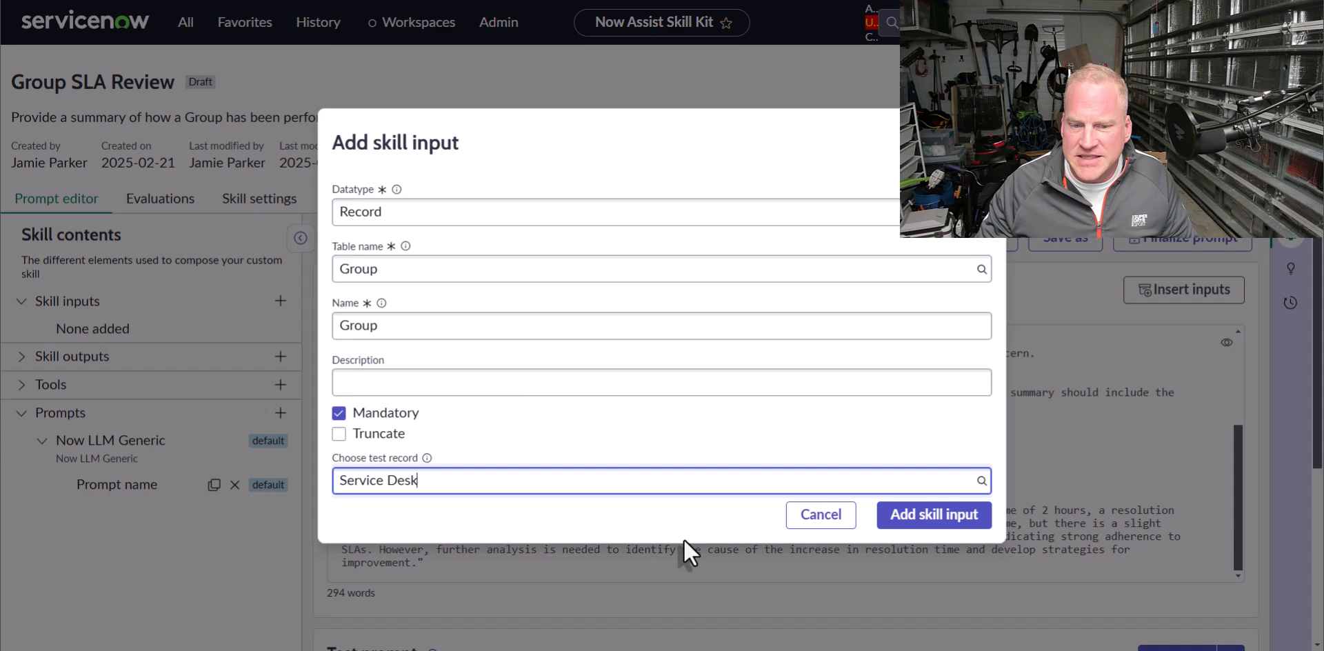
{"action": "left_click", "coordinate": [900, 530]}
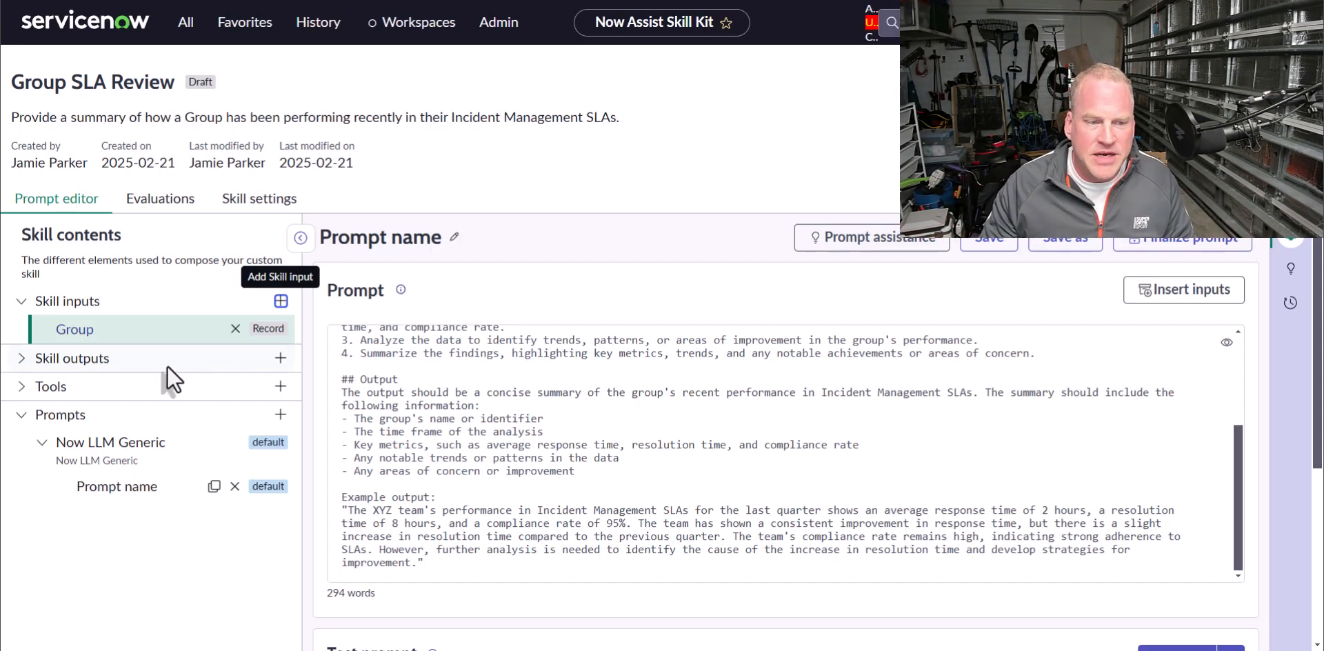
Start a Sub Flow tool for the skill with getSLAforIncident as its resource
{"action": "left_click", "coordinate": [280, 386]}
{"action": "left_click", "coordinate": [415, 338]}
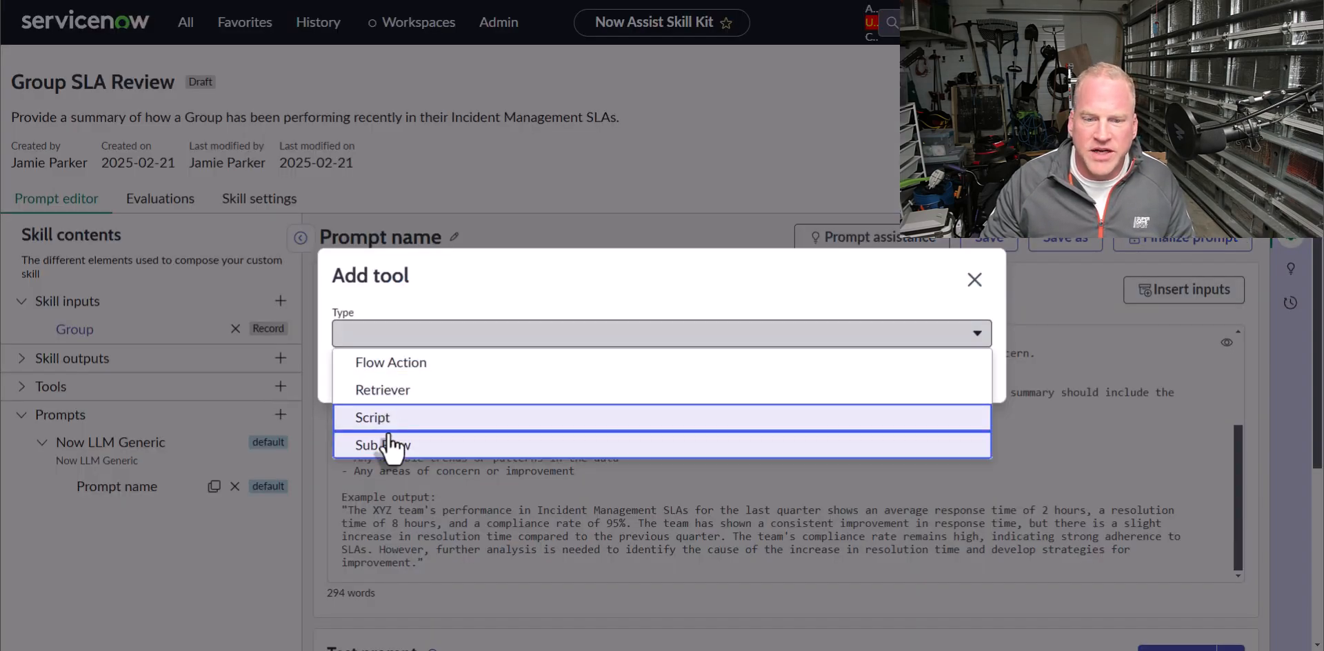
{"action": "left_click", "coordinate": [383, 524]}
{"action": "left_click", "coordinate": [395, 390]}
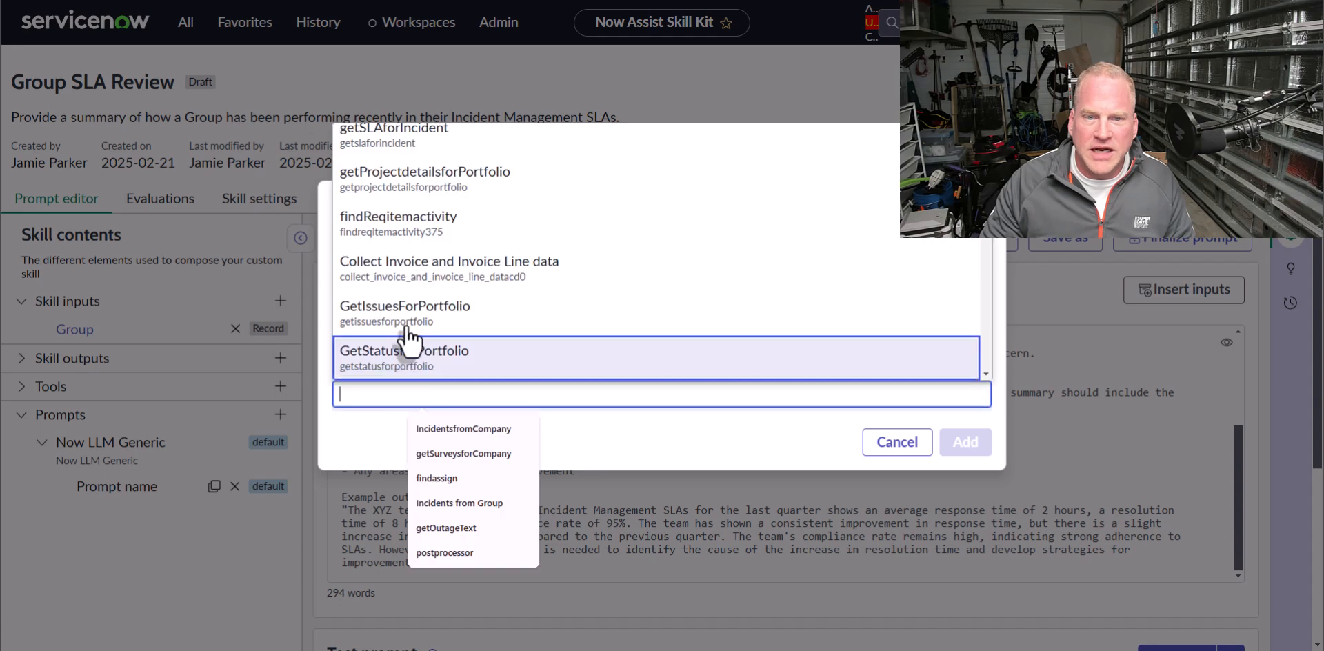
{"action": "left_click", "coordinate": [389, 158]}
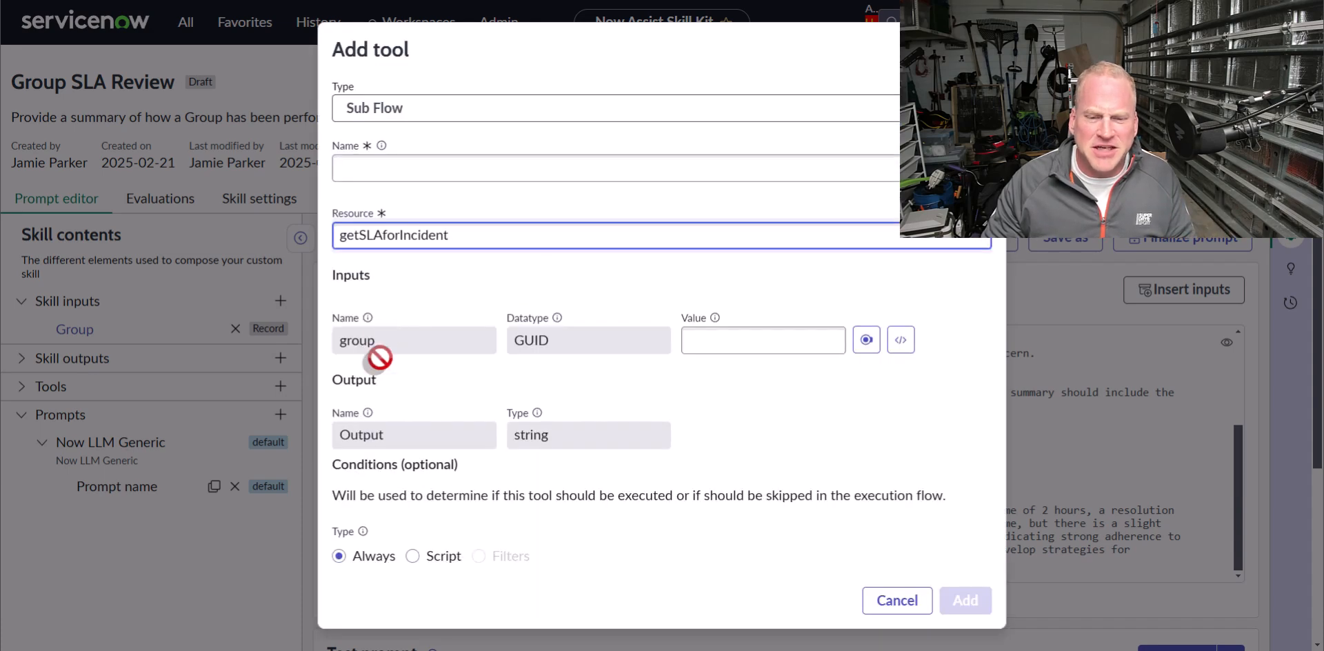
Map the subflow's group input to the sys_id of the skill's Group record, {{group.sys_id}}
{"action": "left_click", "coordinate": [717, 341]}
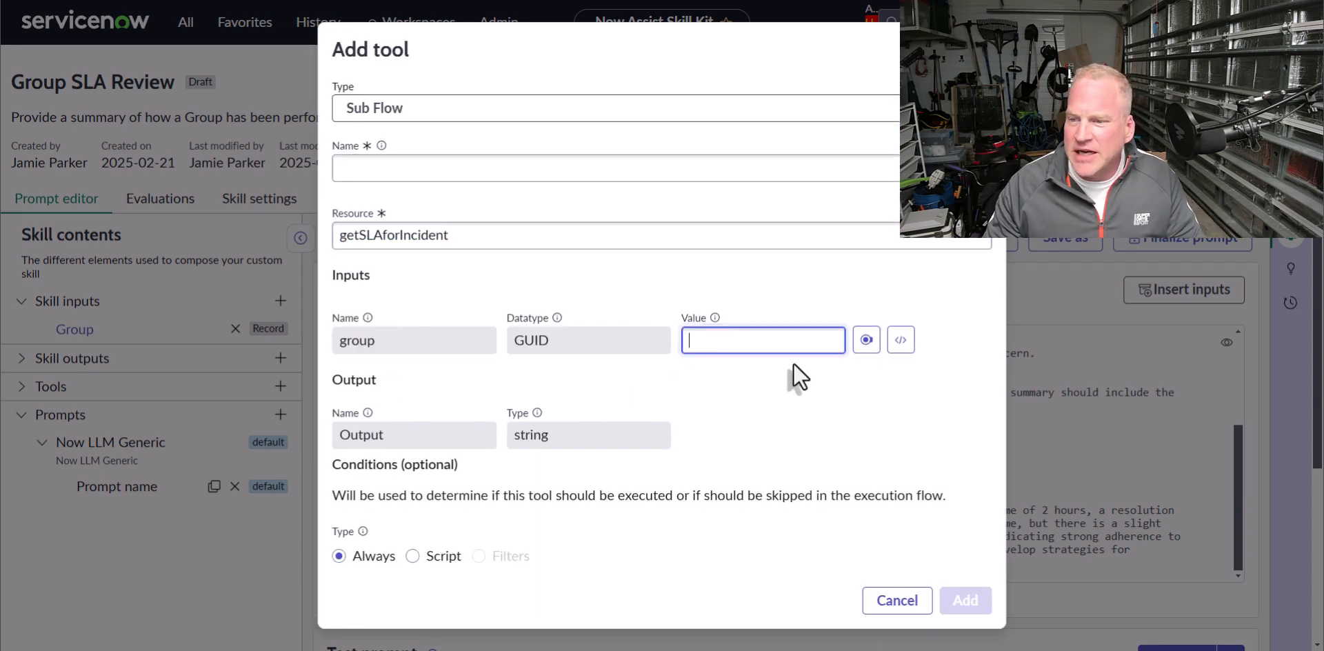
{"action": "left_click", "coordinate": [866, 339]}
{"action": "left_click", "coordinate": [786, 103]}
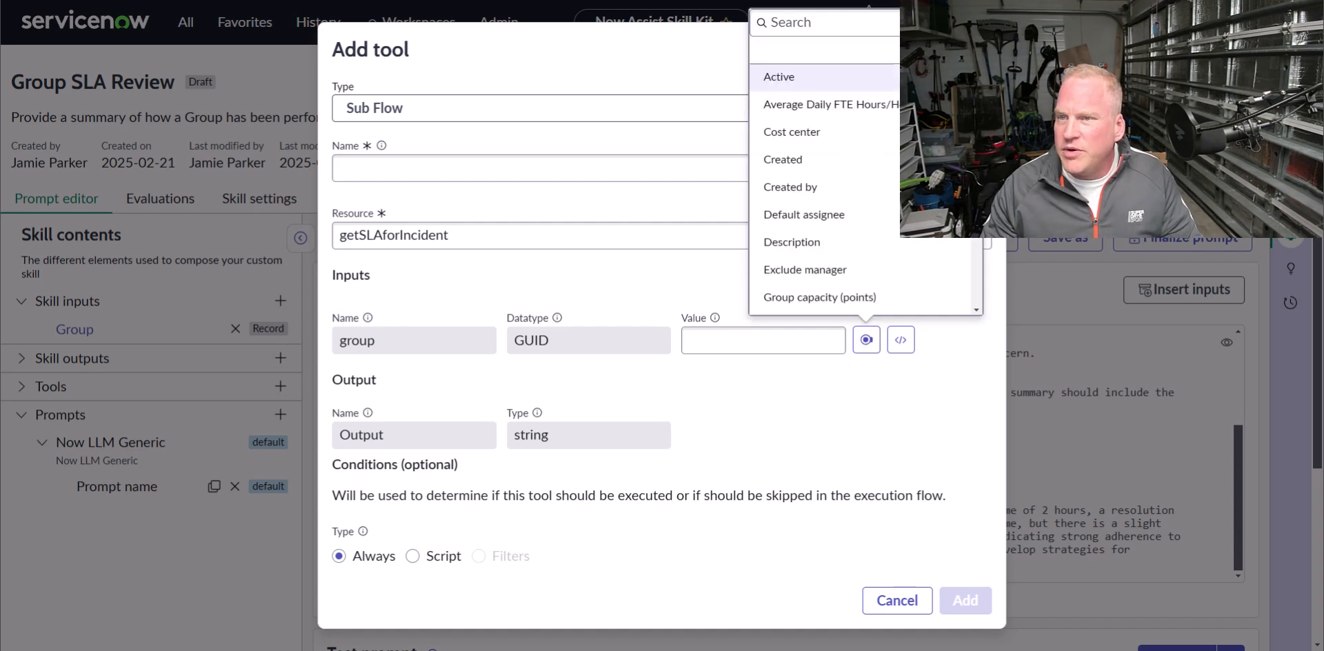
{"action": "type", "text": "sys"}
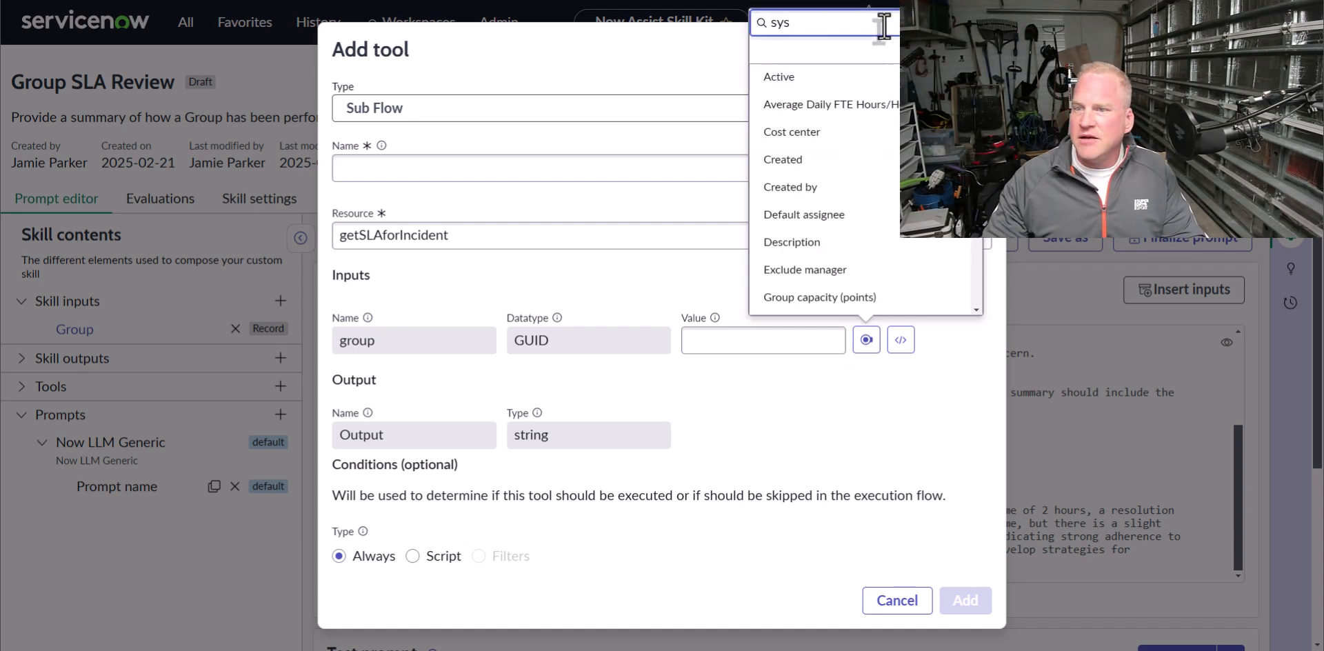
{"action": "left_click", "coordinate": [813, 80]}
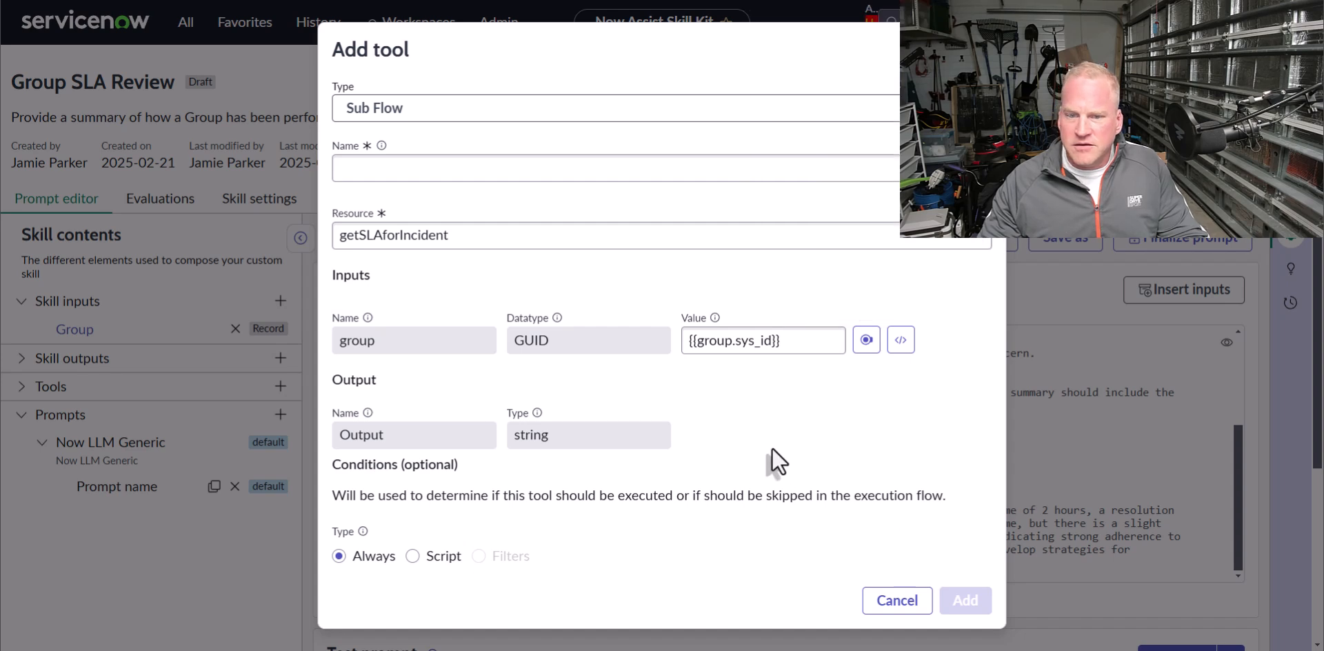
Name the subflow tool getSLAsforGroup and add it to the skill
{"action": "left_click", "coordinate": [474, 168]}
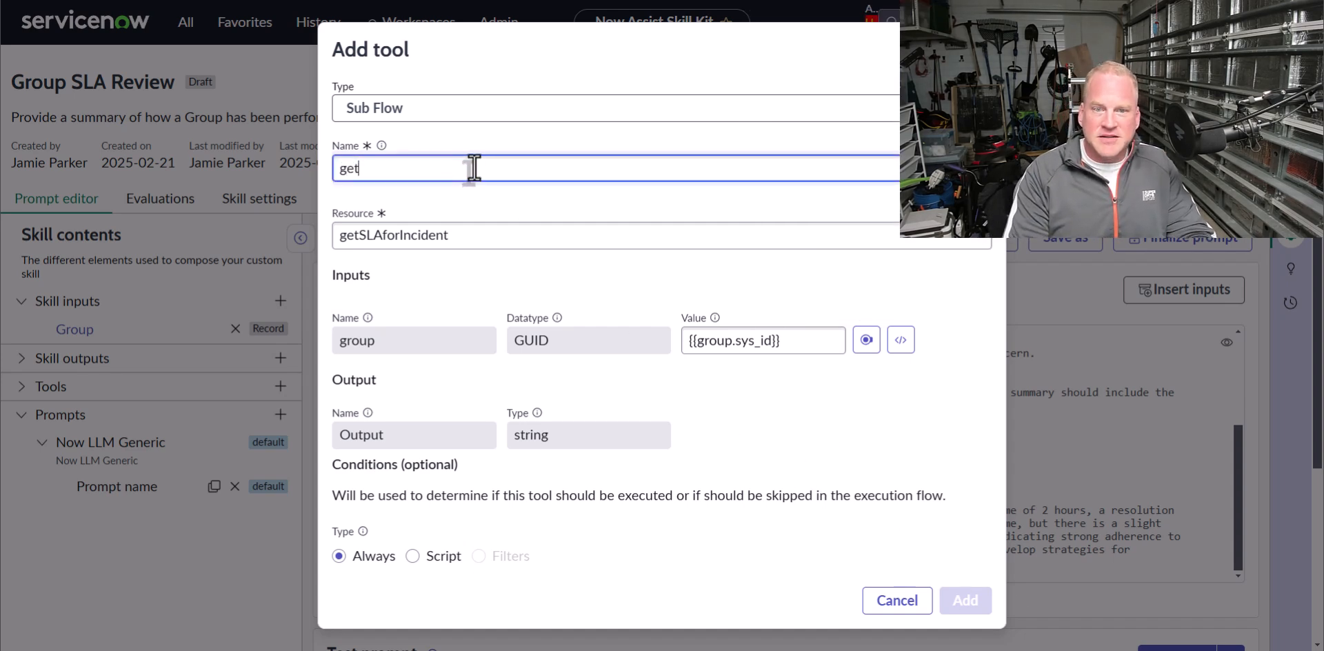
{"action": "type", "text": "getSLAsfor"}
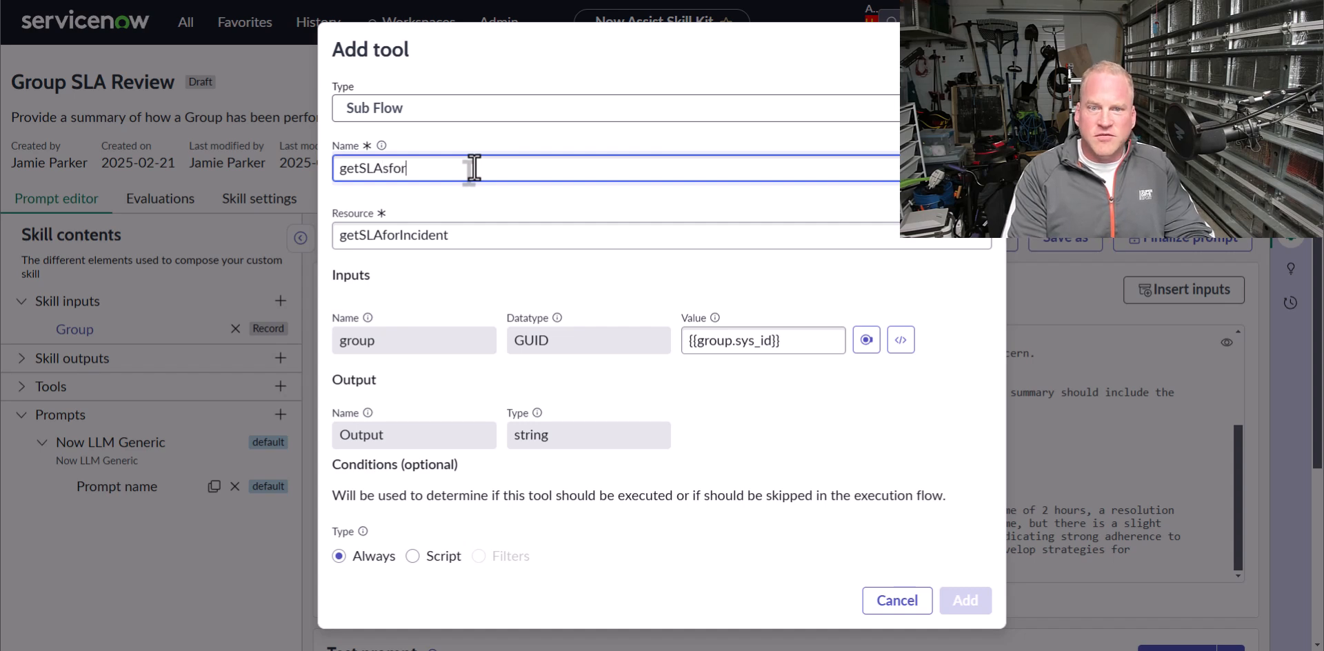
{"action": "type", "text": "Group"}
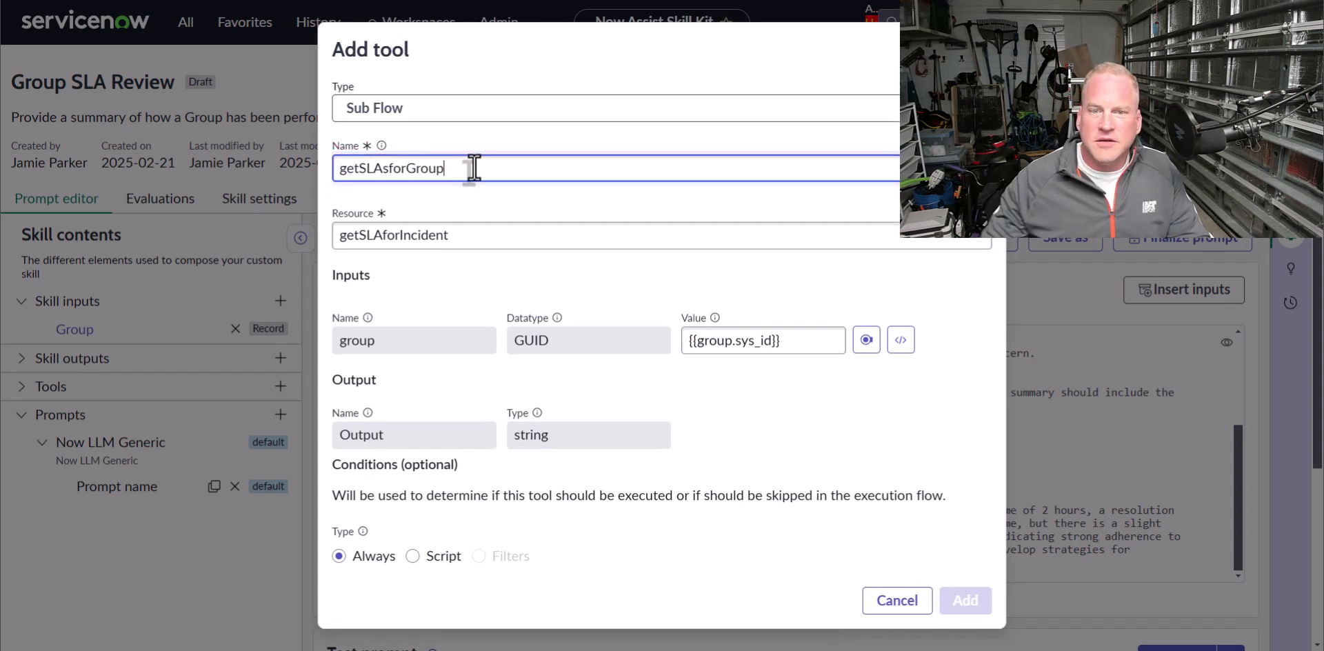
{"action": "left_click", "coordinate": [964, 603]}
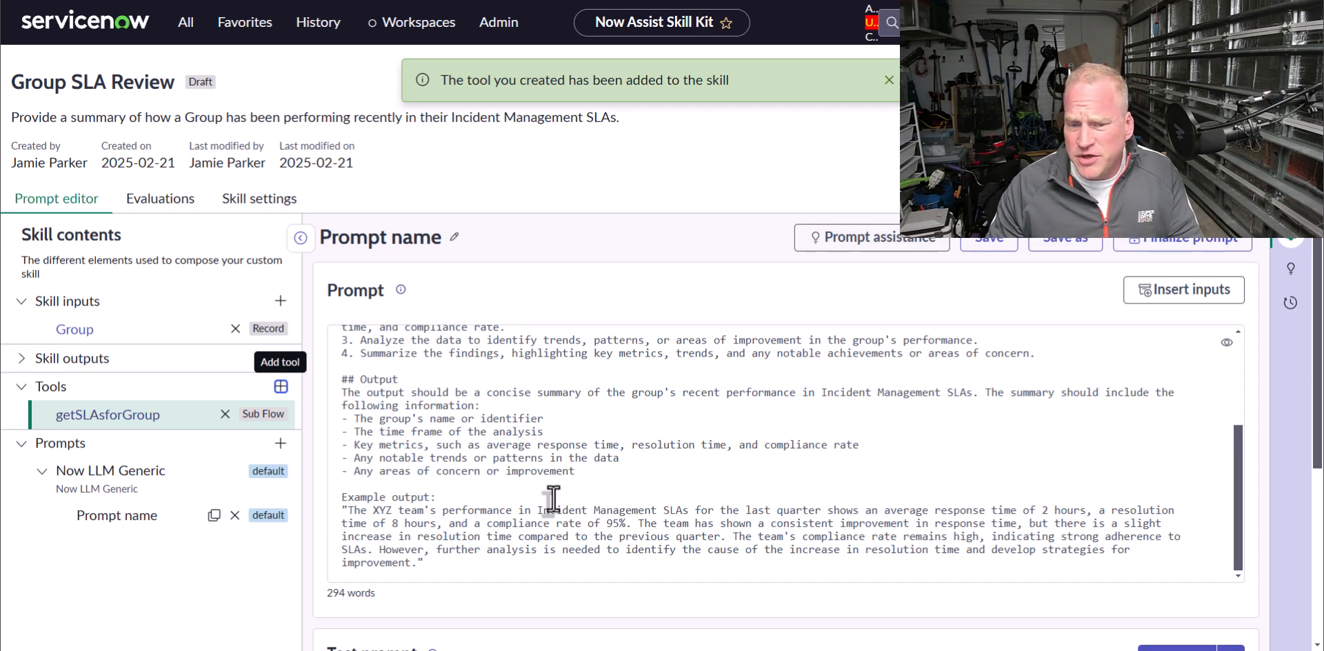
Replace the placeholder for the group to be analyzed in the prompt's Context section with the Group input's name, {{group.name}}
{"action": "scroll", "coordinate": [524, 493], "scroll_direction": "down", "scroll_amount": 2}
{"action": "scroll", "coordinate": [519, 393], "scroll_direction": "up", "scroll_amount": 3}
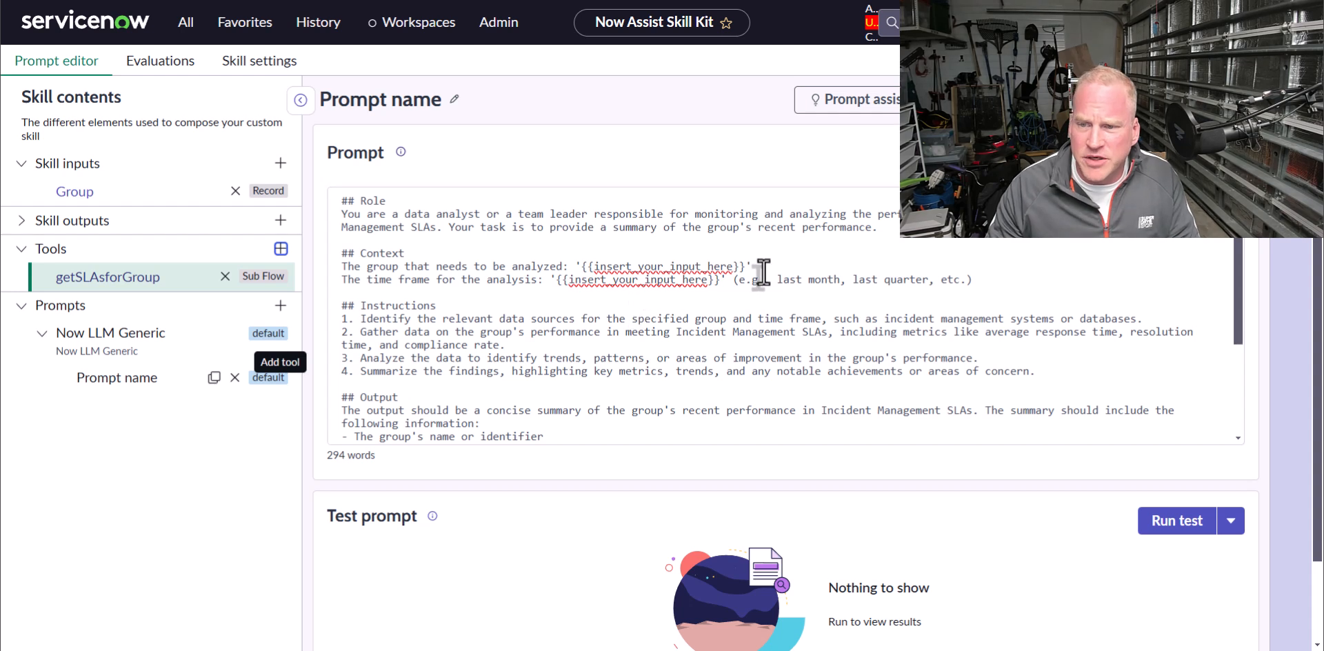
{"action": "left_click_drag", "start_coordinate": [759, 269], "coordinate": [576, 268]}
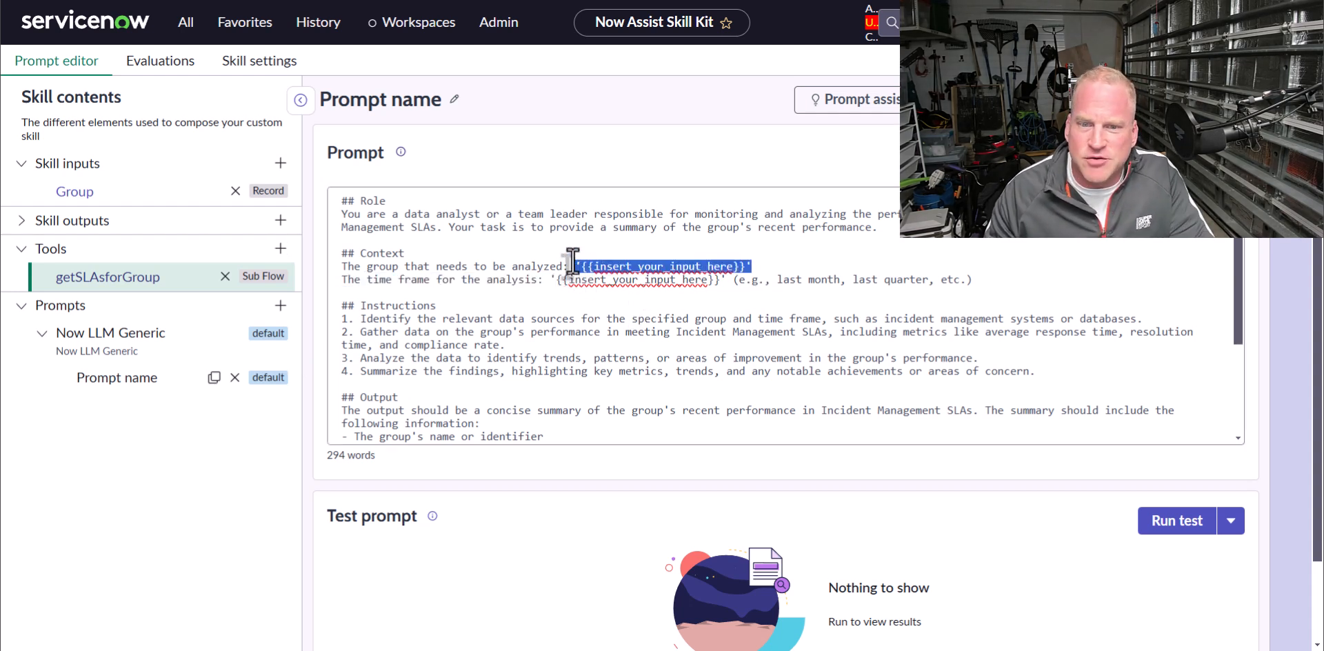
{"action": "key", "text": "BackSpace"}
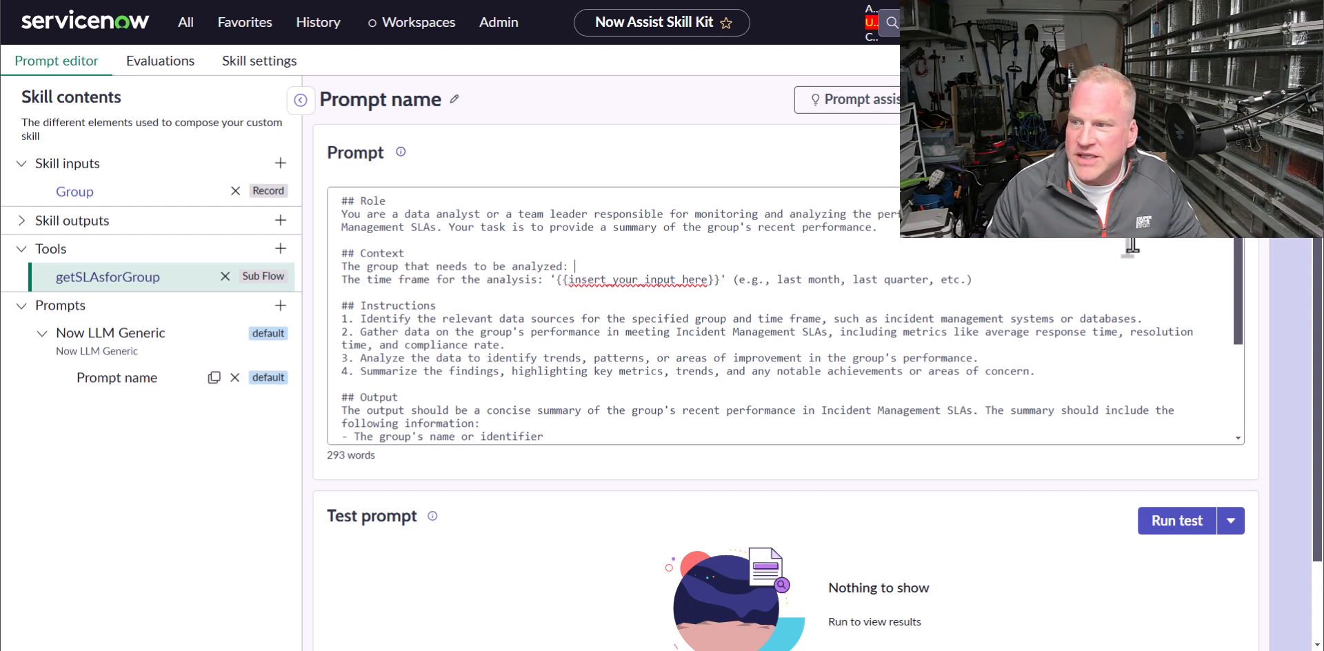
{"action": "left_click", "coordinate": [1180, 153]}
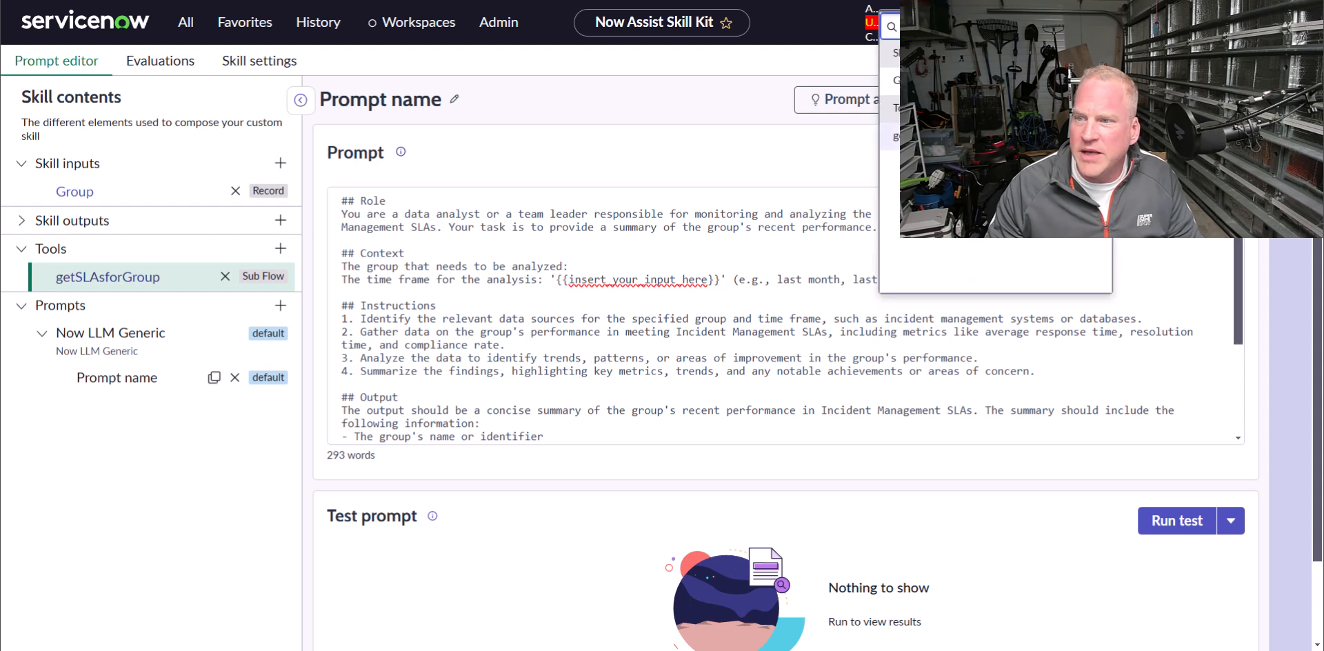
{"action": "left_click", "coordinate": [965, 81]}
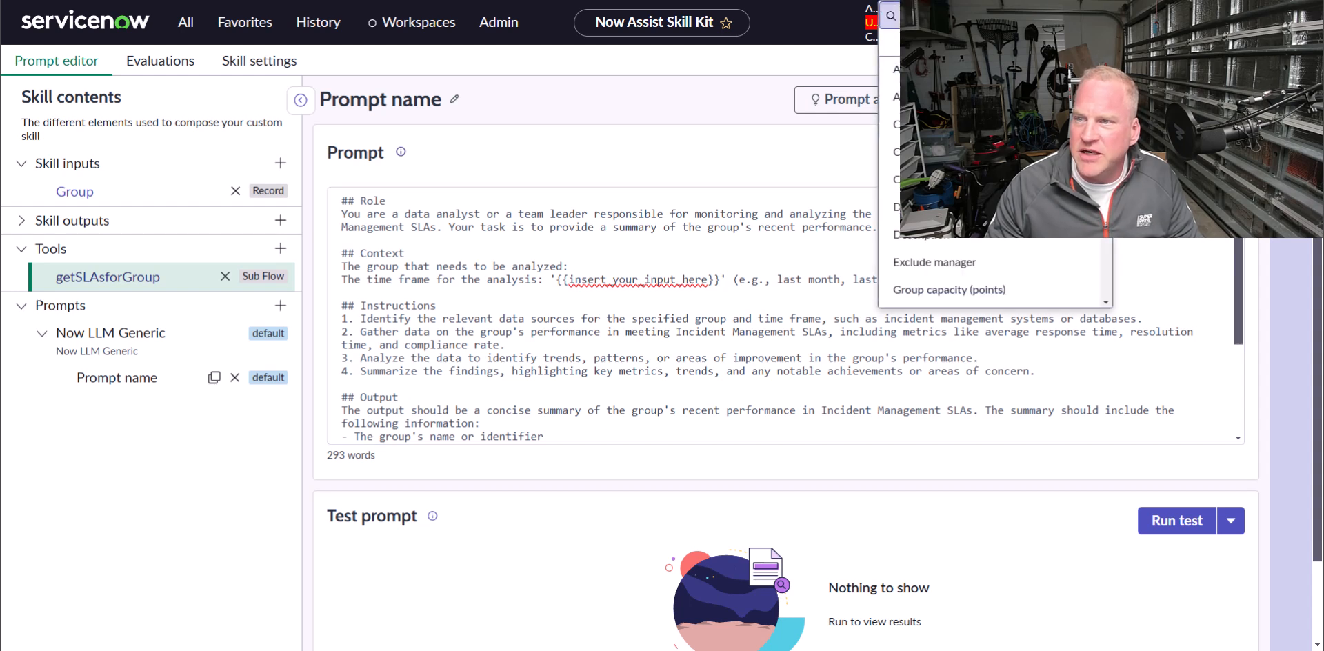
{"action": "type", "text": "name"}
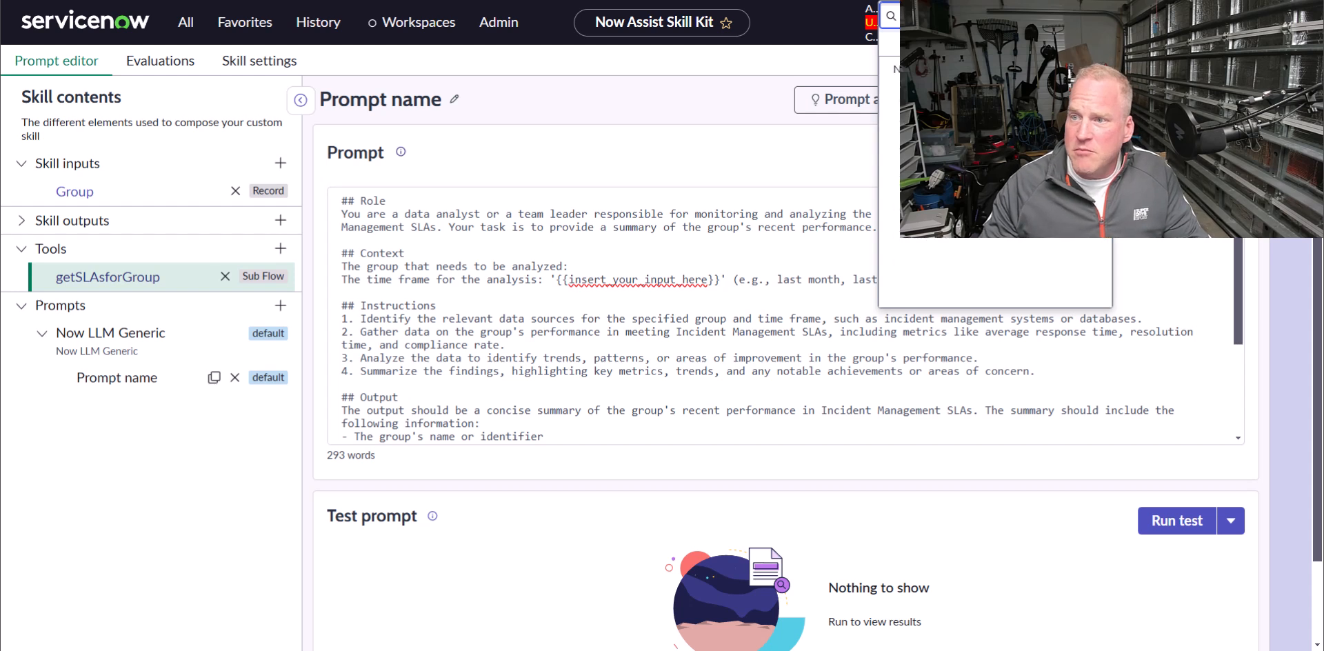
{"action": "left_click", "coordinate": [895, 69]}
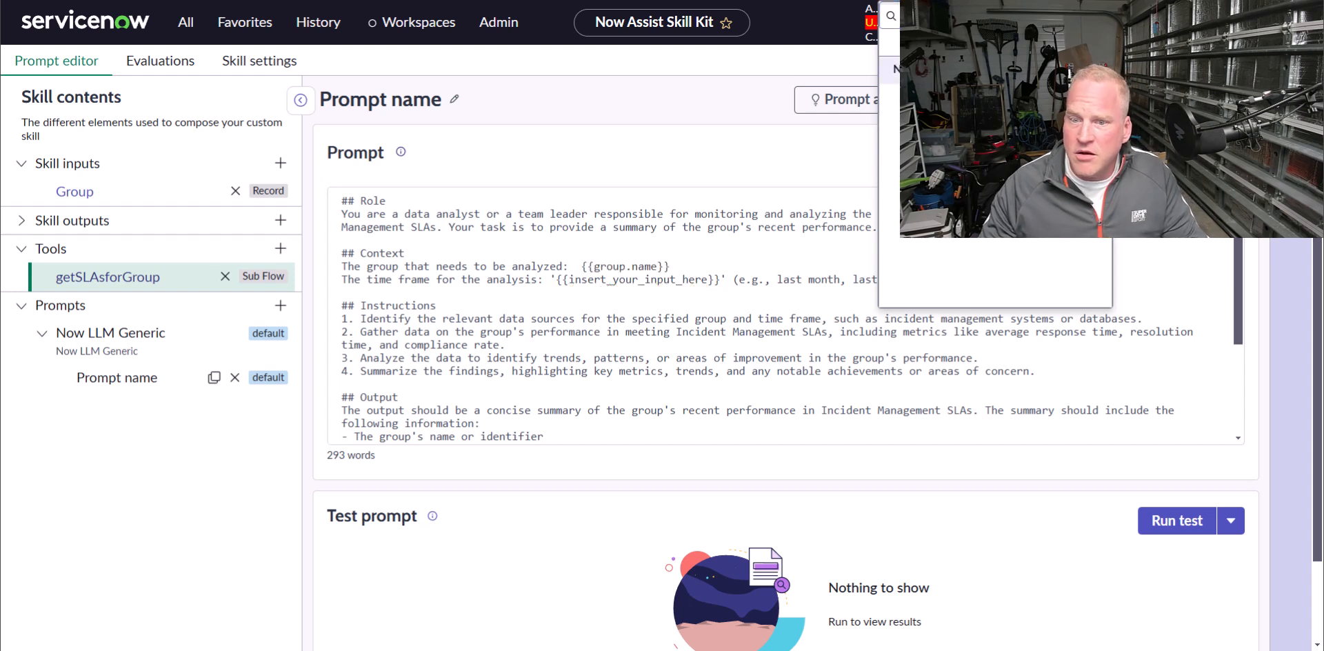
{"action": "left_click", "coordinate": [701, 295]}
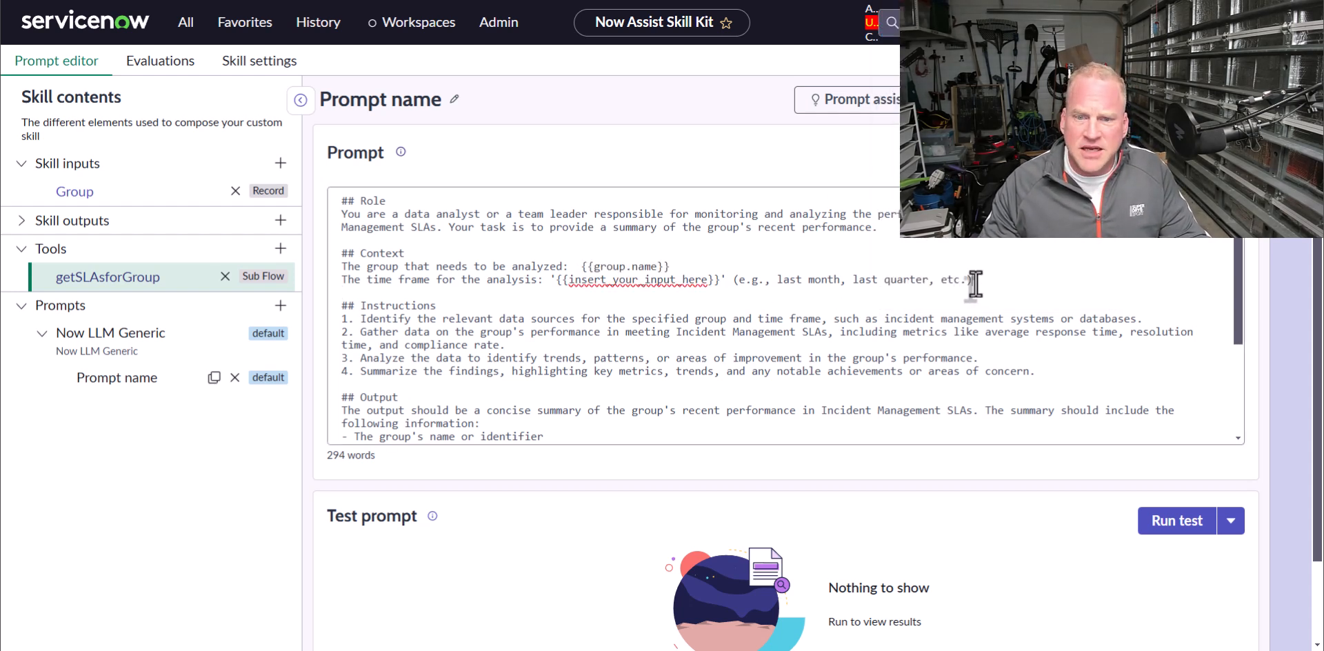
Replace the time frame line in the prompt's Context section with "The SLA data for Analysis is:" followed by a new line
{"action": "left_click_drag", "start_coordinate": [974, 283], "coordinate": [340, 281]}
{"action": "type", "text": "The SLA data for Analy"}
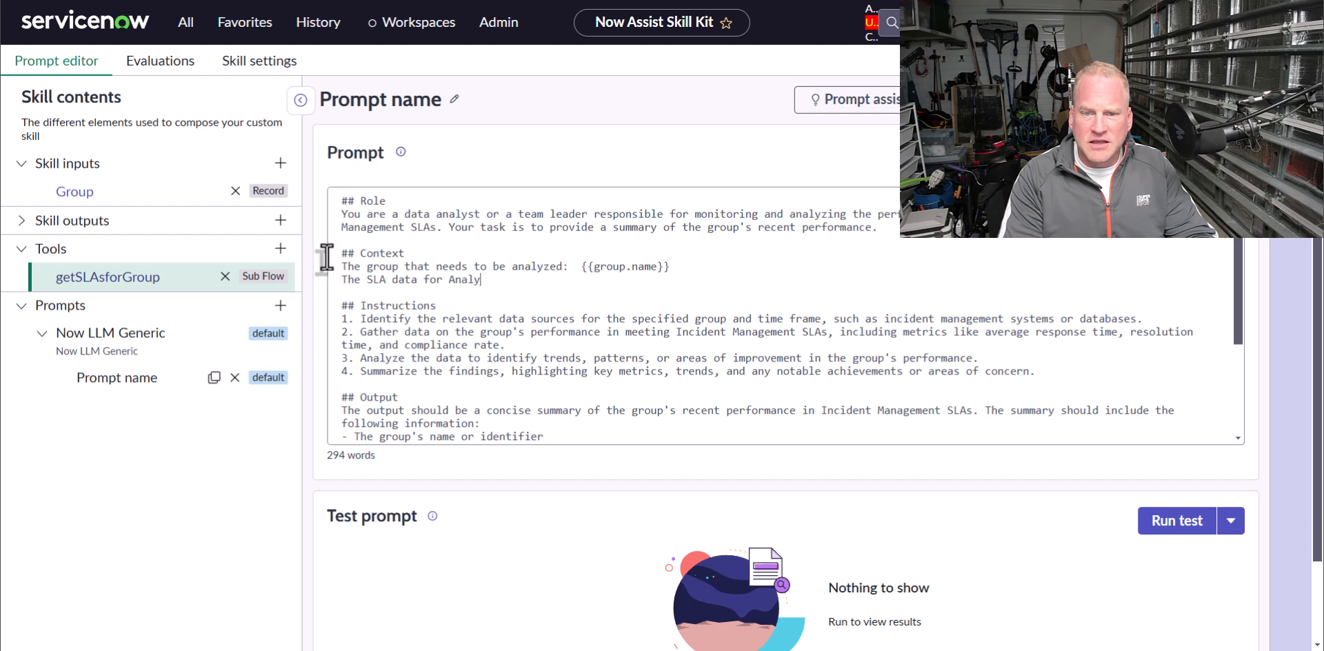
{"action": "type", "text": "sis is:"}
{"action": "key", "text": "Return"}
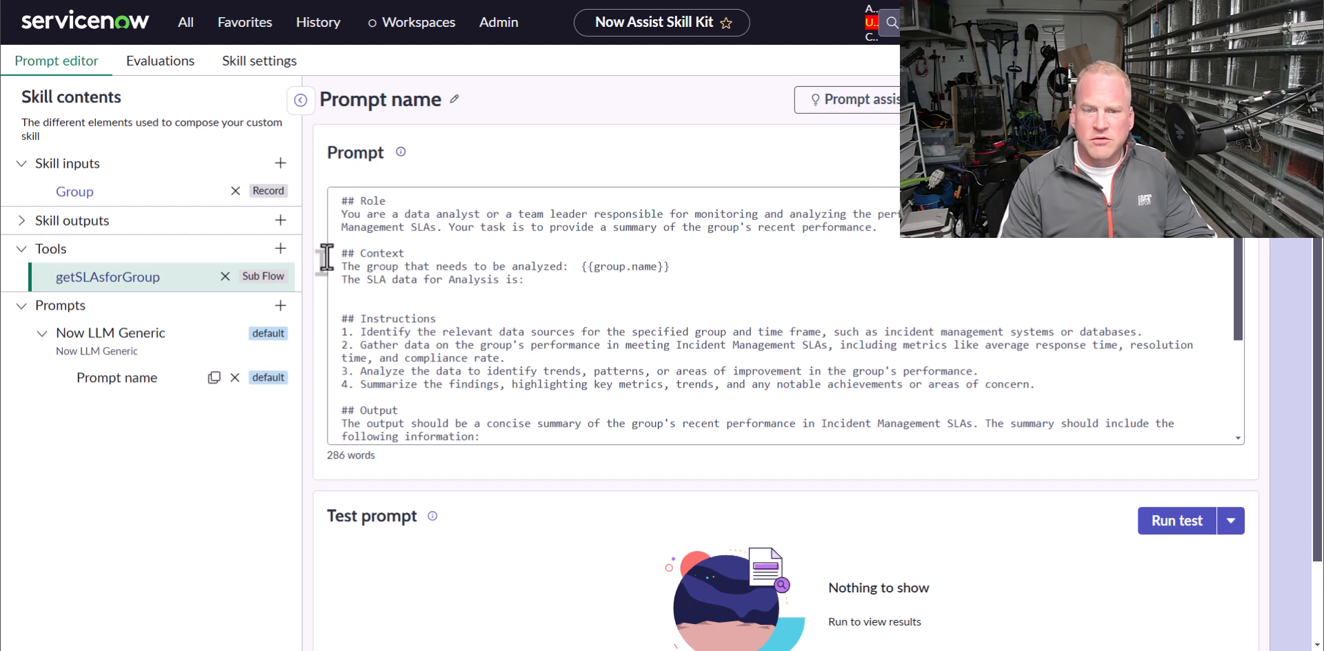
Insert the getSLAsforGroup tool's output, {{getSLAsforGroup.output}}, beneath the SLA data line in the prompt
{"action": "left_click", "coordinate": [1025, 99]}
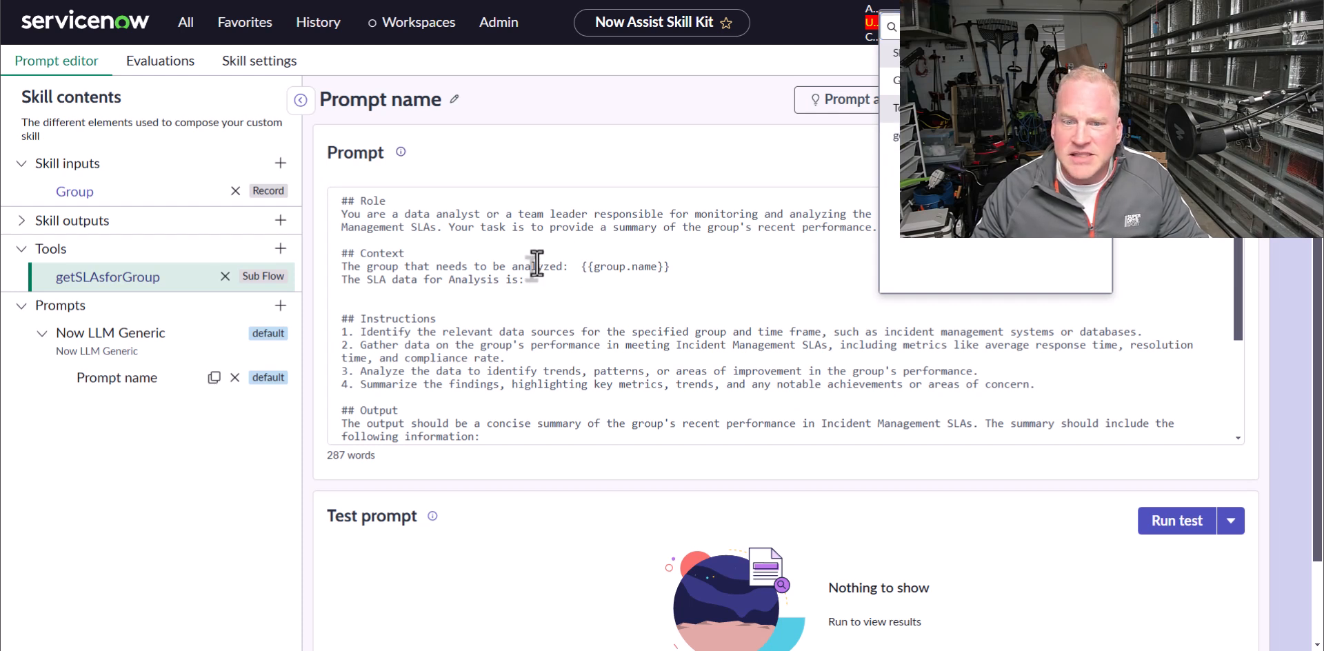
{"action": "left_click", "coordinate": [924, 136]}
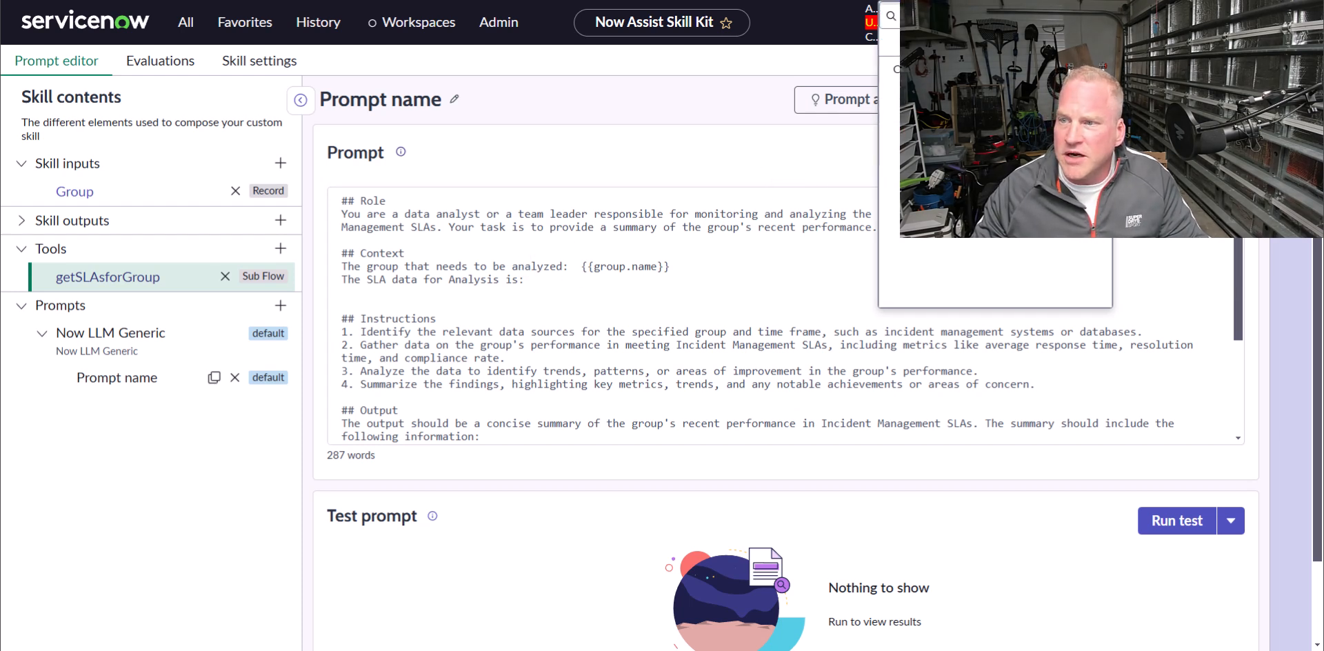
{"action": "left_click", "coordinate": [902, 77]}
{"action": "left_click", "coordinate": [533, 306]}
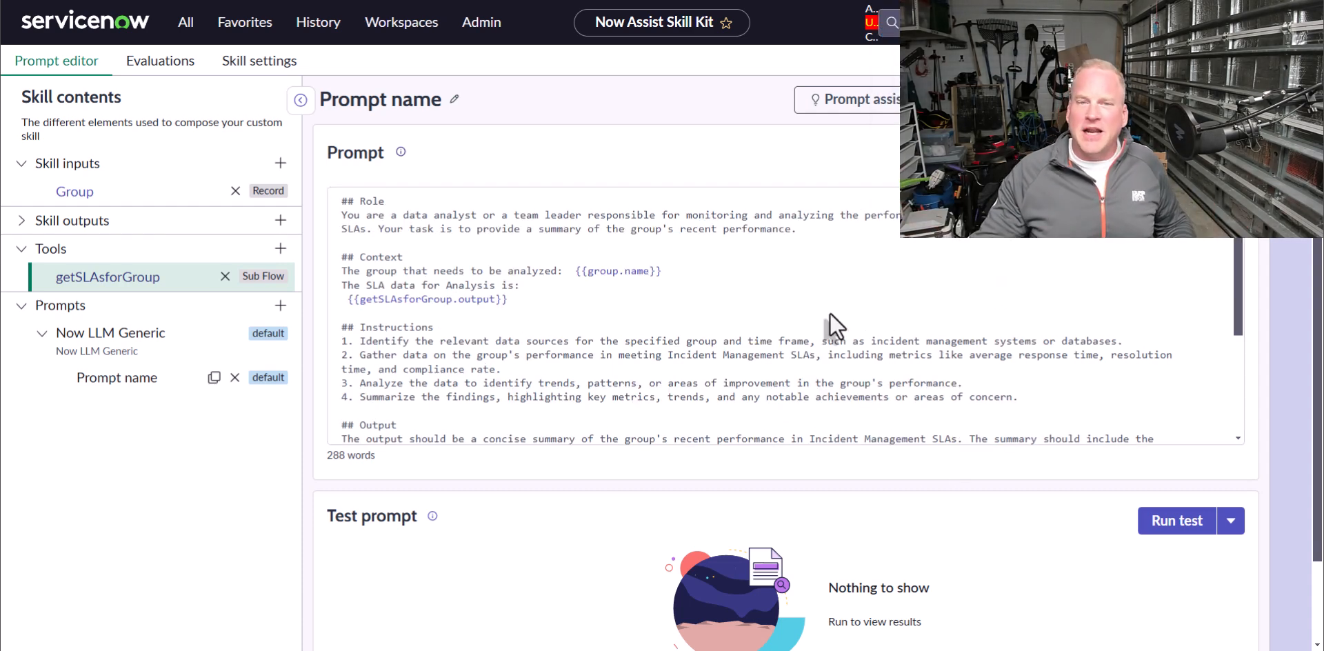
Run a test of the prompt with Service Desk as the Group and bring up its response
{"action": "left_click", "coordinate": [1177, 524]}
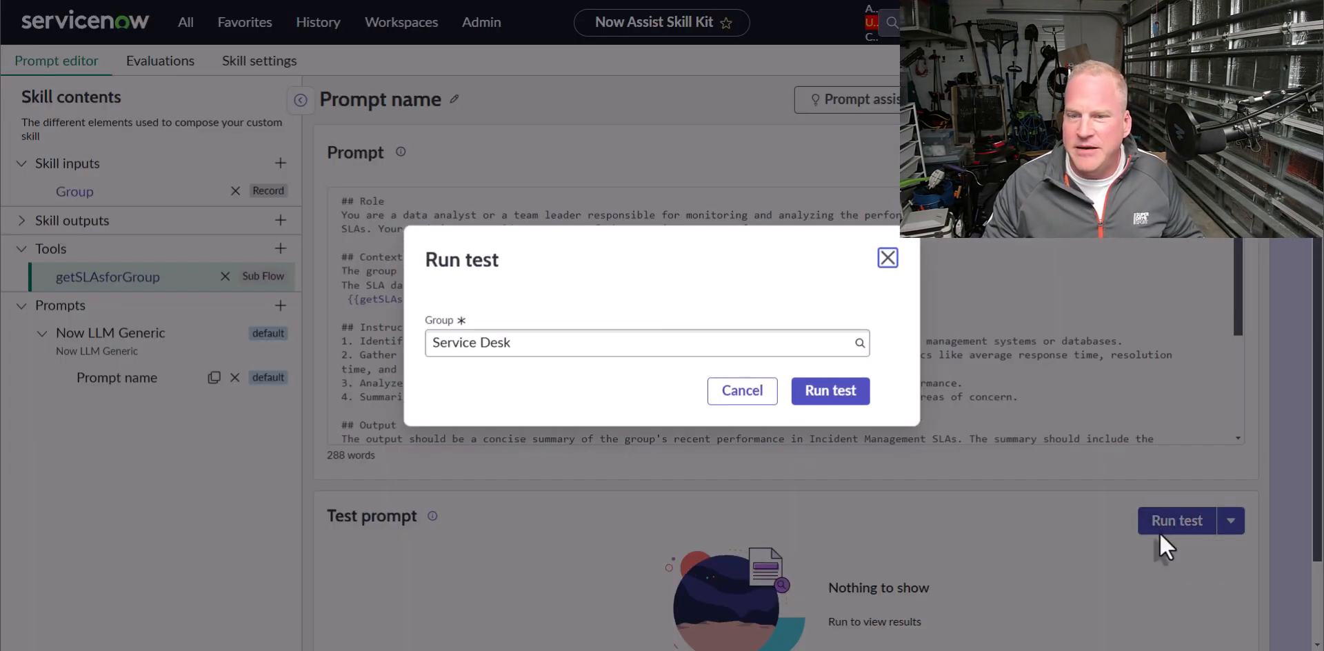
{"action": "left_click", "coordinate": [820, 391]}
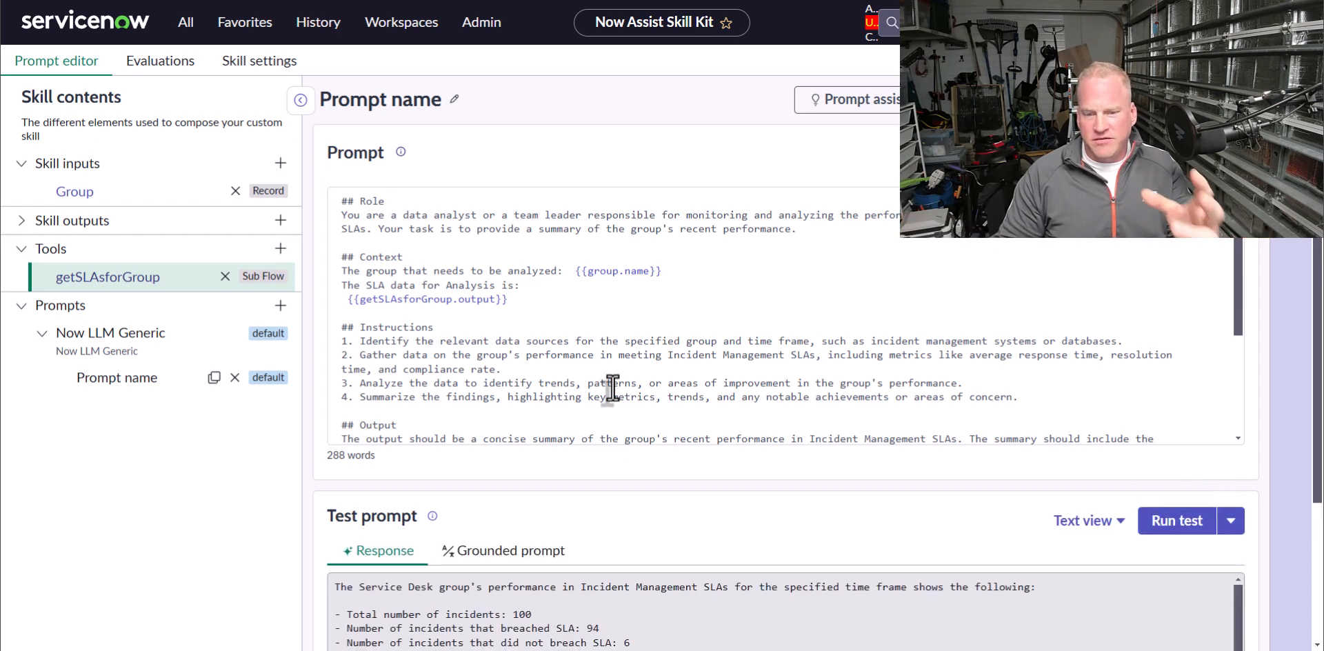
{"action": "scroll", "coordinate": [590, 390], "scroll_direction": "down", "scroll_amount": 3}
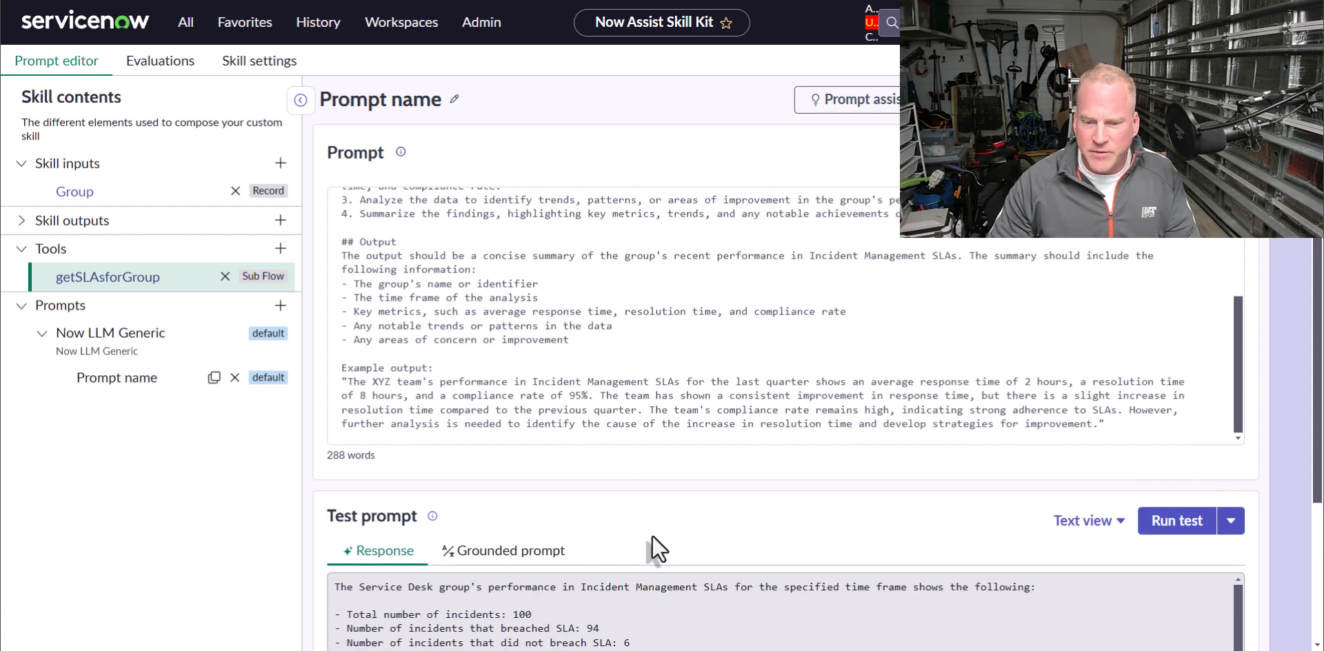
{"action": "scroll", "coordinate": [652, 535], "scroll_direction": "down", "scroll_amount": 2}
{"action": "scroll", "coordinate": [1099, 474], "scroll_direction": "down", "scroll_amount": 1}
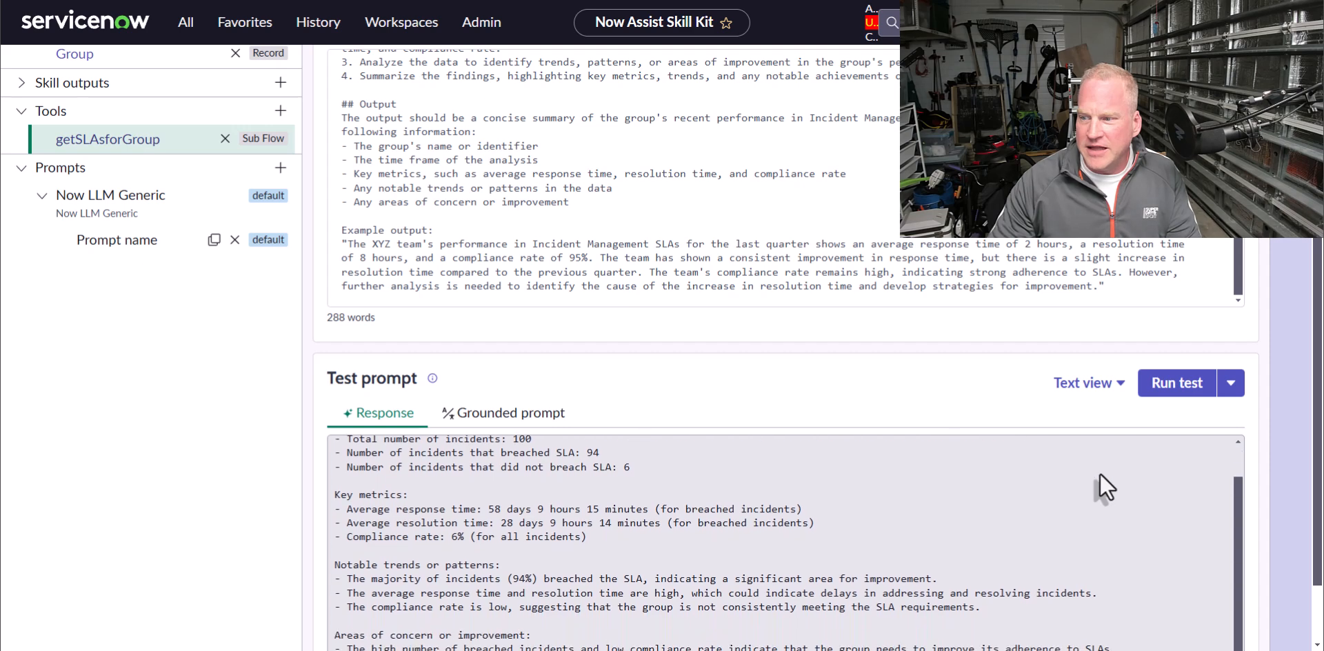
Examine the test response's incident counts, key metrics, notable trends and areas of concern for the Service Desk group
{"action": "scroll", "coordinate": [392, 459], "scroll_direction": "up", "scroll_amount": 1}
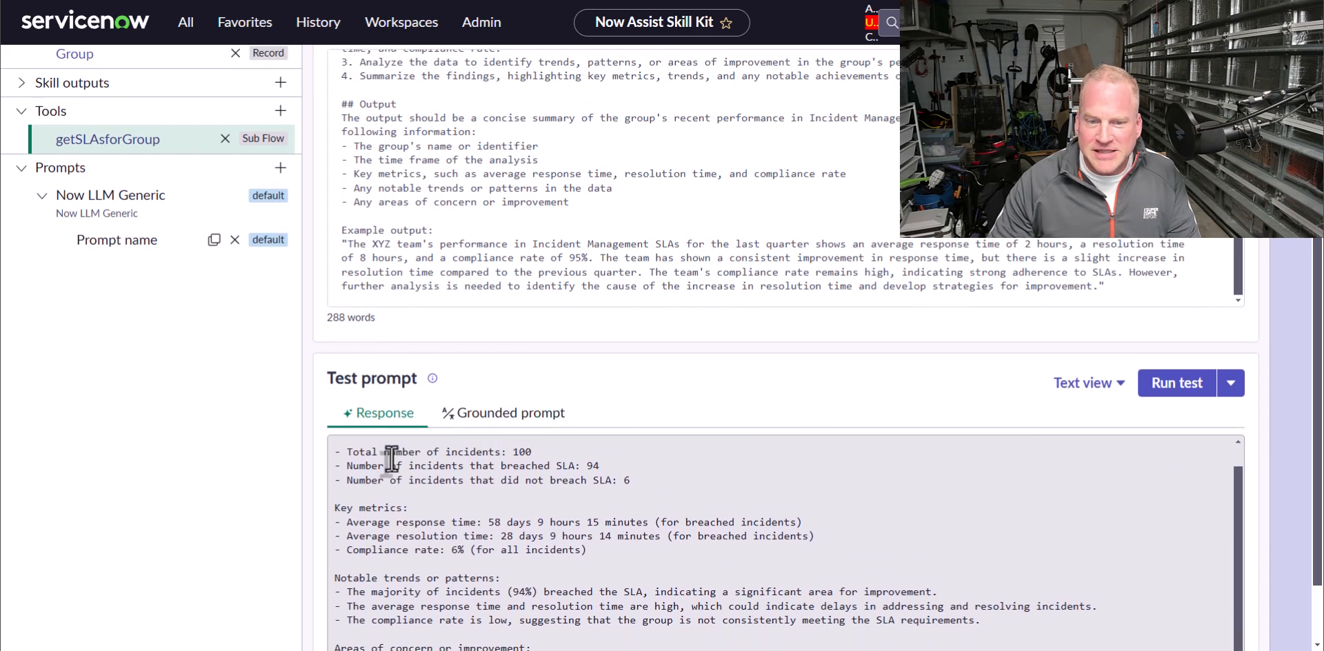
{"action": "scroll", "coordinate": [391, 458], "scroll_direction": "up", "scroll_amount": 1}
{"action": "scroll", "coordinate": [225, 564], "scroll_direction": "down", "scroll_amount": 1}
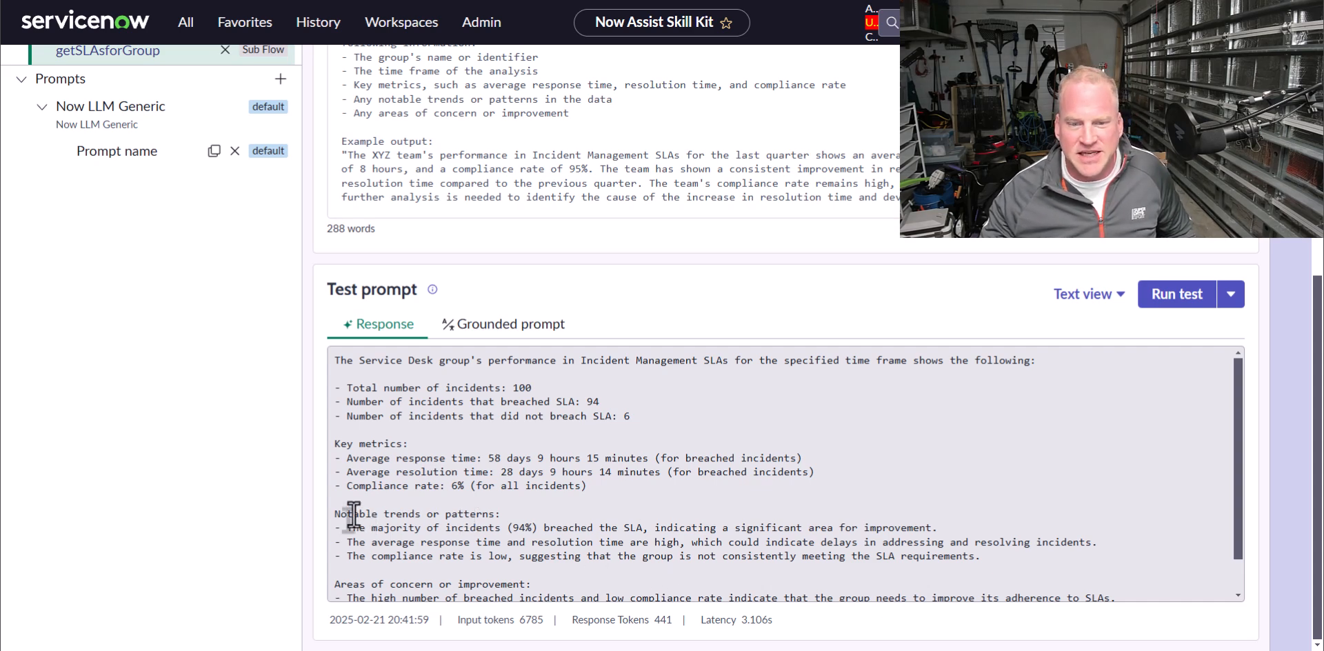
{"action": "left_click_drag", "start_coordinate": [351, 491], "coordinate": [582, 489]}
{"action": "left_click", "coordinate": [554, 524]}
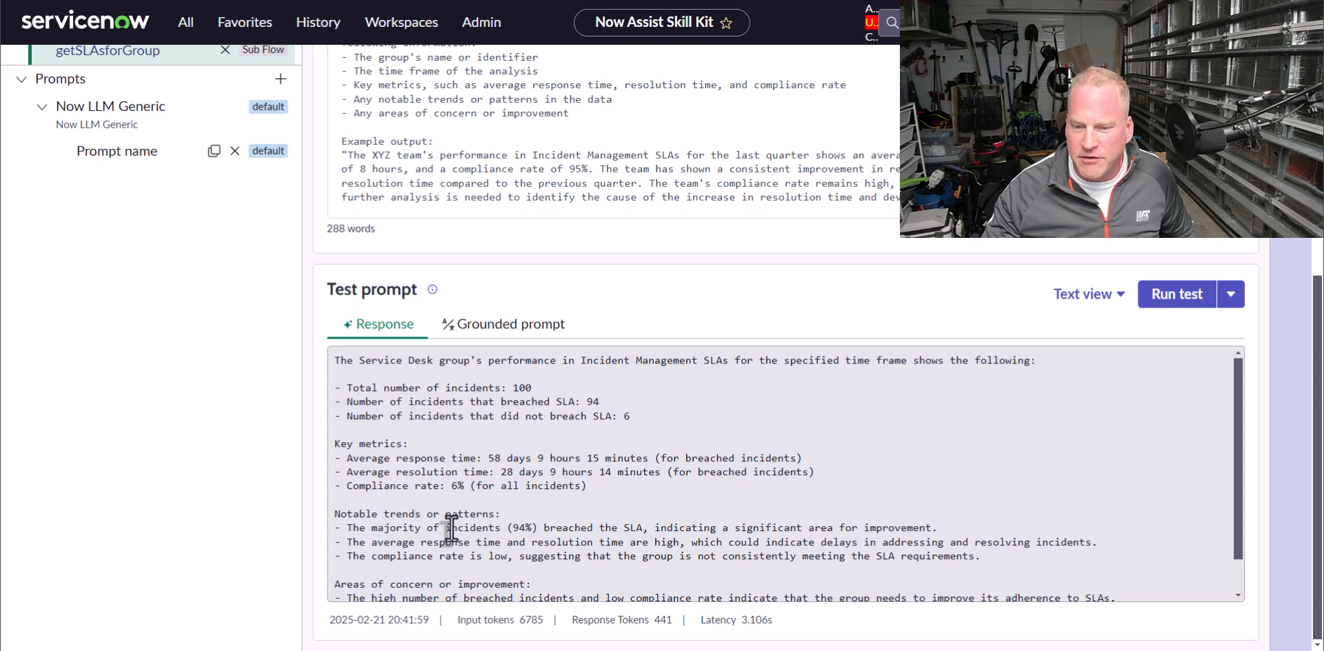
{"action": "left_click_drag", "start_coordinate": [451, 527], "coordinate": [968, 557]}
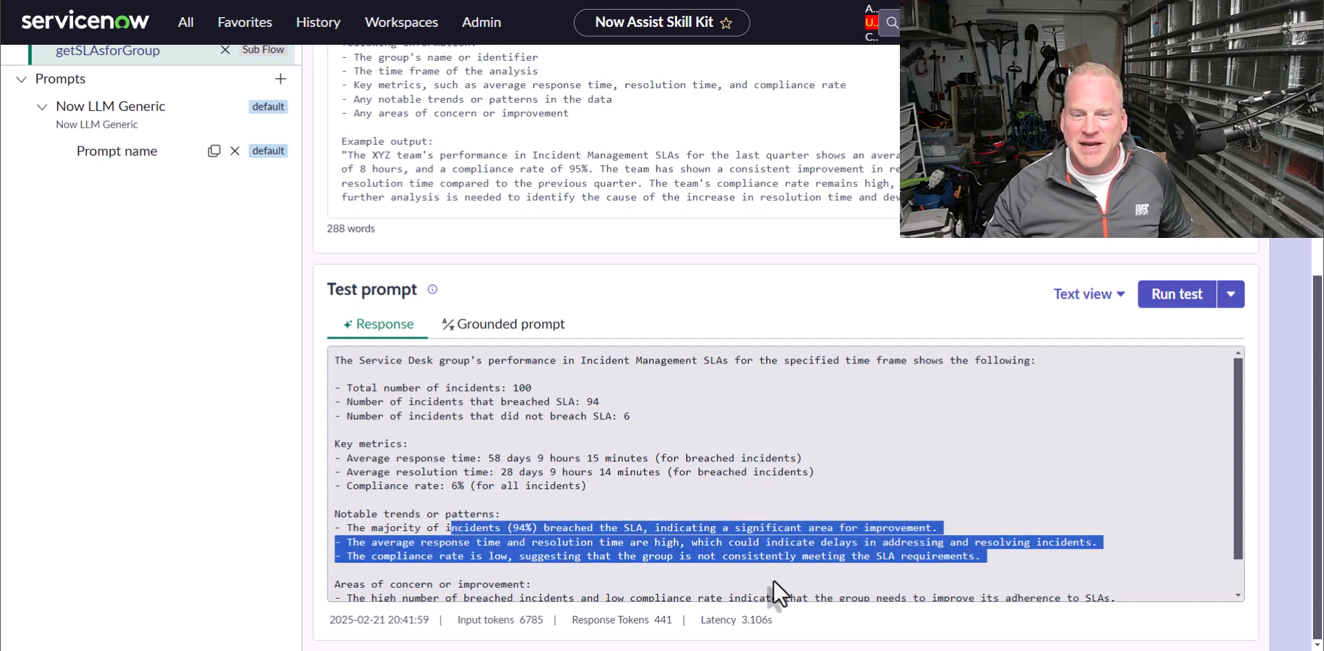
{"action": "left_click", "coordinate": [557, 542]}
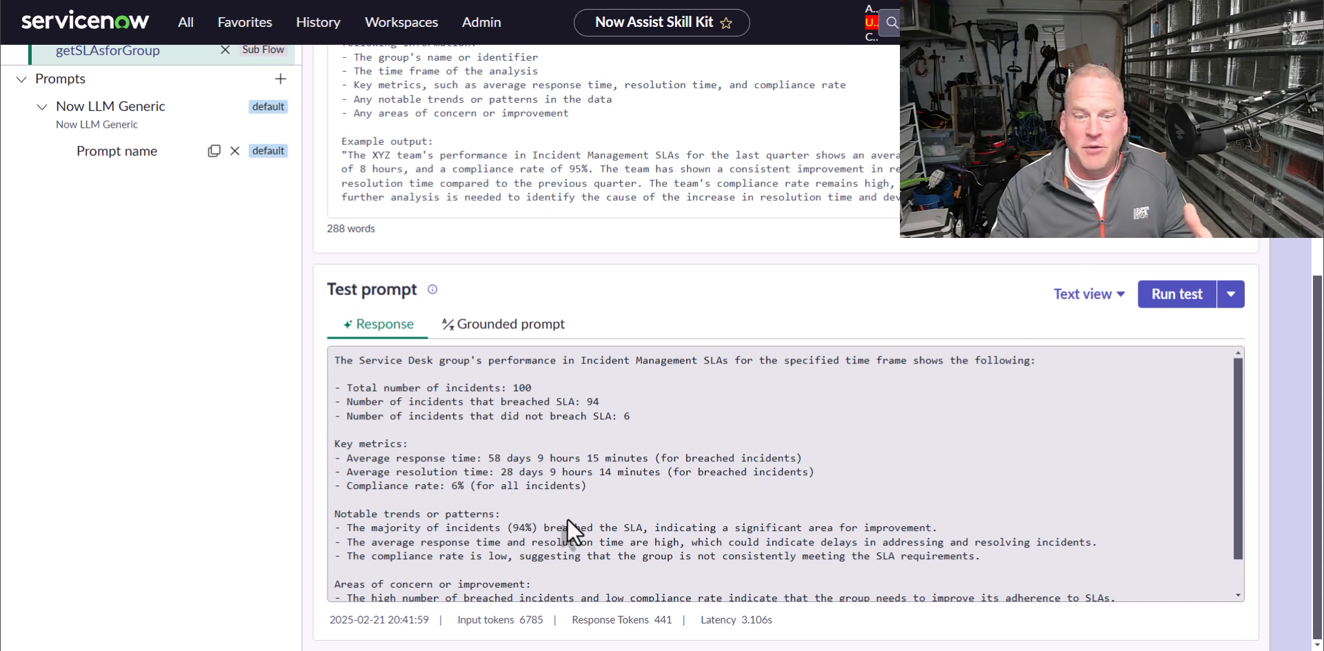
{"action": "scroll", "coordinate": [567, 519], "scroll_direction": "down", "scroll_amount": 2}
{"action": "scroll", "coordinate": [407, 460], "scroll_direction": "up", "scroll_amount": 5}
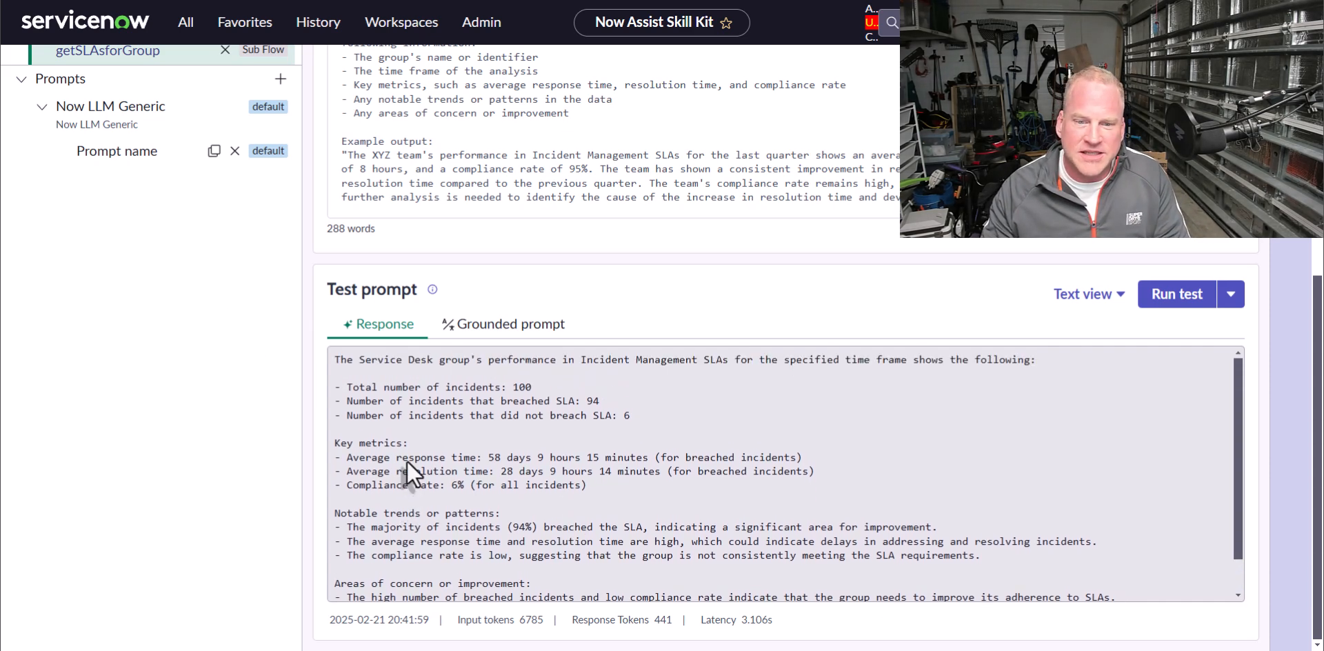
{"action": "scroll", "coordinate": [434, 329], "scroll_direction": "up", "scroll_amount": 2}
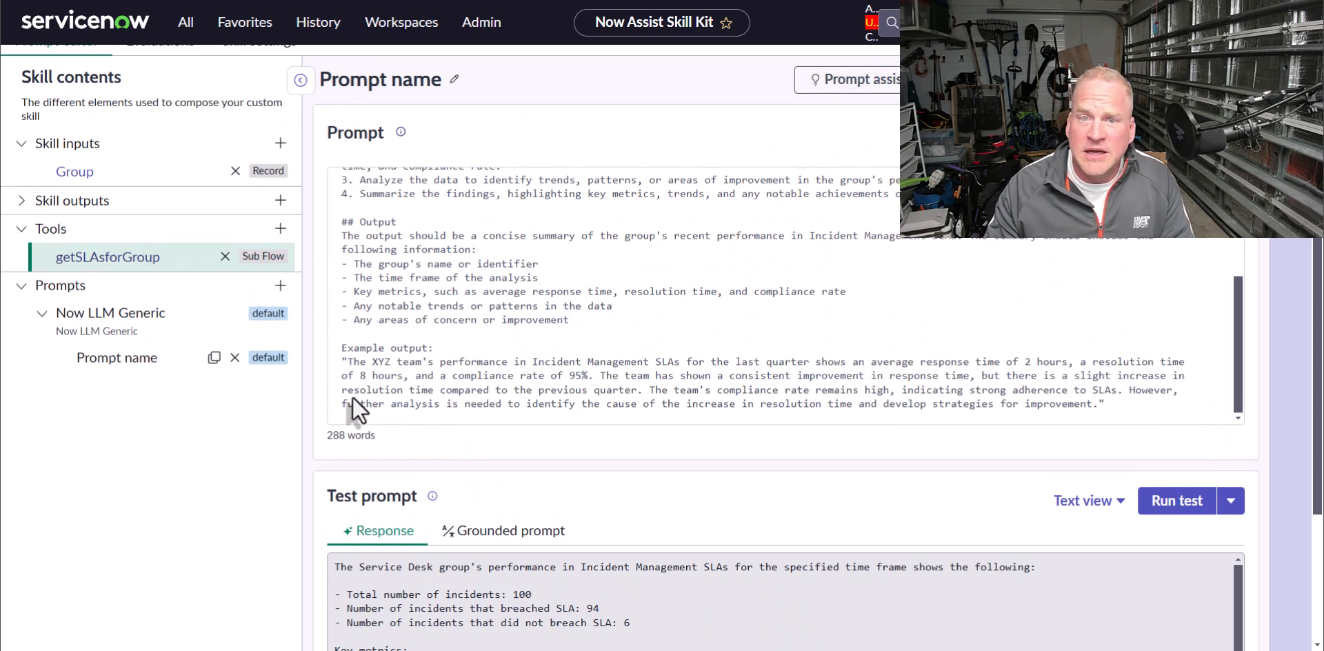